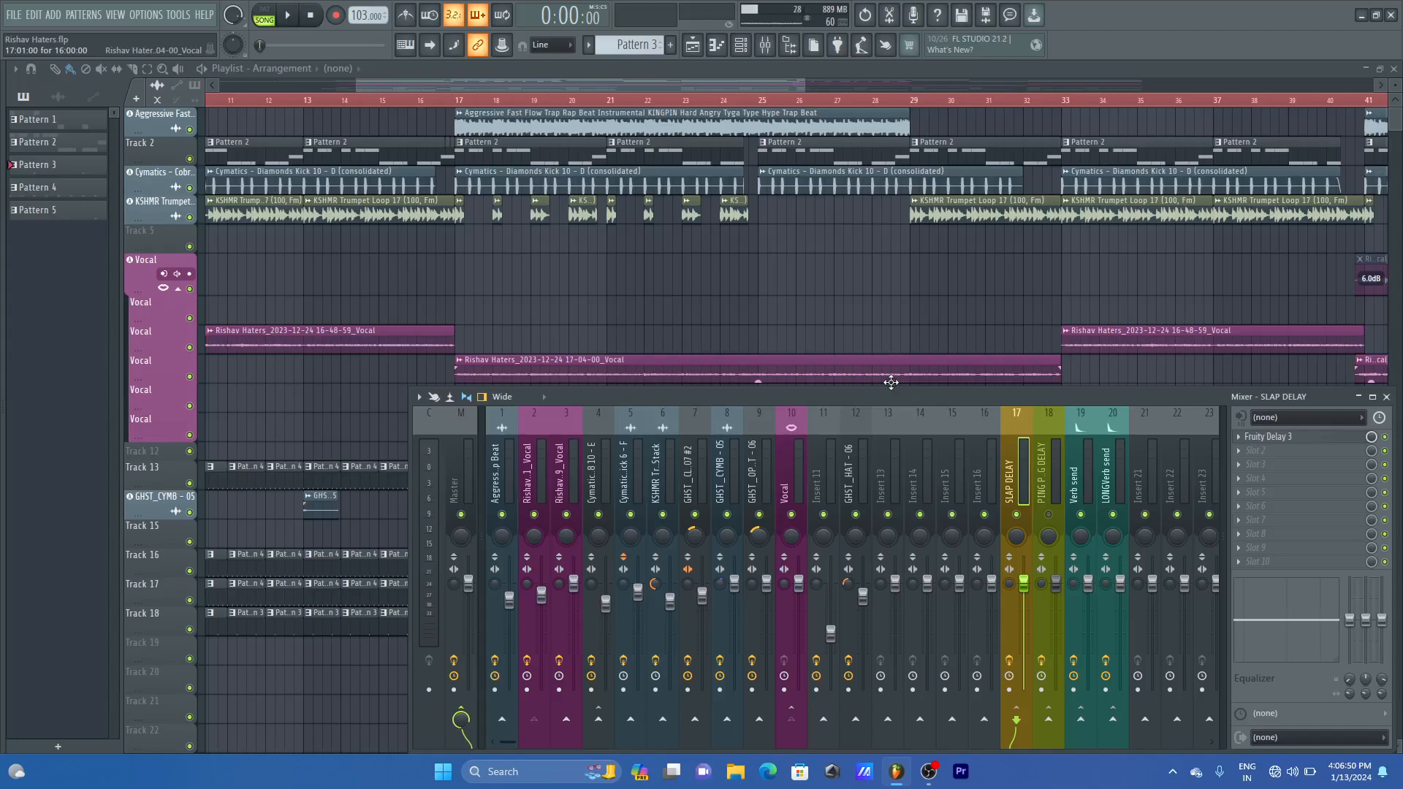
# - Inspect the Vocal, SLAP DELAY and PING PONG DELAY mixer tracks and their effect slots
pyautogui.click(776, 424)
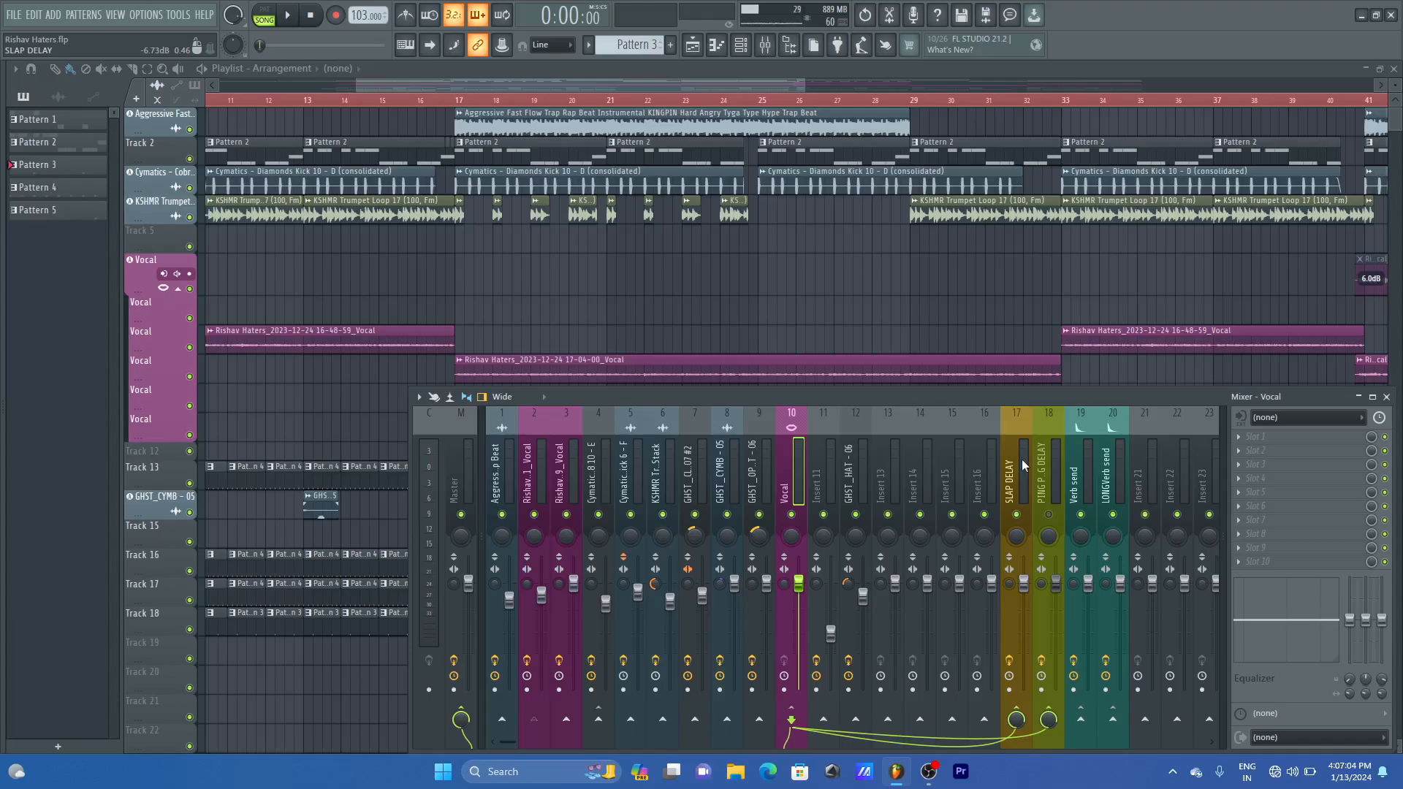
pyautogui.click(1008, 425)
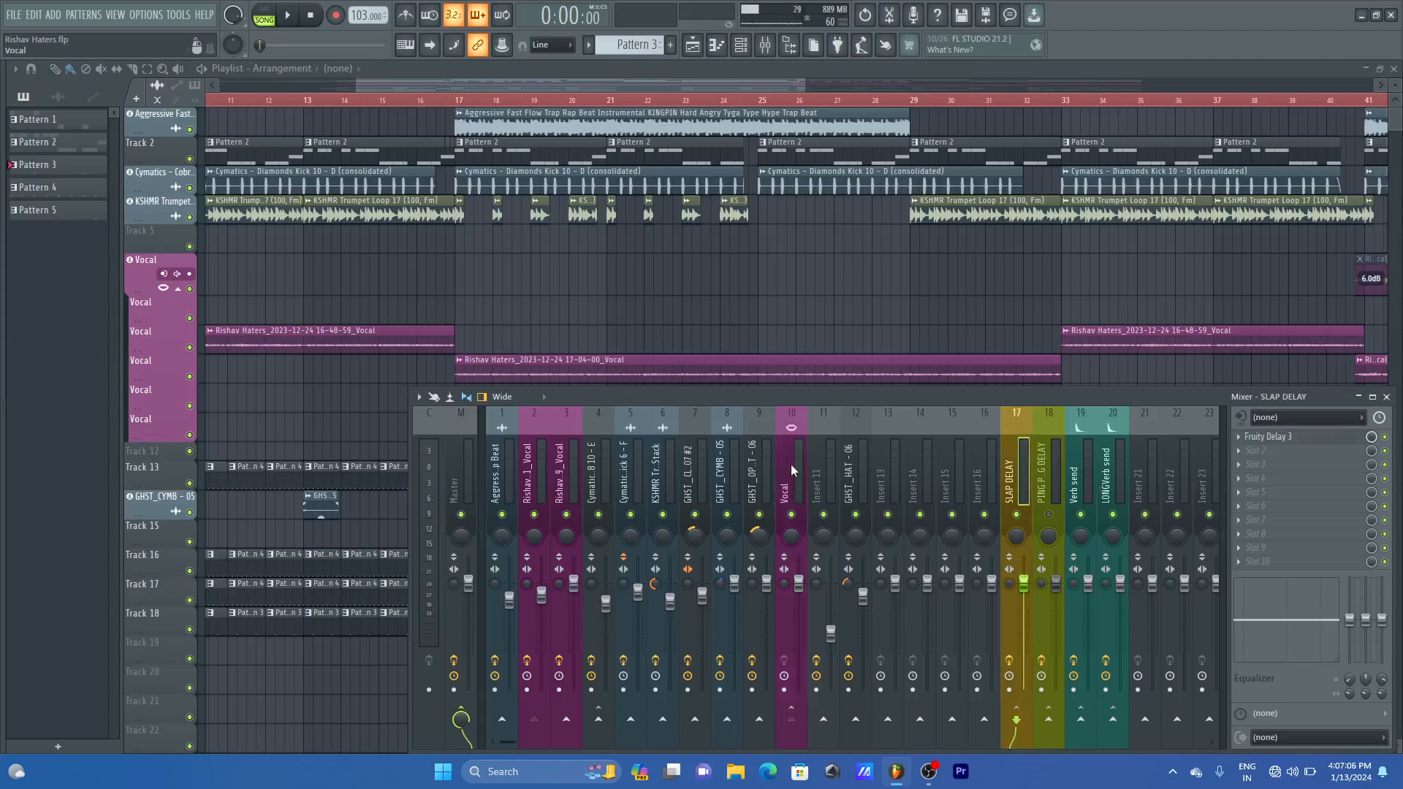
pyautogui.click(1049, 426)
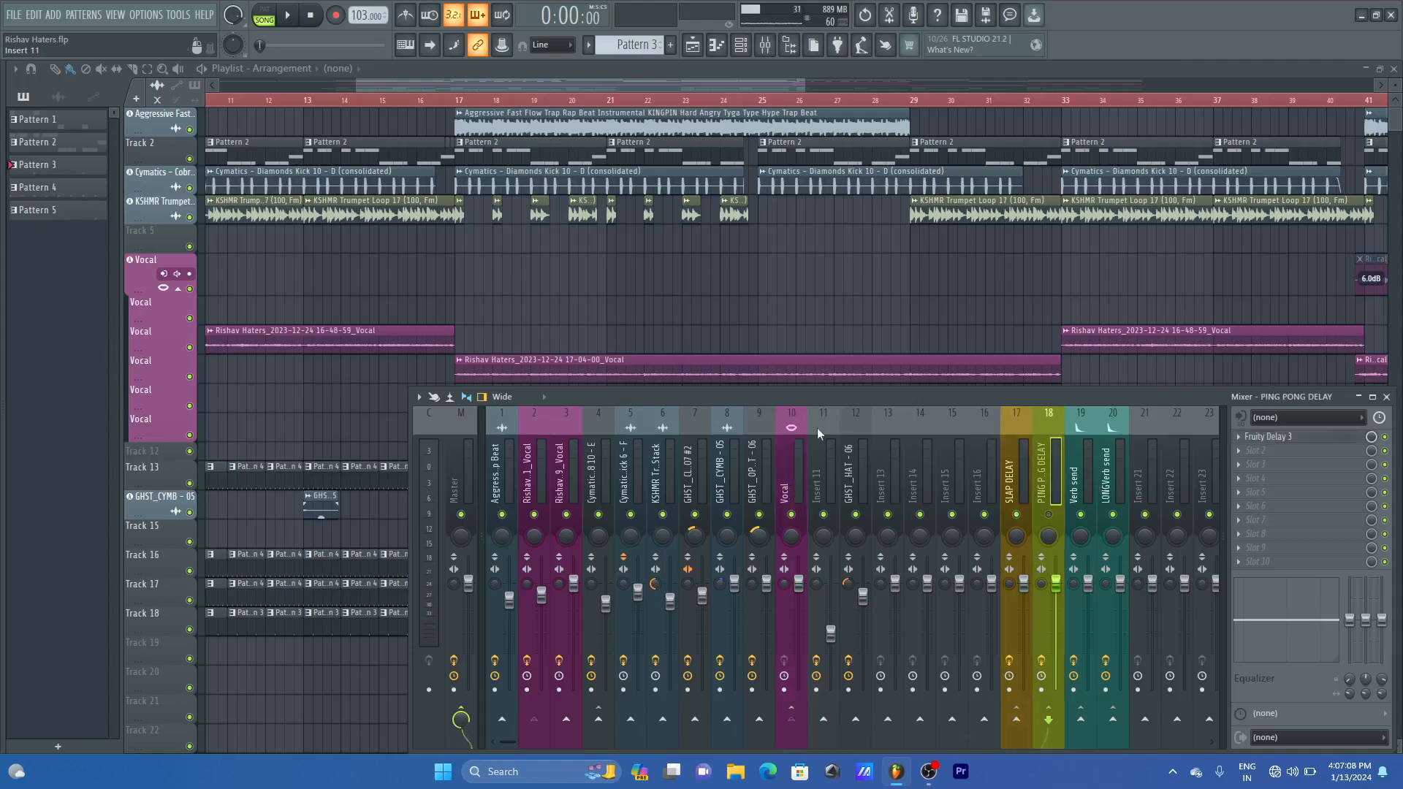
pyautogui.click(793, 438)
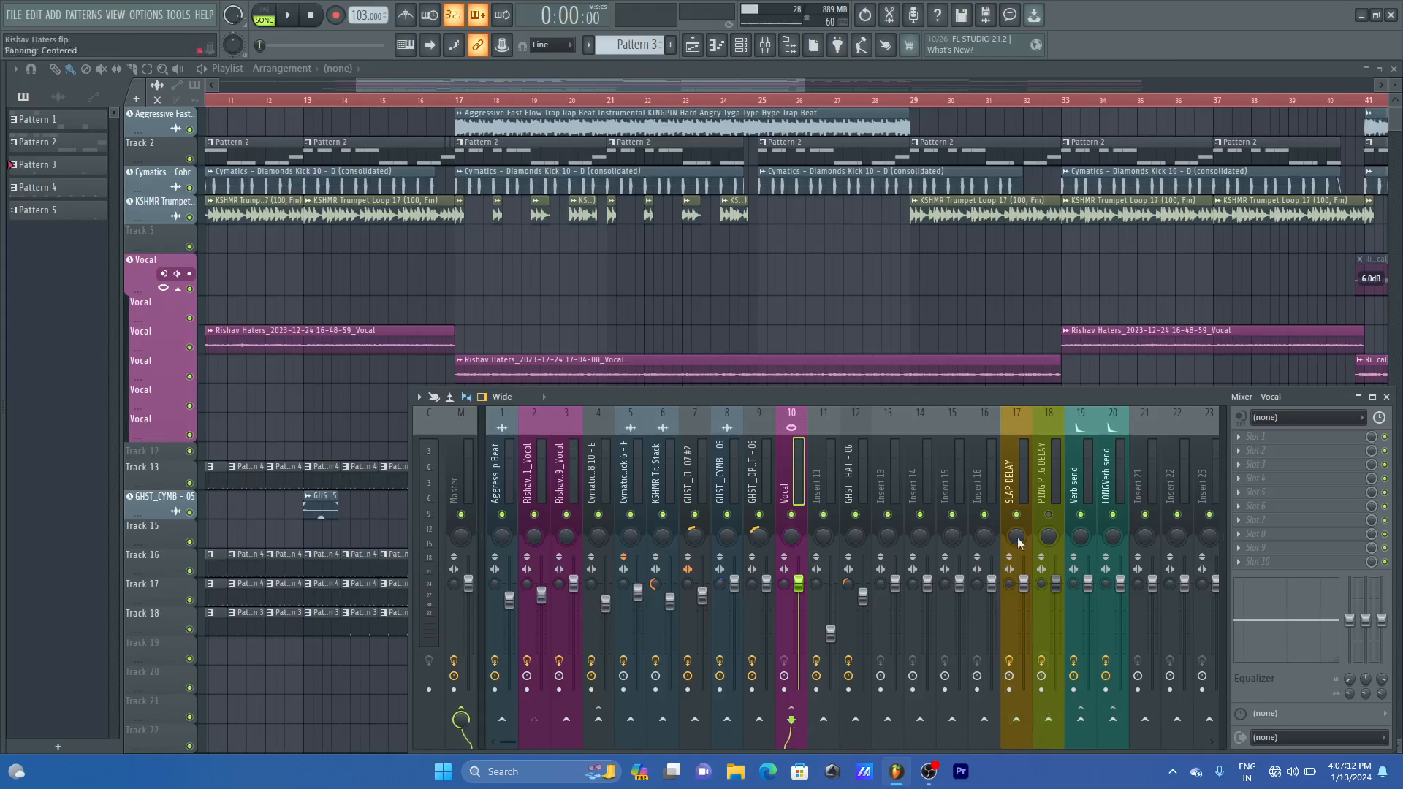
pyautogui.click(1029, 422)
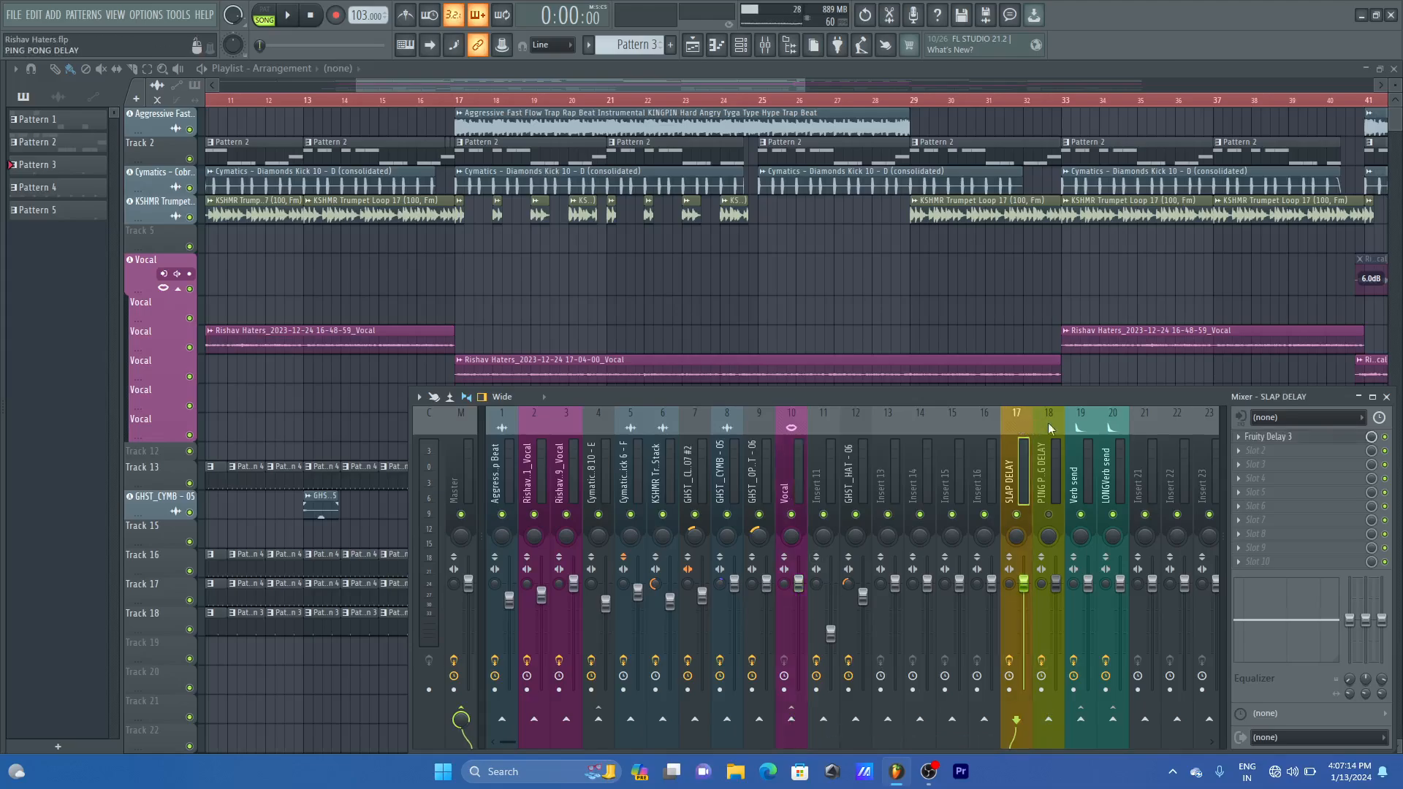
pyautogui.click(1047, 423)
pyautogui.rightClick(1017, 421)
pyautogui.click(1016, 419)
pyautogui.click(1042, 427)
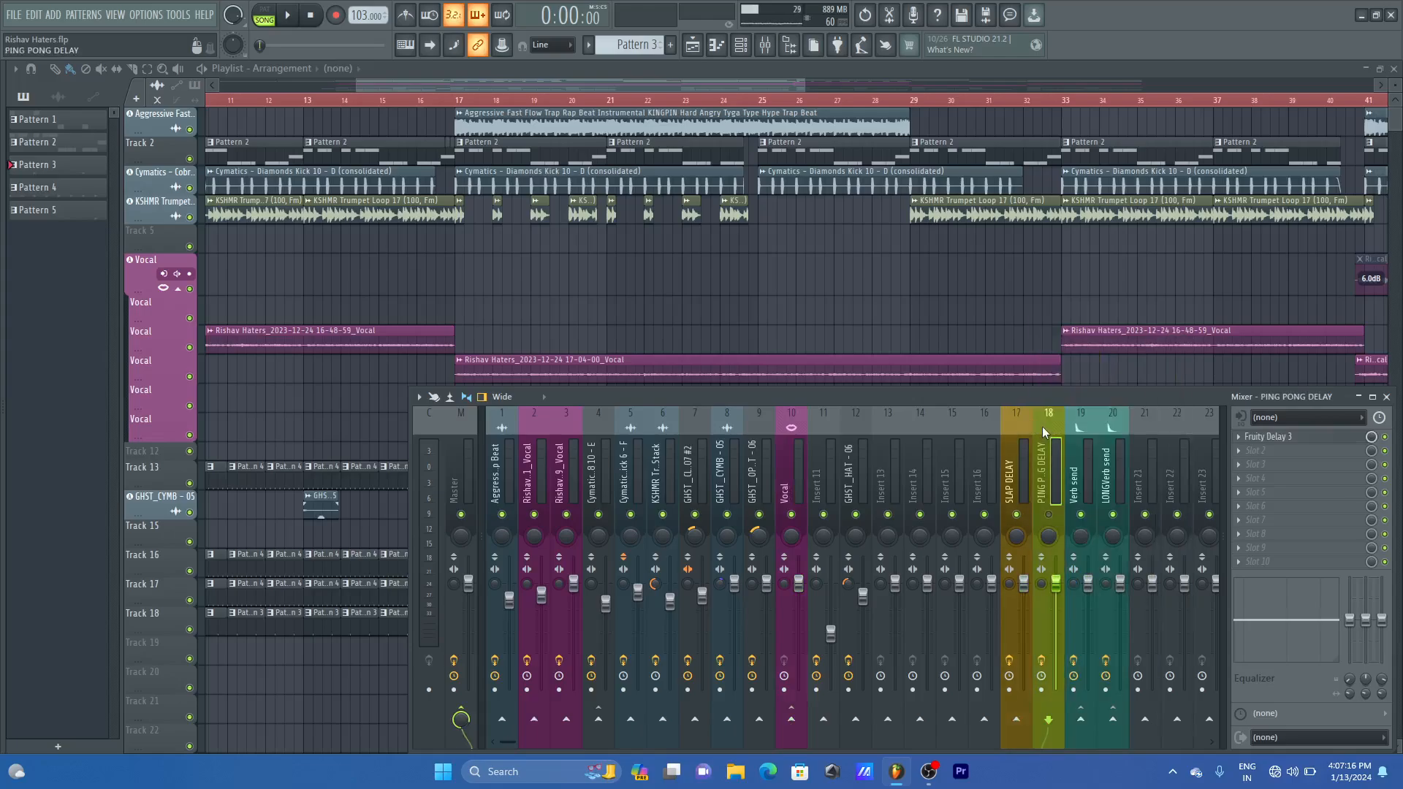
pyautogui.click(1009, 432)
pyautogui.click(1046, 424)
# - Route the Vocal mixer track to both the SLAP DELAY and PING PONG DELAY tracks as sends
pyautogui.click(800, 415)
pyautogui.click(1017, 720)
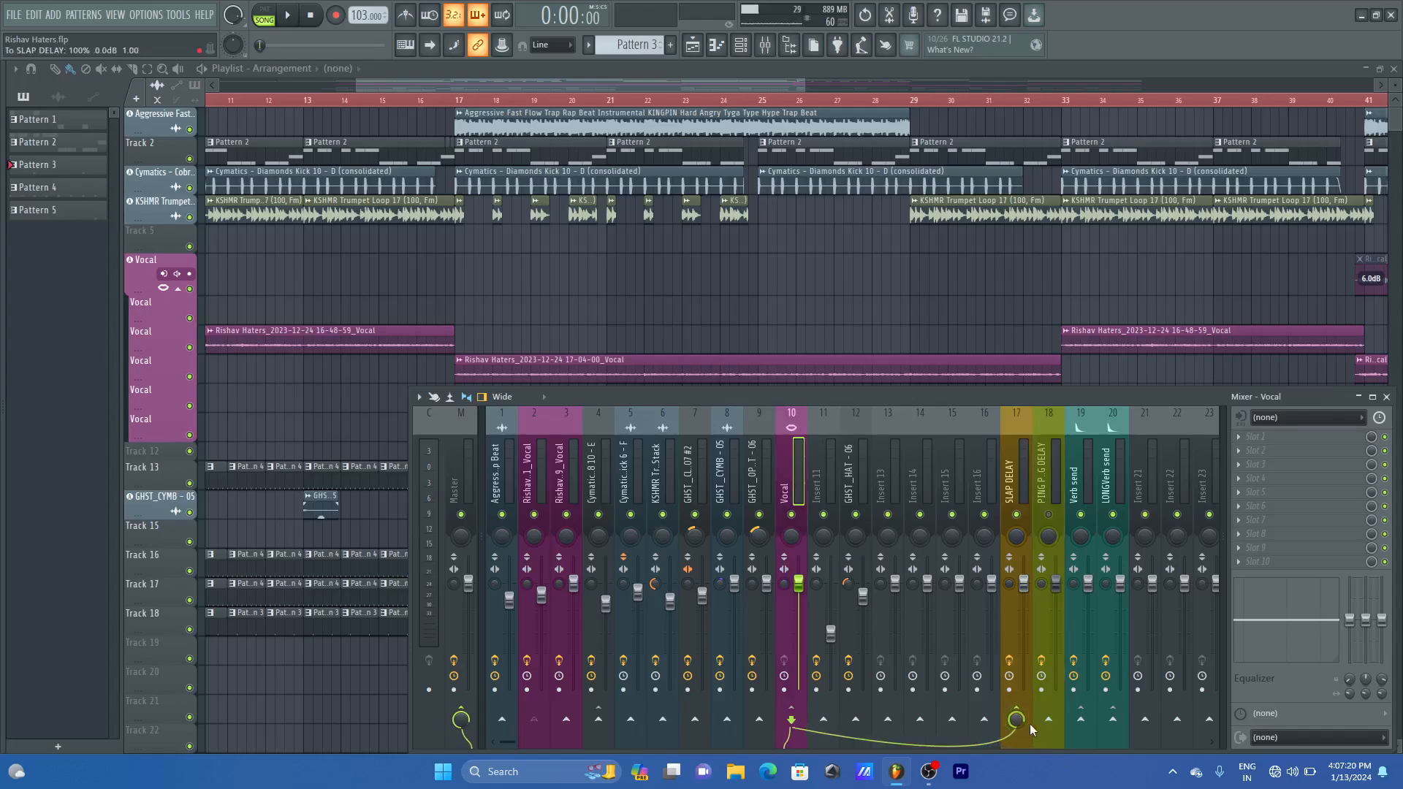
pyautogui.click(1048, 720)
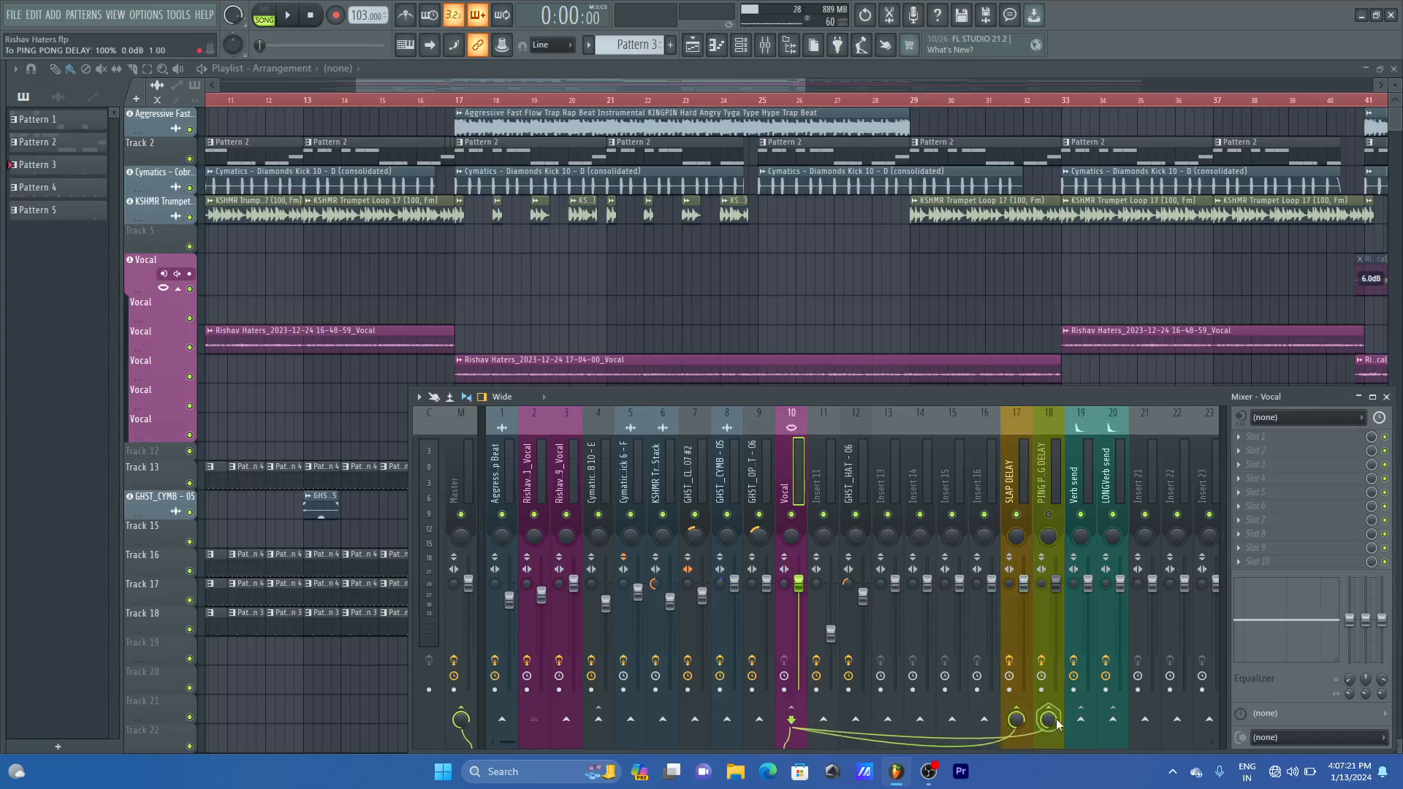
# - View the Fruity Delay 3 loaded on the SLAP DELAY track and the one on the PING PONG DELAY track
pyautogui.click(1012, 421)
pyautogui.click(1277, 436)
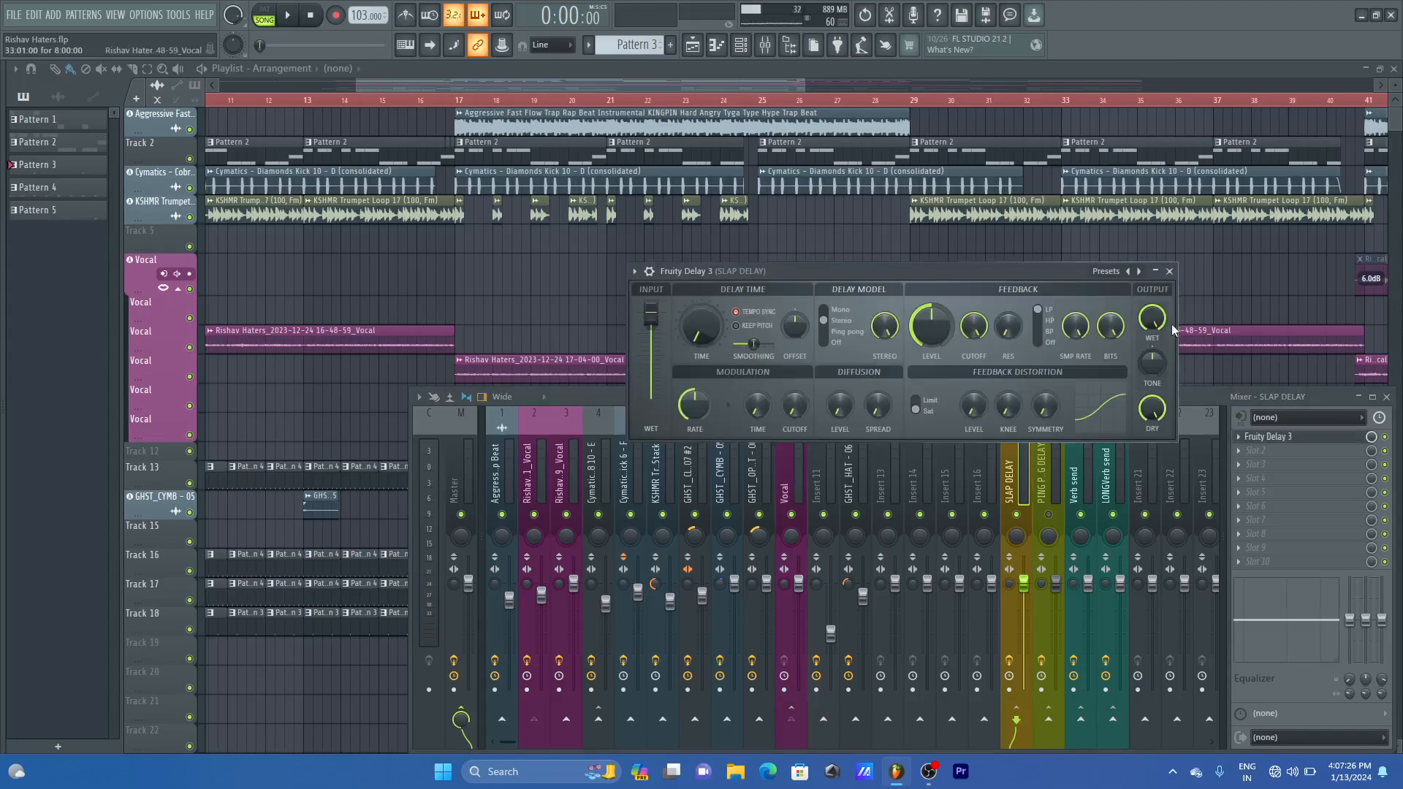
pyautogui.click(1172, 267)
pyautogui.click(1047, 435)
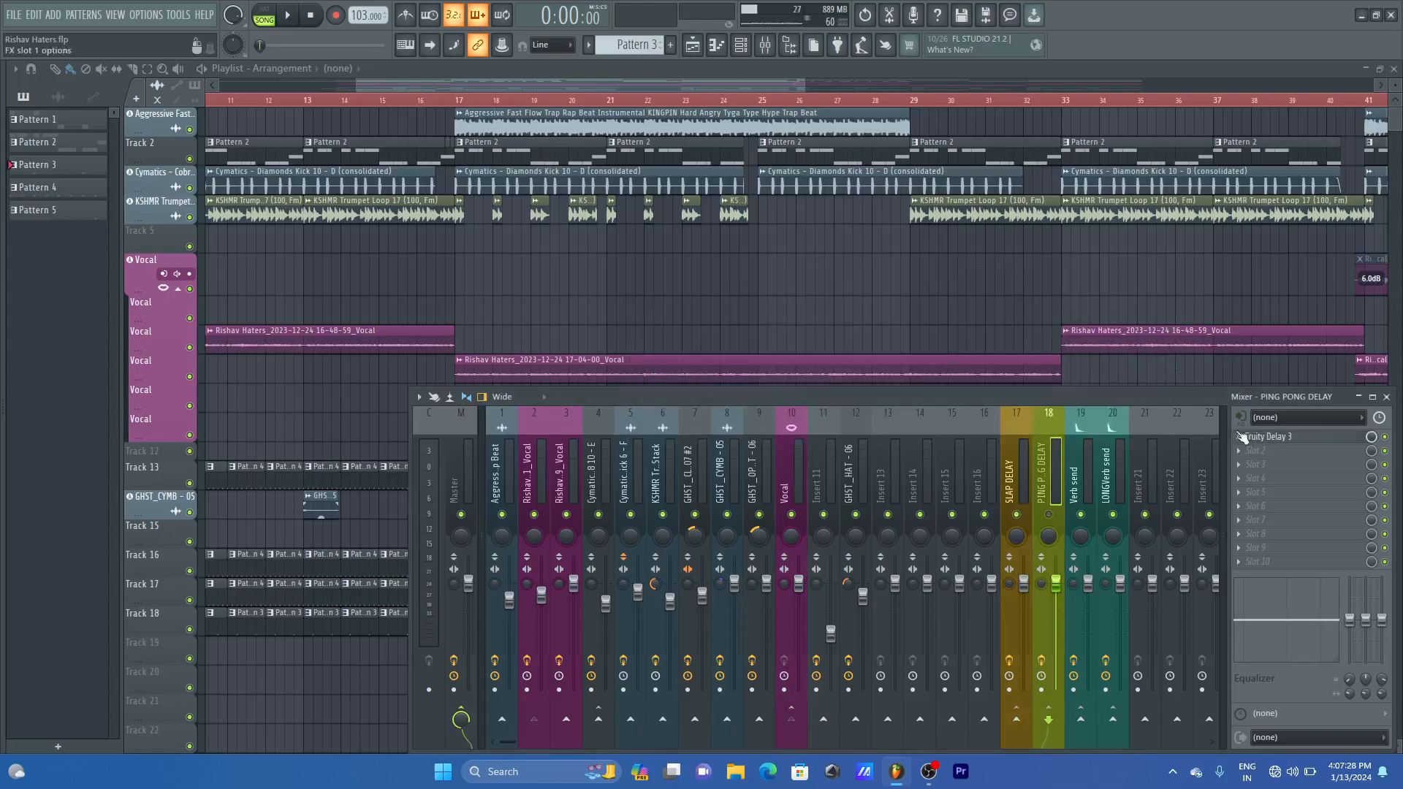
pyautogui.click(1278, 436)
pyautogui.click(669, 251)
# - Solo the Vocal mixer track together with its sends and mute the PING PONG DELAY track
pyautogui.rightClick(794, 510)
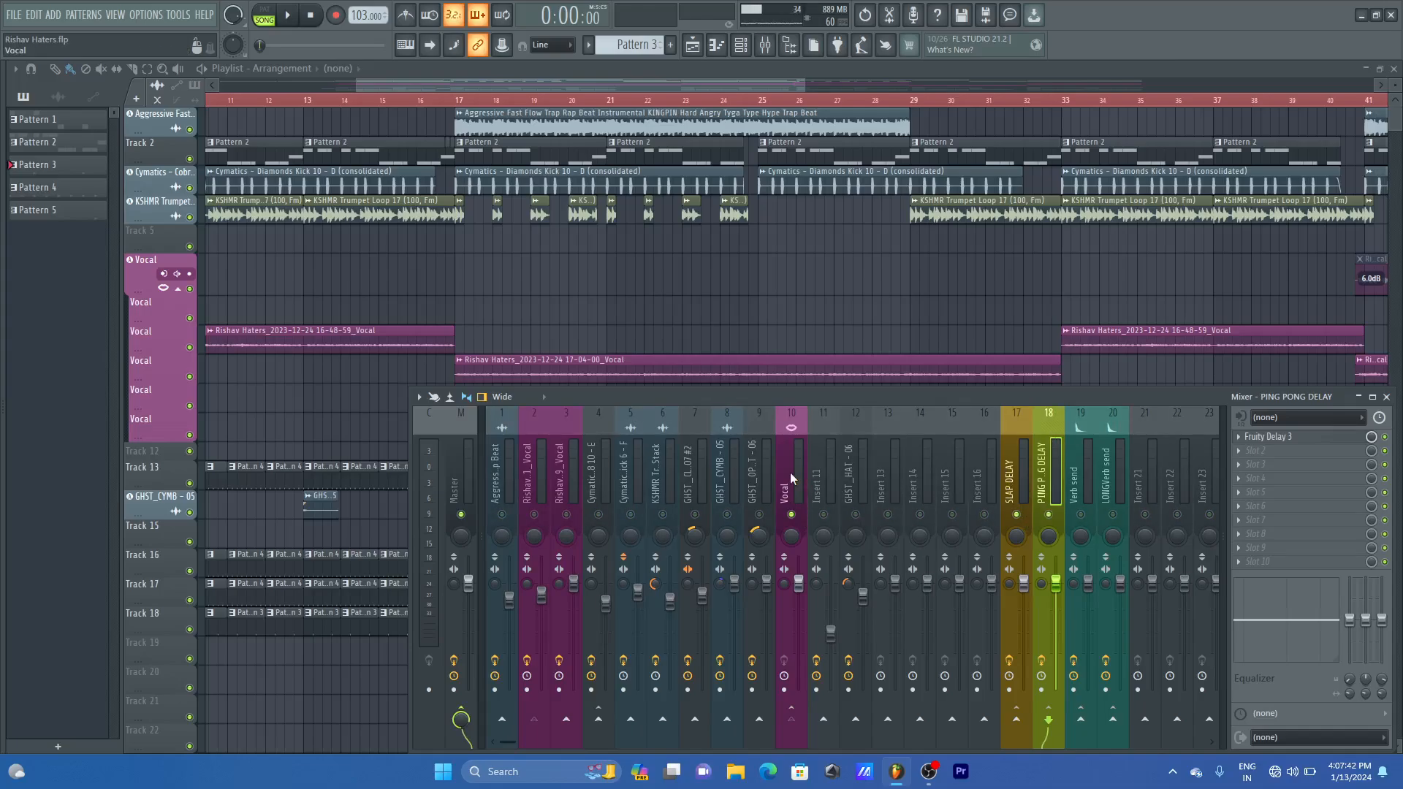
pyautogui.click(790, 472)
pyautogui.click(1049, 514)
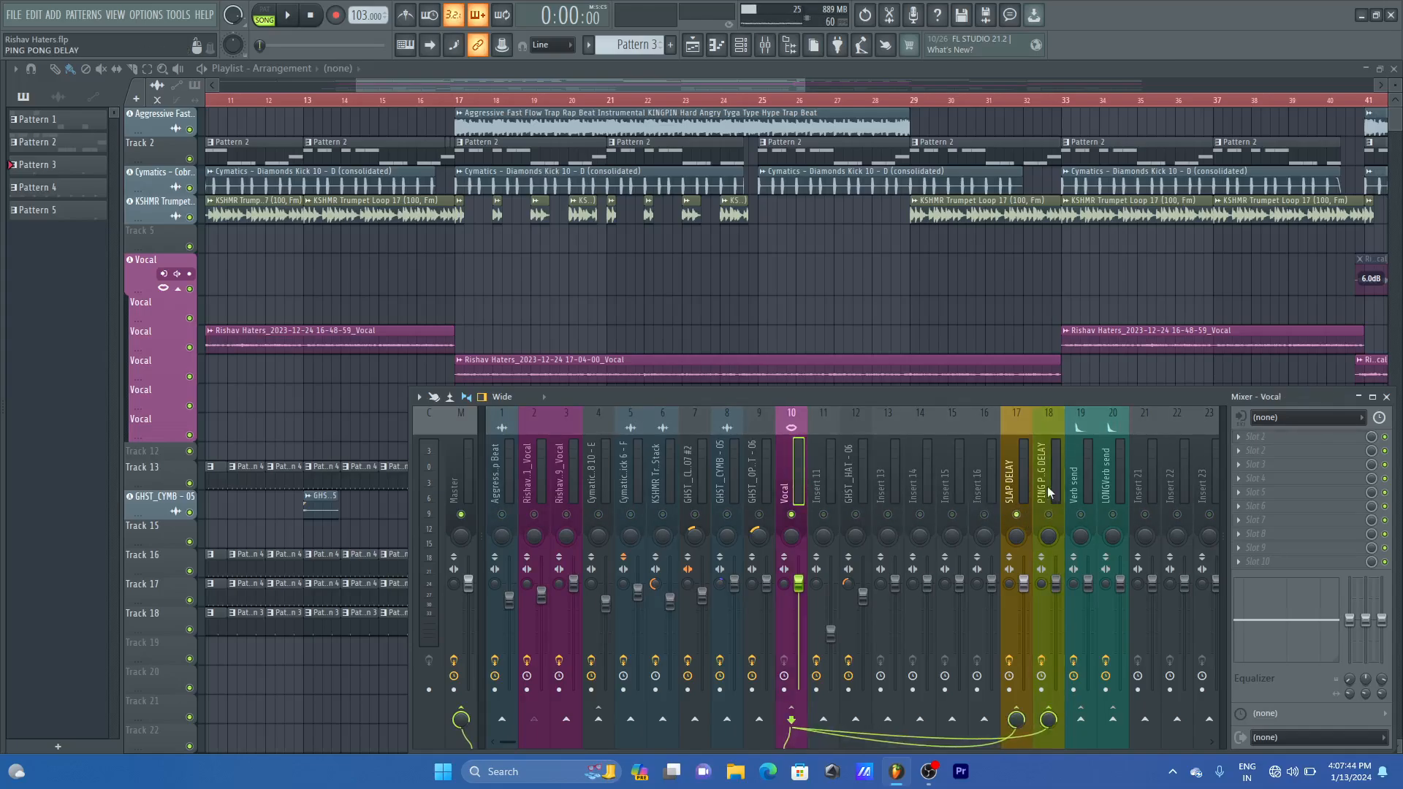
# - Open Fruity Delay 3 on the SLAP DELAY track and check its feedback level and delay time
pyautogui.click(1027, 449)
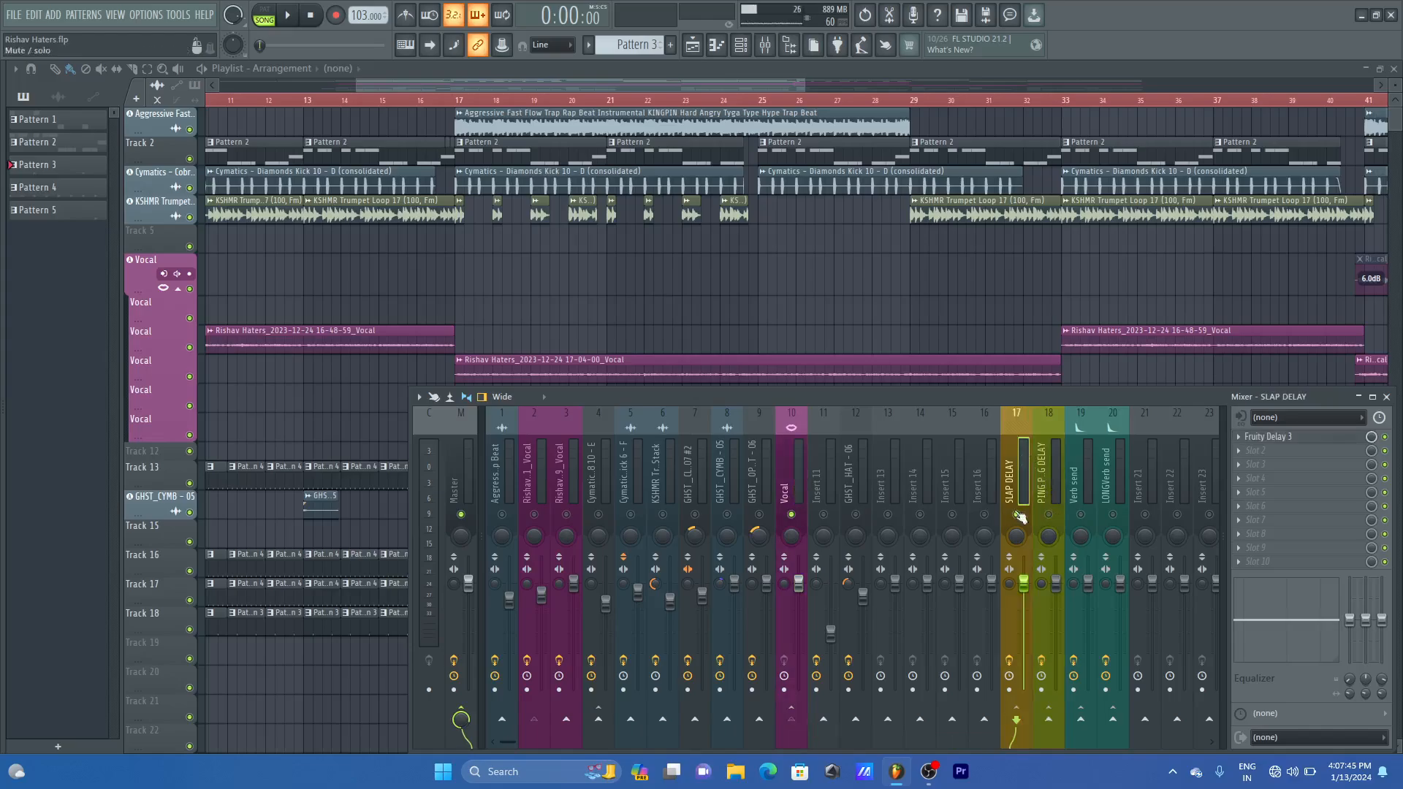
pyautogui.click(1275, 436)
pyautogui.moveTo(896, 269); pyautogui.dragTo(915, 265)
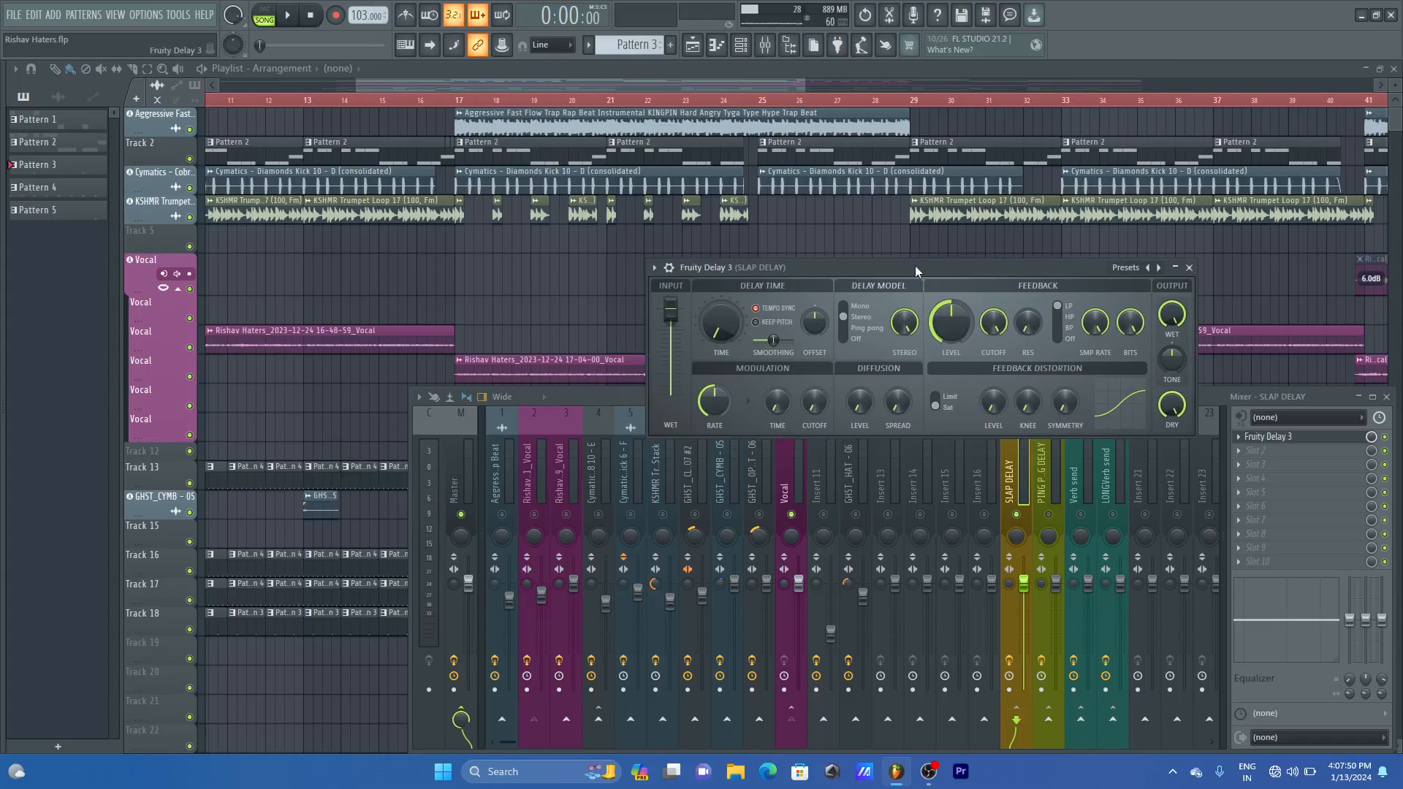
pyautogui.scroll(-3, 932, 321)
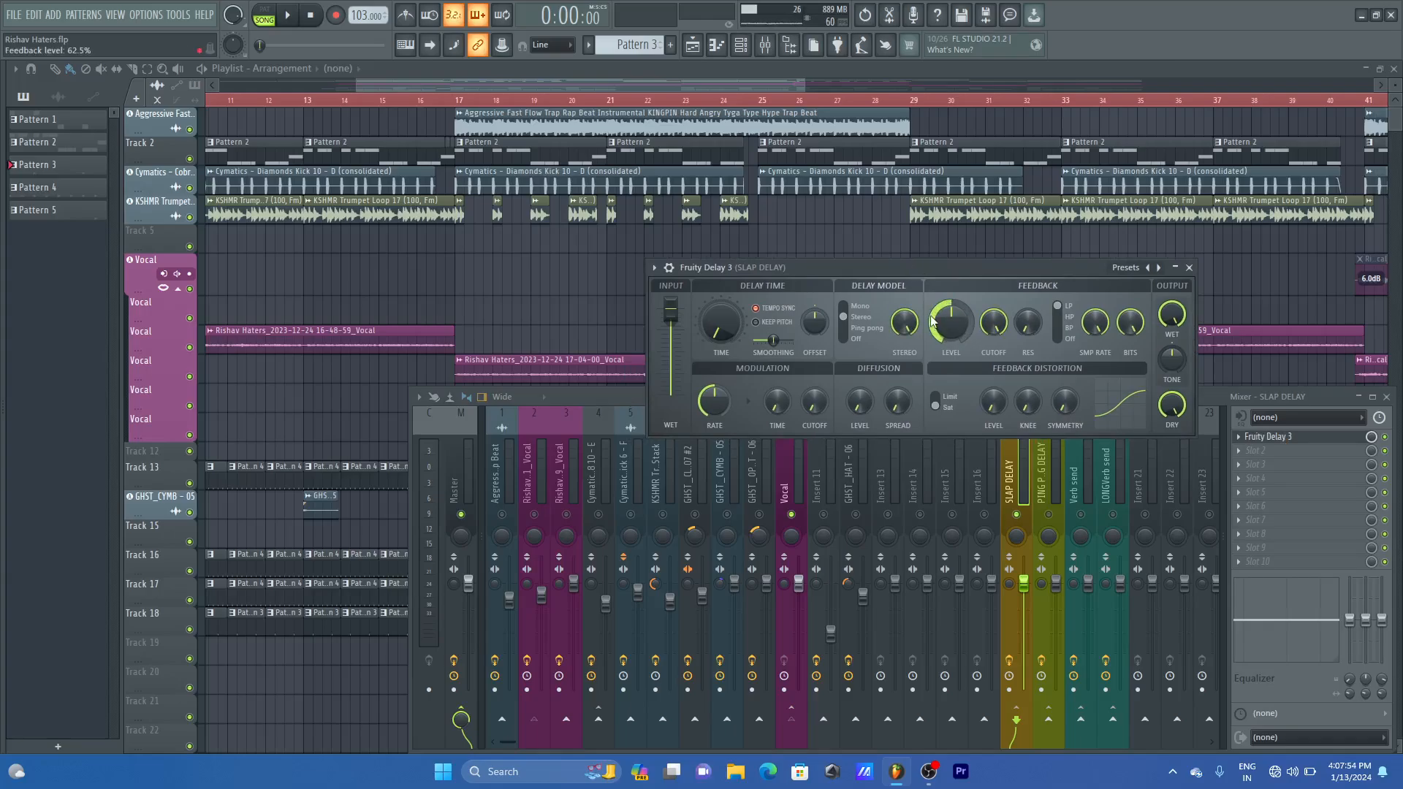
pyautogui.scroll(-2, 932, 322)
pyautogui.moveTo(725, 321); pyautogui.dragTo(726, 321)
pyautogui.moveTo(922, 266); pyautogui.dragTo(843, 261)
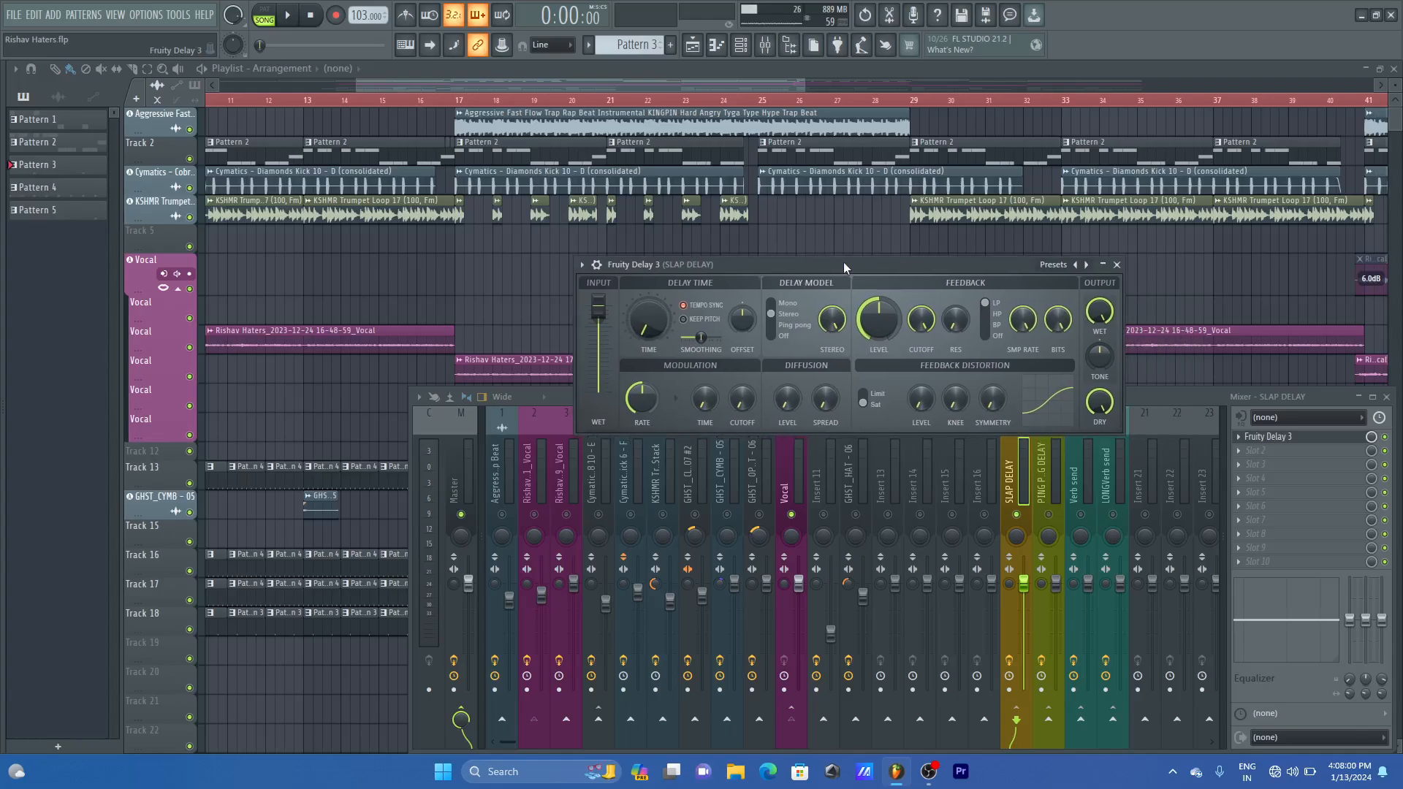
pyautogui.moveTo(648, 320); pyautogui.dragTo(648, 328)
# - Play the song from bar 17 to audition the vocal with the slap delay
pyautogui.click(471, 85)
pyautogui.click(463, 101)
pyautogui.press('Tab')
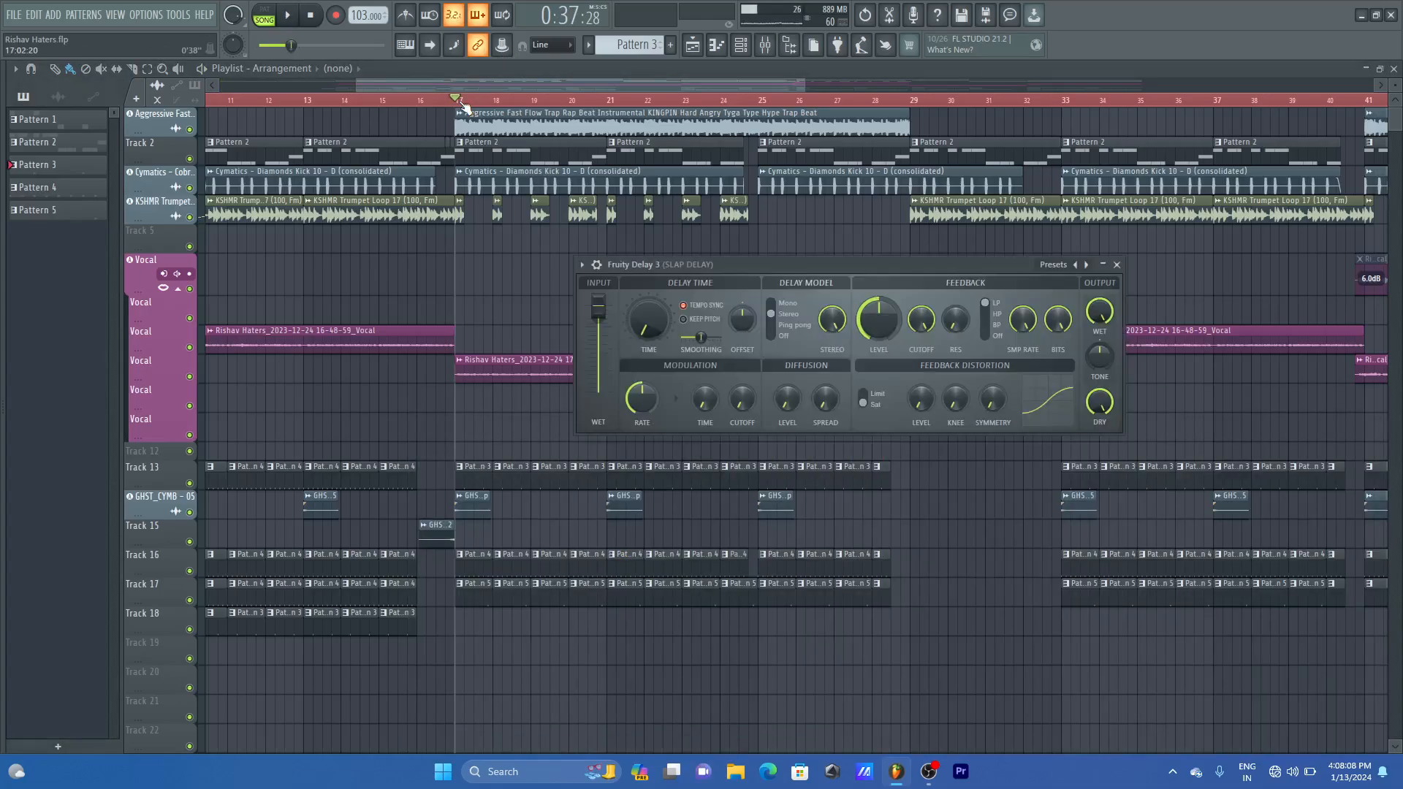
pyautogui.press('space')
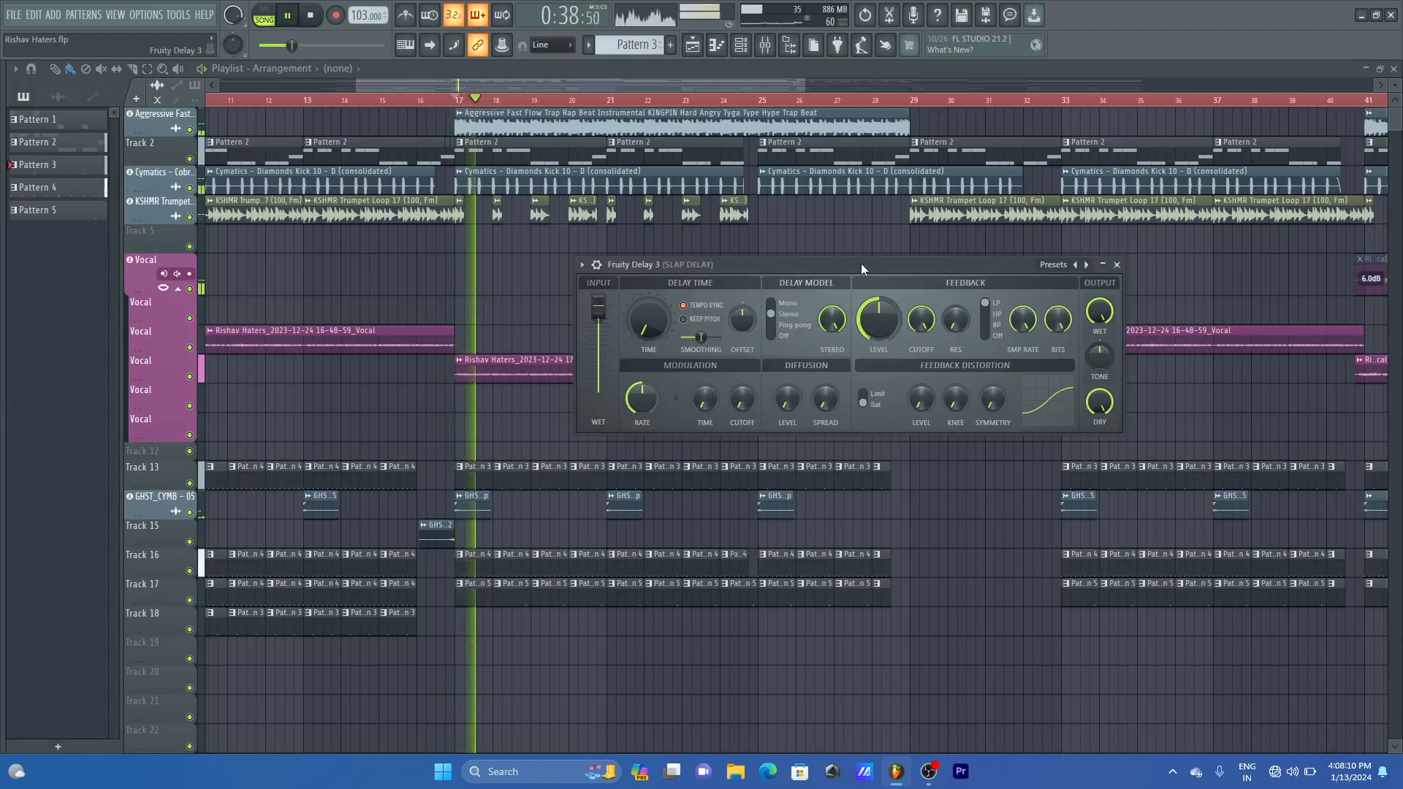
pyautogui.press('space')
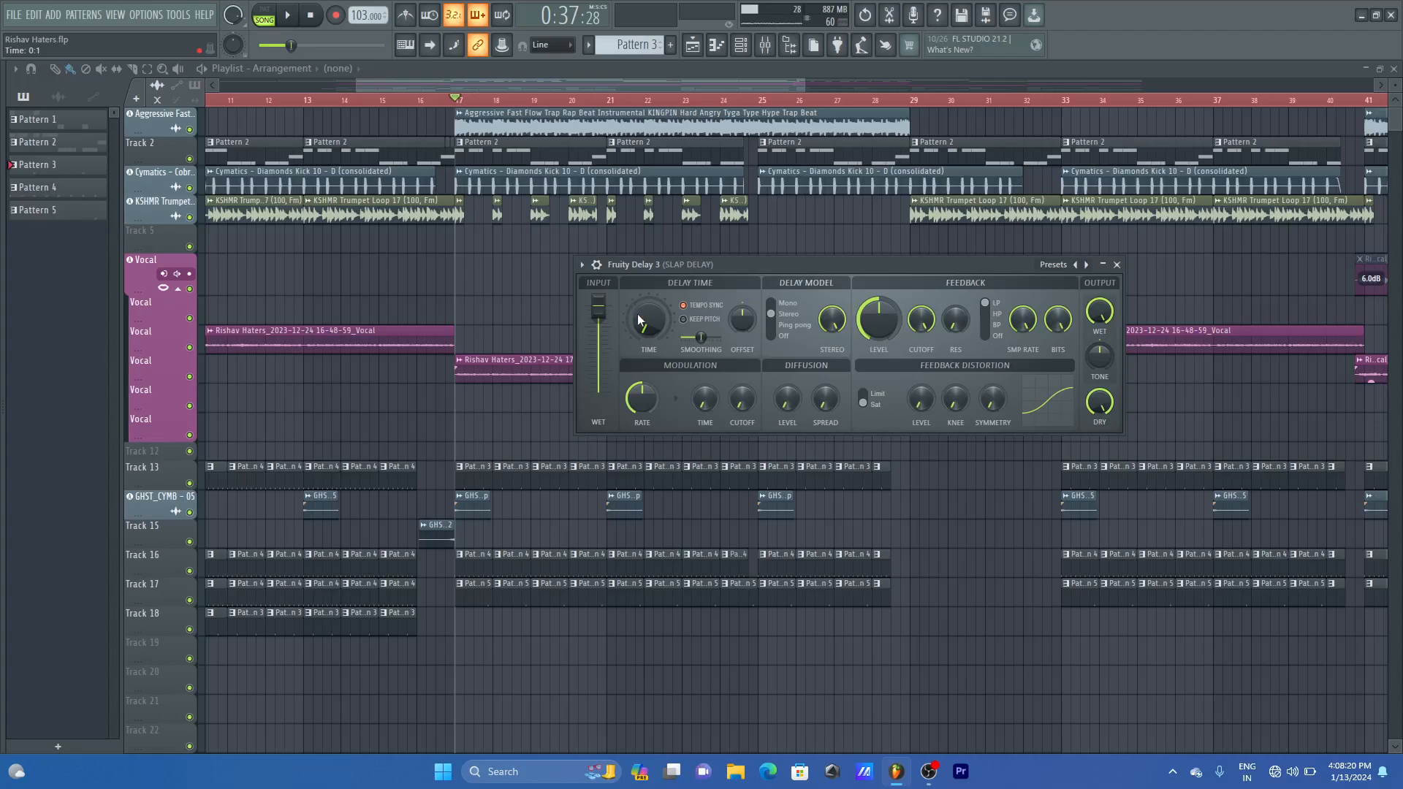
# - Set the slap delay's time to 1:0, audition it from bar 17 and close the plugin
pyautogui.scroll(1, 648, 331)
pyautogui.press('space')
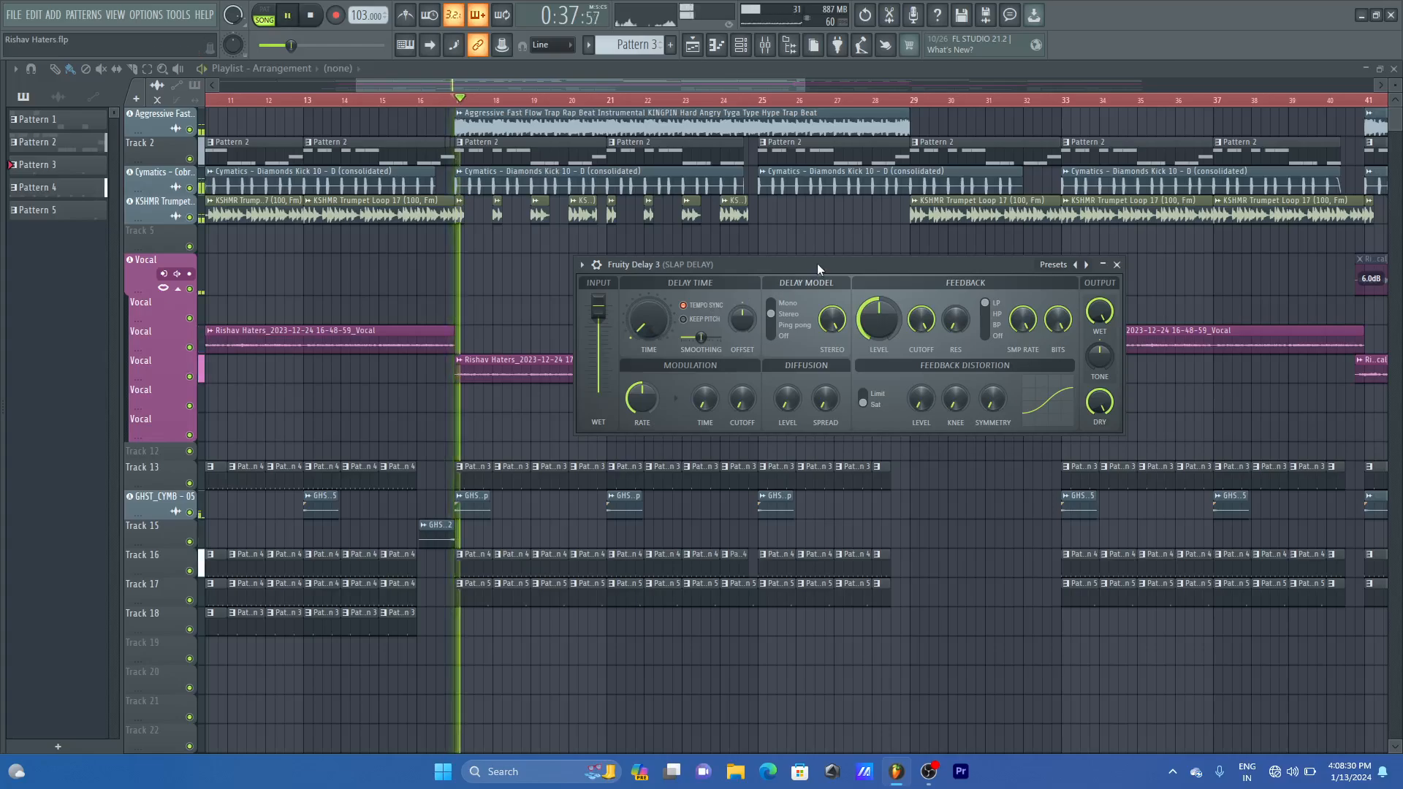
pyautogui.press('space')
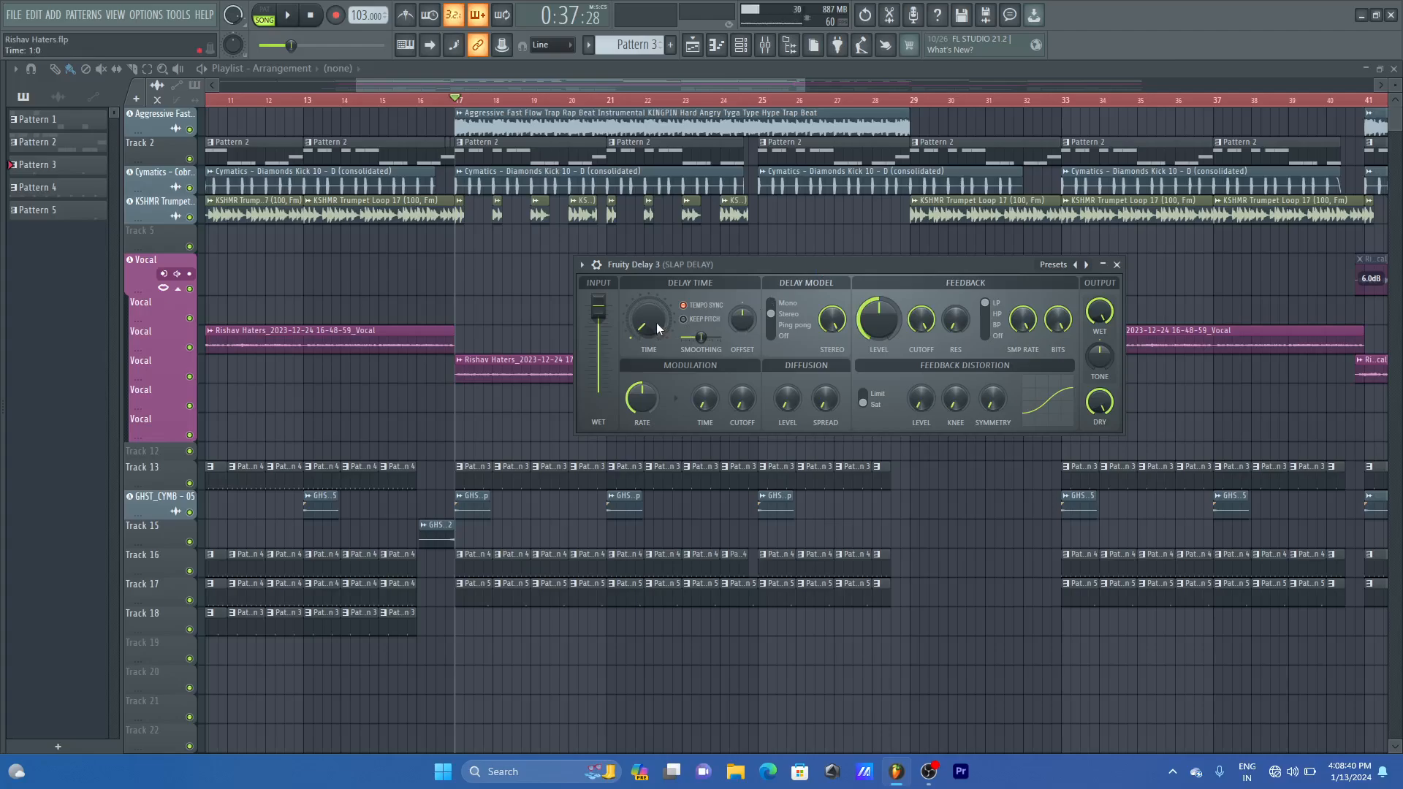
pyautogui.press('Escape')
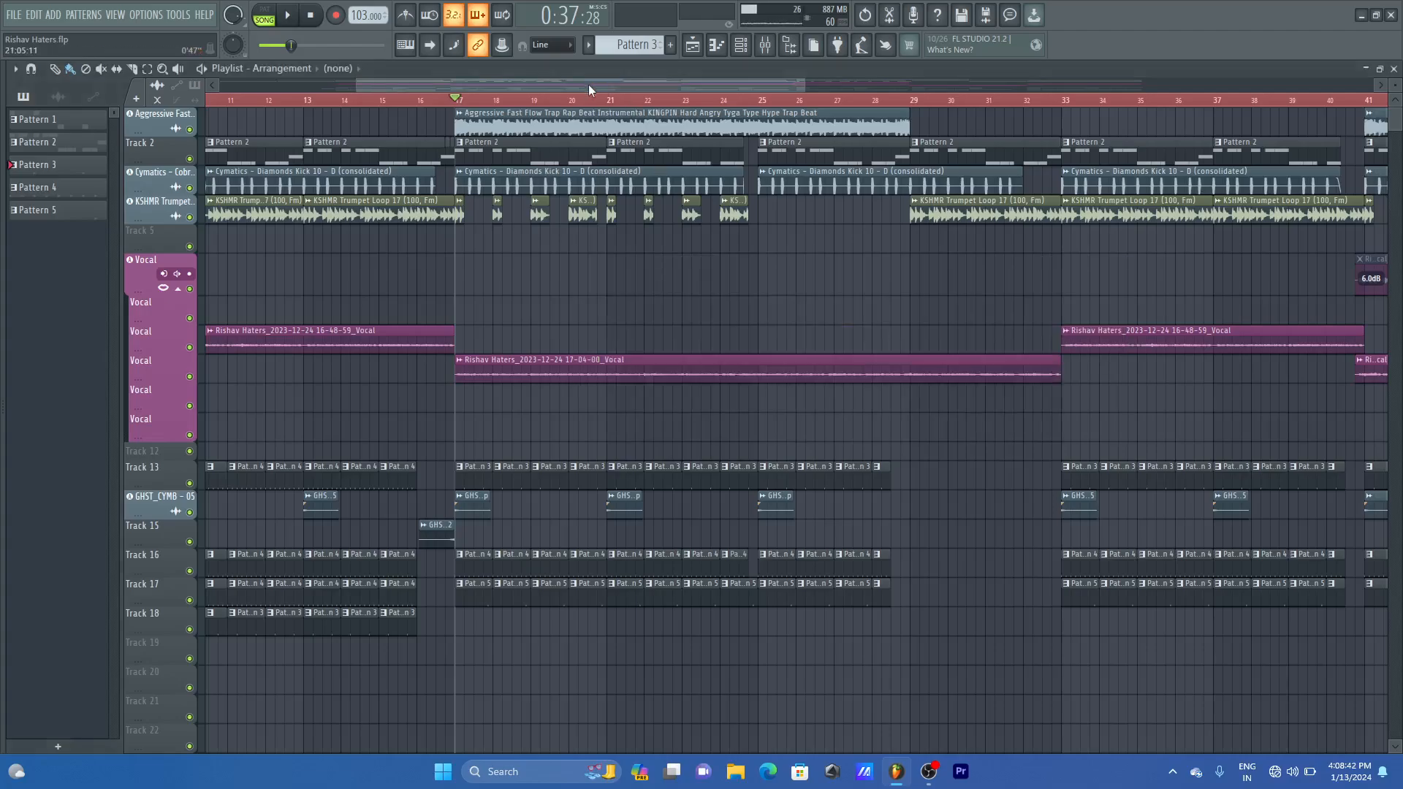
# - Place the playhead at bar 2 of the playlist and show the SLAP DELAY track's Fruity Delay 3
pyautogui.moveTo(804, 87); pyautogui.dragTo(311, 83)
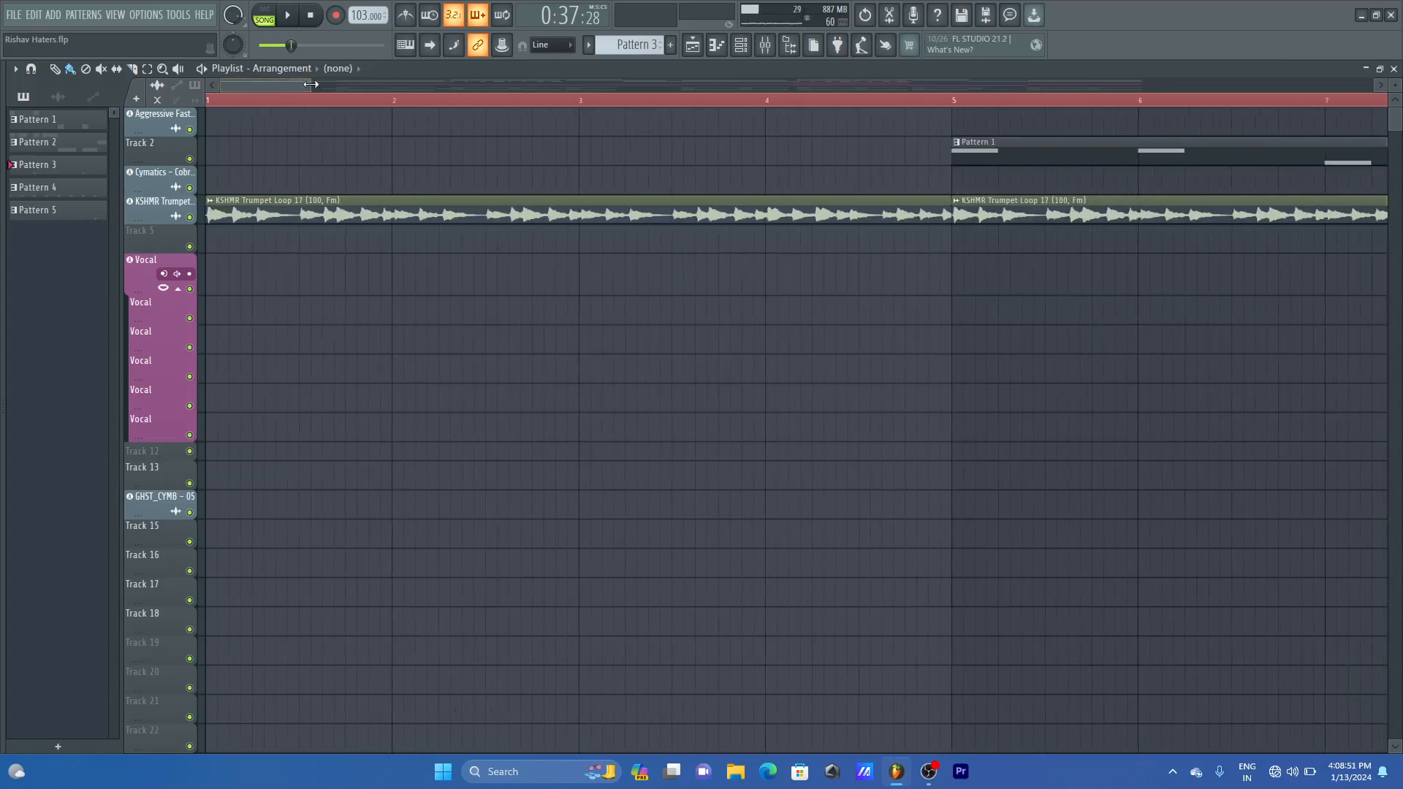
pyautogui.click(394, 102)
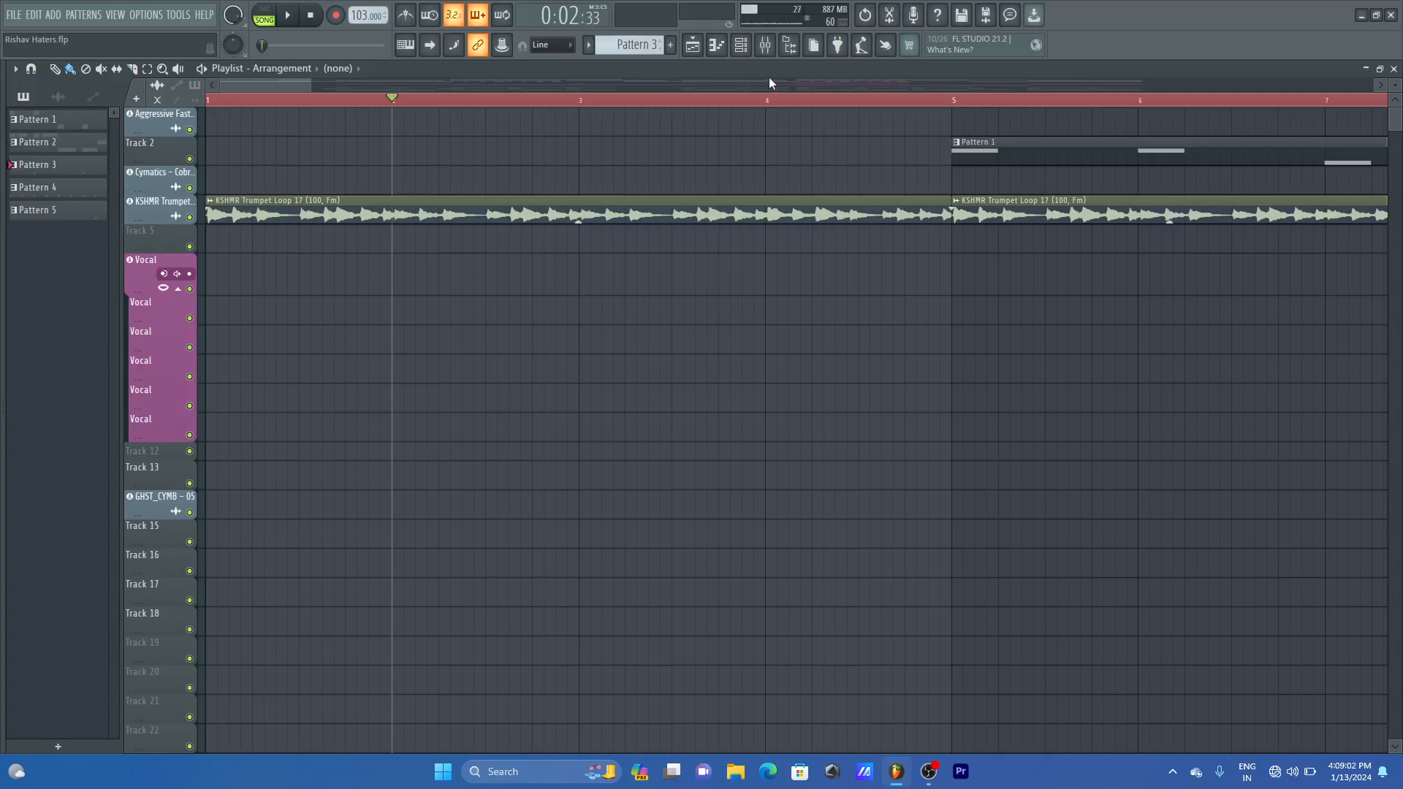
pyautogui.click(765, 46)
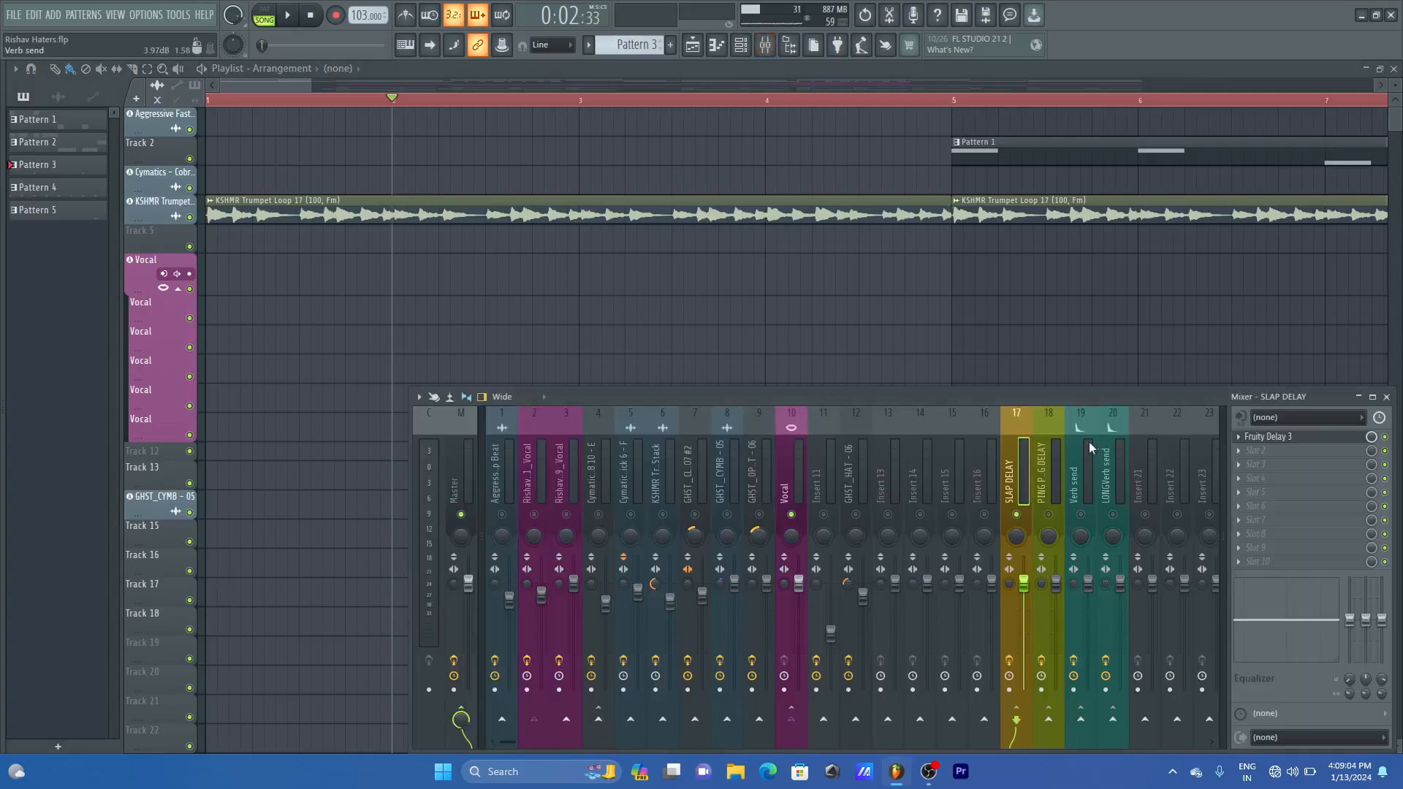
pyautogui.click(1278, 437)
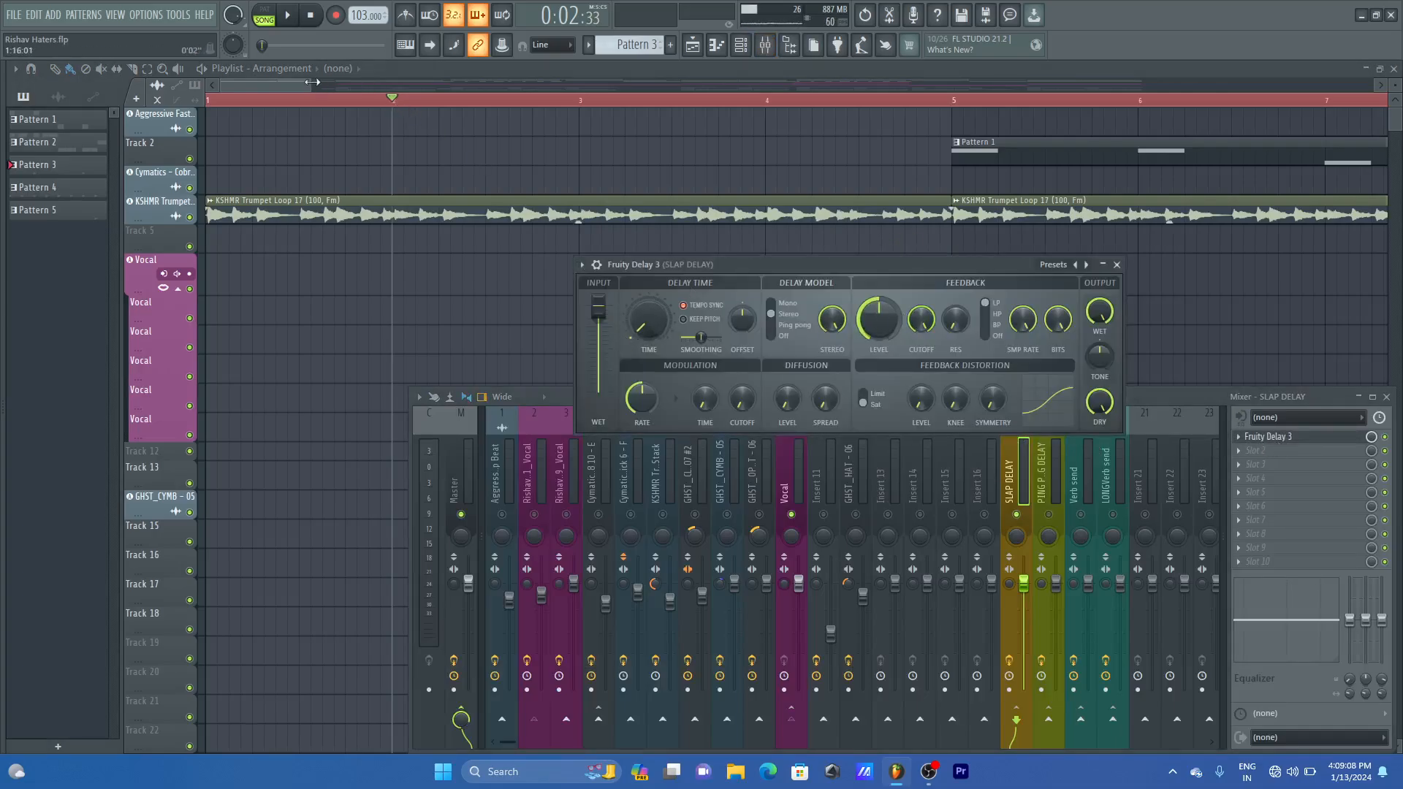
# - Set the global snap to Beat and place the playhead on the second and third beats of bar 1
pyautogui.moveTo(312, 82); pyautogui.dragTo(285, 82)
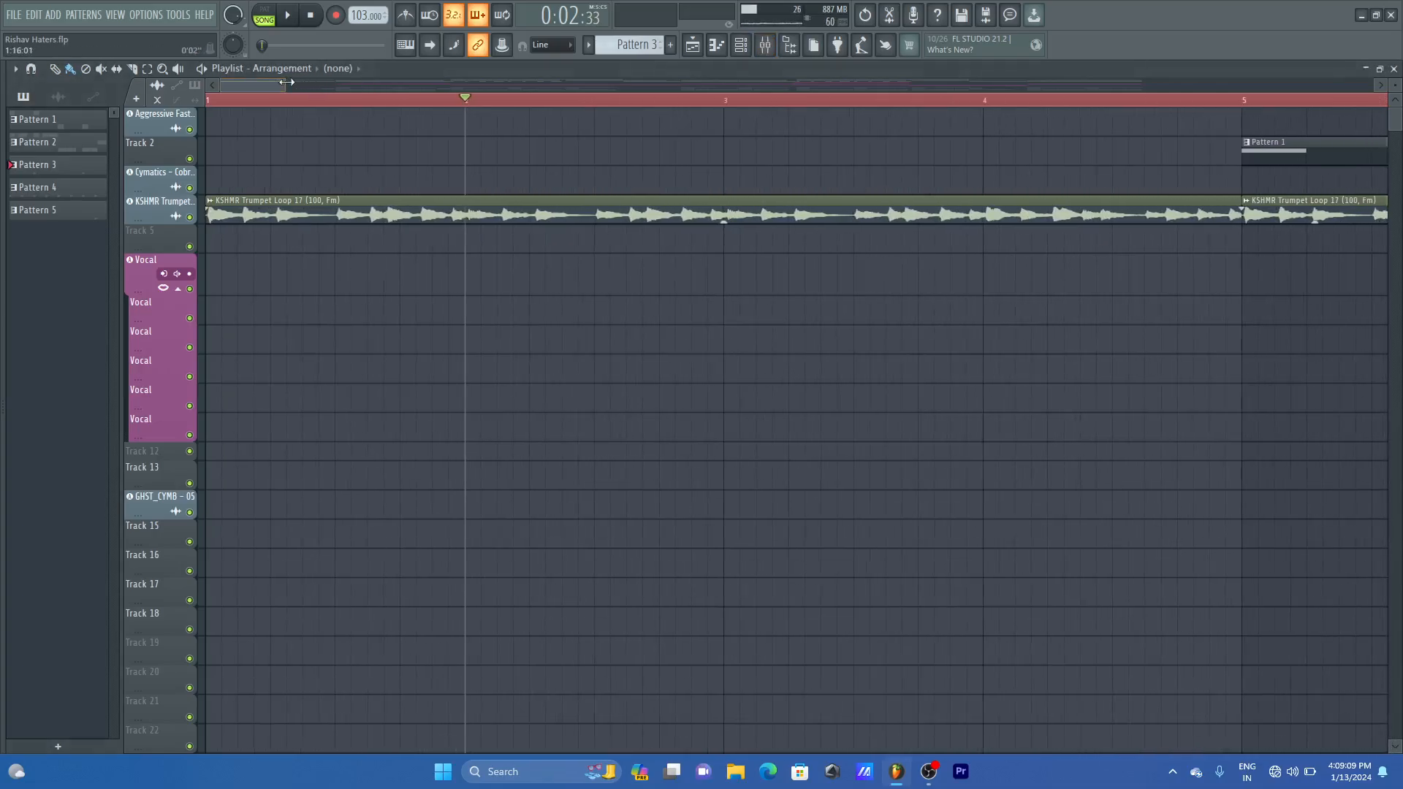
pyautogui.click(559, 45)
pyautogui.click(553, 235)
pyautogui.click(272, 102)
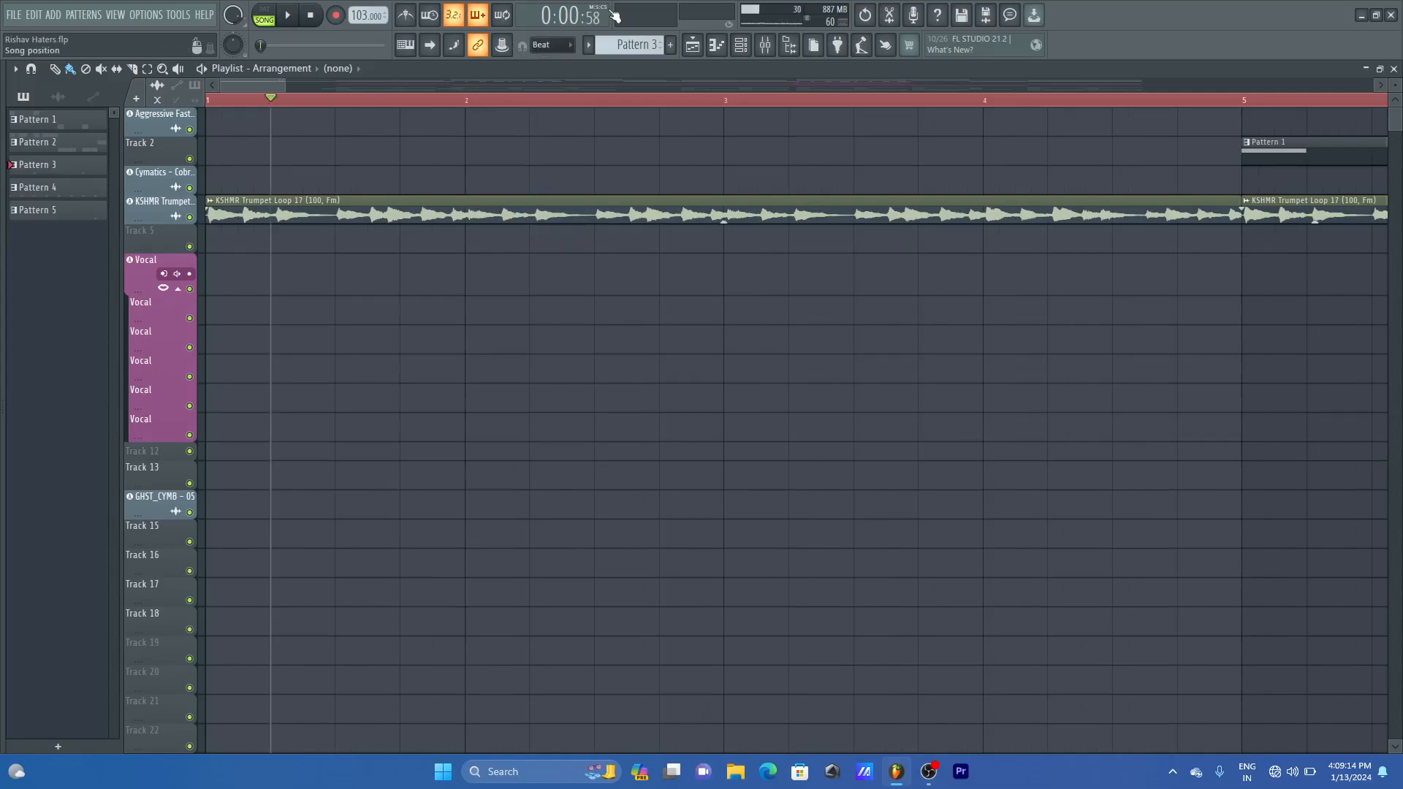
pyautogui.click(336, 103)
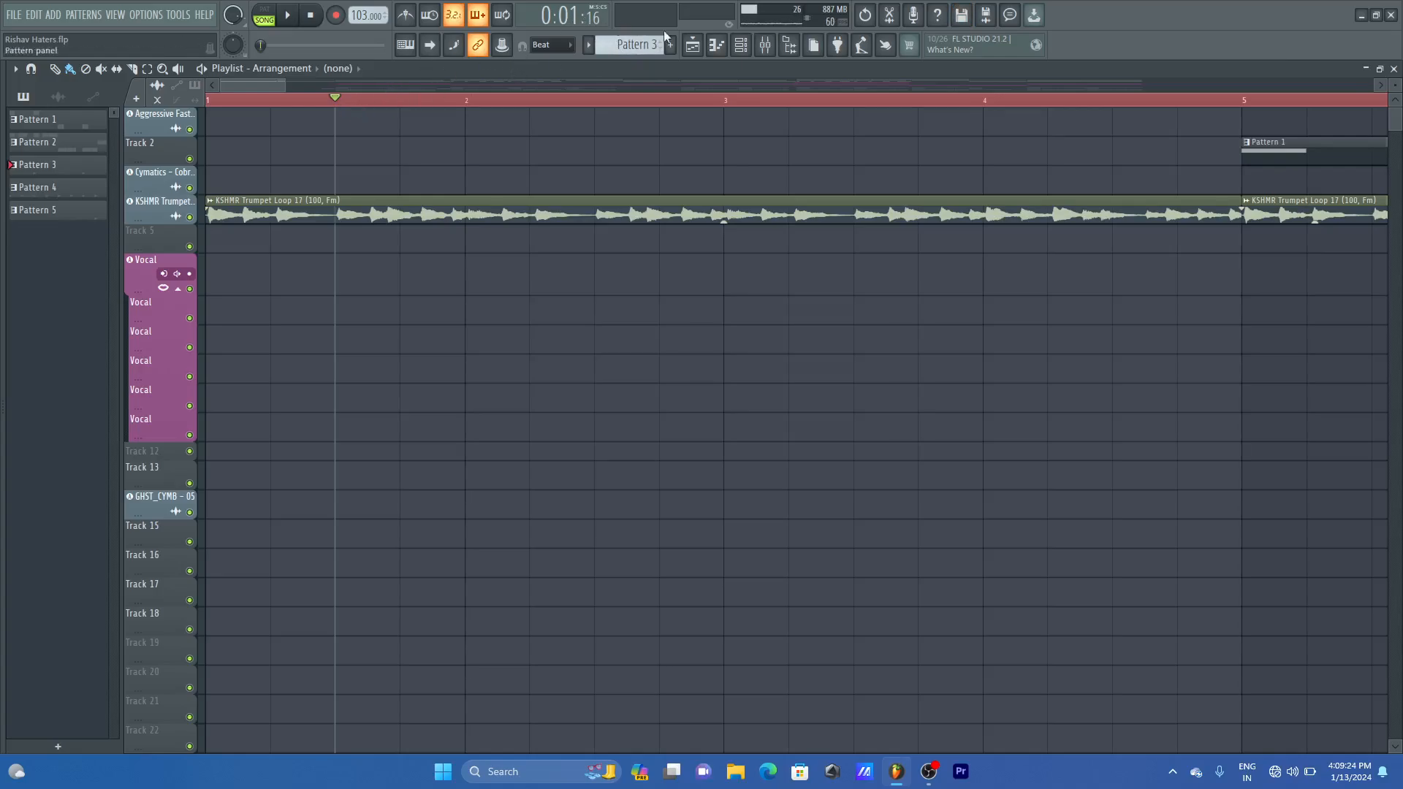
# - Reopen Fruity Delay 3 on the SLAP DELAY track and readjust its delay time
pyautogui.click(774, 56)
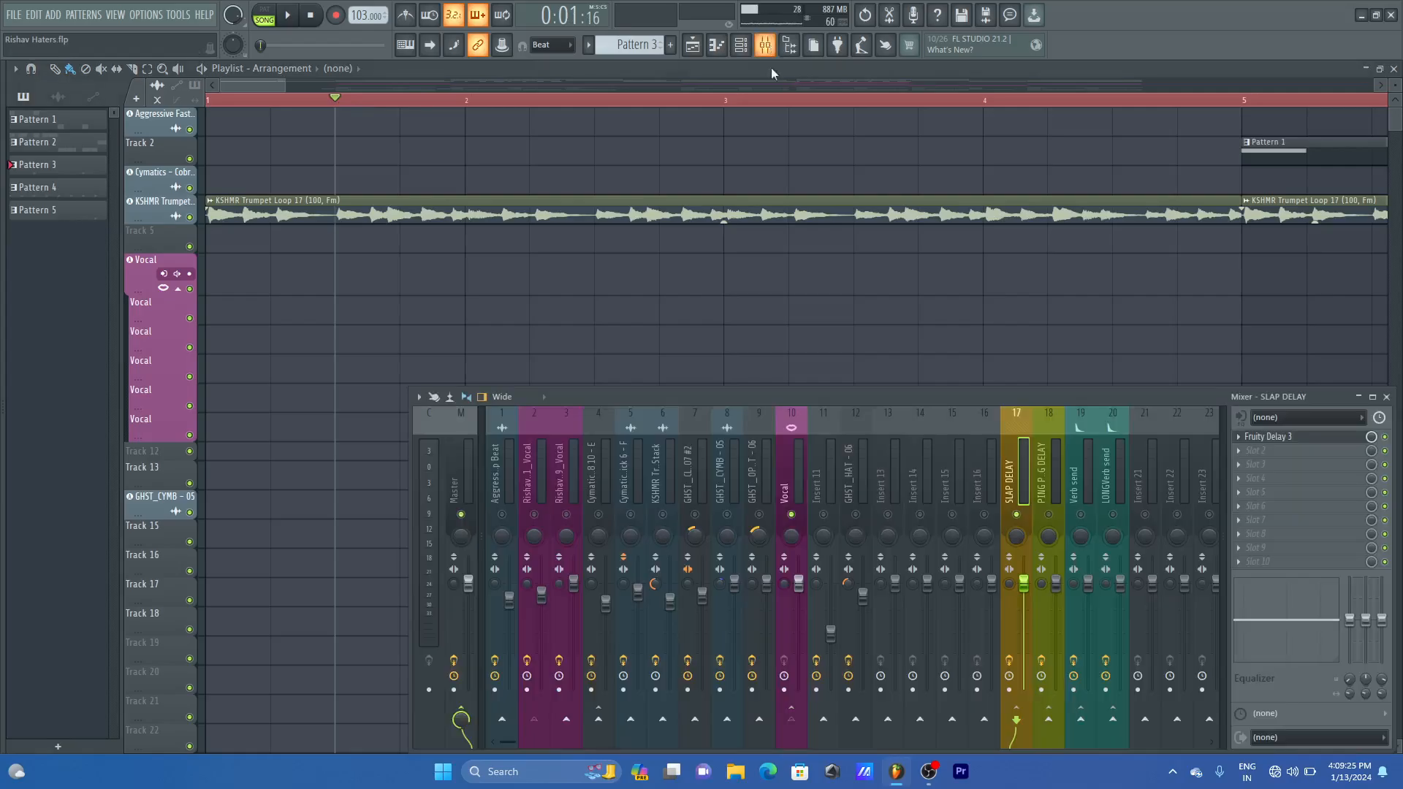
pyautogui.click(1333, 442)
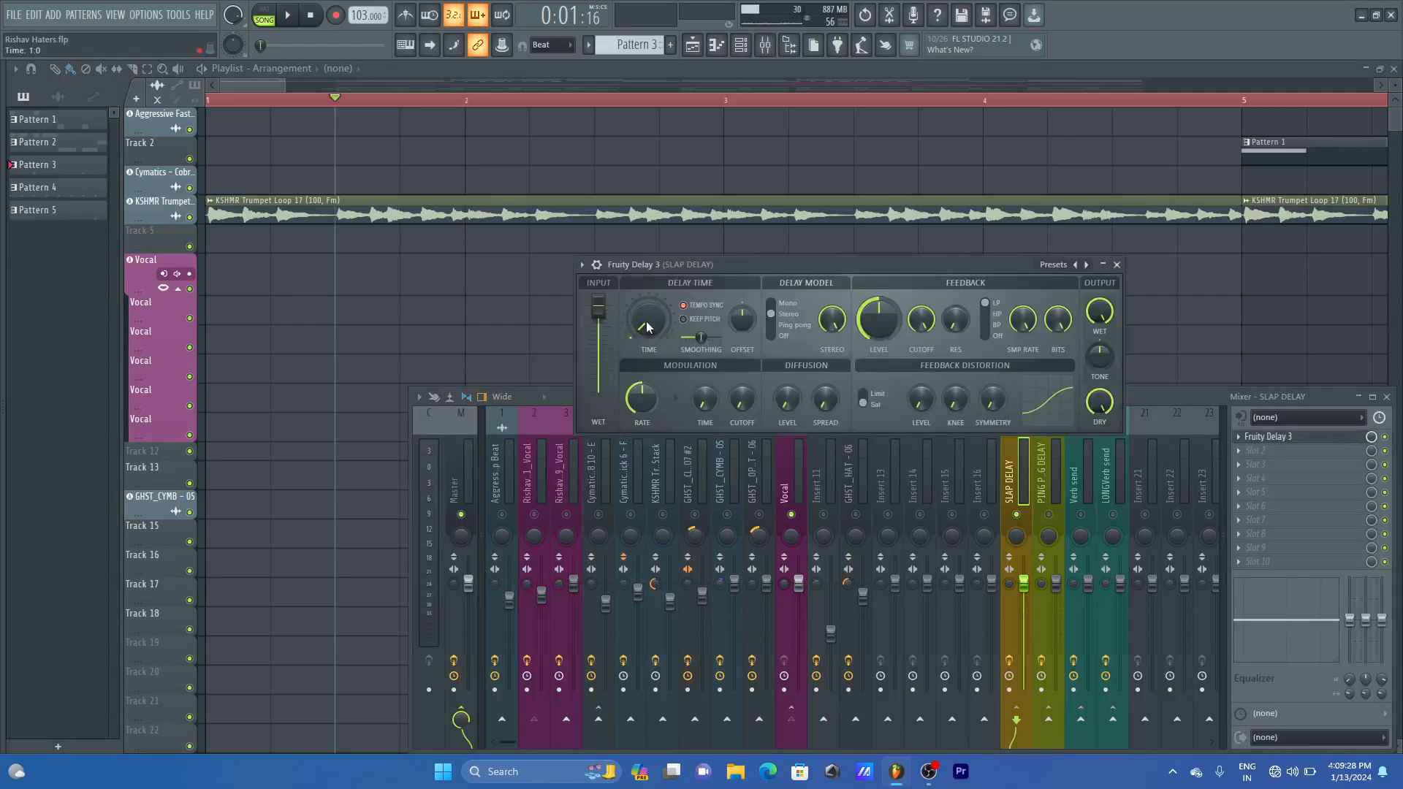
pyautogui.scroll(-2, 648, 328)
pyautogui.moveTo(651, 328); pyautogui.dragTo(651, 322)
# - Play the song from bar 17 with the mixer open to hear the readjusted slap delay
pyautogui.moveTo(288, 85); pyautogui.dragTo(558, 85)
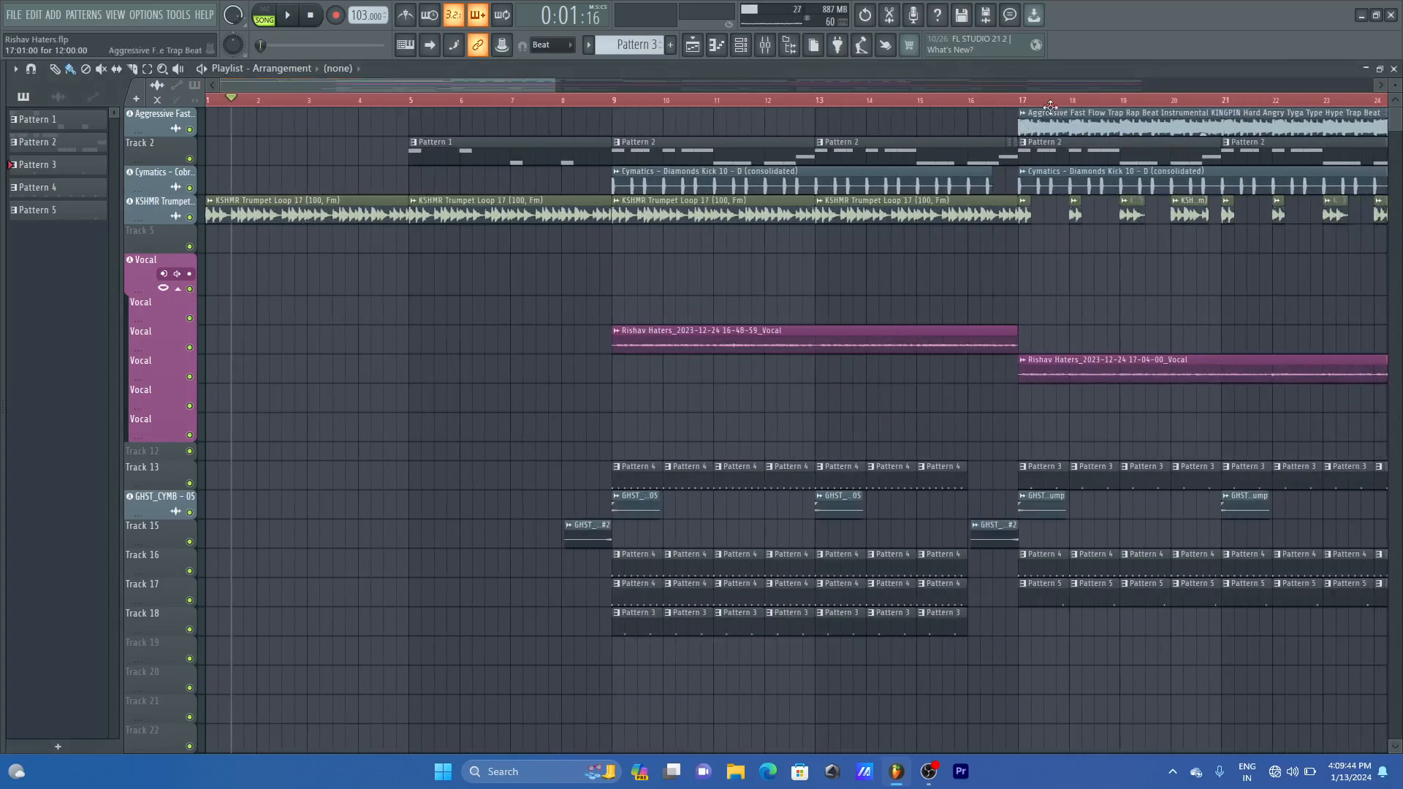
pyautogui.click(1021, 100)
pyautogui.click(765, 45)
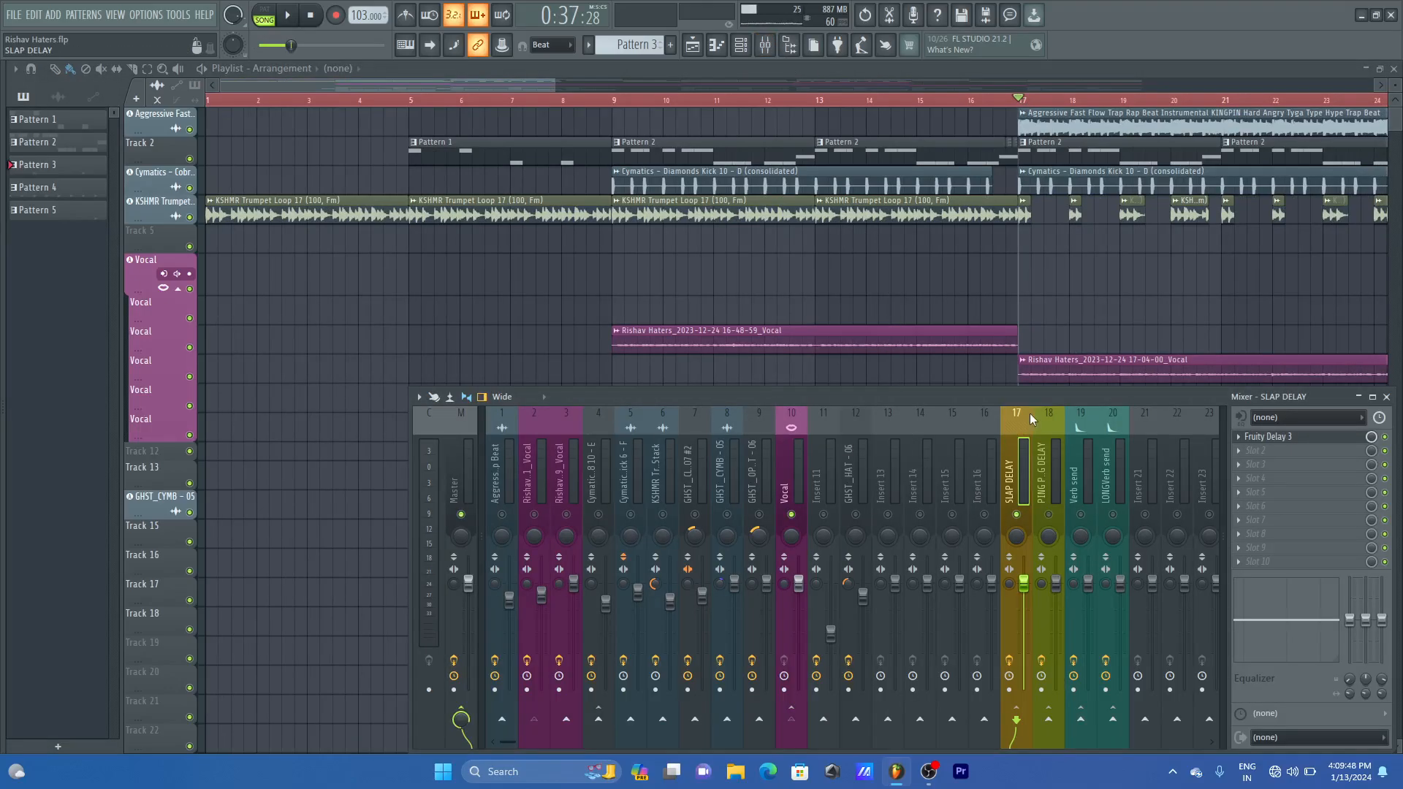
pyautogui.press('space')
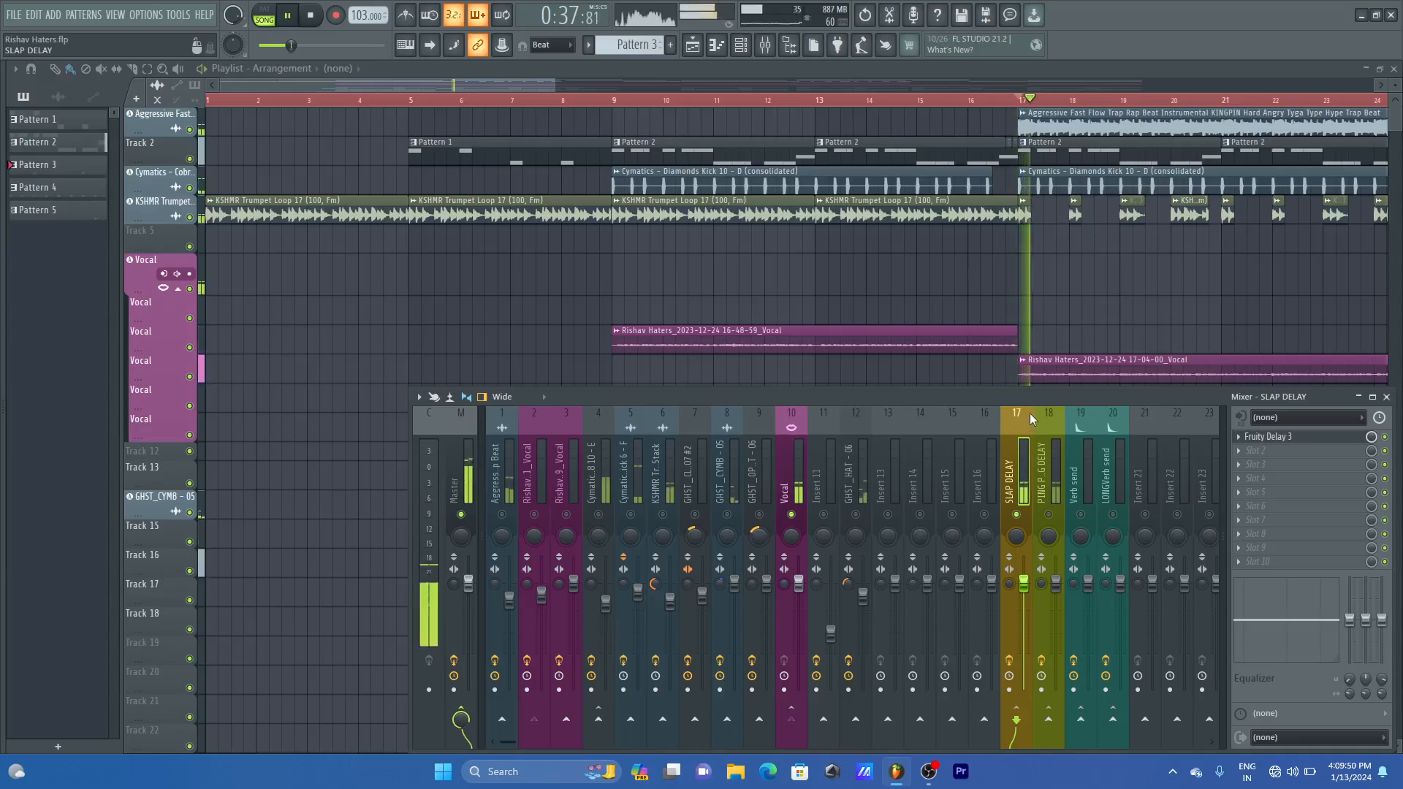
pyautogui.press('space')
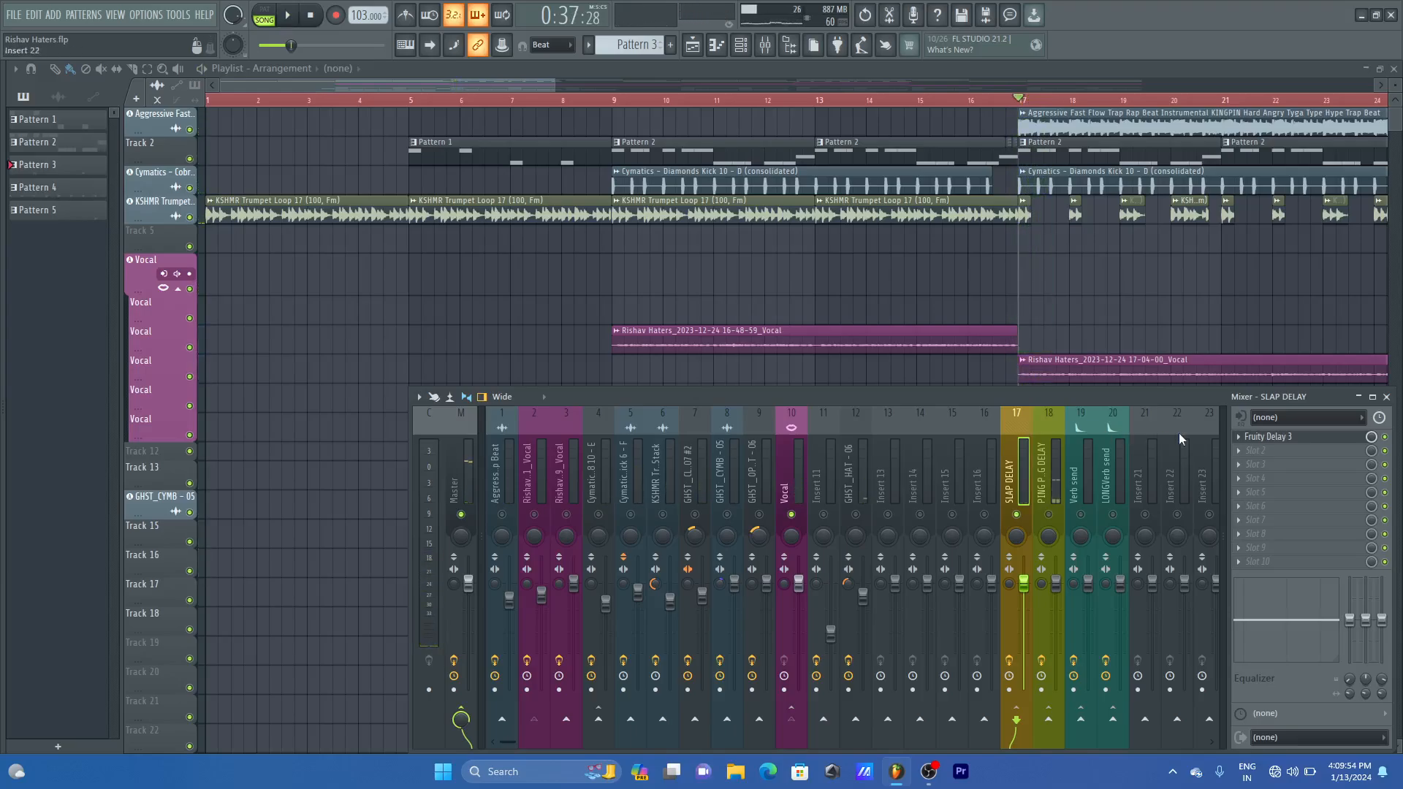
# - Open the SLAP DELAY track's Fruity Delay 3 and lower its feedback level to about 3%
pyautogui.click(1304, 442)
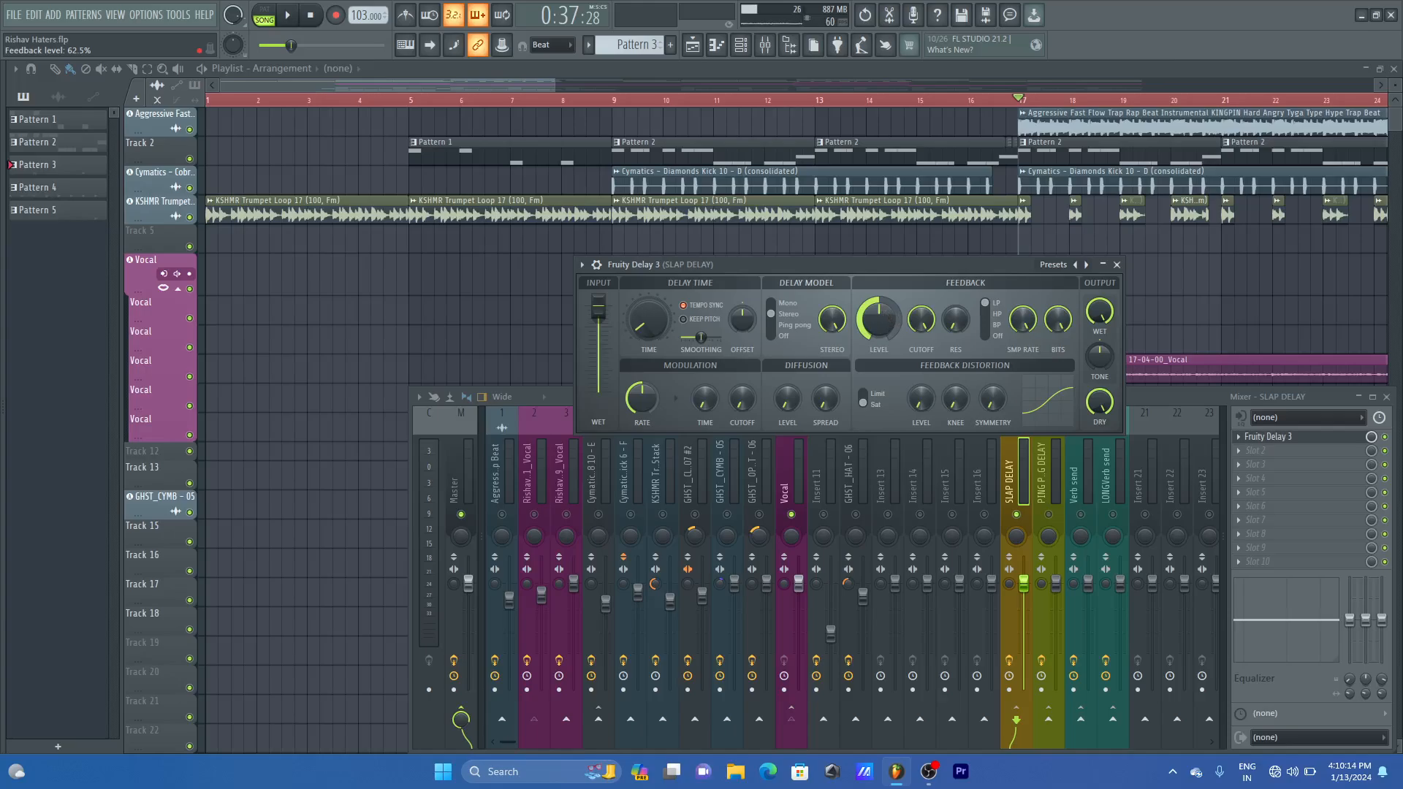
pyautogui.moveTo(878, 319); pyautogui.dragTo(878, 351)
pyautogui.moveTo(893, 269); pyautogui.dragTo(818, 266)
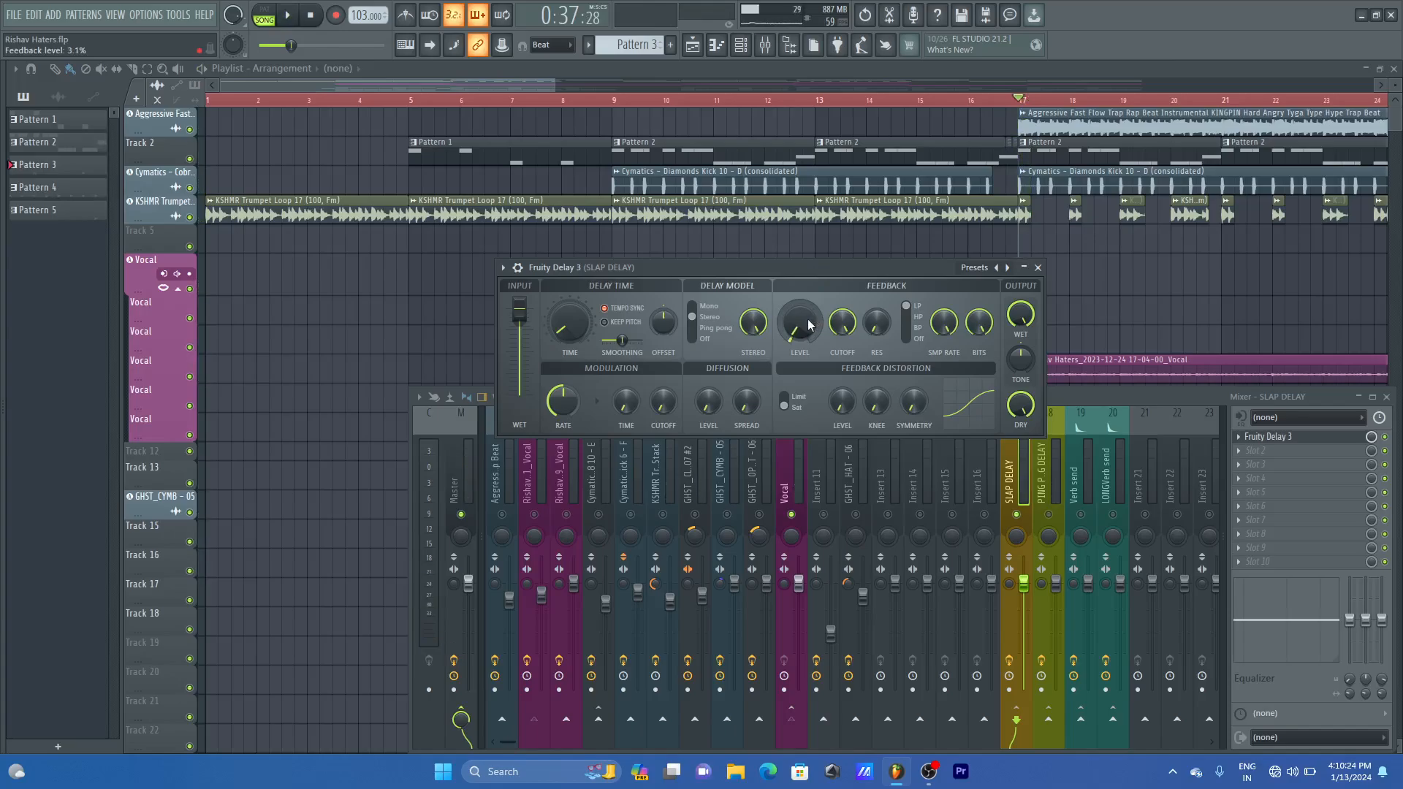
# - Play the song from bar 17 while raising the slap delay's feedback level to 12.5% and 21.9%, and lower it slightly
pyautogui.press('space')
pyautogui.scroll(3, 810, 325)
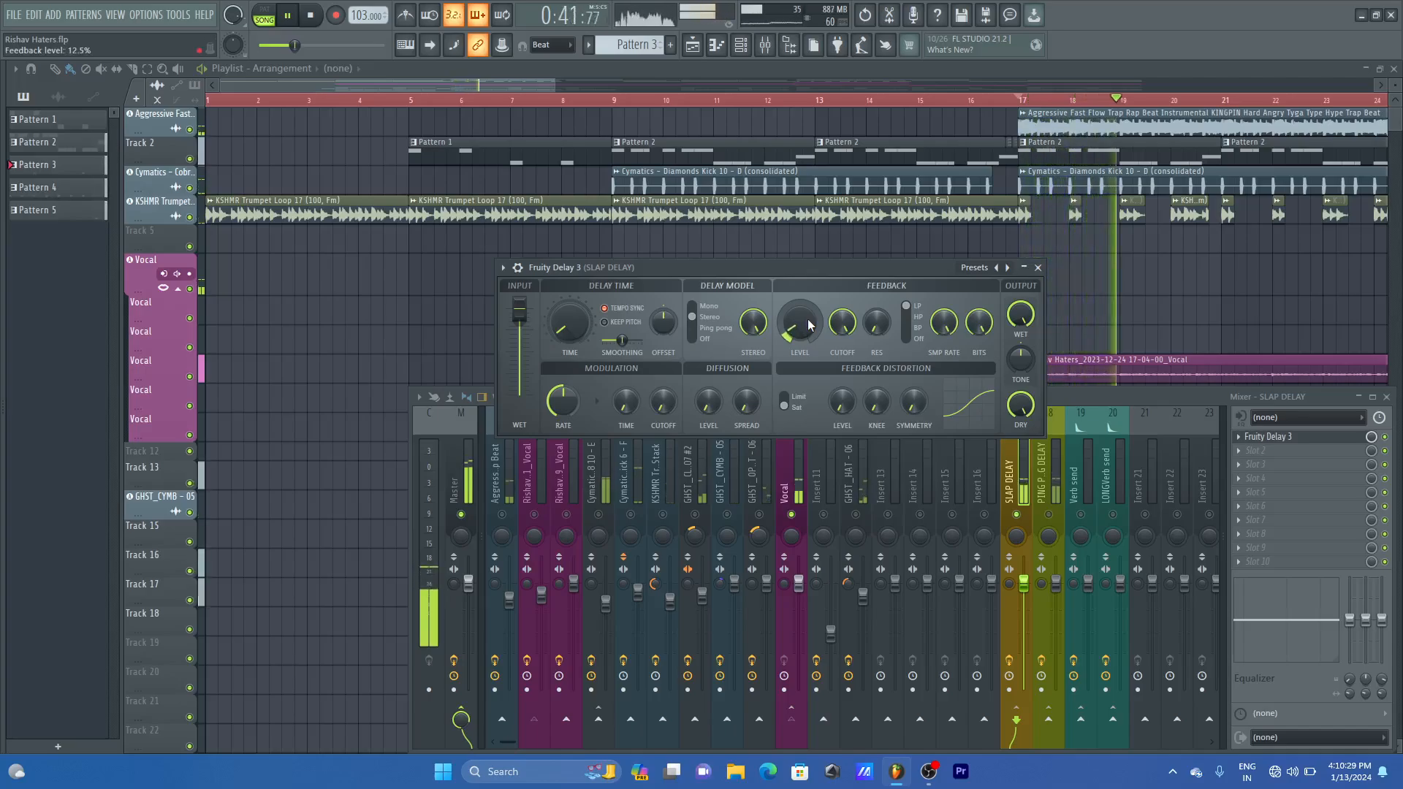
pyautogui.press('space')
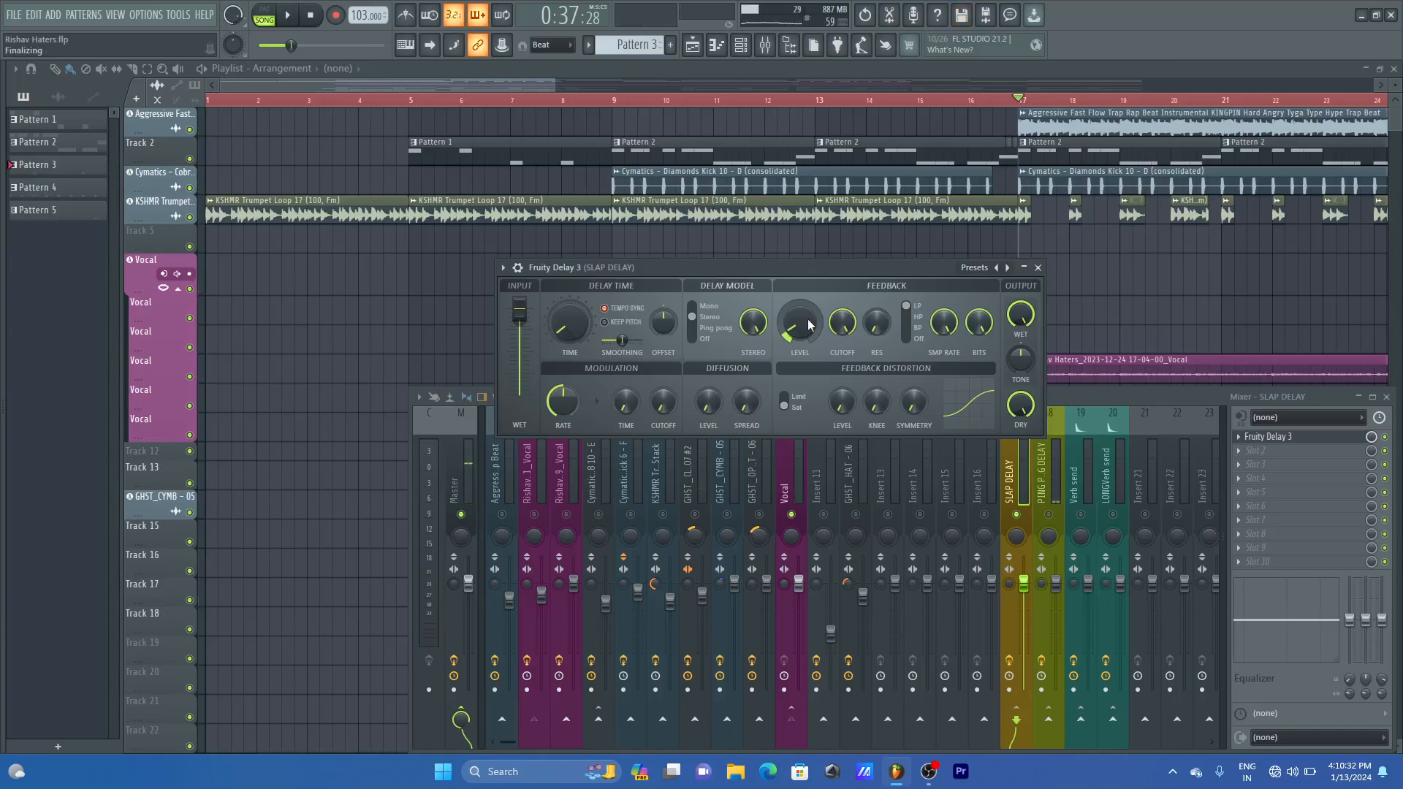
pyautogui.press('space')
pyautogui.scroll(3, 810, 325)
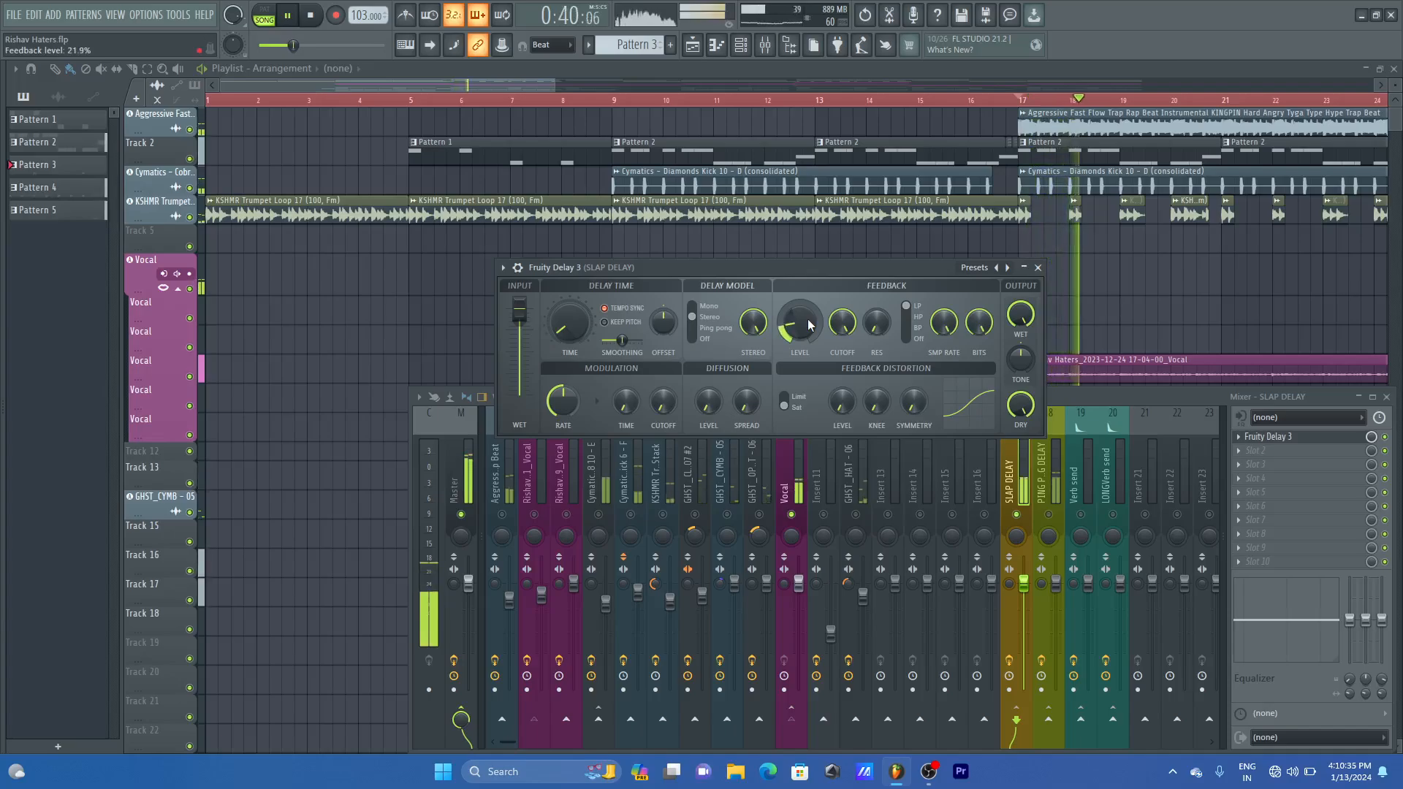
pyautogui.press('space')
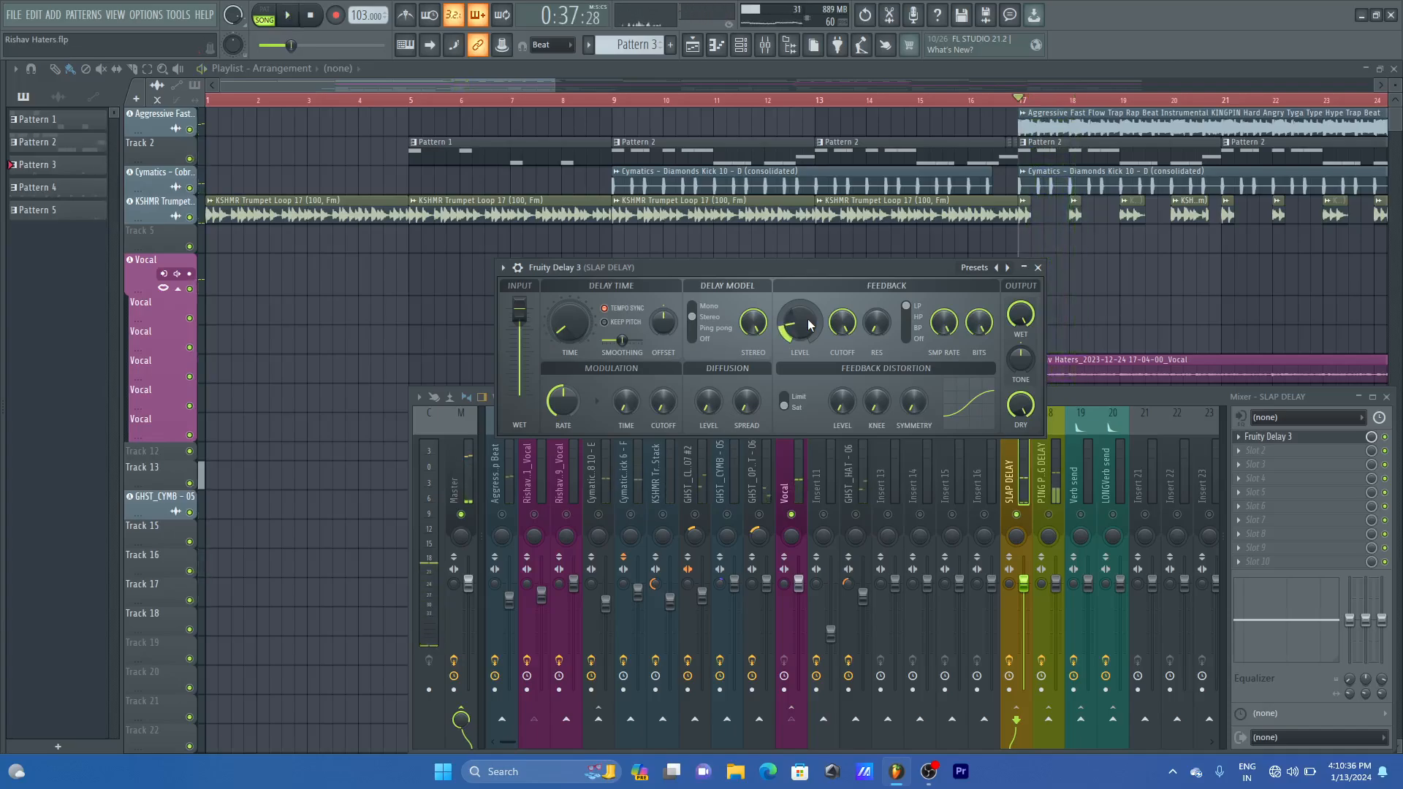
pyautogui.scroll(-1, 810, 326)
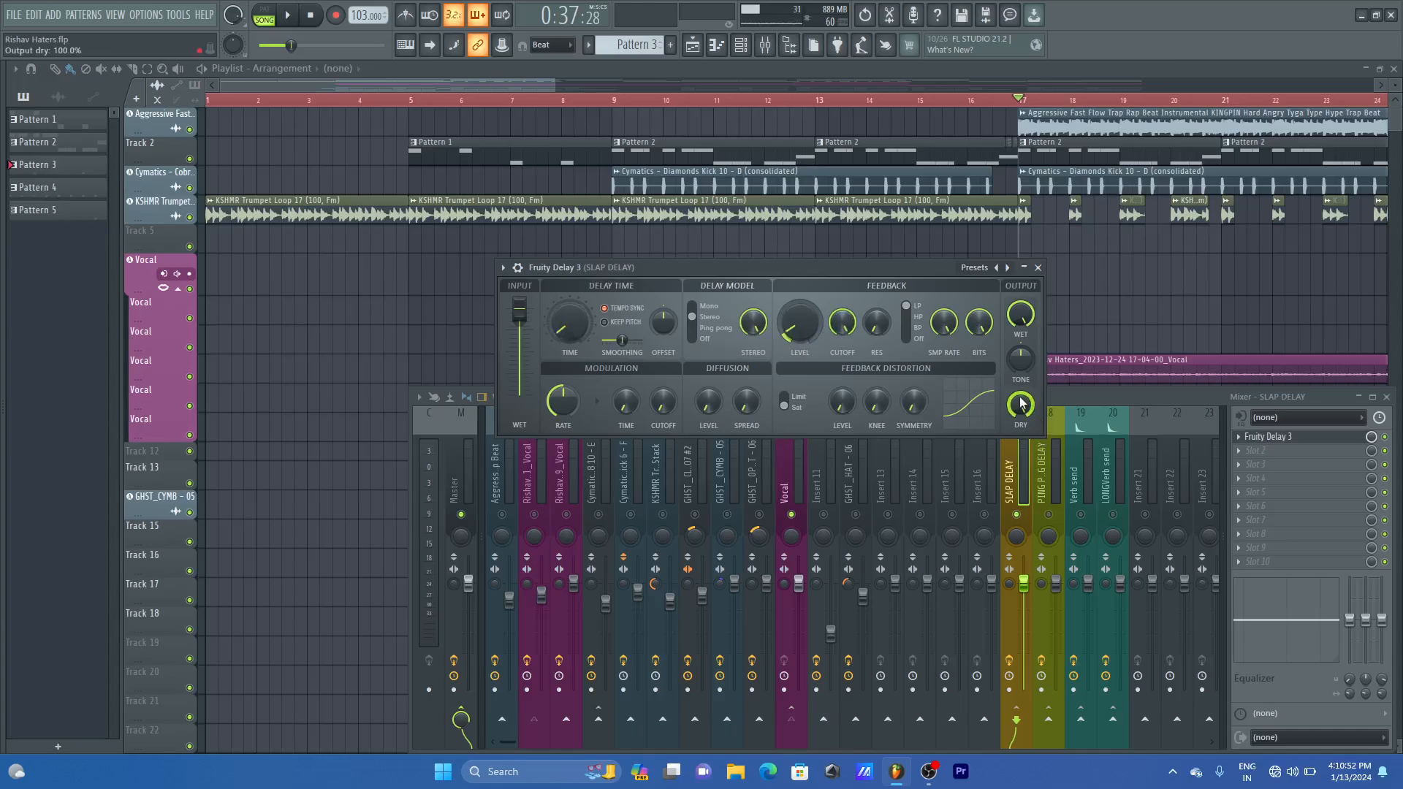
# - Turn the slap delay's dry output fully down and lower its feedback cutoff to about 4100 Hz during playback
pyautogui.moveTo(1031, 407); pyautogui.dragTo(1031, 467)
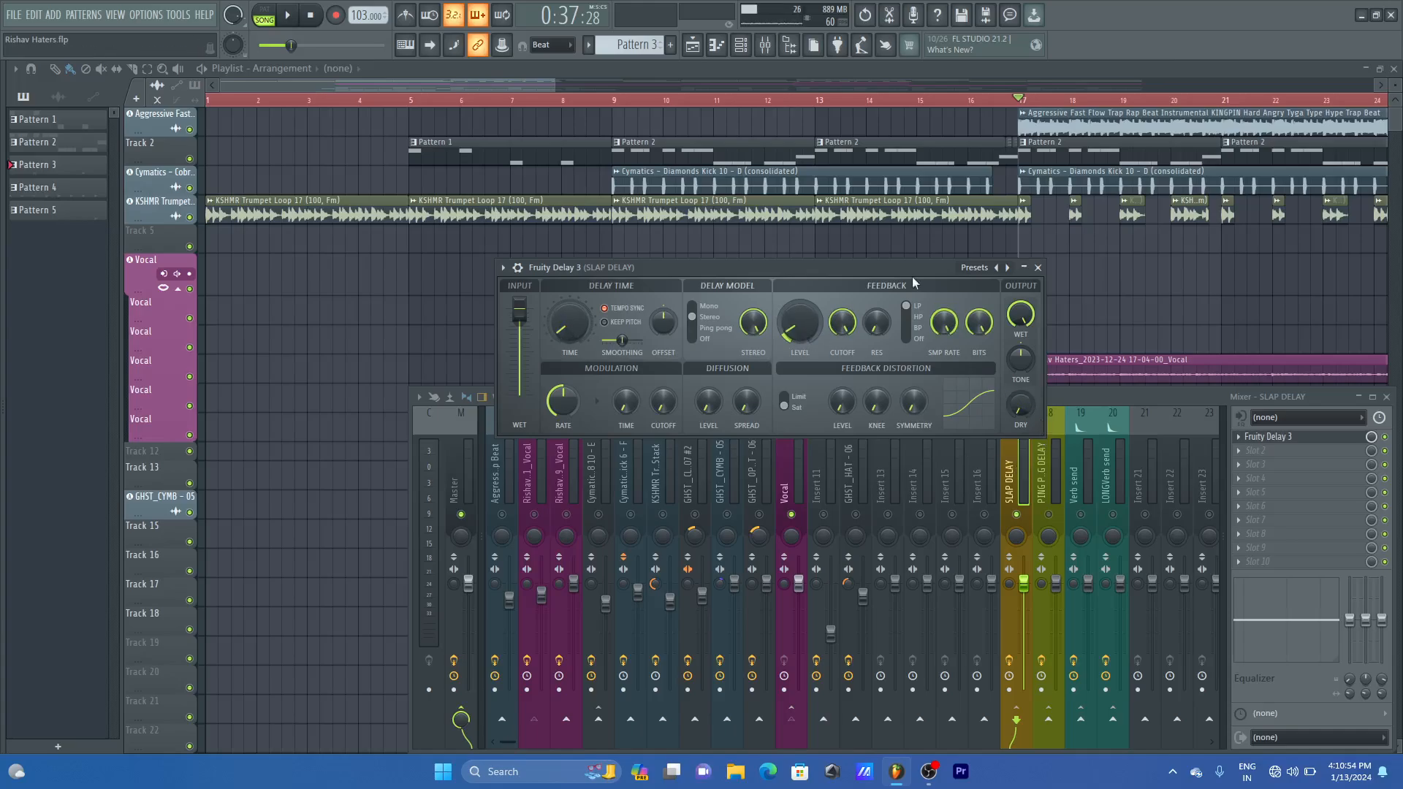
pyautogui.moveTo(884, 261); pyautogui.dragTo(944, 258)
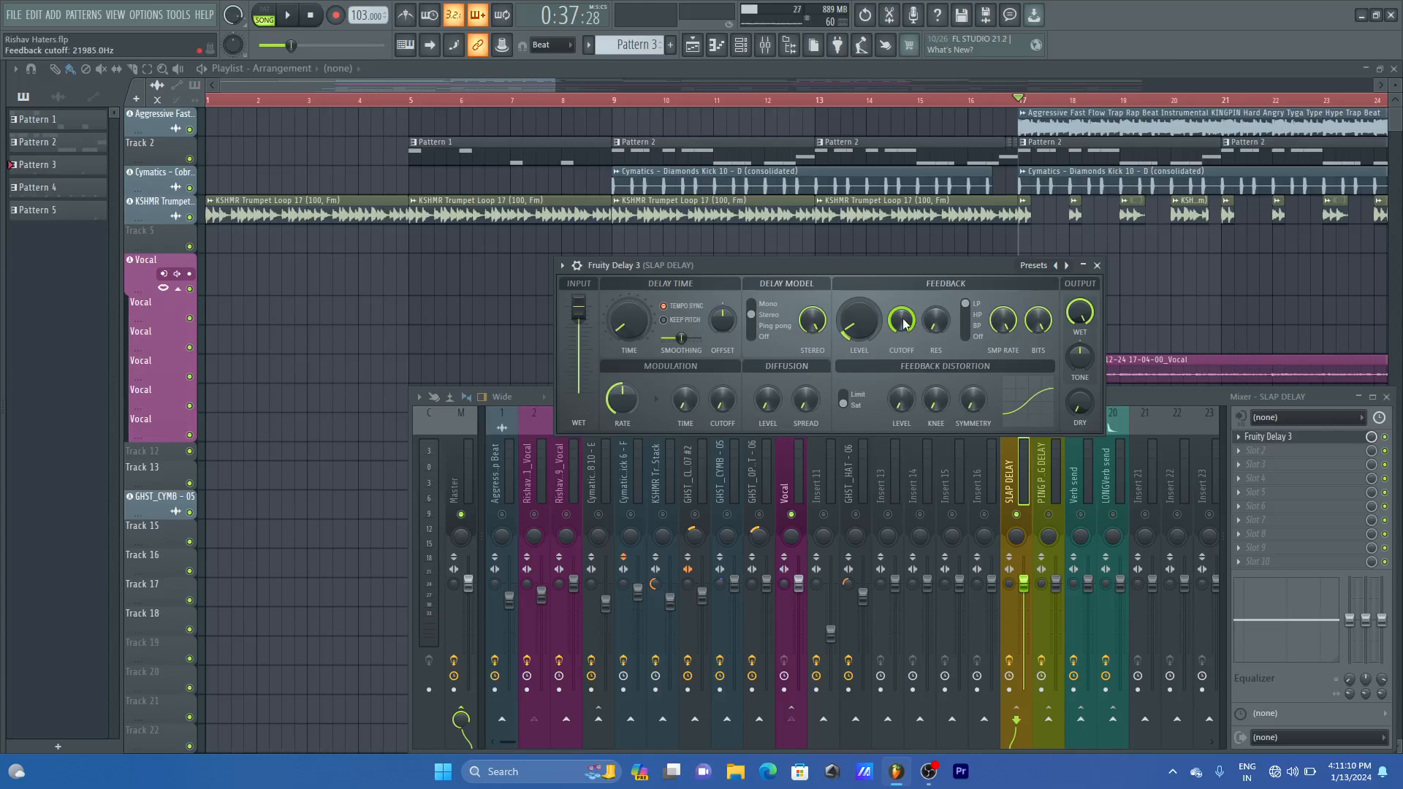
pyautogui.press('space')
pyautogui.moveTo(904, 324); pyautogui.dragTo(904, 358)
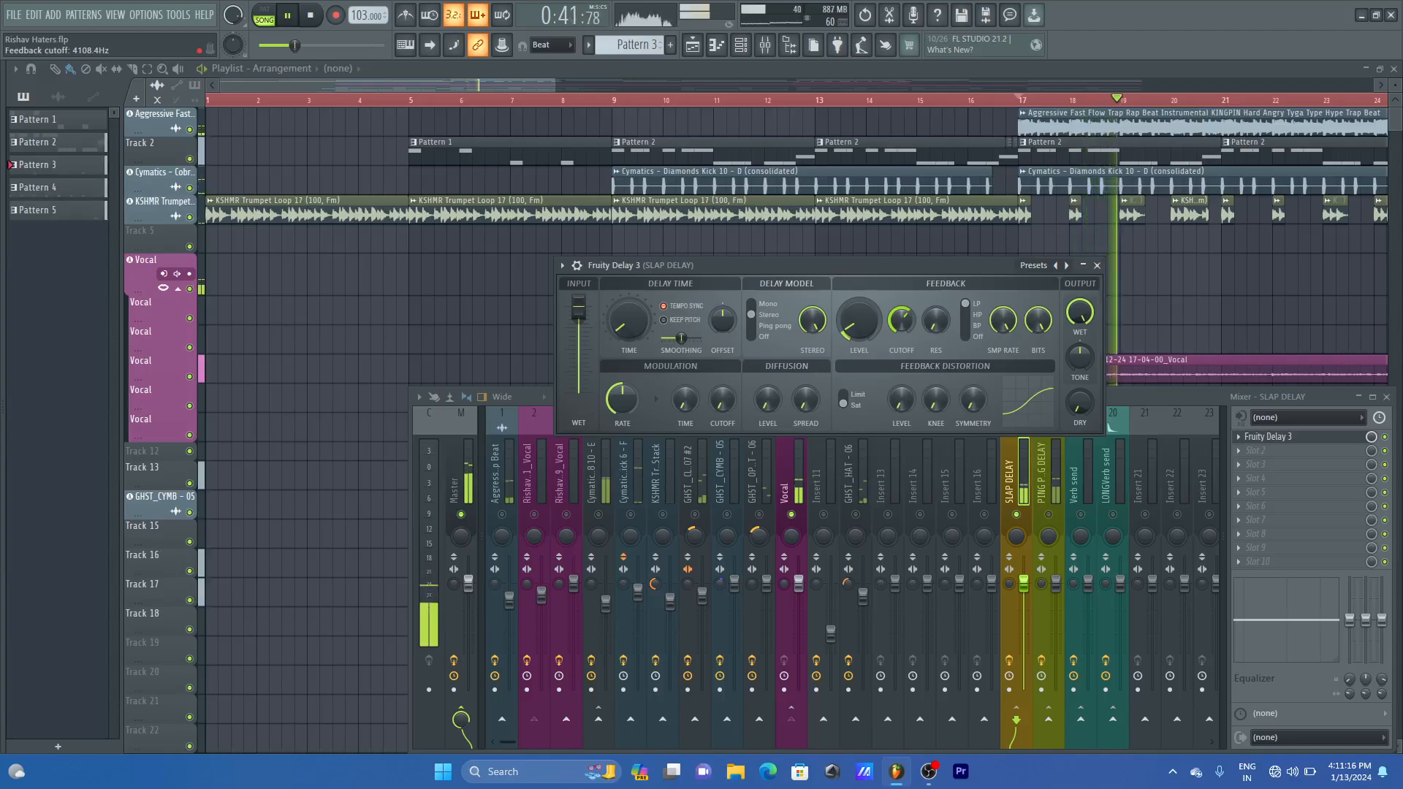
pyautogui.press('space')
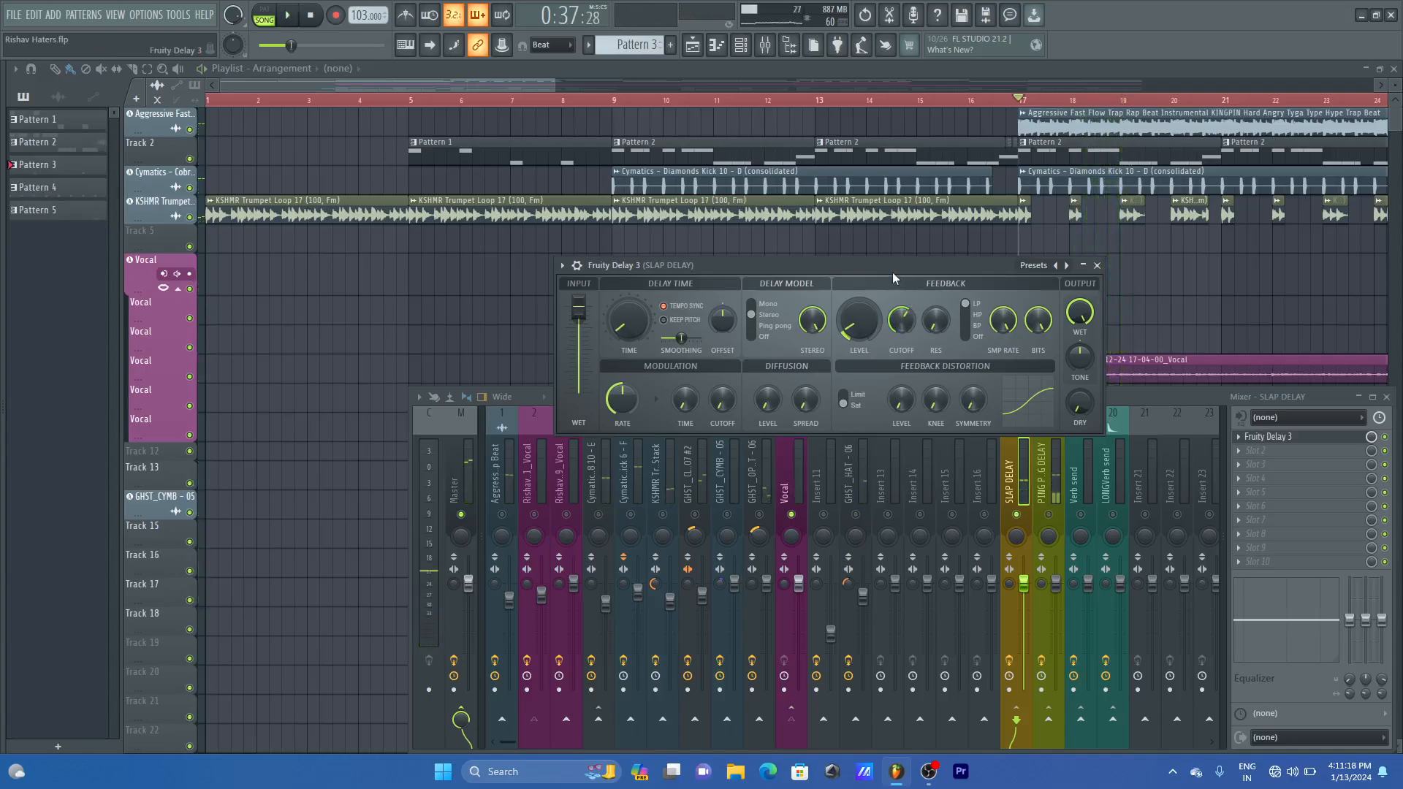
# - Raise the slap delay's modulation time to about 61.5% along with its modulation cutoff, and close Fruity Delay 3
pyautogui.moveTo(685, 399); pyautogui.dragTo(722, 380)
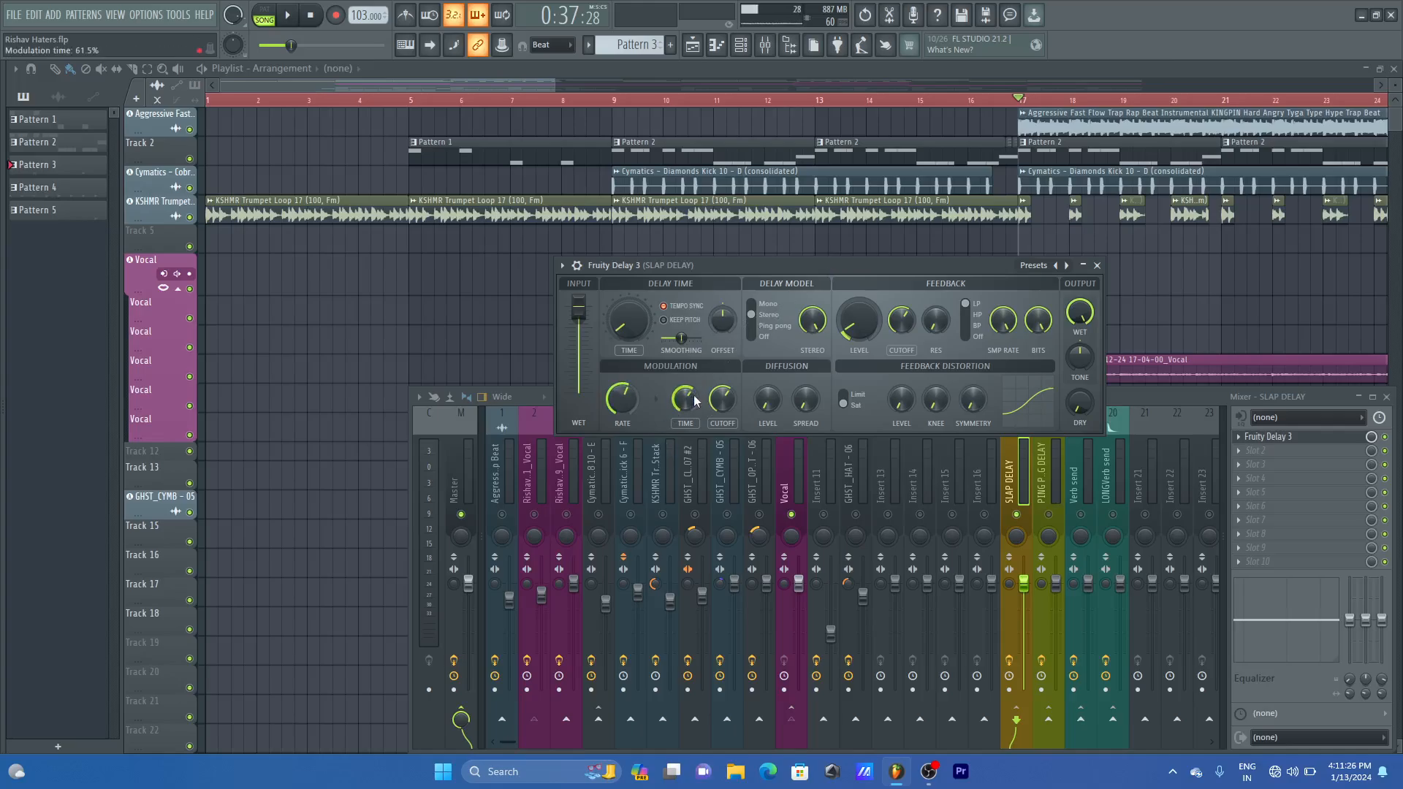
pyautogui.moveTo(864, 265); pyautogui.dragTo(817, 263)
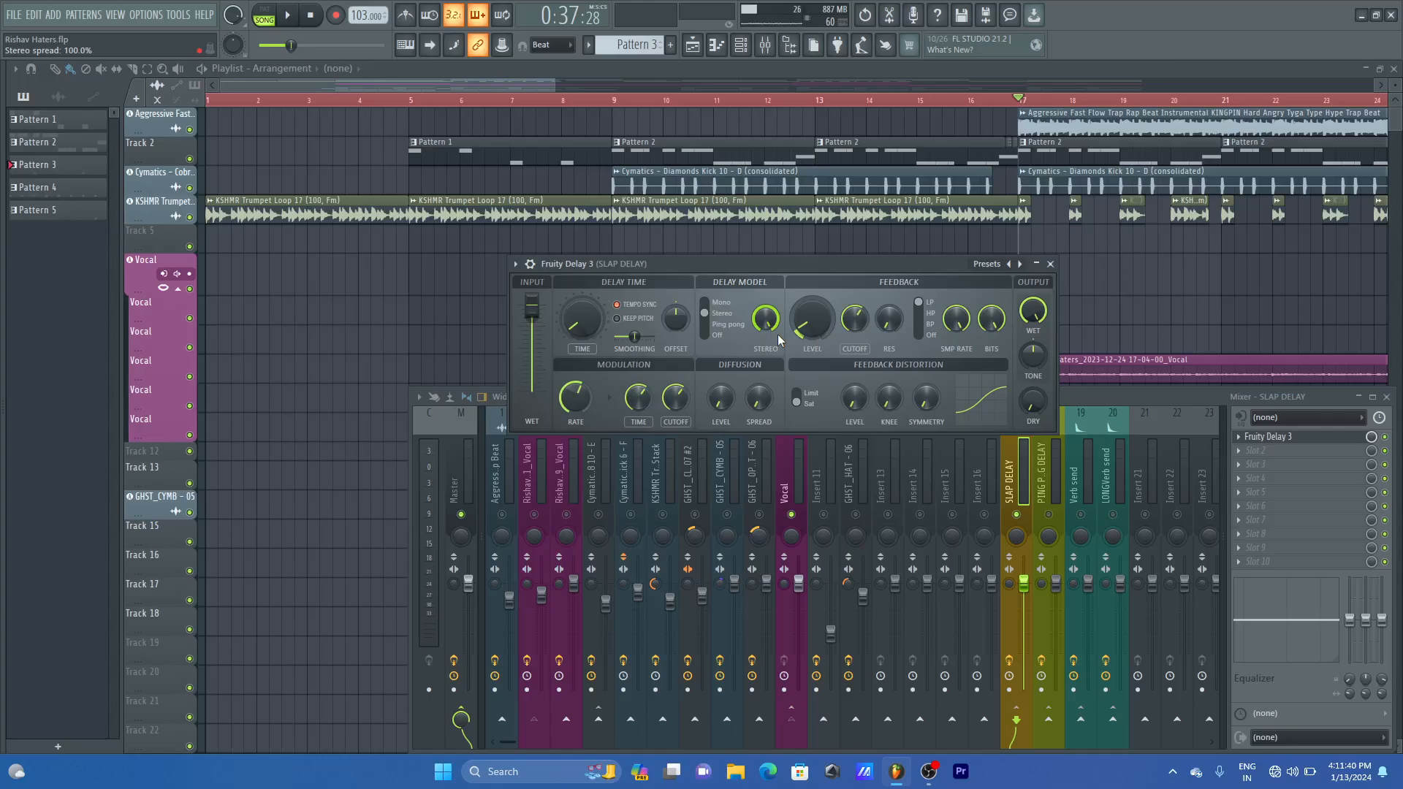
pyautogui.click(1050, 263)
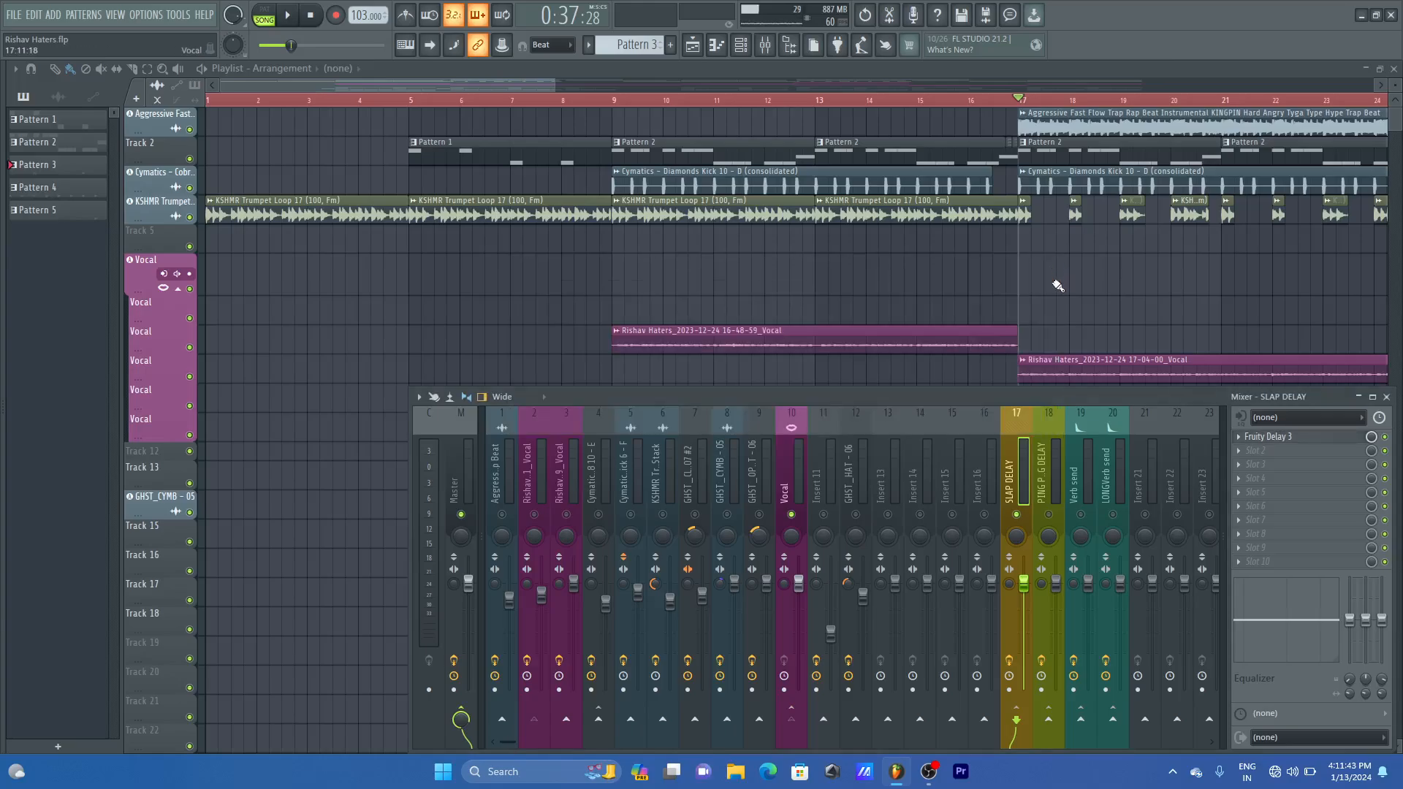
# - Lower the Vocal track's send to SLAP DELAY to 60% and reset it to its default level
pyautogui.click(796, 453)
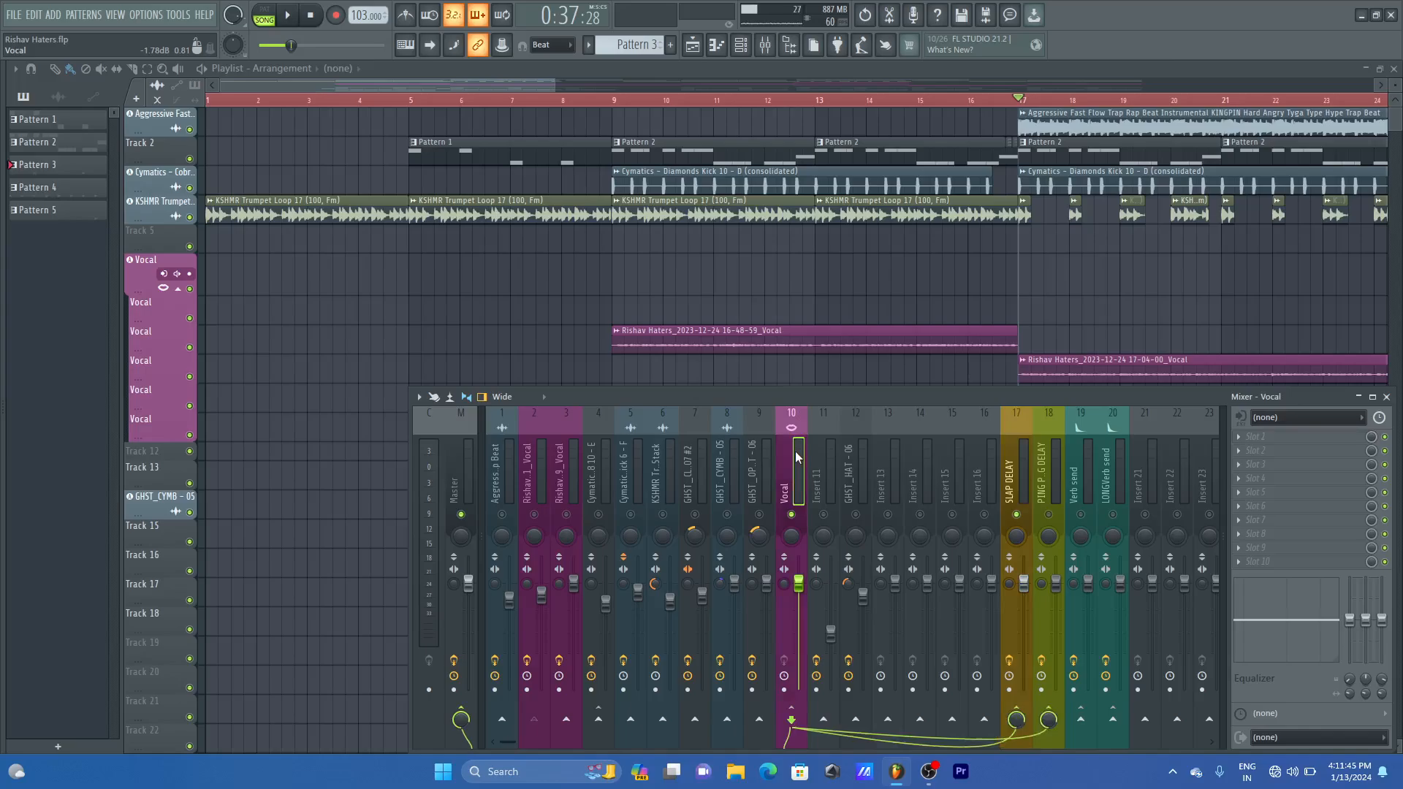
pyautogui.scroll(-5, 1014, 721)
pyautogui.rightClick(1014, 721)
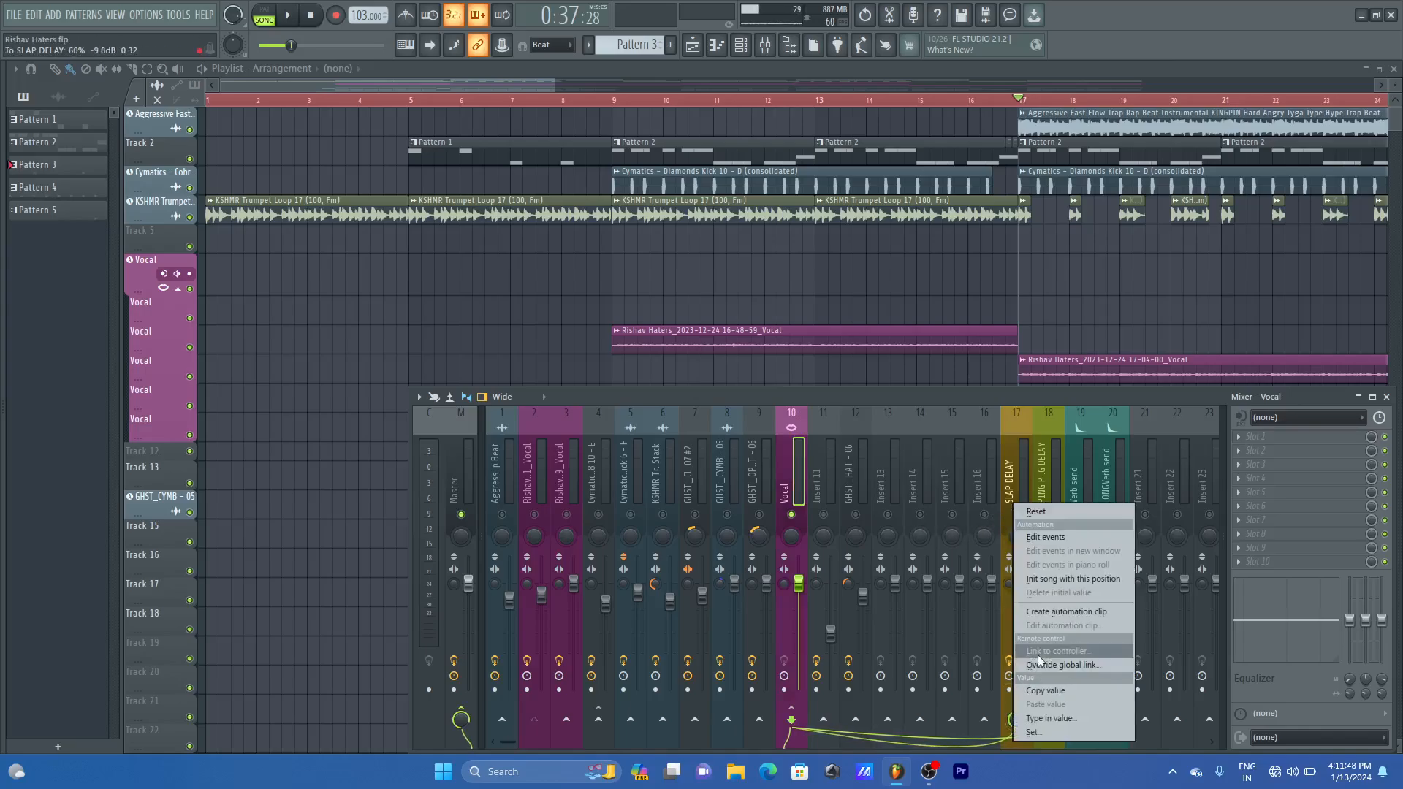
pyautogui.click(1045, 513)
# - Check Fruity Delay 3 on SLAP DELAY, then lower that track's volume fader to 75% and reset it
pyautogui.click(1015, 470)
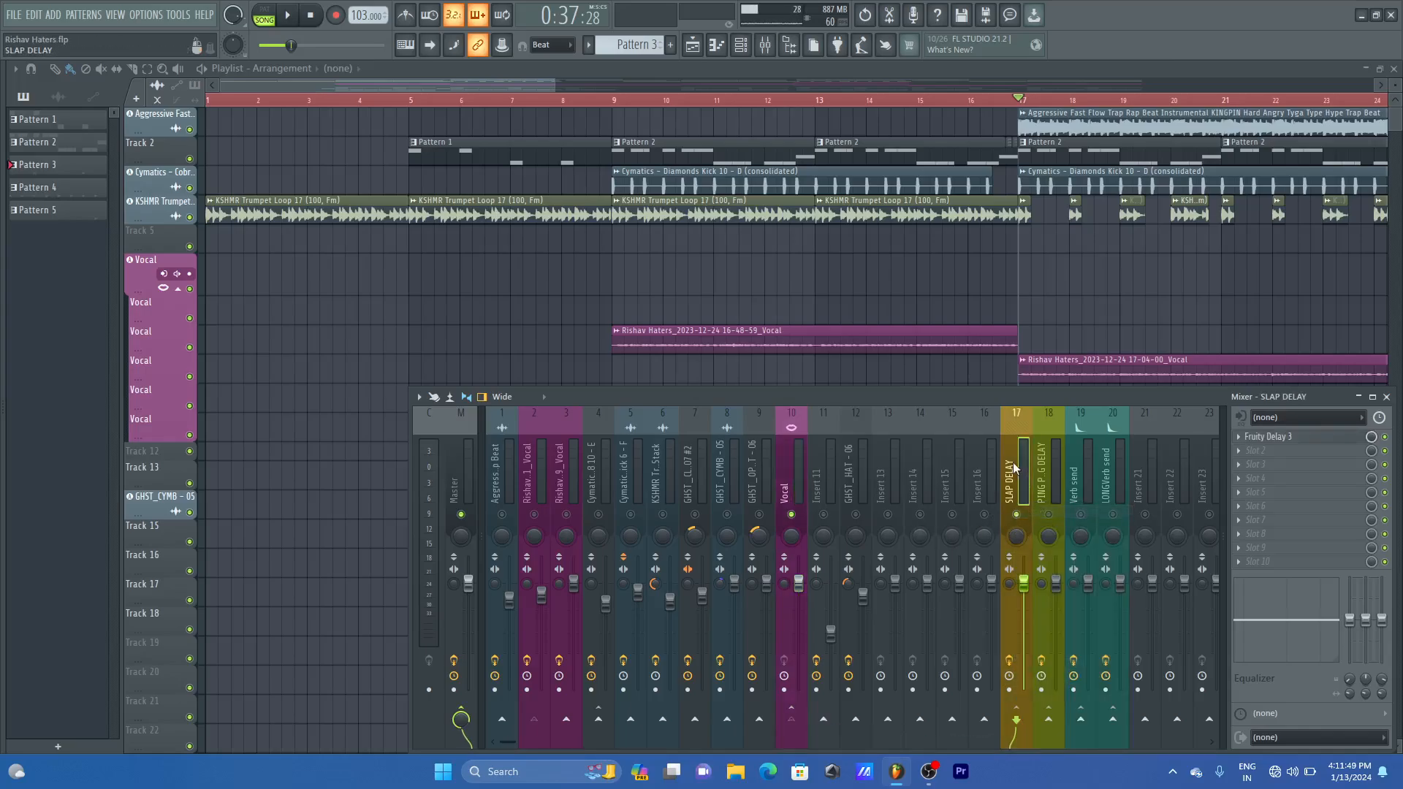
pyautogui.click(1305, 437)
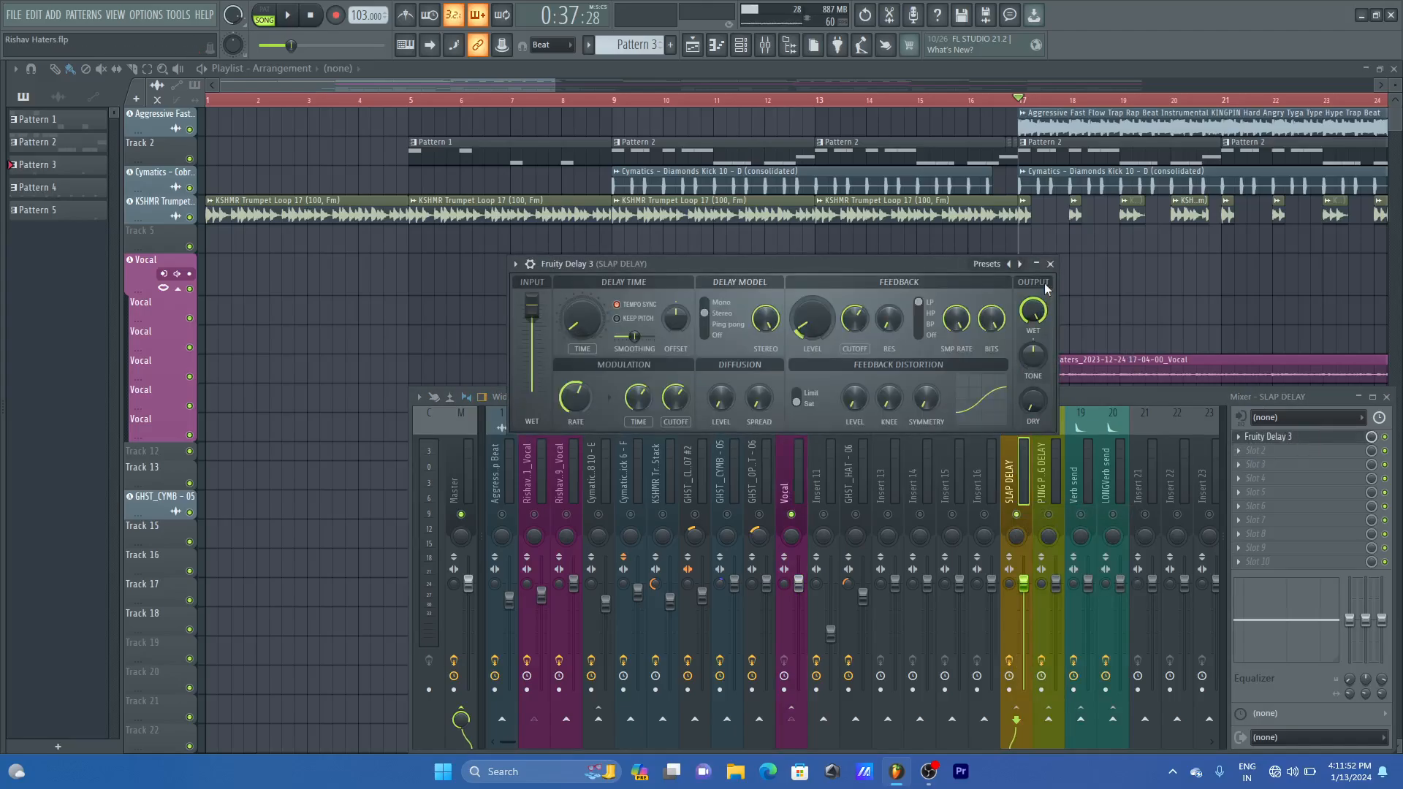
pyautogui.click(1050, 263)
pyautogui.moveTo(1023, 583); pyautogui.dragTo(1024, 608)
pyautogui.rightClick(1024, 608)
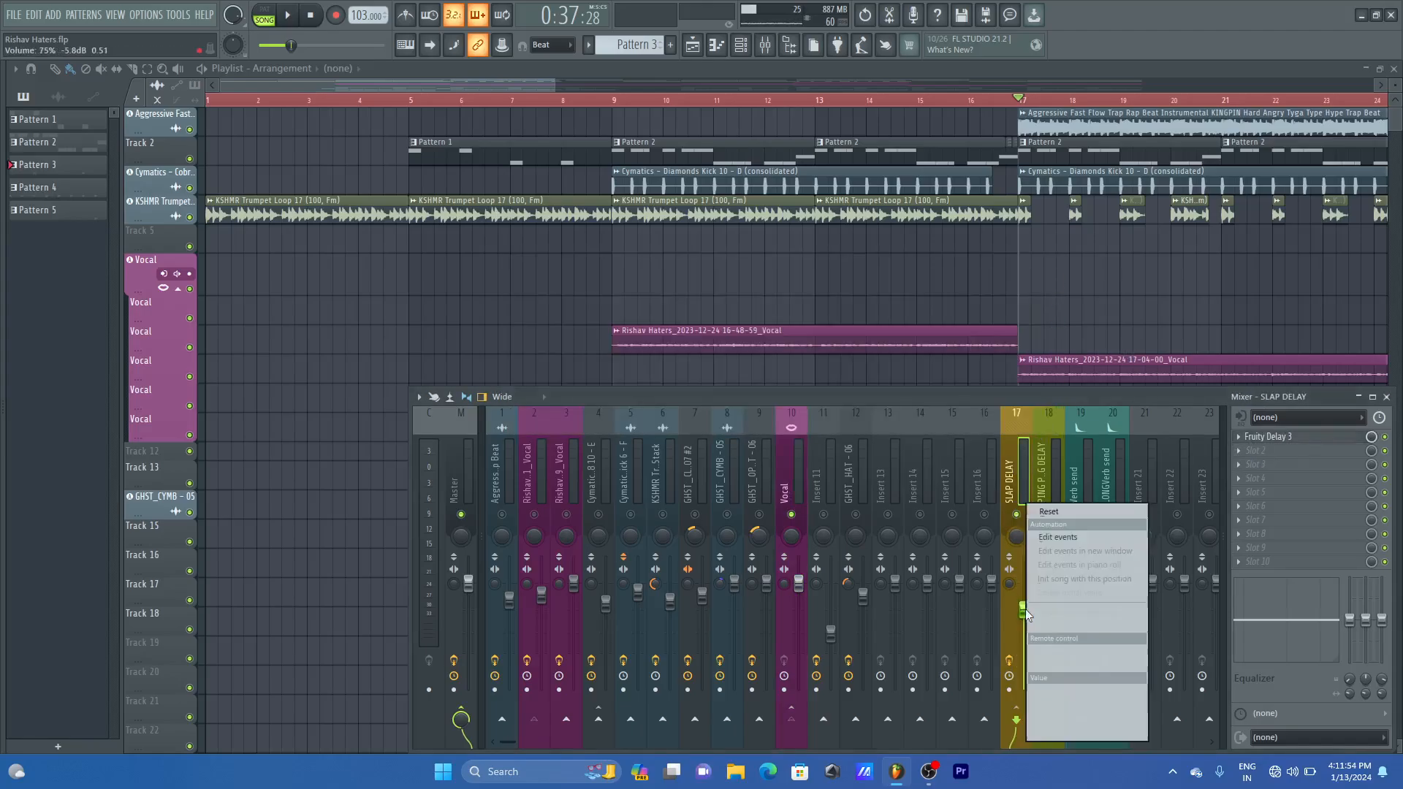
pyautogui.click(1056, 508)
# - Lower the Vocal track's send to SLAP DELAY to 39% and enable every mixer track except PING P. G DELAY
pyautogui.click(791, 441)
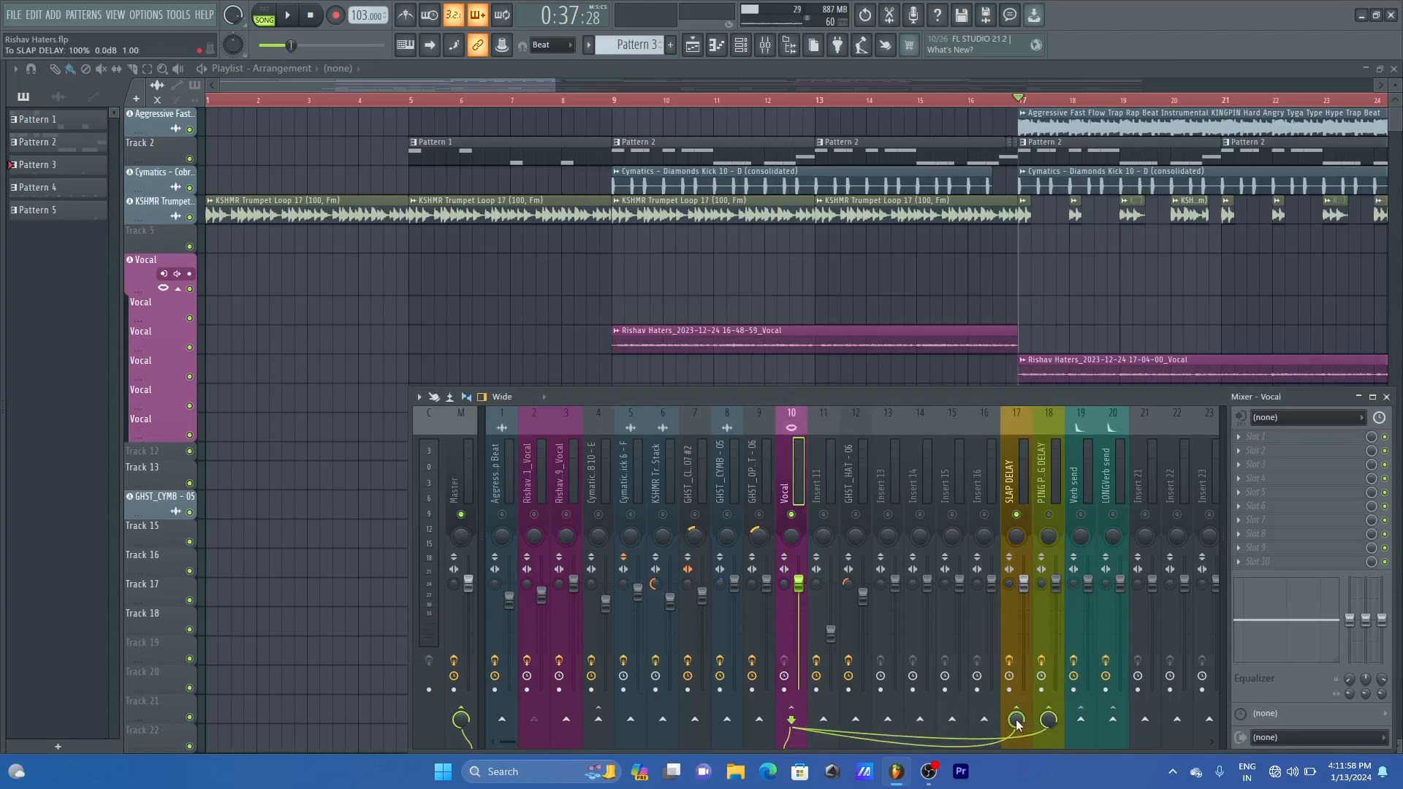
pyautogui.moveTo(1018, 723); pyautogui.dragTo(1018, 756)
pyautogui.rightClick(792, 516)
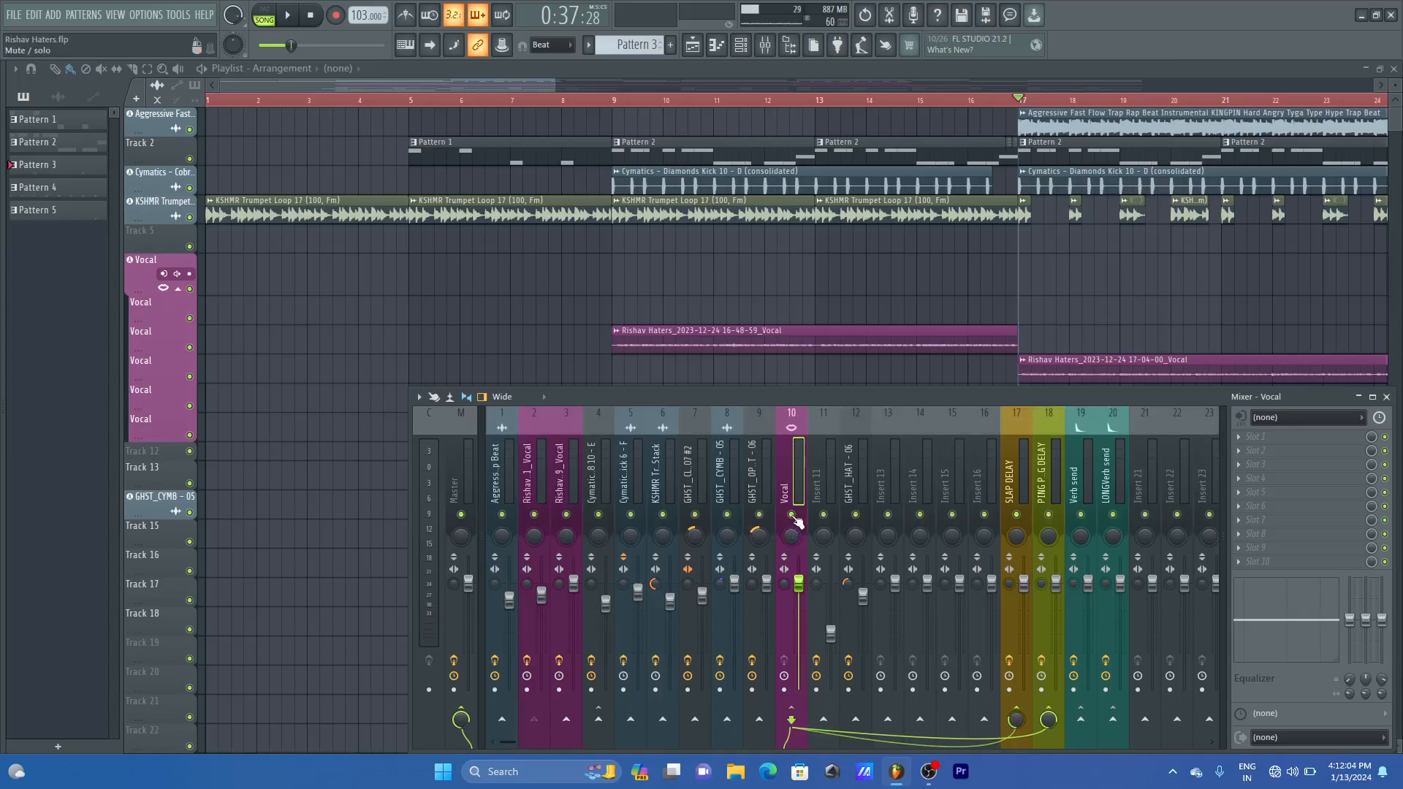
pyautogui.click(1050, 515)
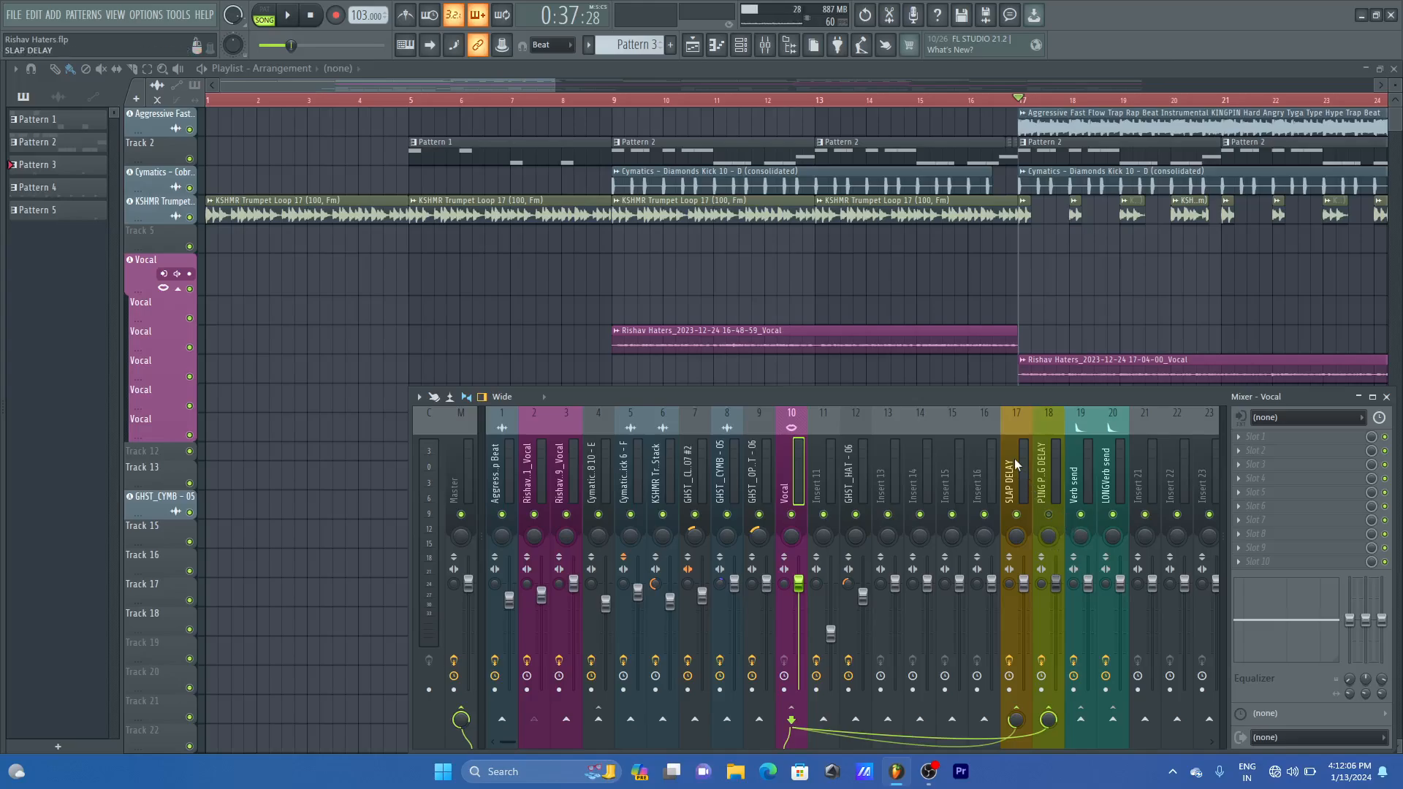
# - Reset the Vocal track's send to SLAP DELAY and lower it to about 46% while playing the song from bar 17
pyautogui.rightClick(1018, 724)
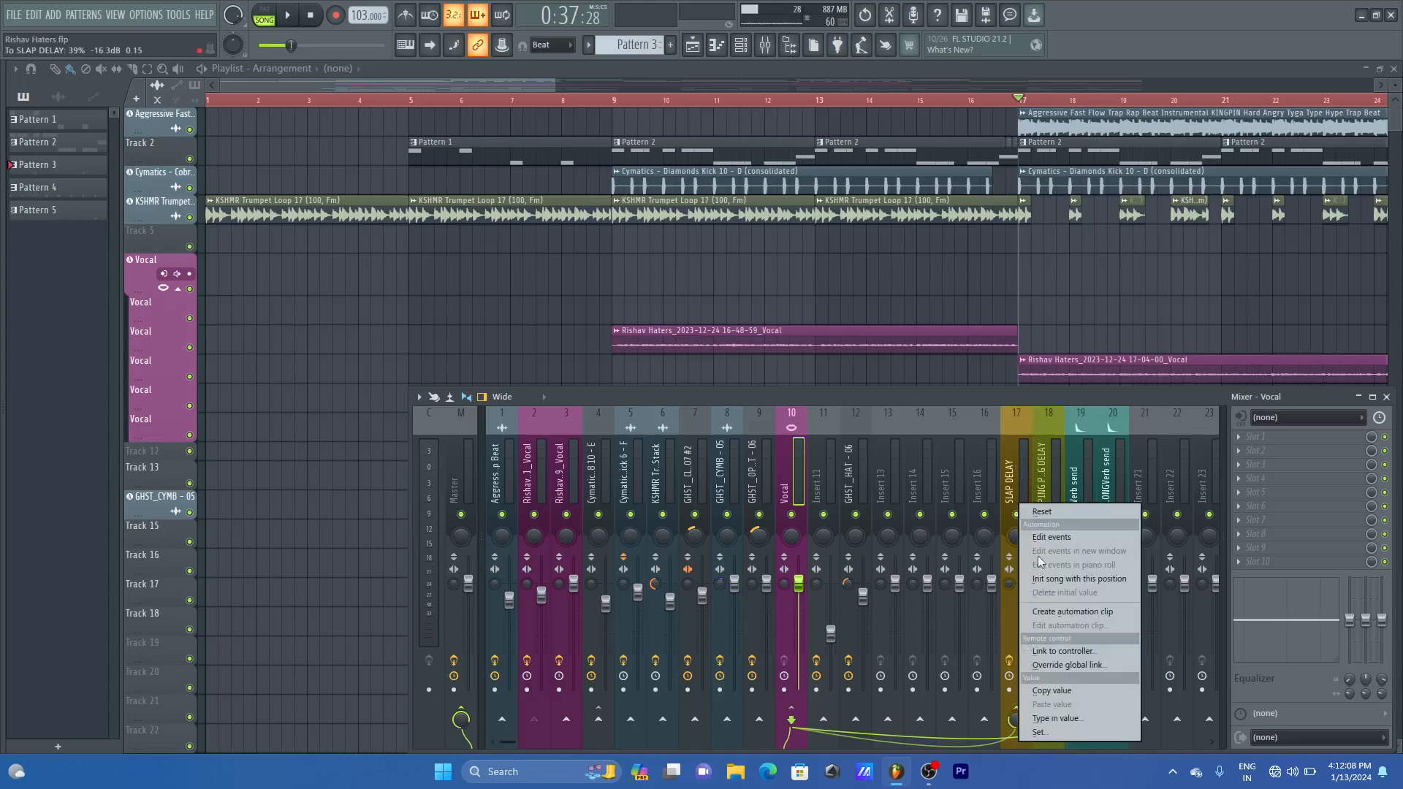
pyautogui.click(1047, 513)
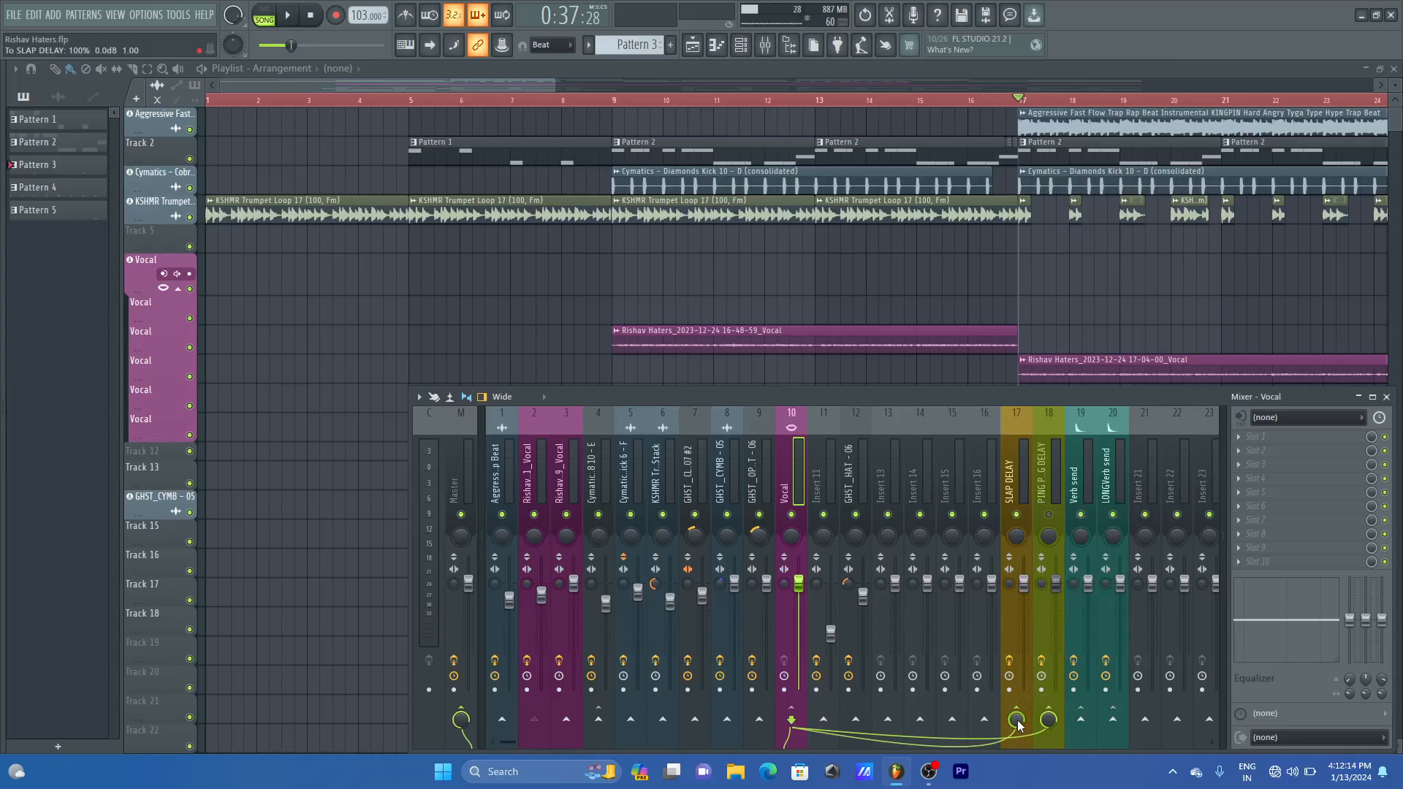
pyautogui.press('space')
pyautogui.moveTo(1017, 723)
pyautogui.mouseDown()
pyautogui.moveTo(1018, 760)
pyautogui.moveTo(1018, 744)
pyautogui.mouseUp()
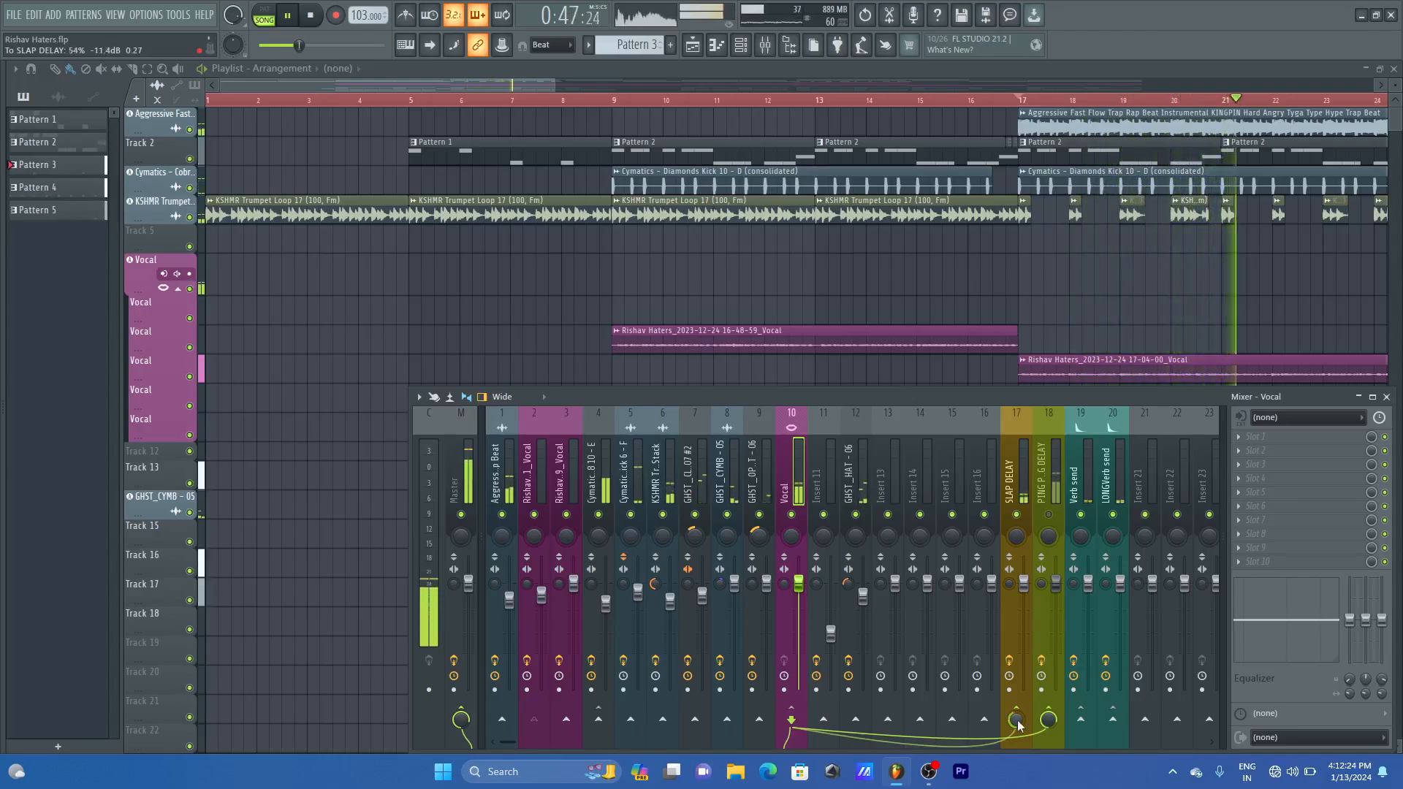
pyautogui.scroll(-4, 1016, 721)
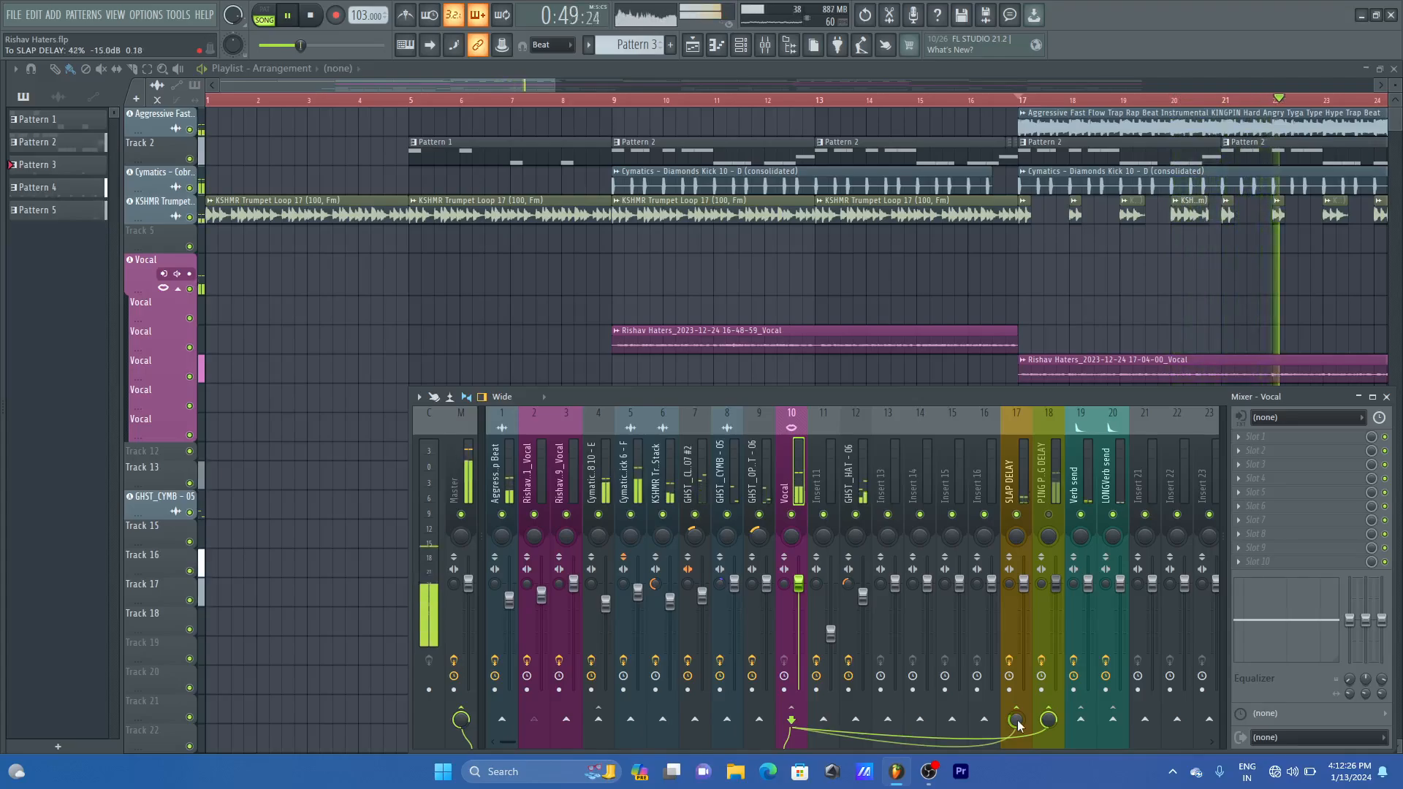
pyautogui.scroll(1, 1021, 723)
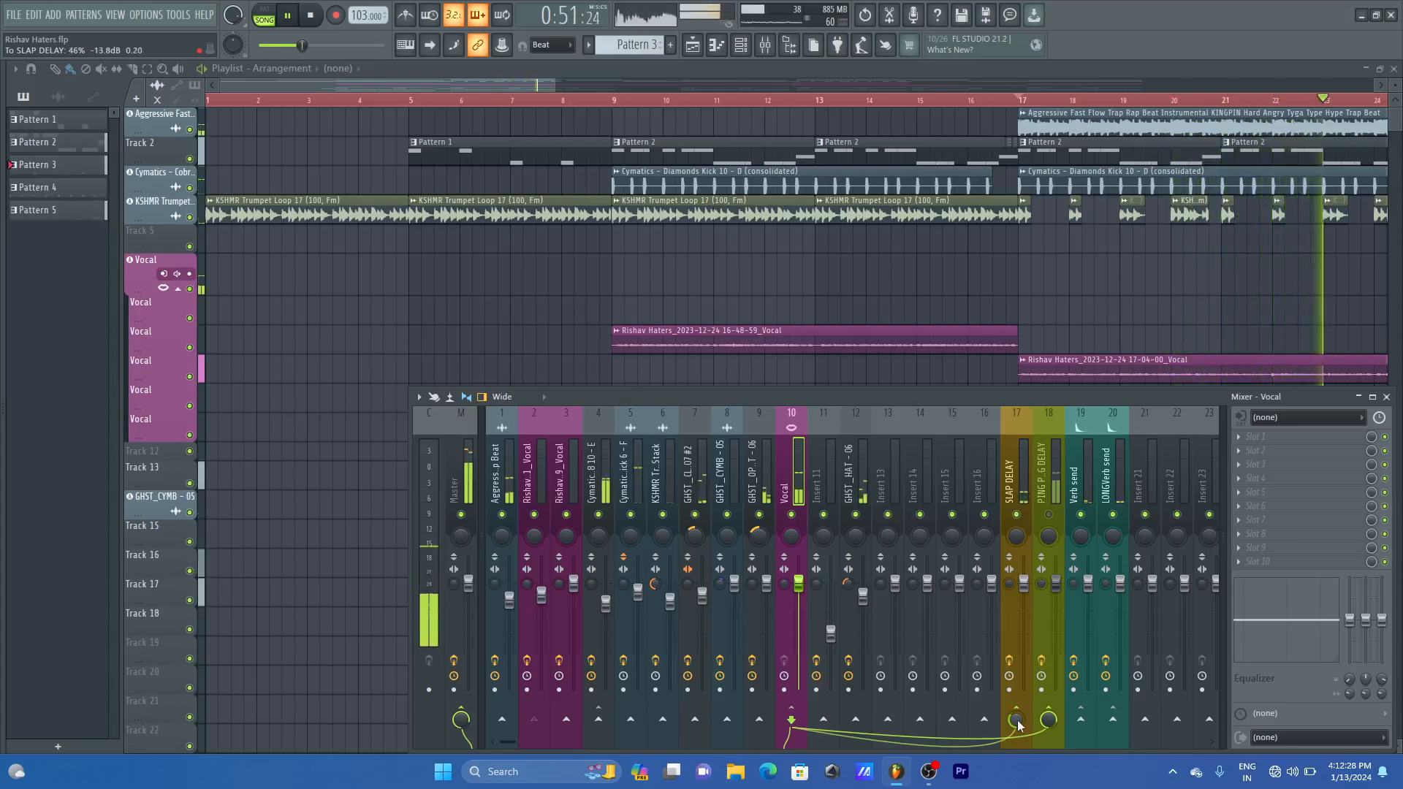
pyautogui.press('space')
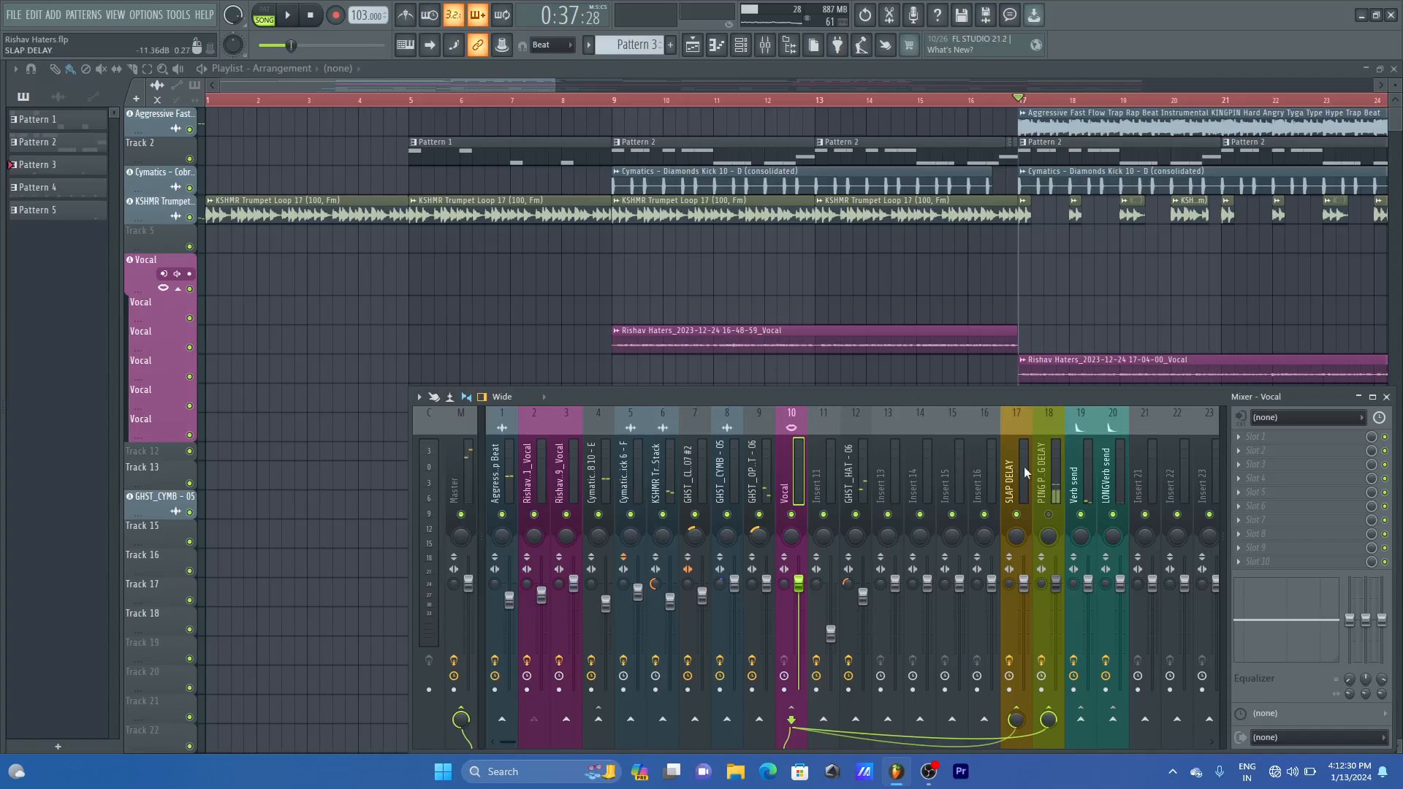
# - Load Fruity Parametric EQ 2 into the second effect slot of the SLAP DELAY track
pyautogui.click(1023, 466)
pyautogui.click(1279, 453)
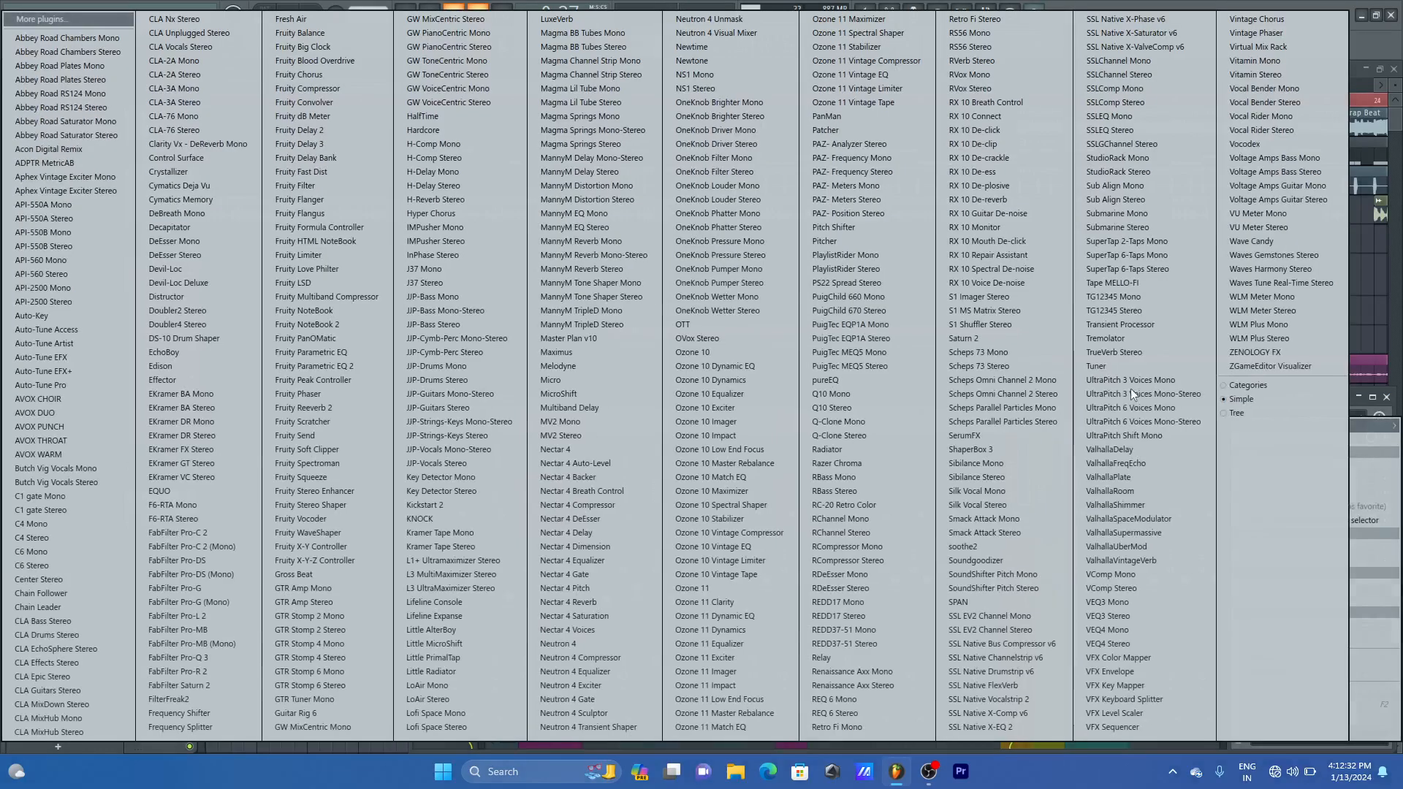
pyautogui.click(317, 367)
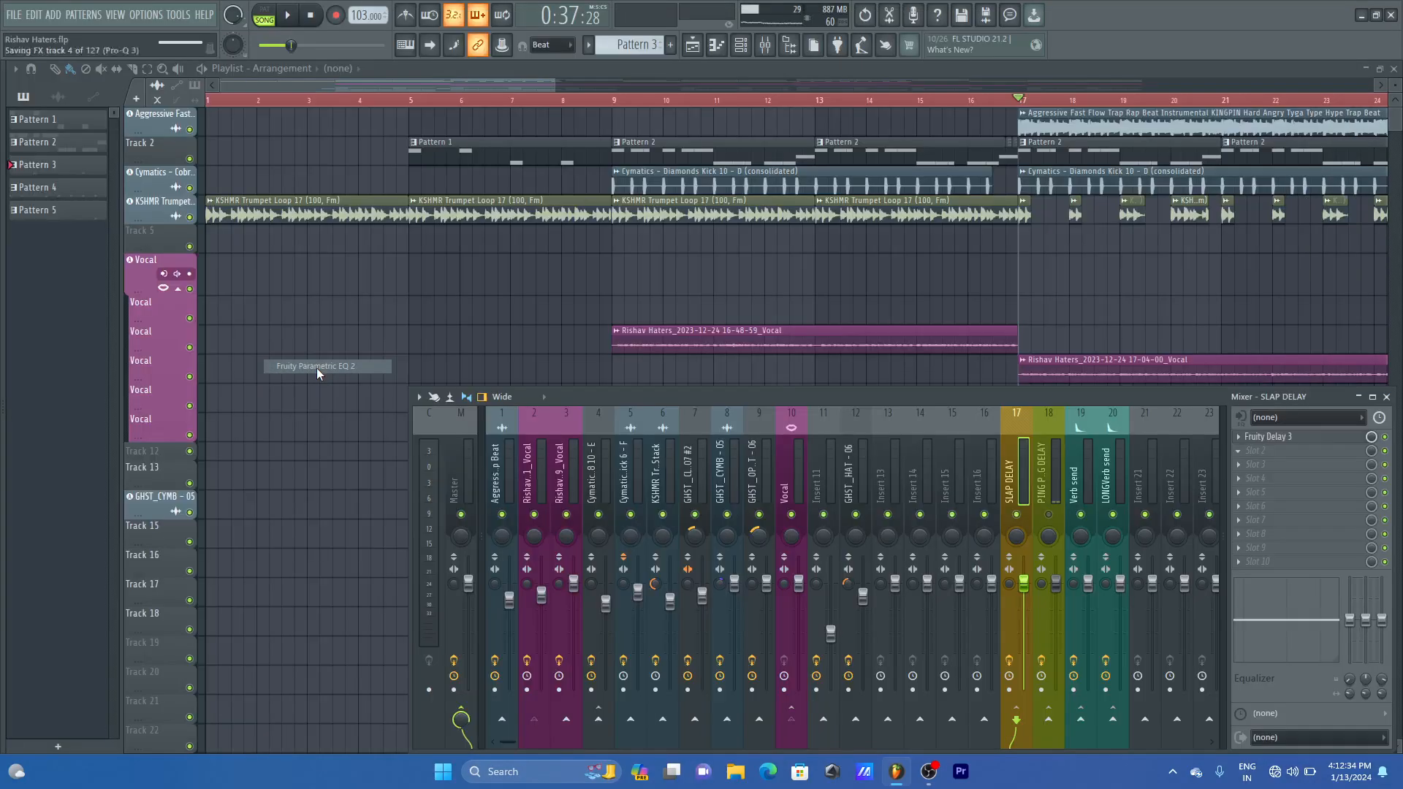
pyautogui.moveTo(376, 252); pyautogui.dragTo(886, 281)
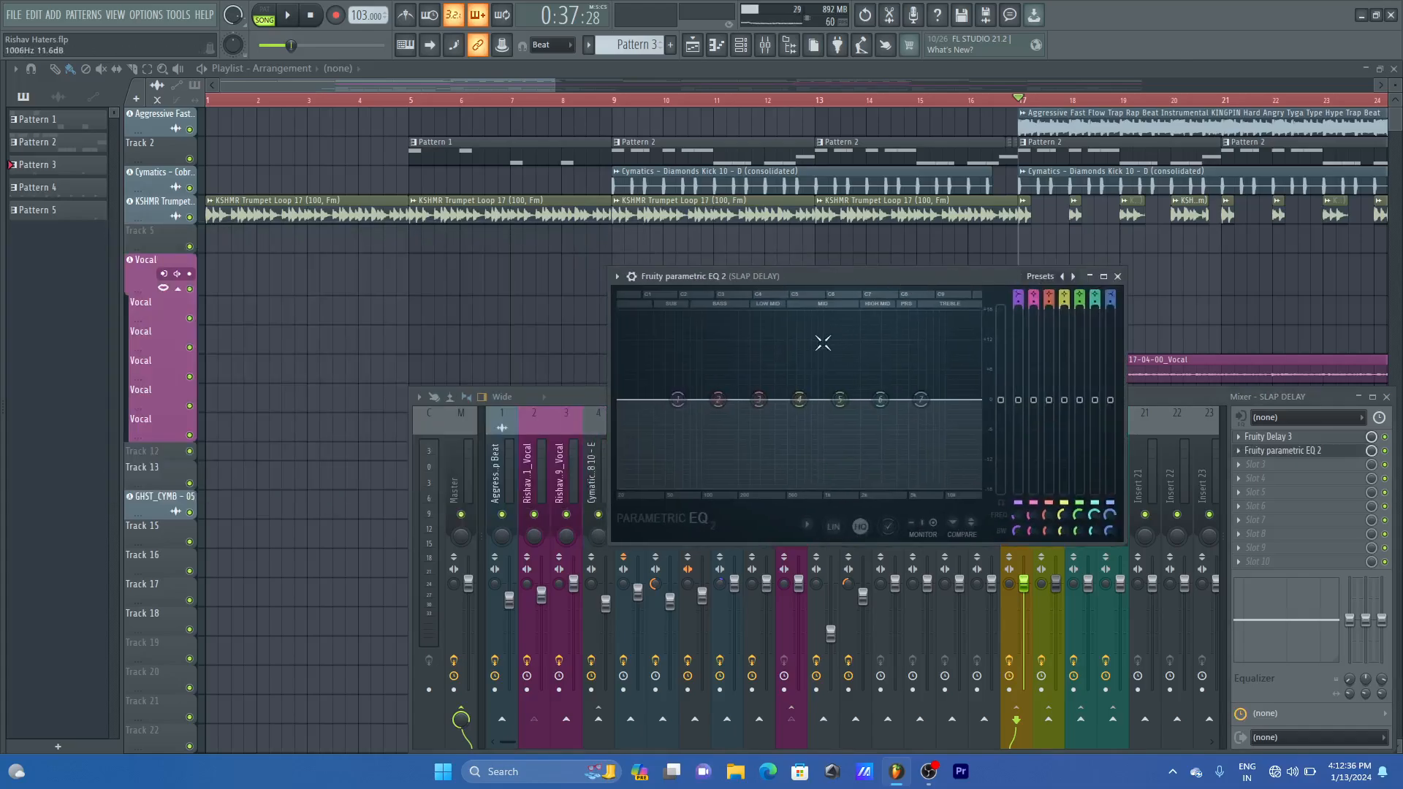
# - Change band 1 of the slap delay's Parametric EQ 2 to the High pass type
pyautogui.rightClick(678, 409)
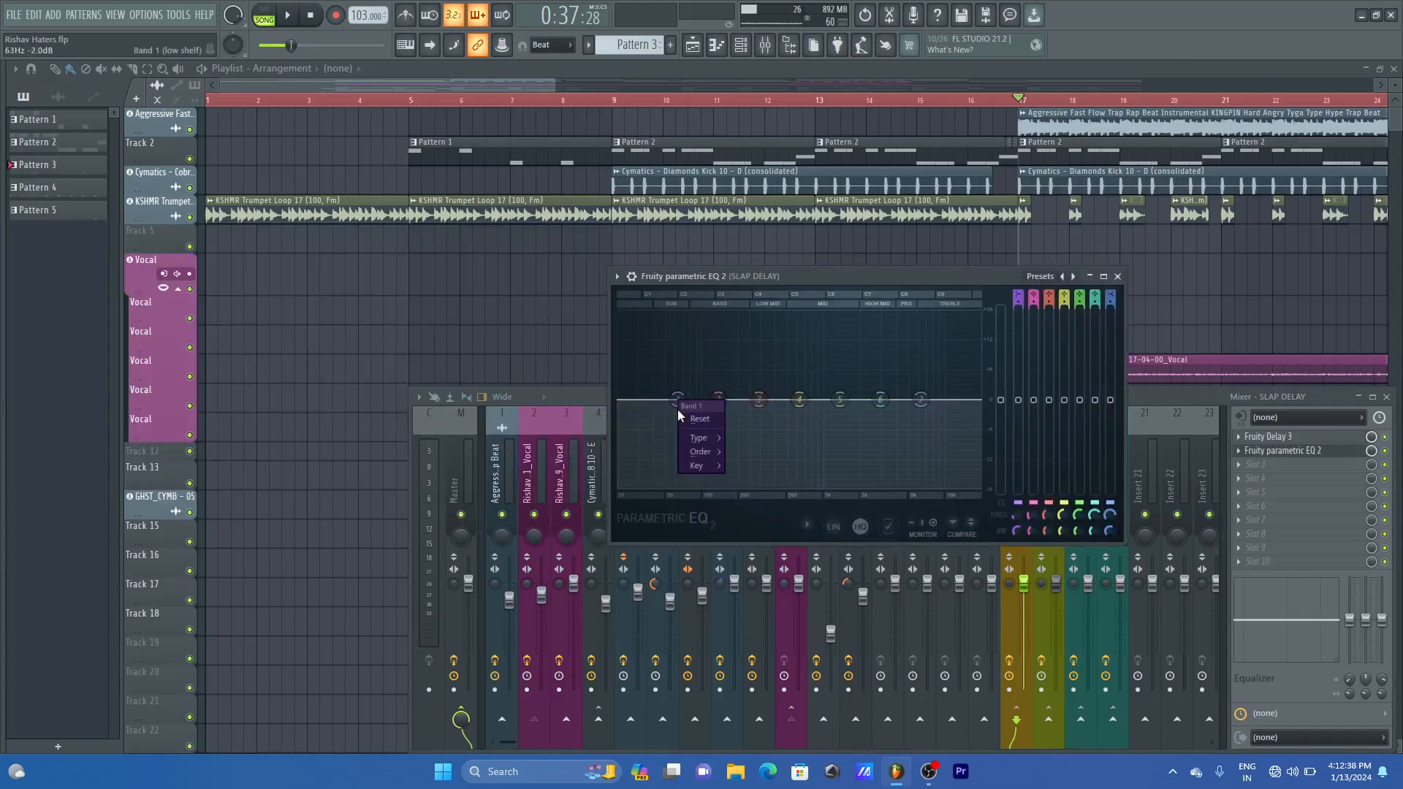
pyautogui.moveTo(704, 436)
pyautogui.click(742, 477)
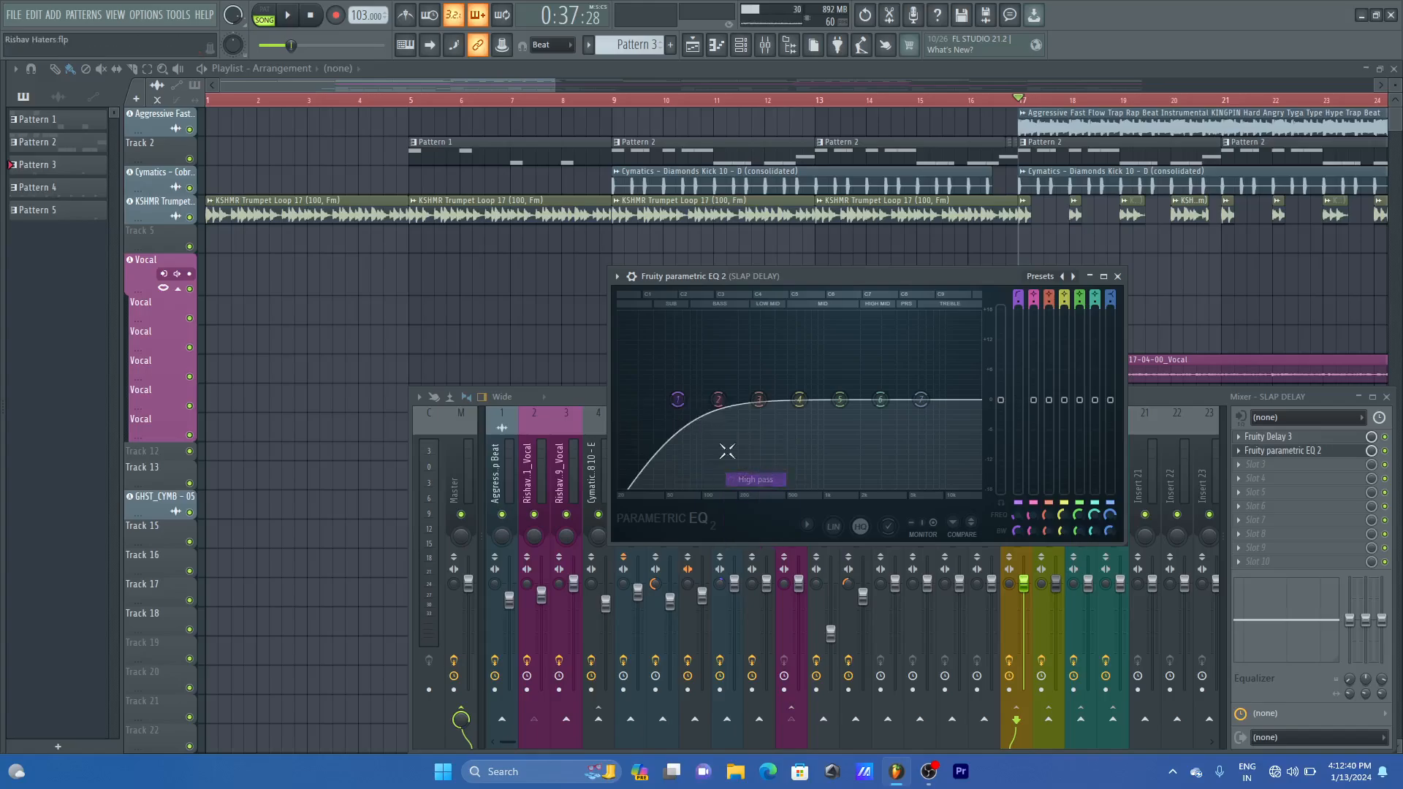
# - Change band 7 of the slap delay's Parametric EQ 2 to the Low pass type
pyautogui.rightClick(921, 399)
pyautogui.moveTo(954, 439)
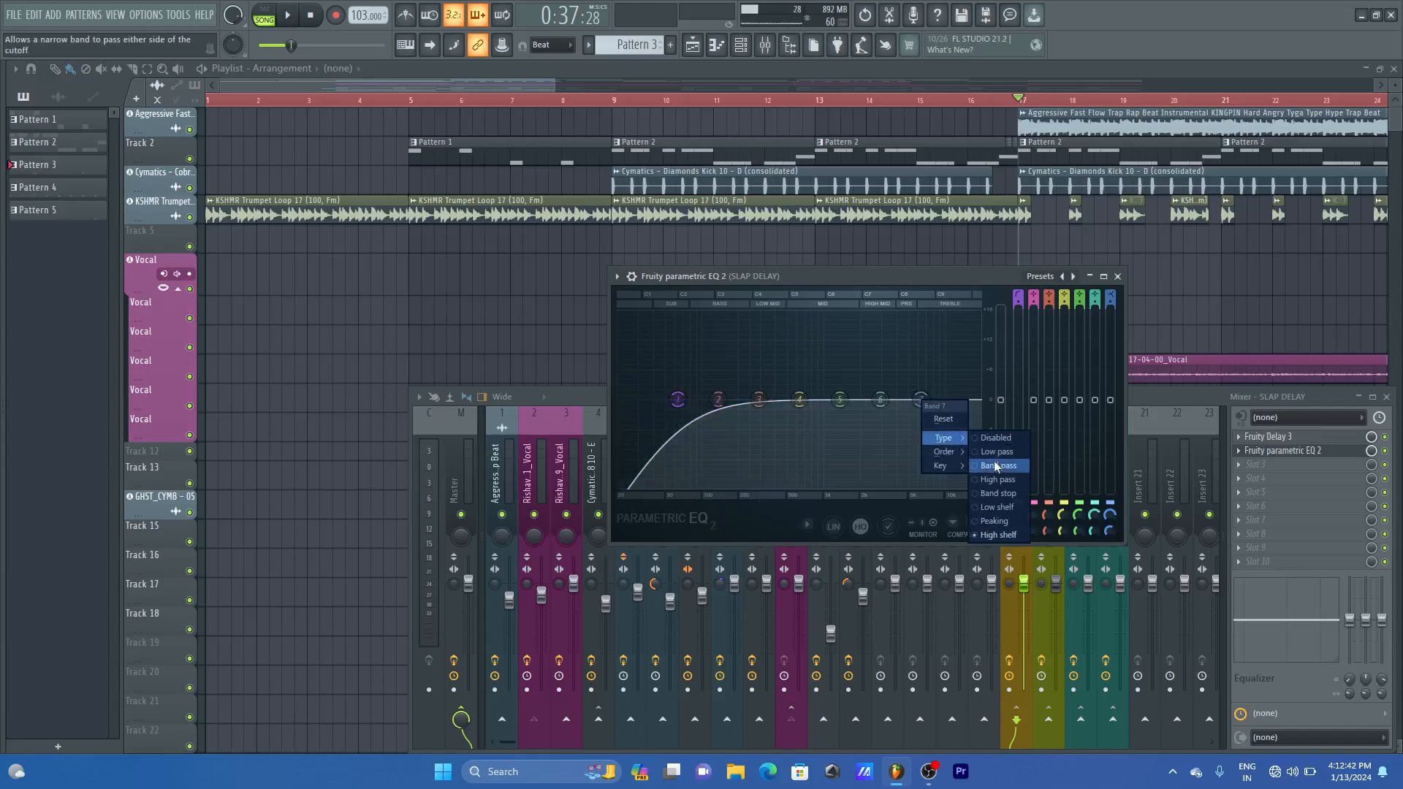
pyautogui.click(994, 463)
pyautogui.rightClick(921, 401)
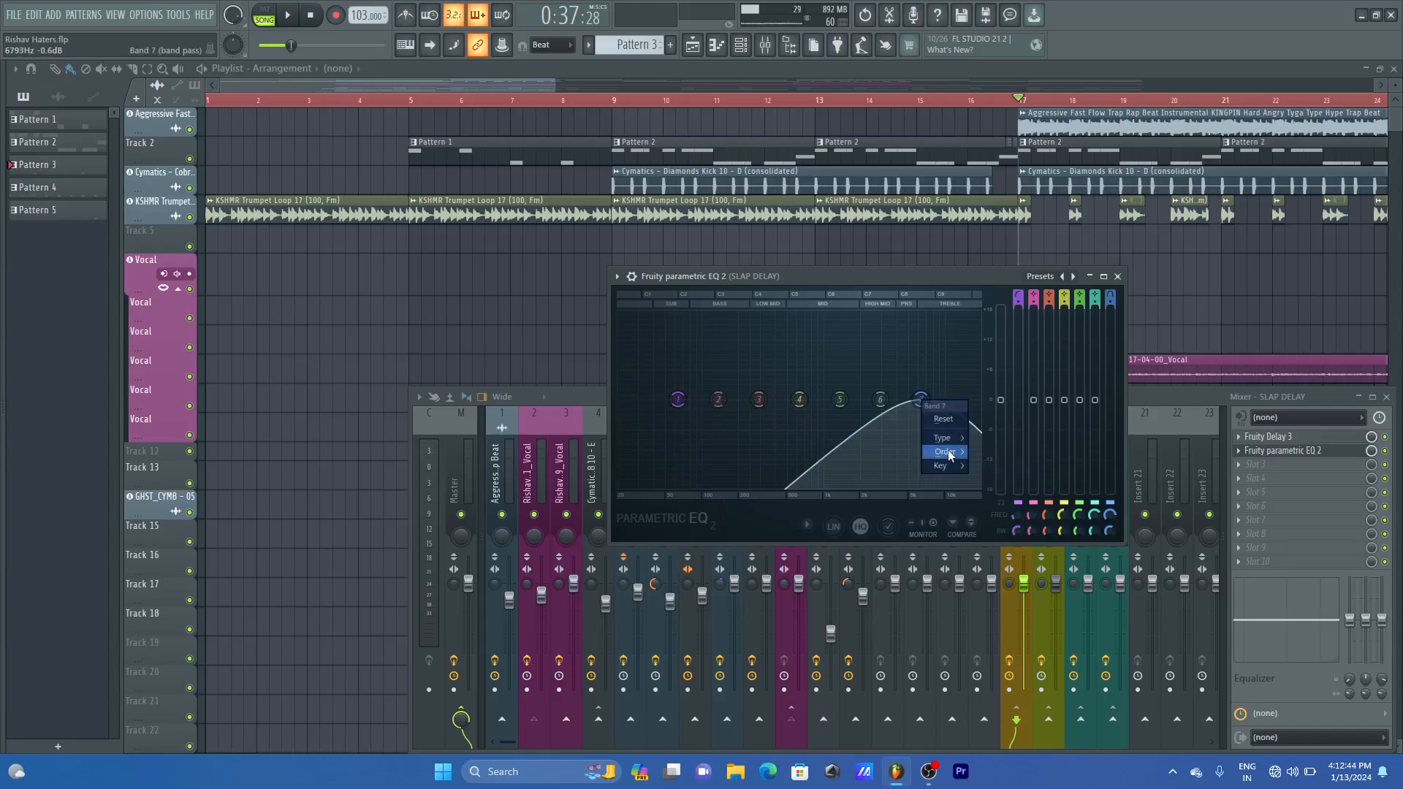
pyautogui.click(994, 451)
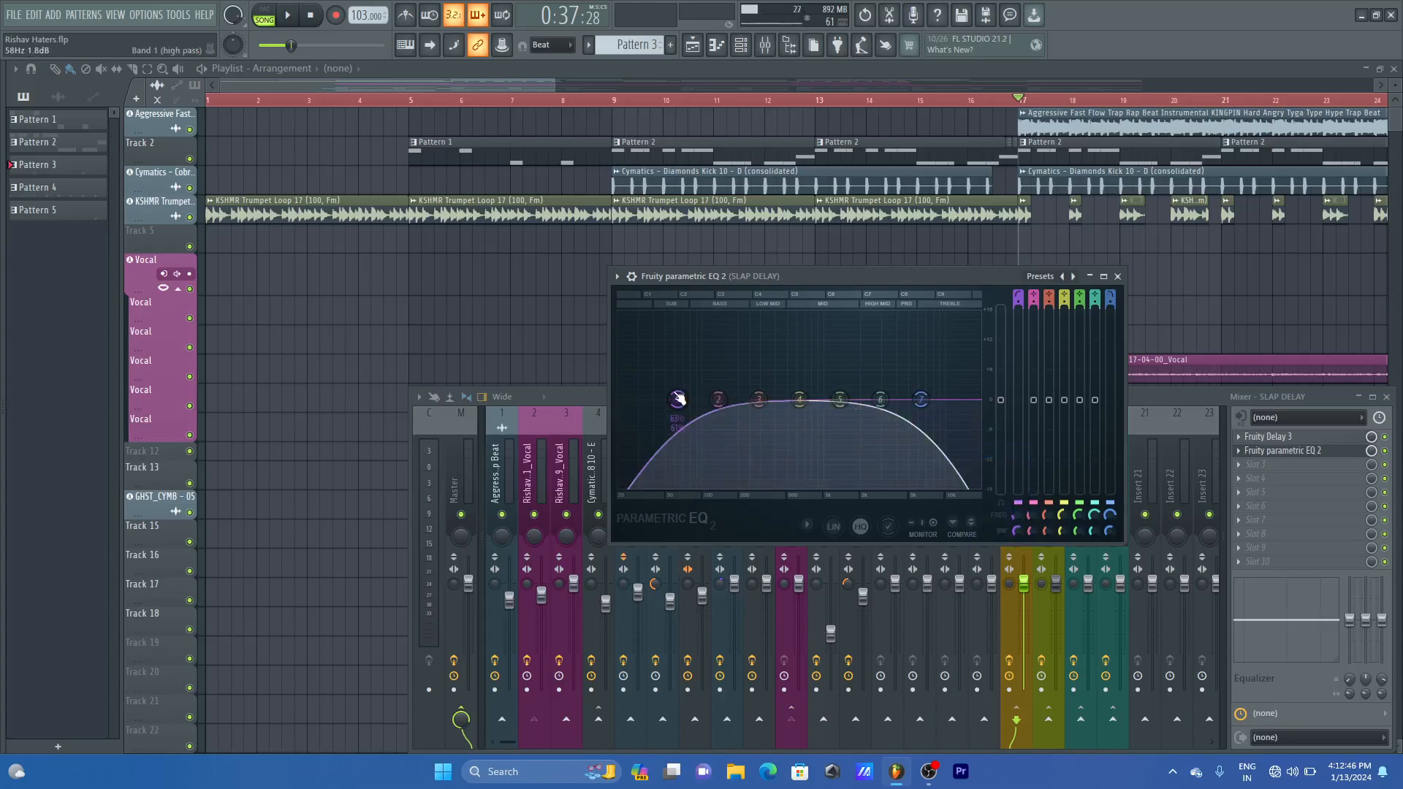
pyautogui.moveTo(759, 399); pyautogui.dragTo(838, 371)
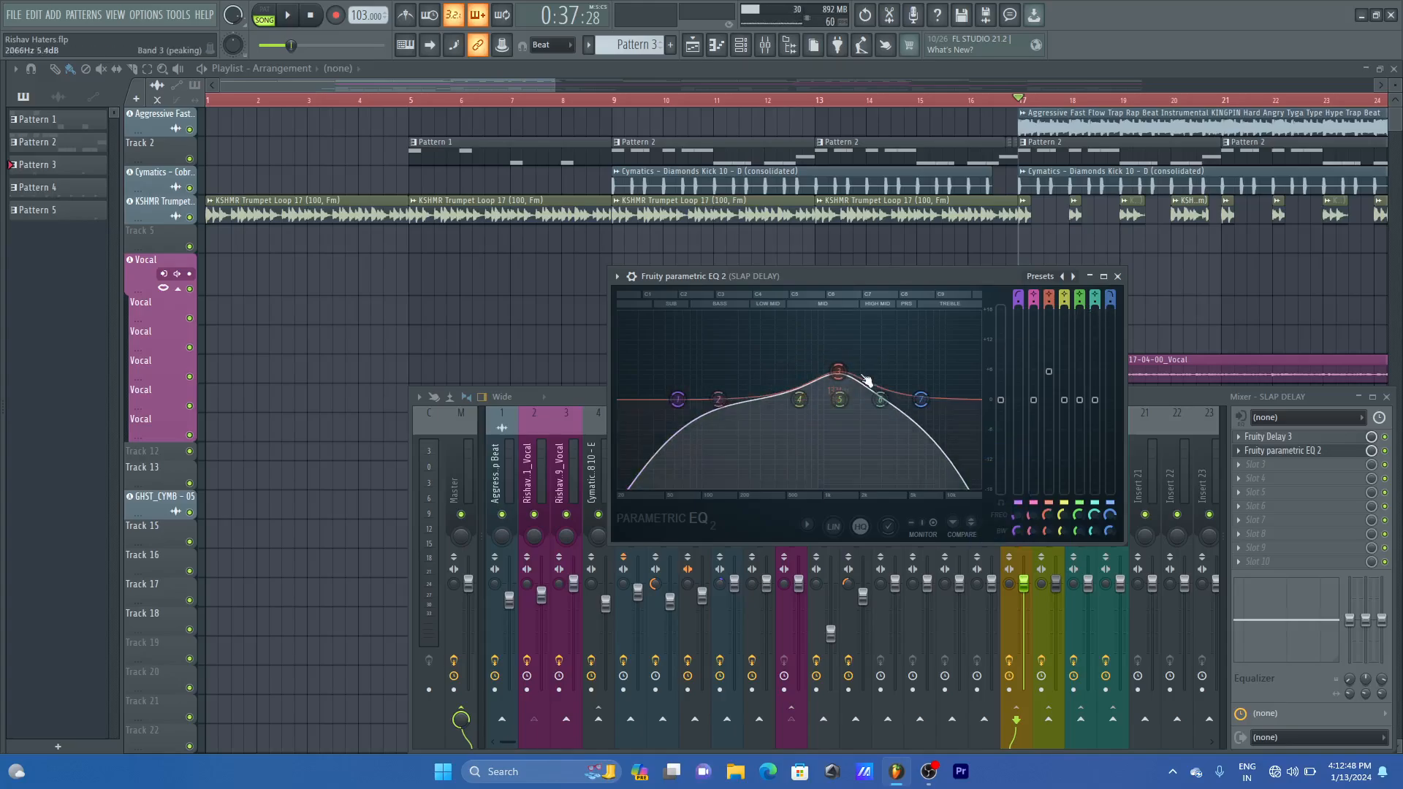
pyautogui.rightClick(838, 371)
pyautogui.click(855, 389)
# - While the song plays, raise the high pass band 1 frequency and lower the low pass band 7 to about 2260 Hz in the slap delay's EQ
pyautogui.moveTo(993, 282); pyautogui.dragTo(936, 65)
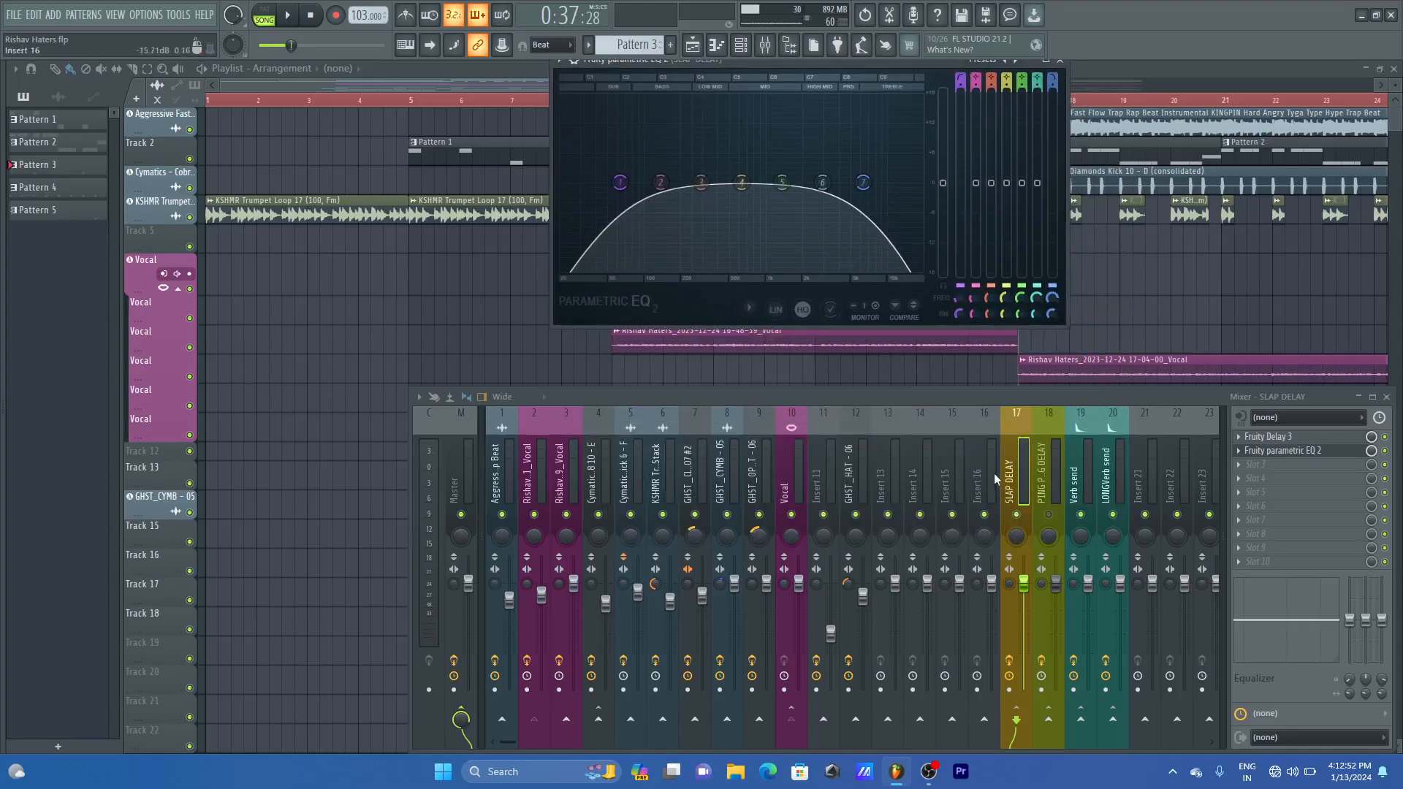
pyautogui.press('space')
pyautogui.moveTo(620, 182); pyautogui.dragTo(707, 182)
pyautogui.moveTo(863, 182); pyautogui.dragTo(808, 182)
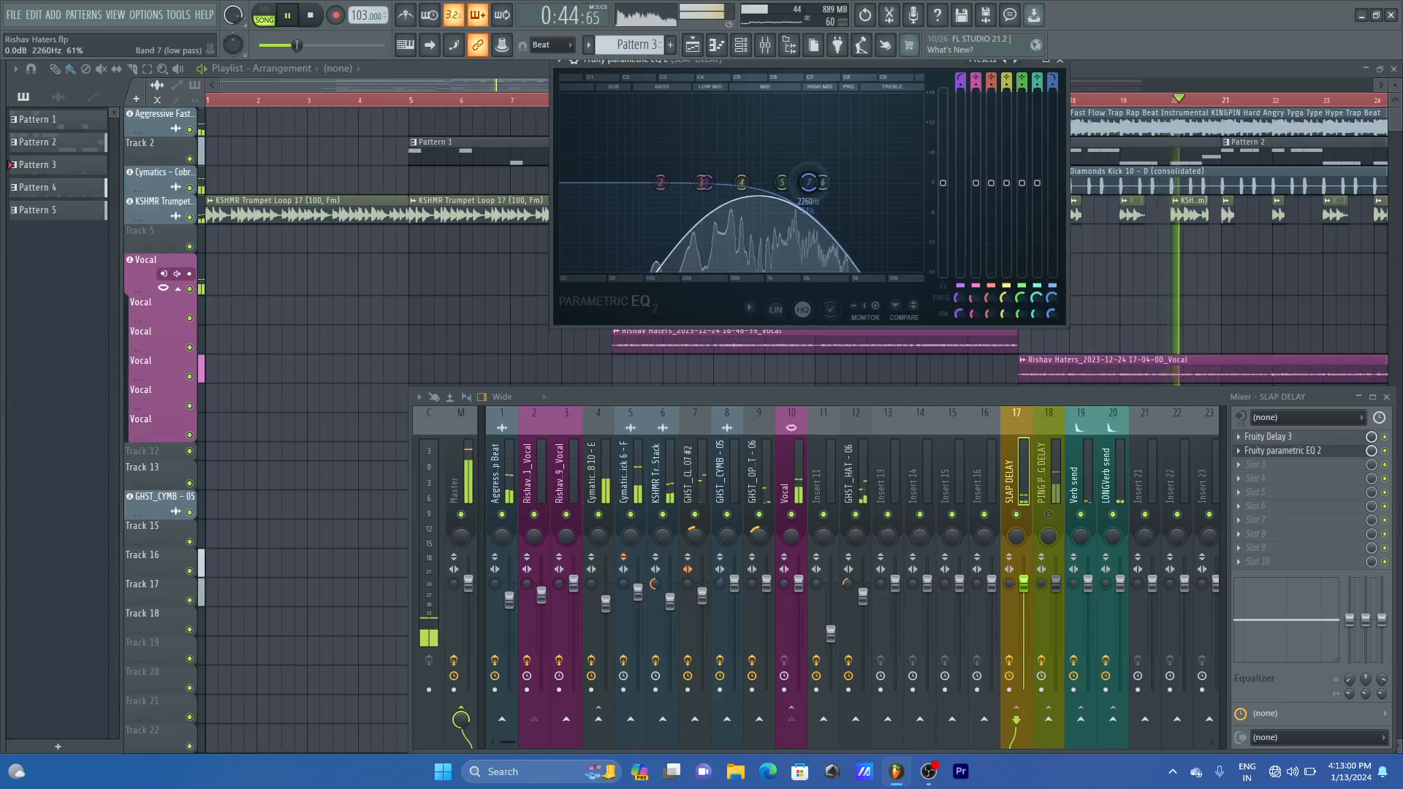
pyautogui.click(1057, 57)
pyautogui.press('space')
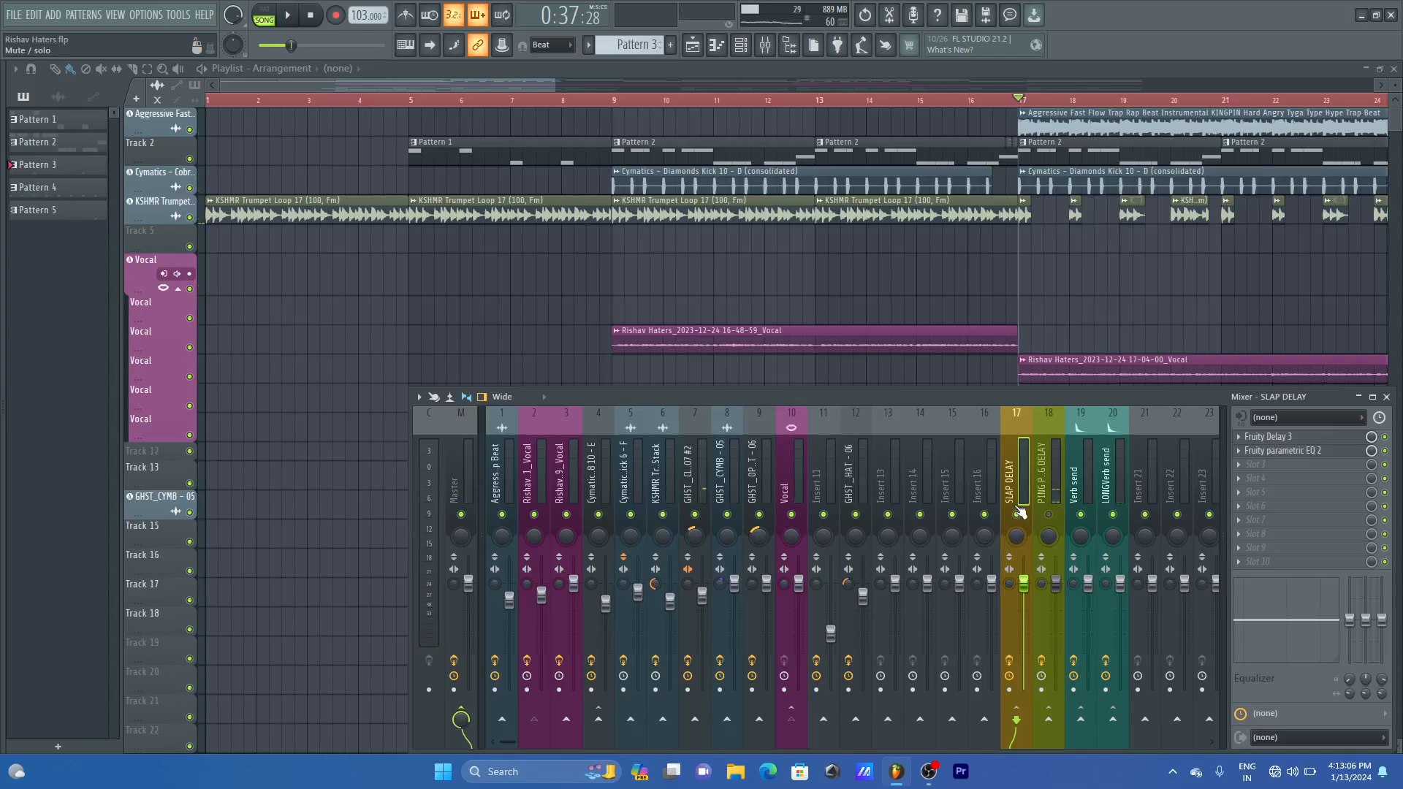
# - Play the song from bar 17 with the Vocal track selected to hear the filtered slap delay
pyautogui.press('space')
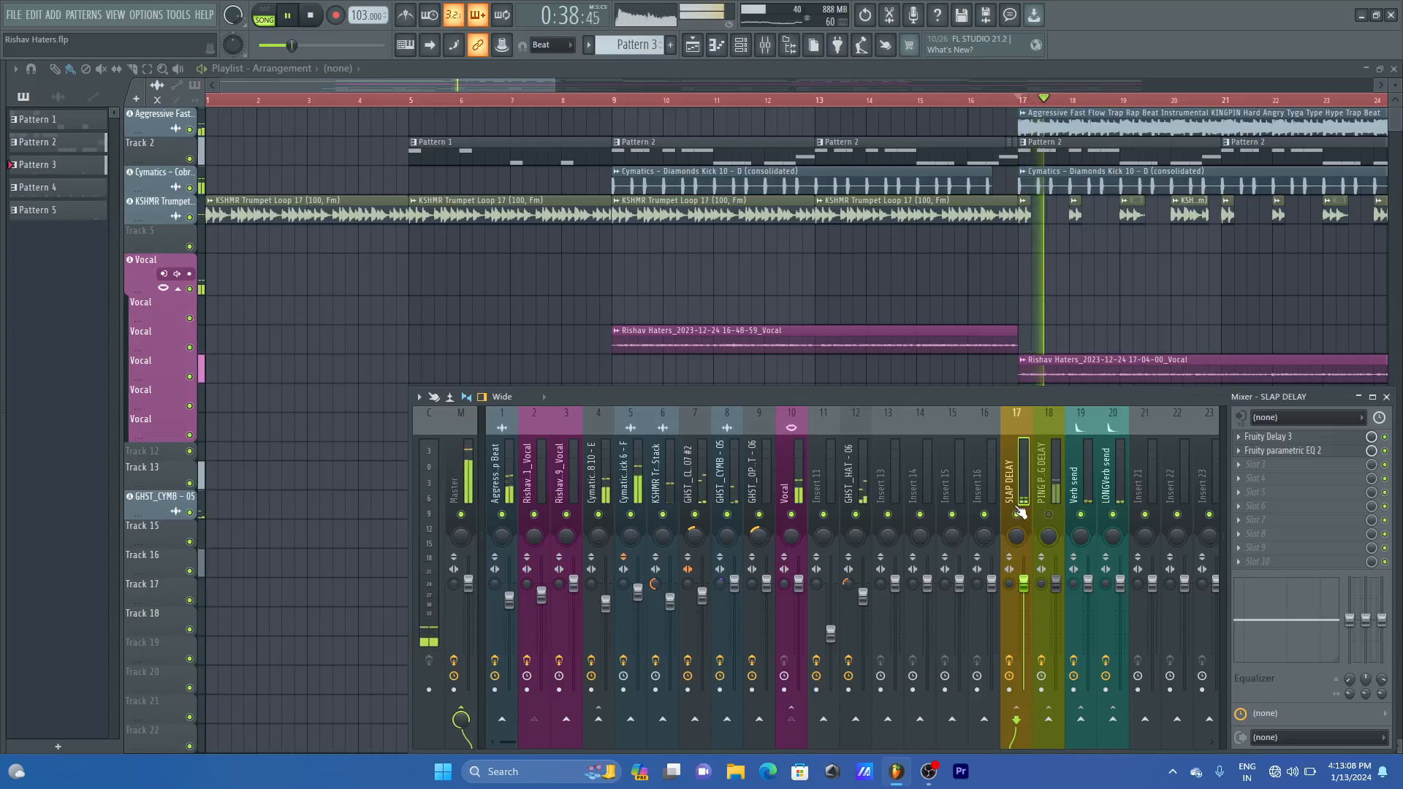
pyautogui.click(781, 472)
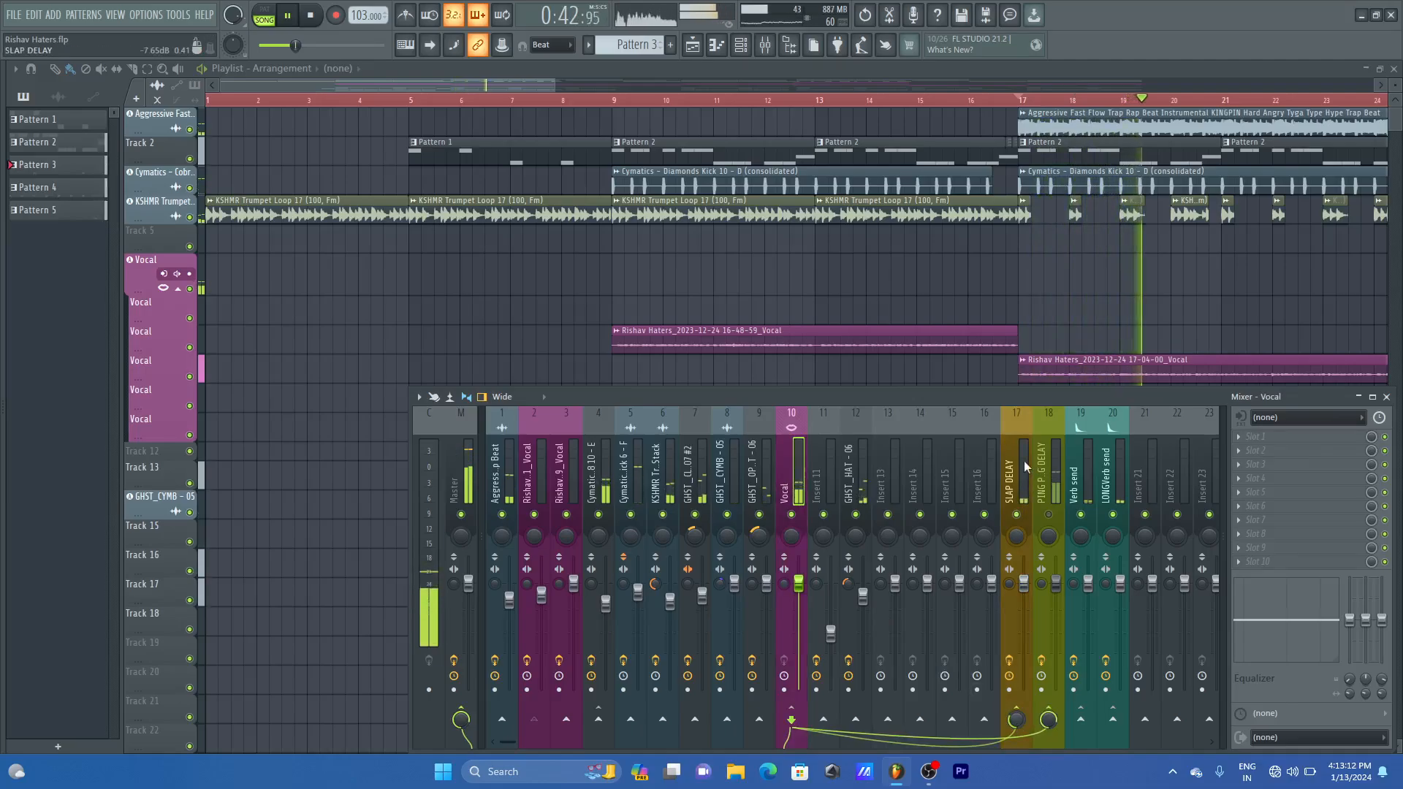
pyautogui.press('space')
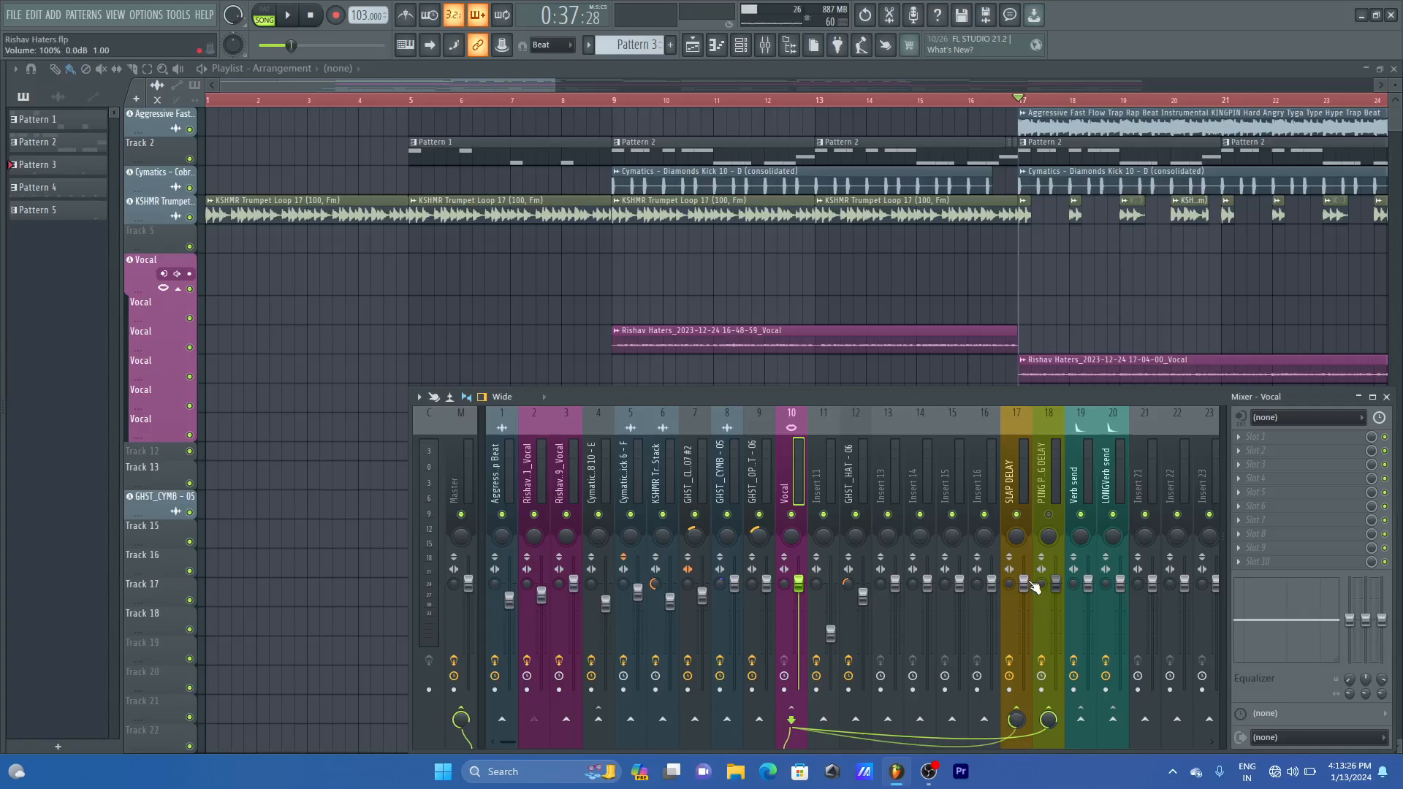
pyautogui.moveTo(1034, 588); pyautogui.dragTo(1029, 619)
pyautogui.rightClick(1029, 619)
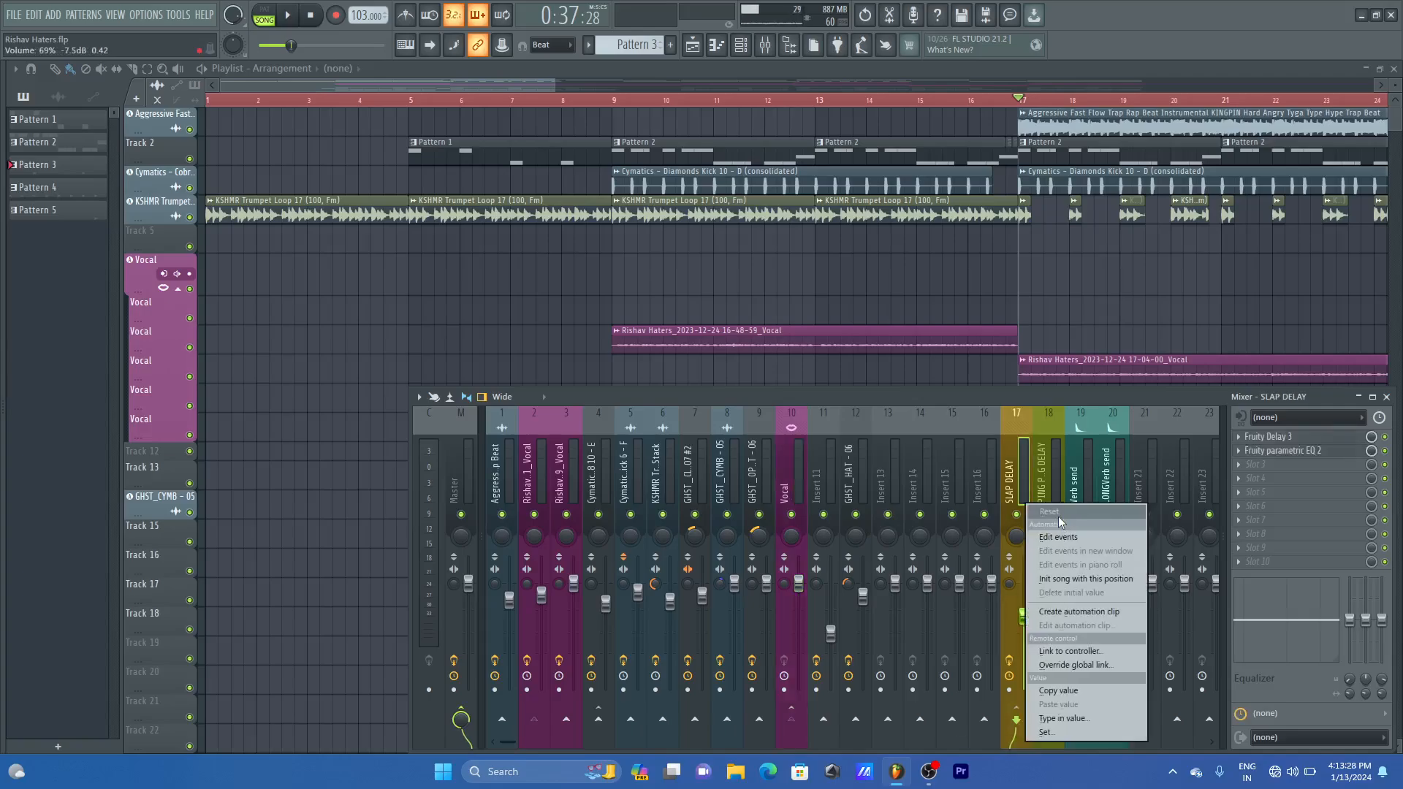
pyautogui.click(1058, 516)
# - Adjust the Vocal track's send to SLAP DELAY, mute the SLAP DELAY track and enable the PING PONG DELAY track
pyautogui.click(782, 444)
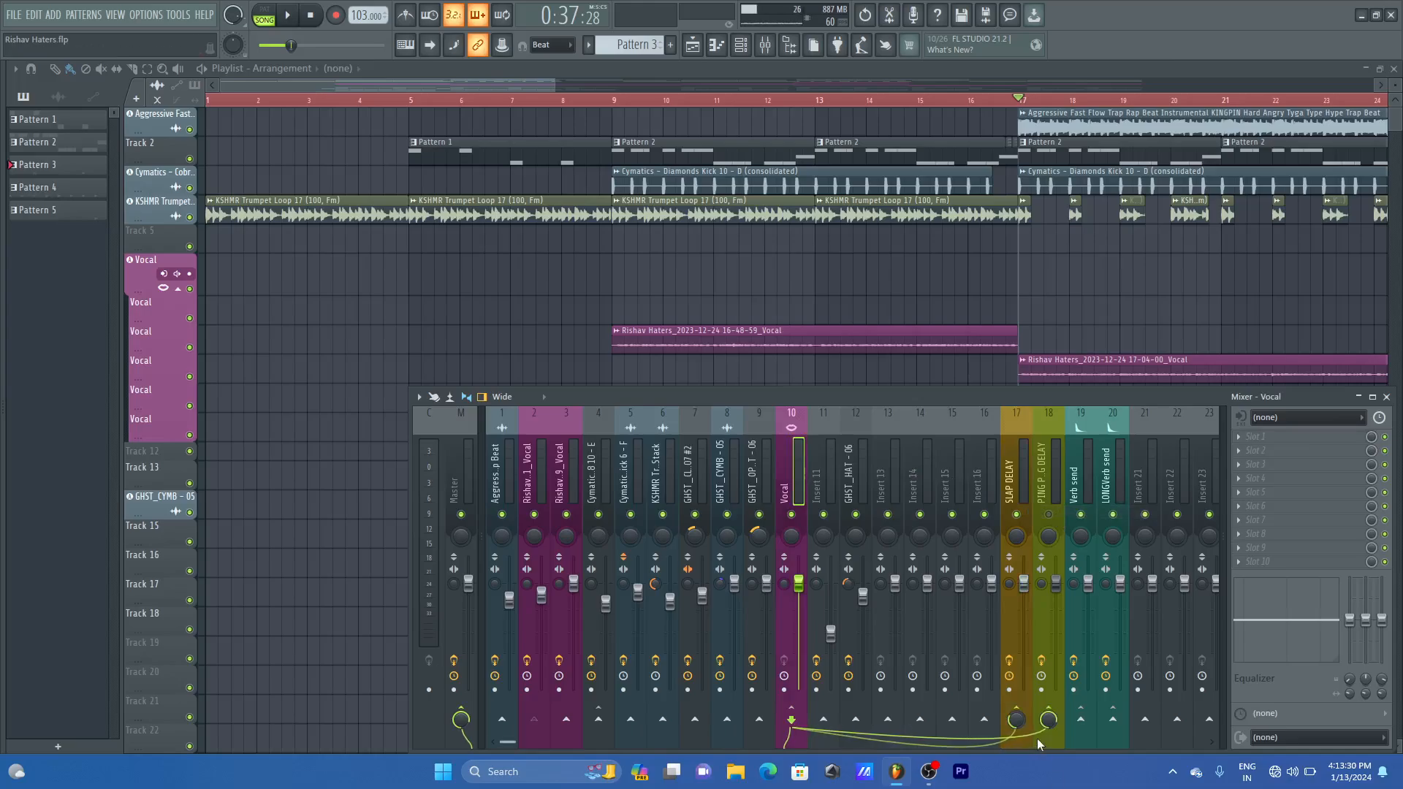
pyautogui.moveTo(1016, 721); pyautogui.dragTo(1016, 760)
pyautogui.click(1018, 515)
pyautogui.click(1049, 514)
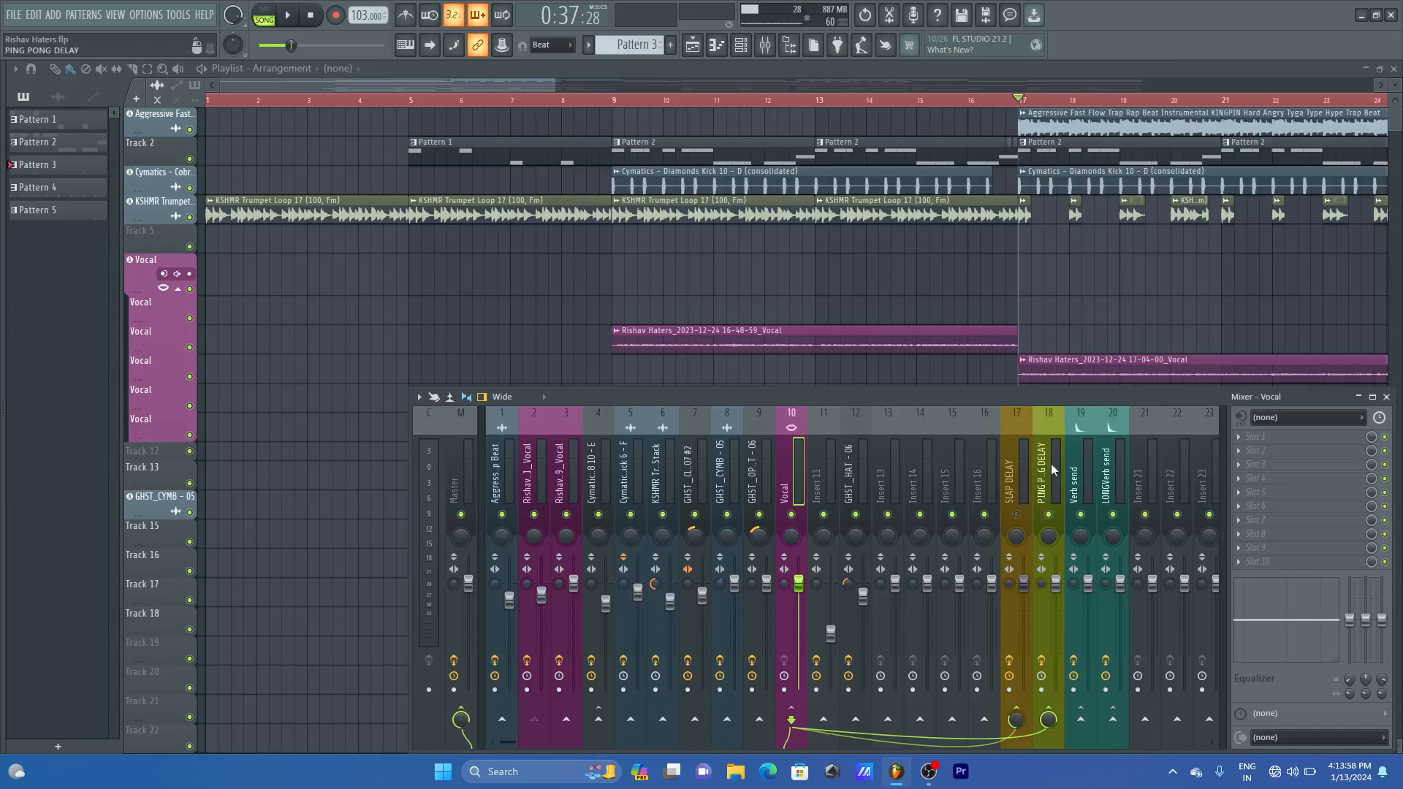
# - Open Fruity Delay 3 on the PING PONG DELAY track and place its window over the mixer
pyautogui.click(1051, 463)
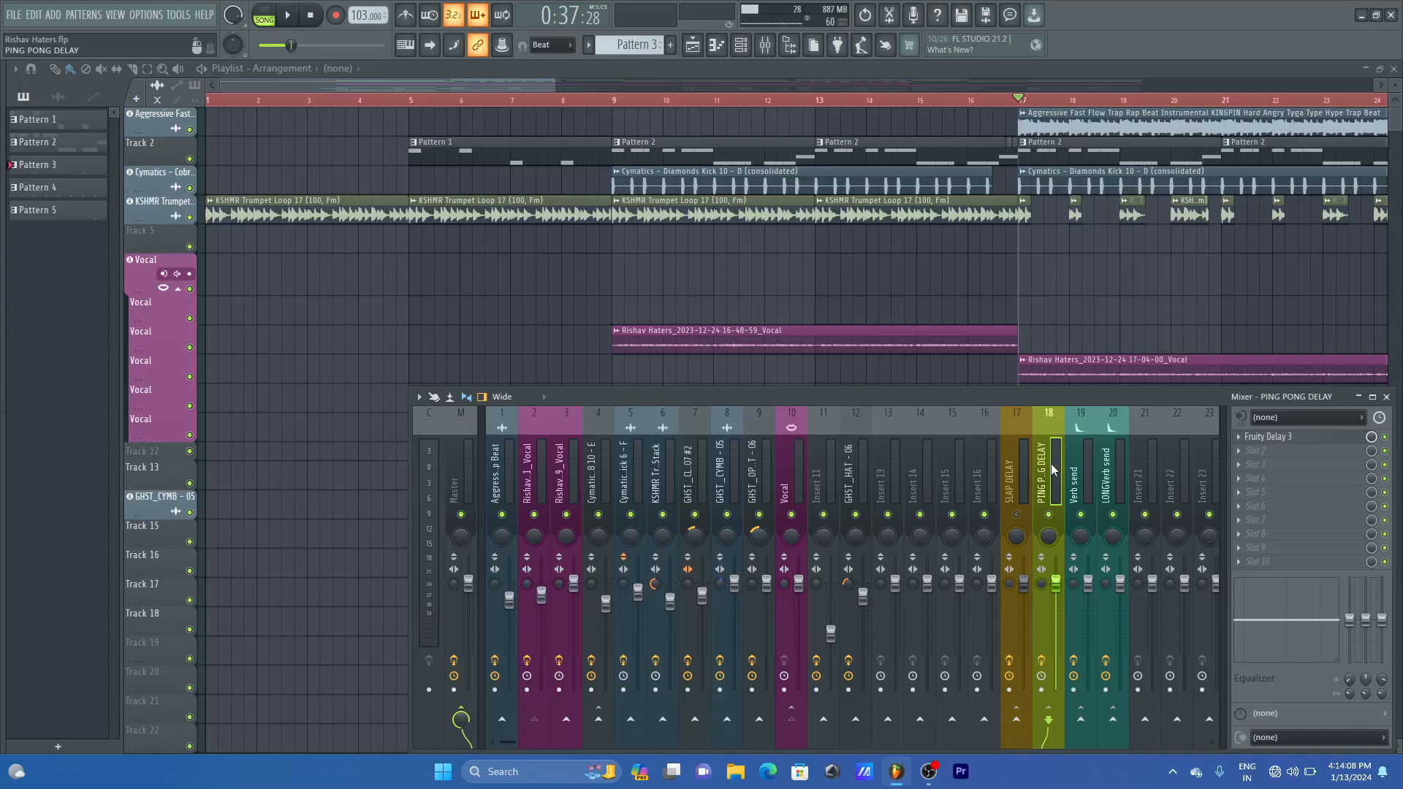
pyautogui.click(790, 445)
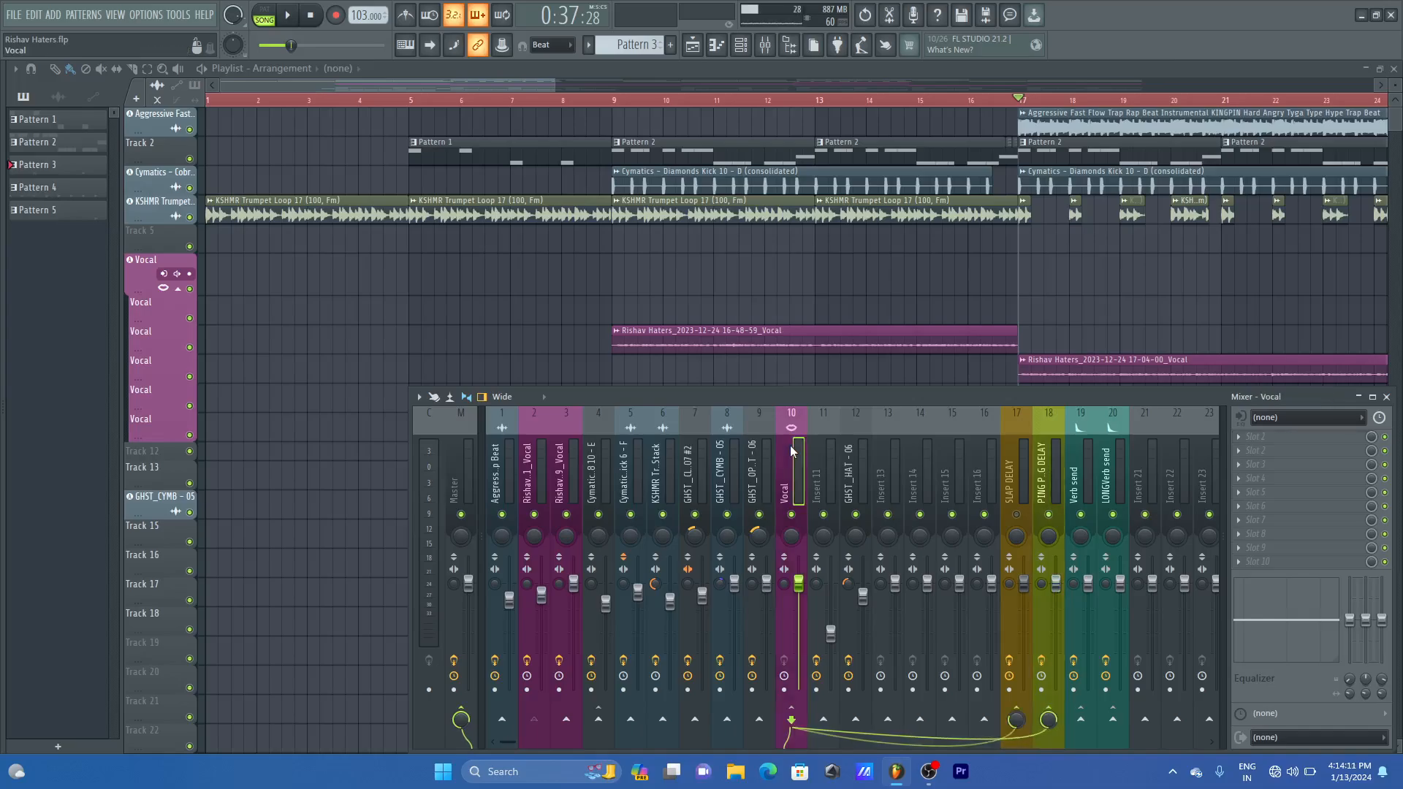
pyautogui.click(1042, 465)
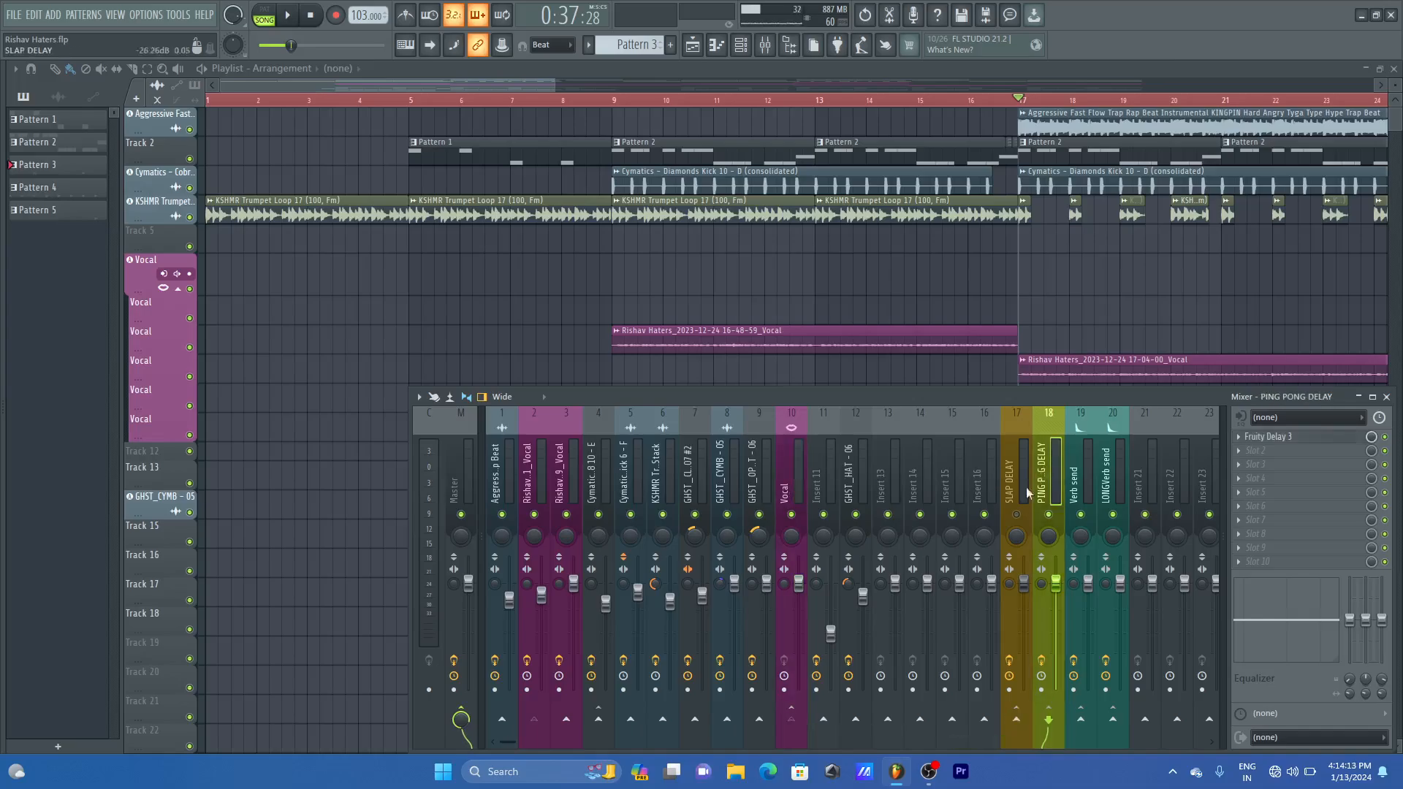
pyautogui.click(1303, 445)
pyautogui.moveTo(493, 252); pyautogui.dragTo(923, 325)
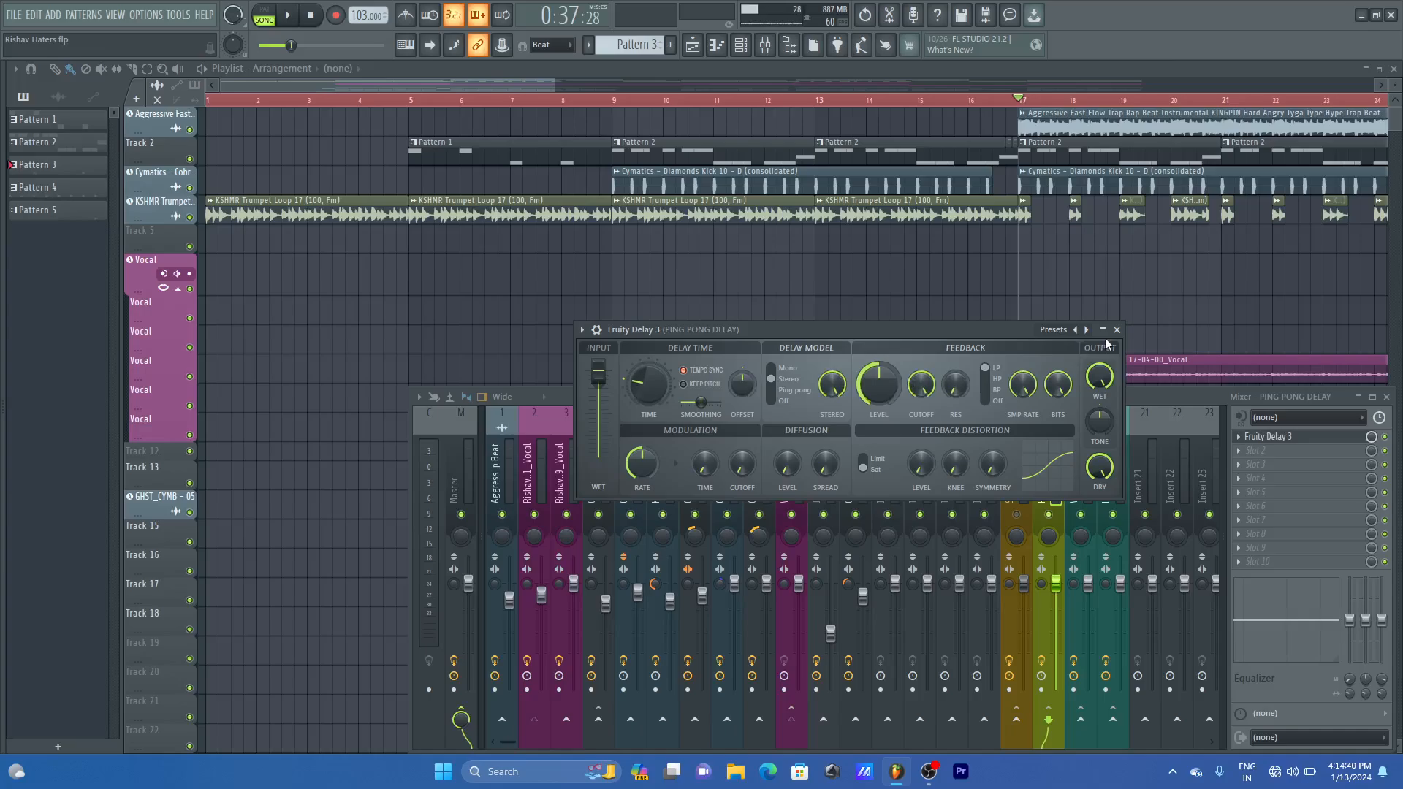
# - Zoom the playlist in on the first bars of the song and set the main snap to Bar
pyautogui.press('F12')
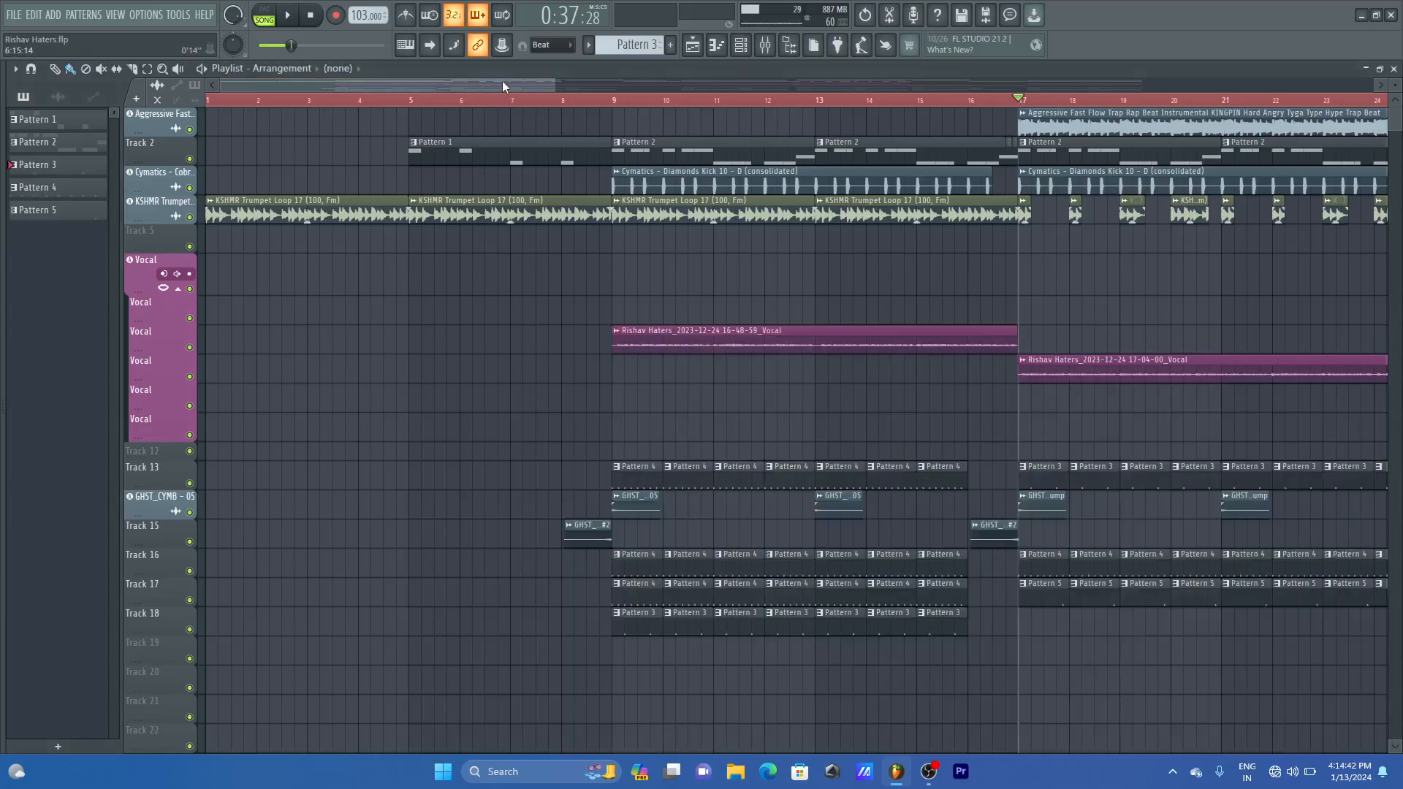
pyautogui.moveTo(556, 86); pyautogui.dragTo(309, 85)
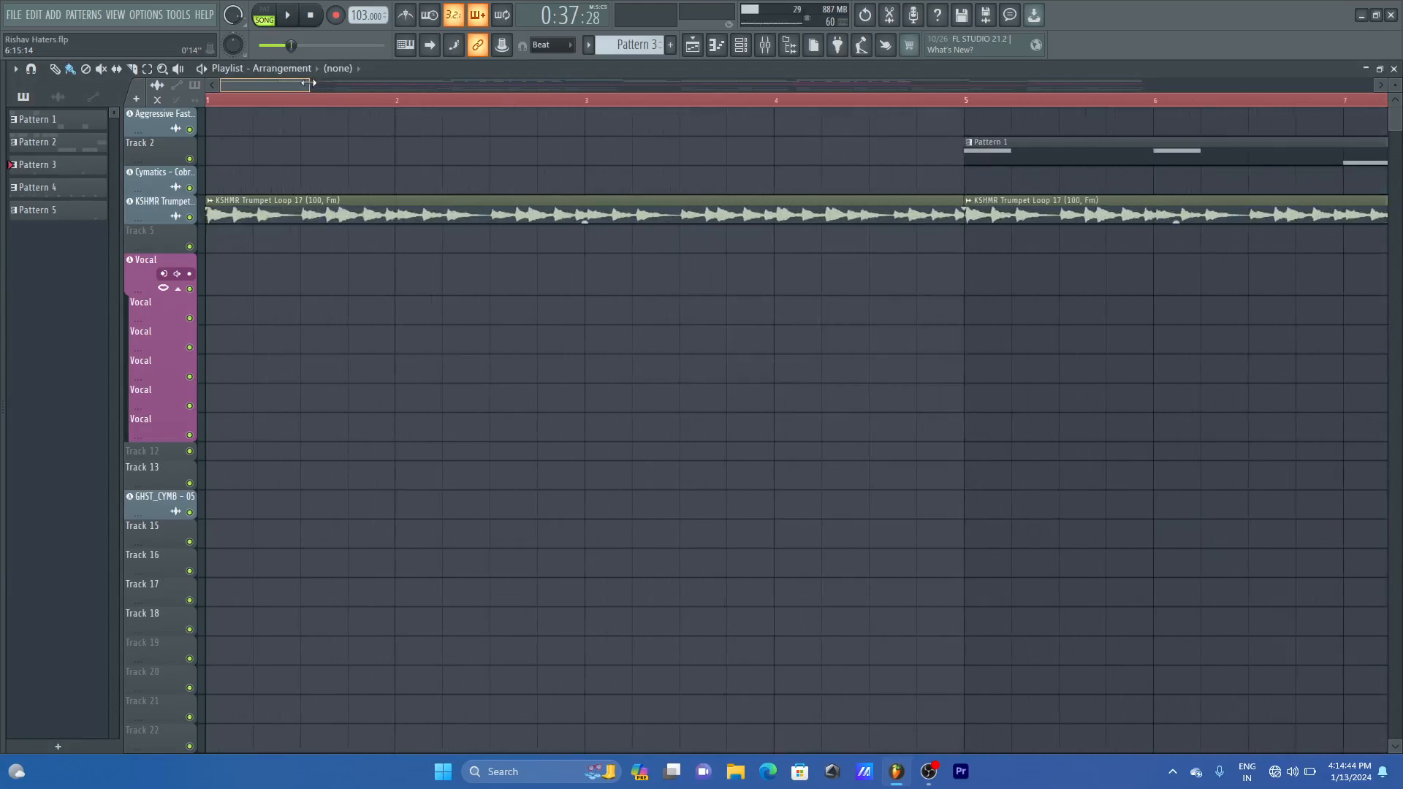
pyautogui.click(553, 45)
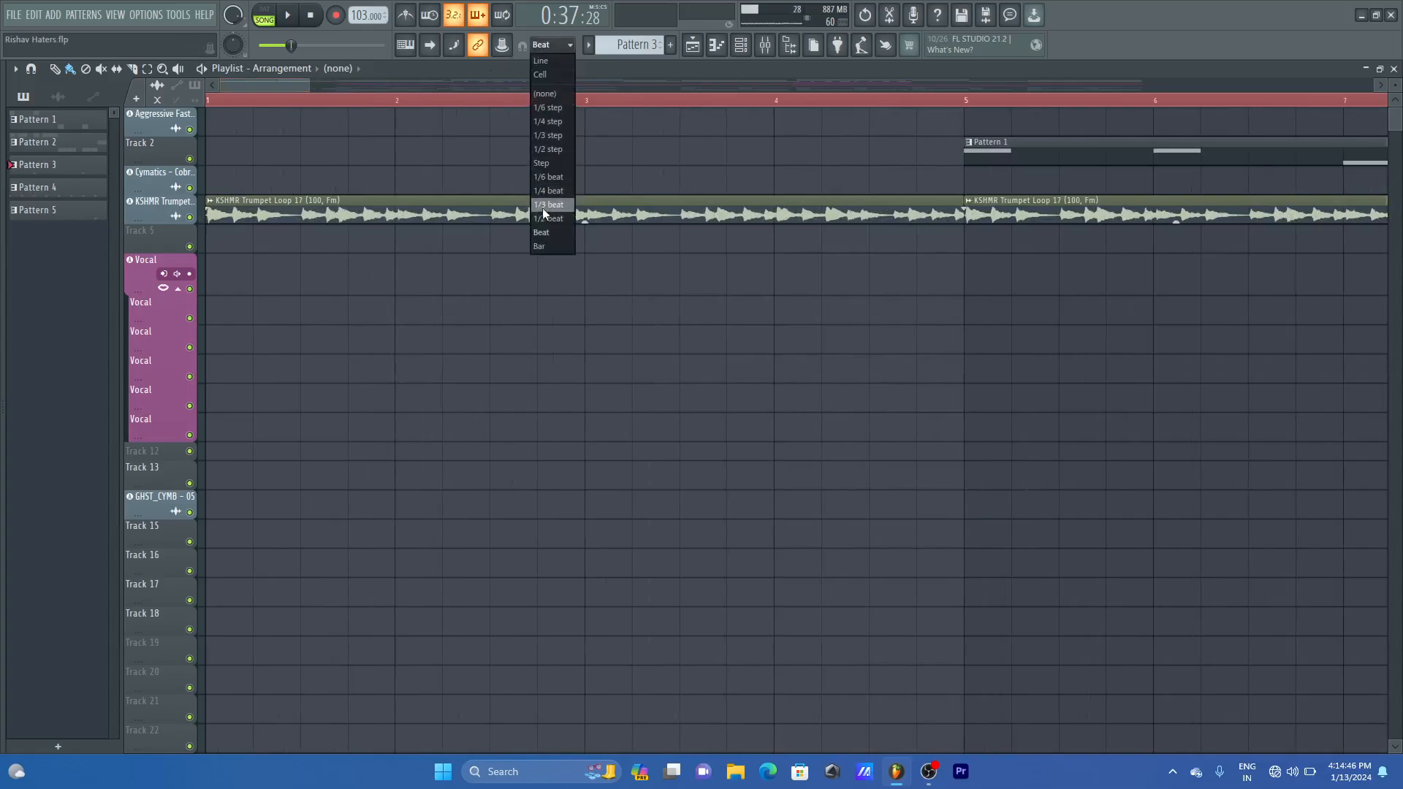
pyautogui.click(554, 245)
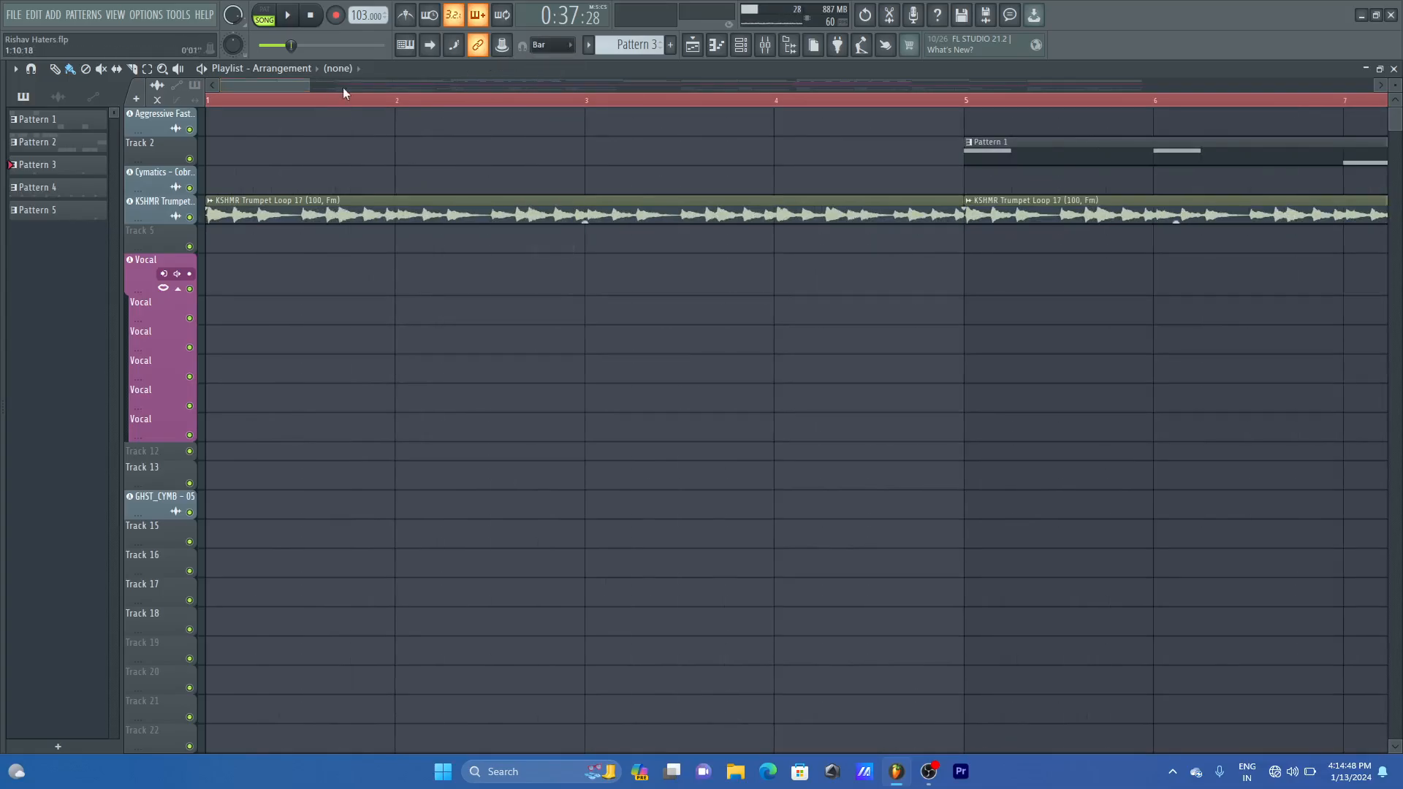
# - Move the playhead between bars 2 and 3 of the playlist to examine the length of one bar
pyautogui.click(401, 102)
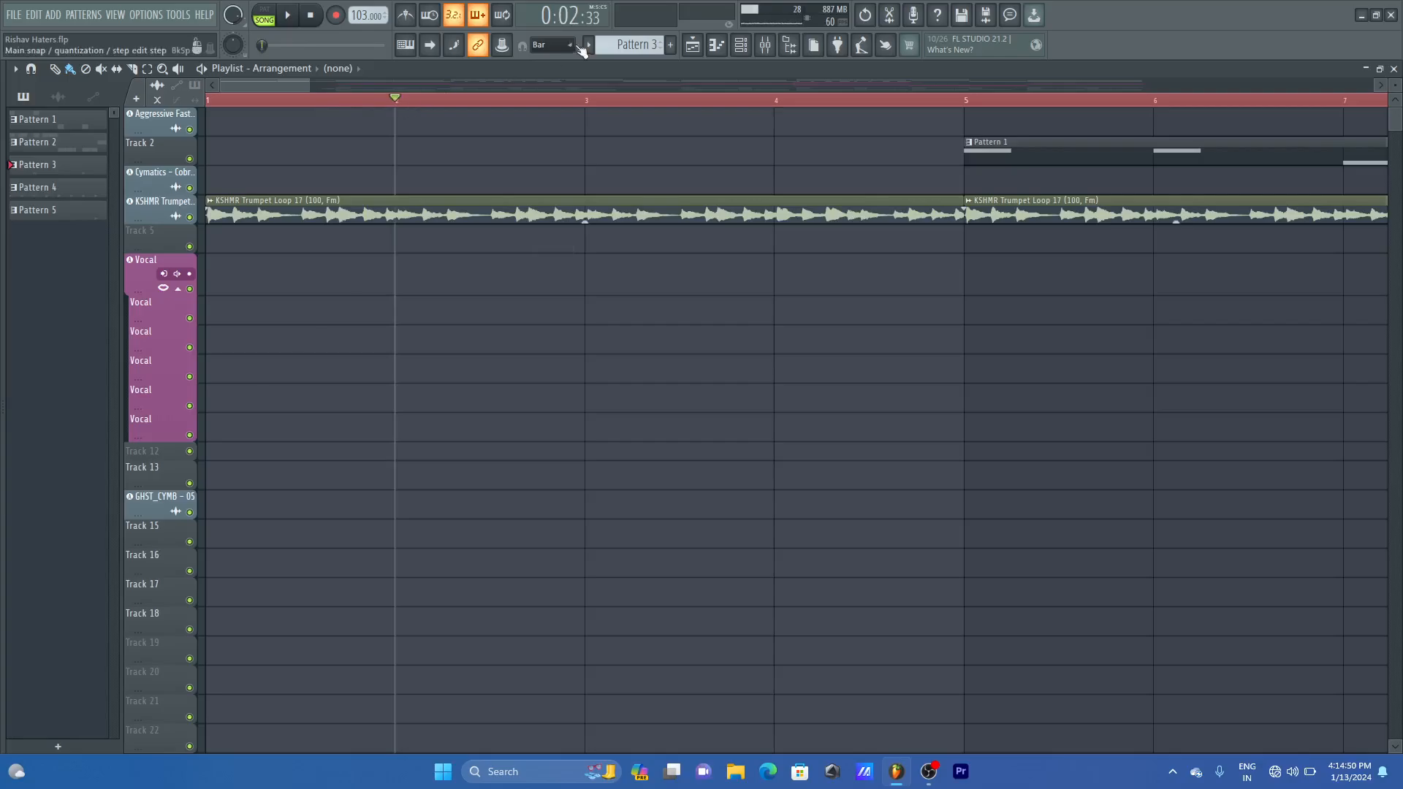
pyautogui.click(765, 44)
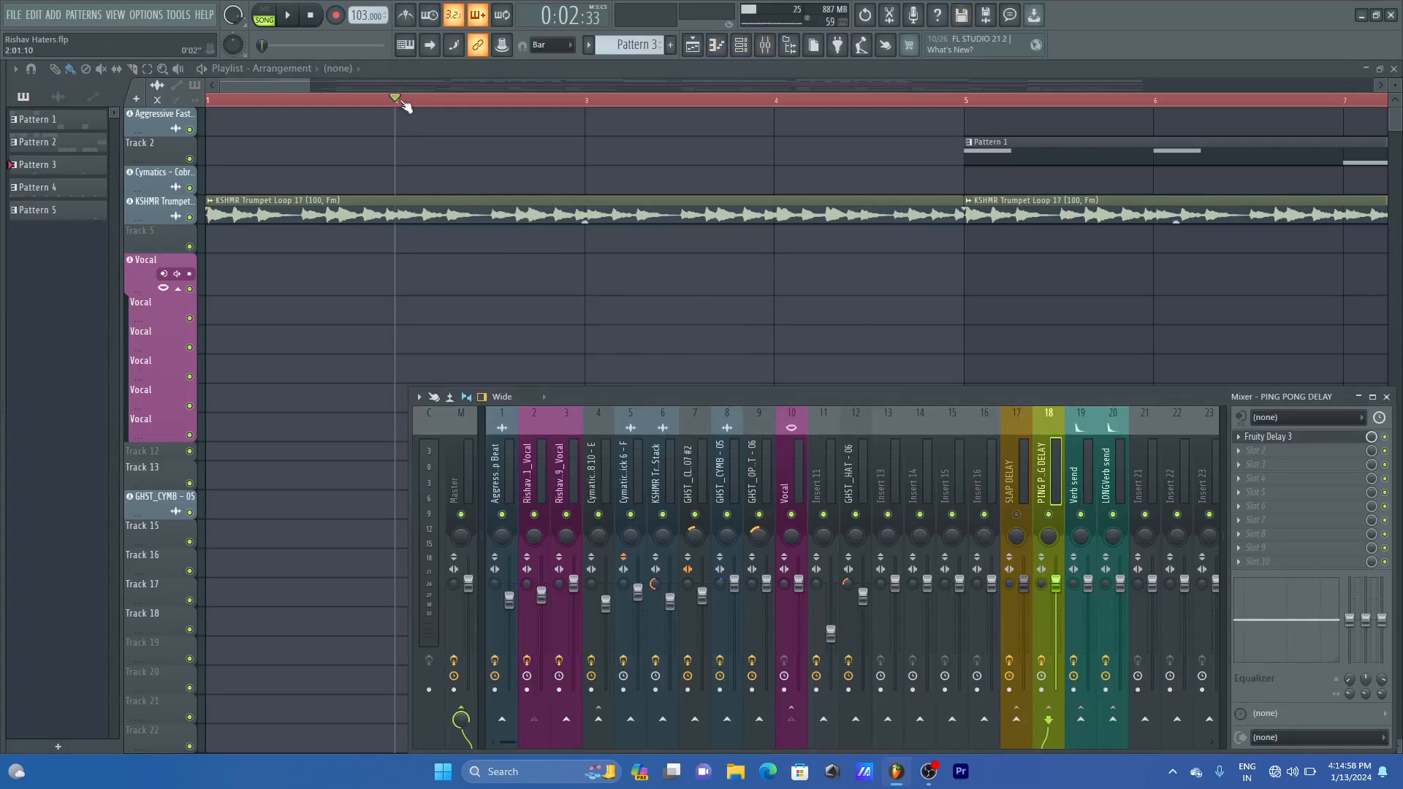
pyautogui.click(585, 104)
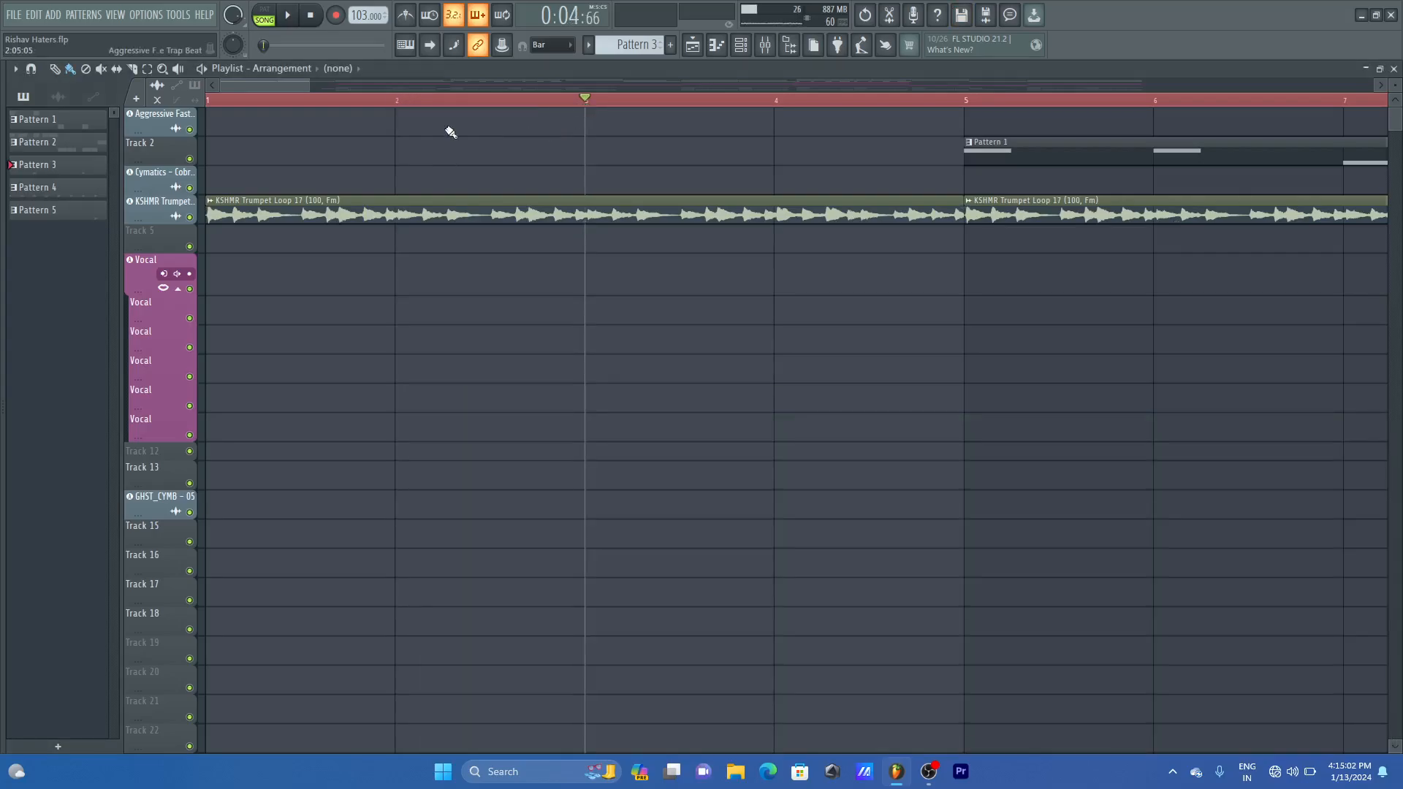
pyautogui.click(395, 104)
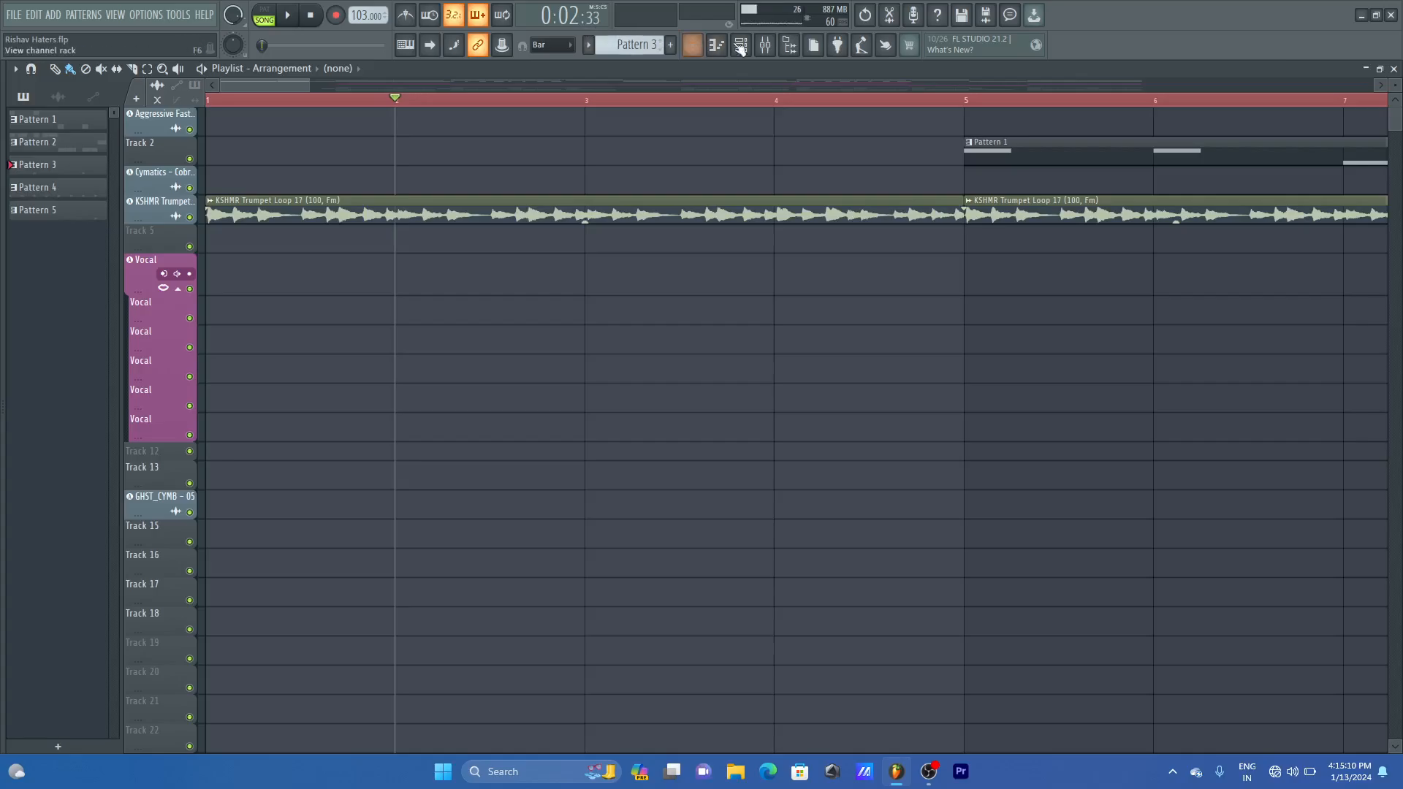
# - Slightly shorten the tempo-synced delay time in the PING PONG DELAY track's Fruity Delay 3
pyautogui.click(766, 45)
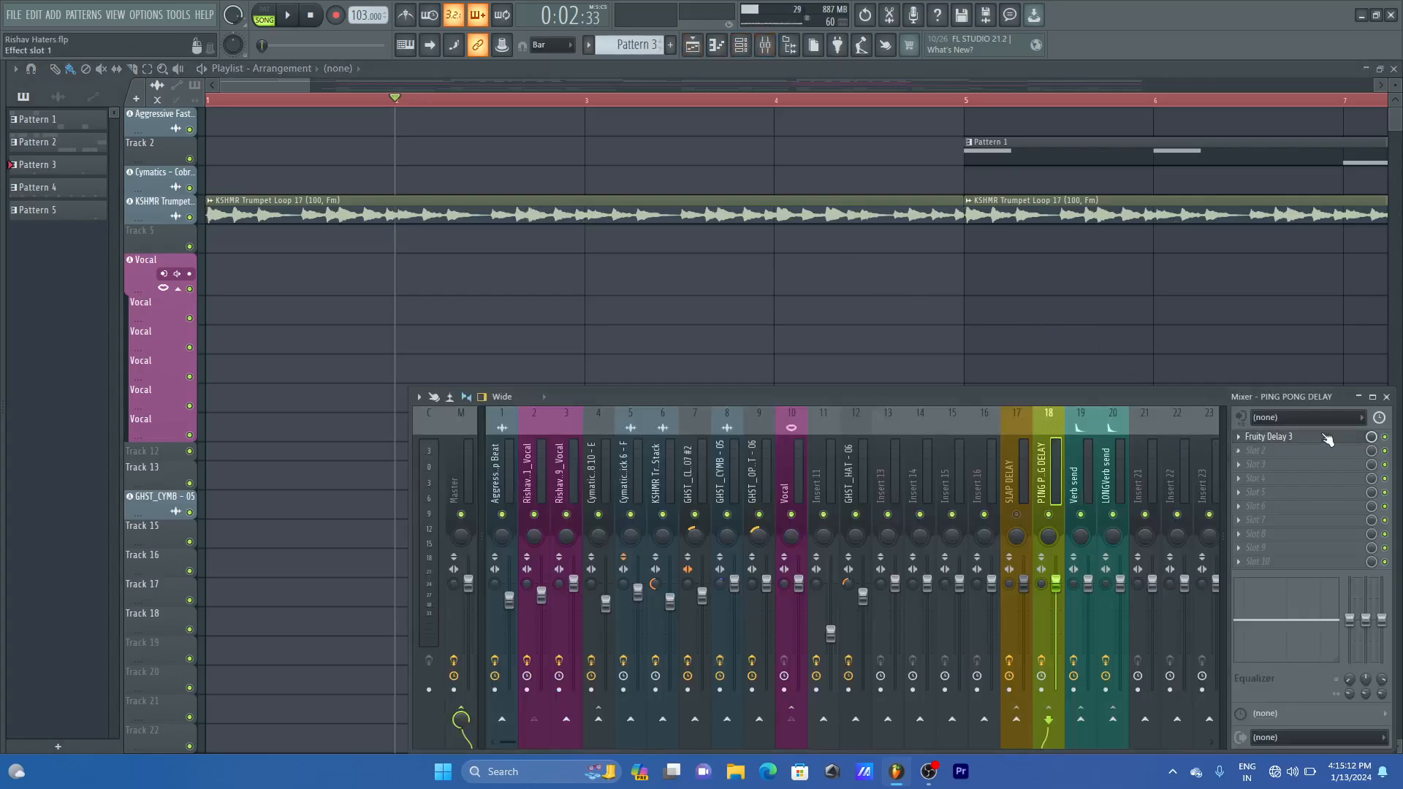
pyautogui.click(1272, 436)
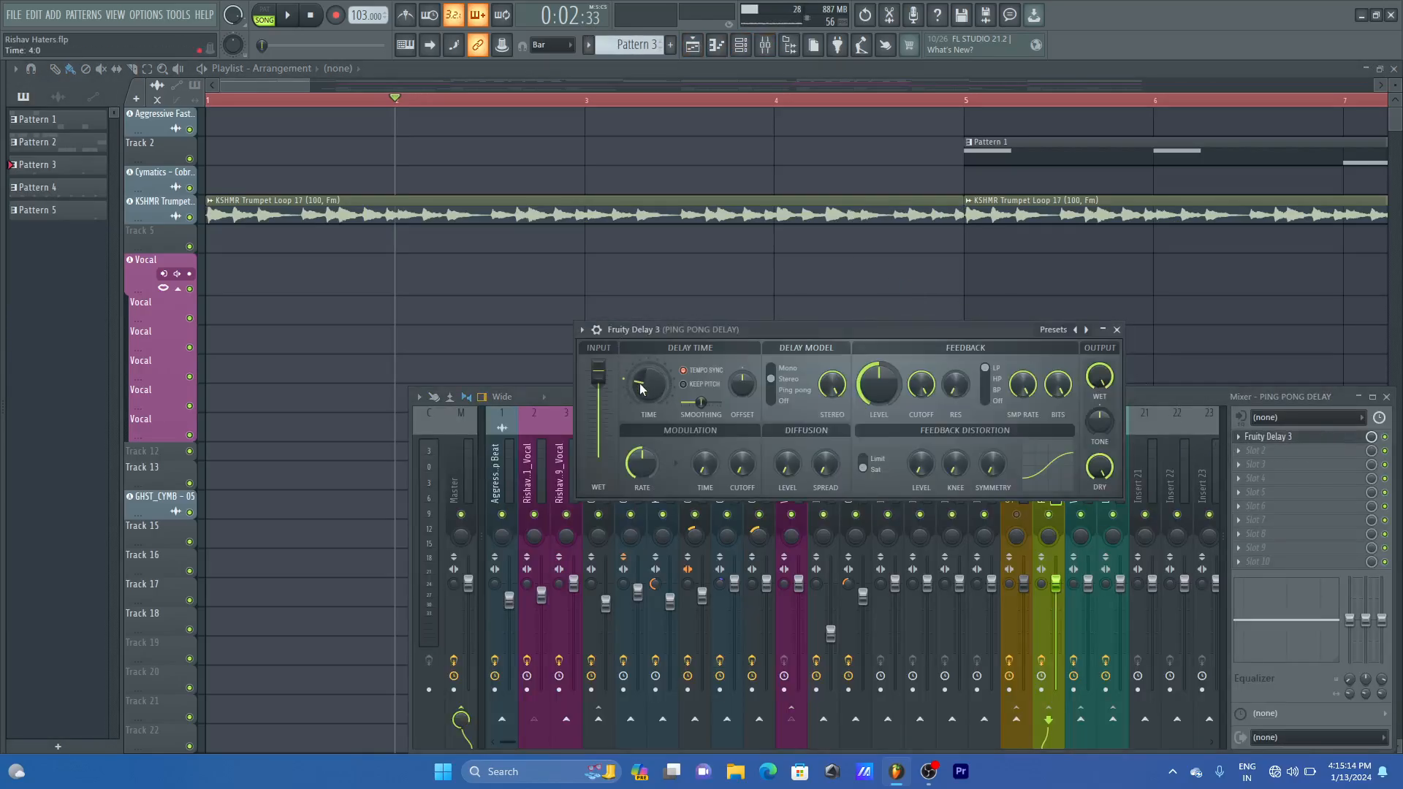
pyautogui.scroll(-10, 641, 389)
pyautogui.scroll(5, 645, 393)
pyautogui.moveTo(649, 385); pyautogui.dragTo(648, 375)
pyautogui.moveTo(649, 380); pyautogui.dragTo(649, 376)
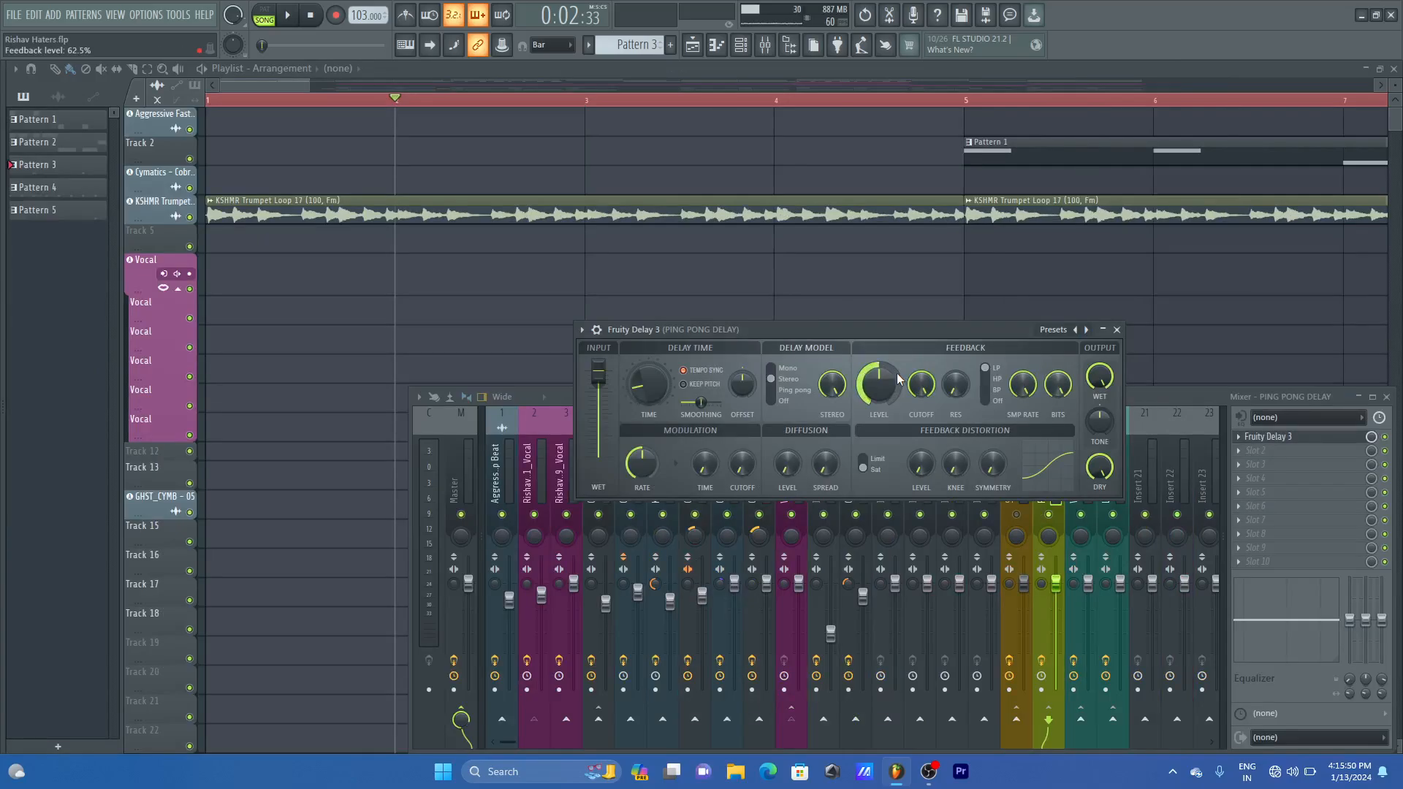
# - Set the ping pong delay's feedback level to 0% and place its window above the mixer
pyautogui.moveTo(878, 378); pyautogui.dragTo(879, 453)
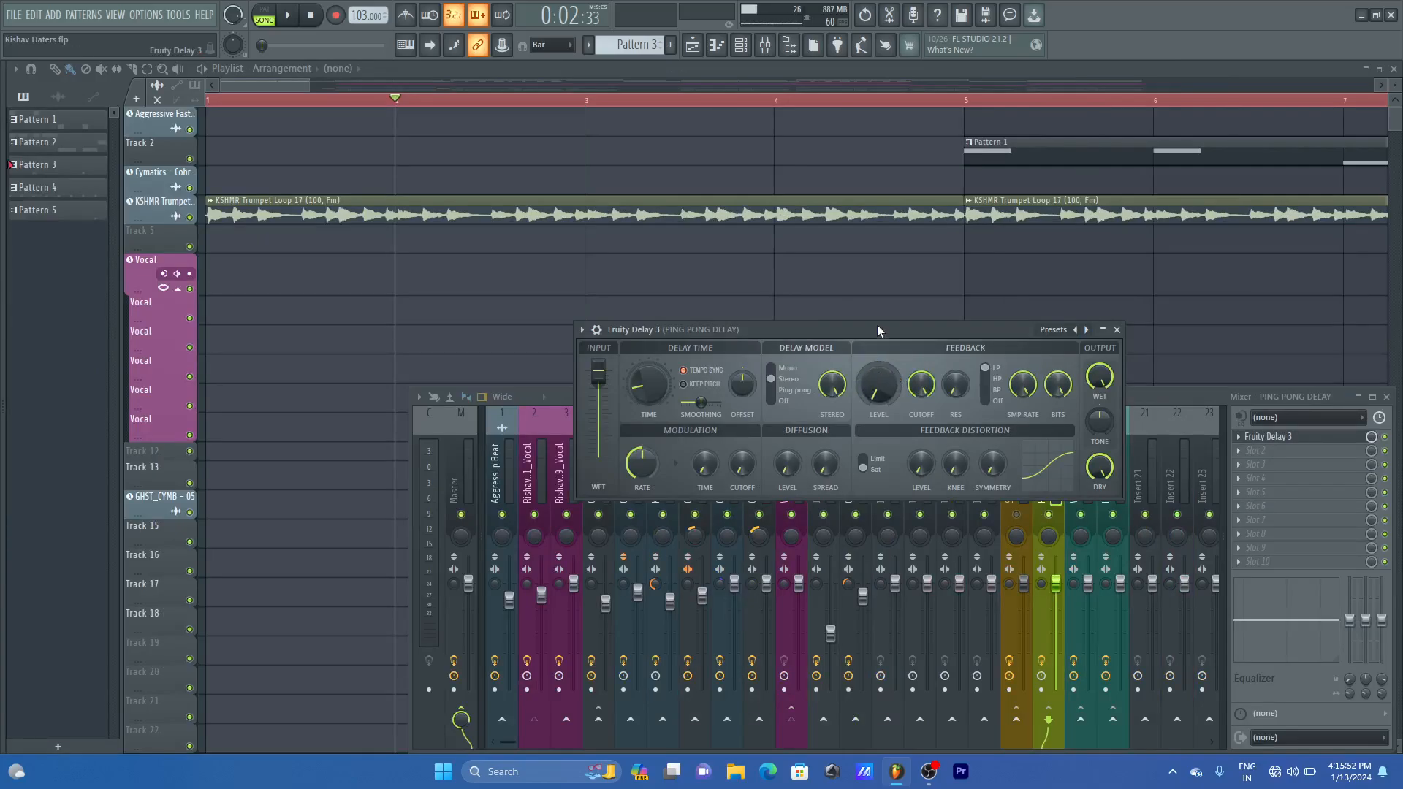
pyautogui.moveTo(877, 324); pyautogui.dragTo(778, 147)
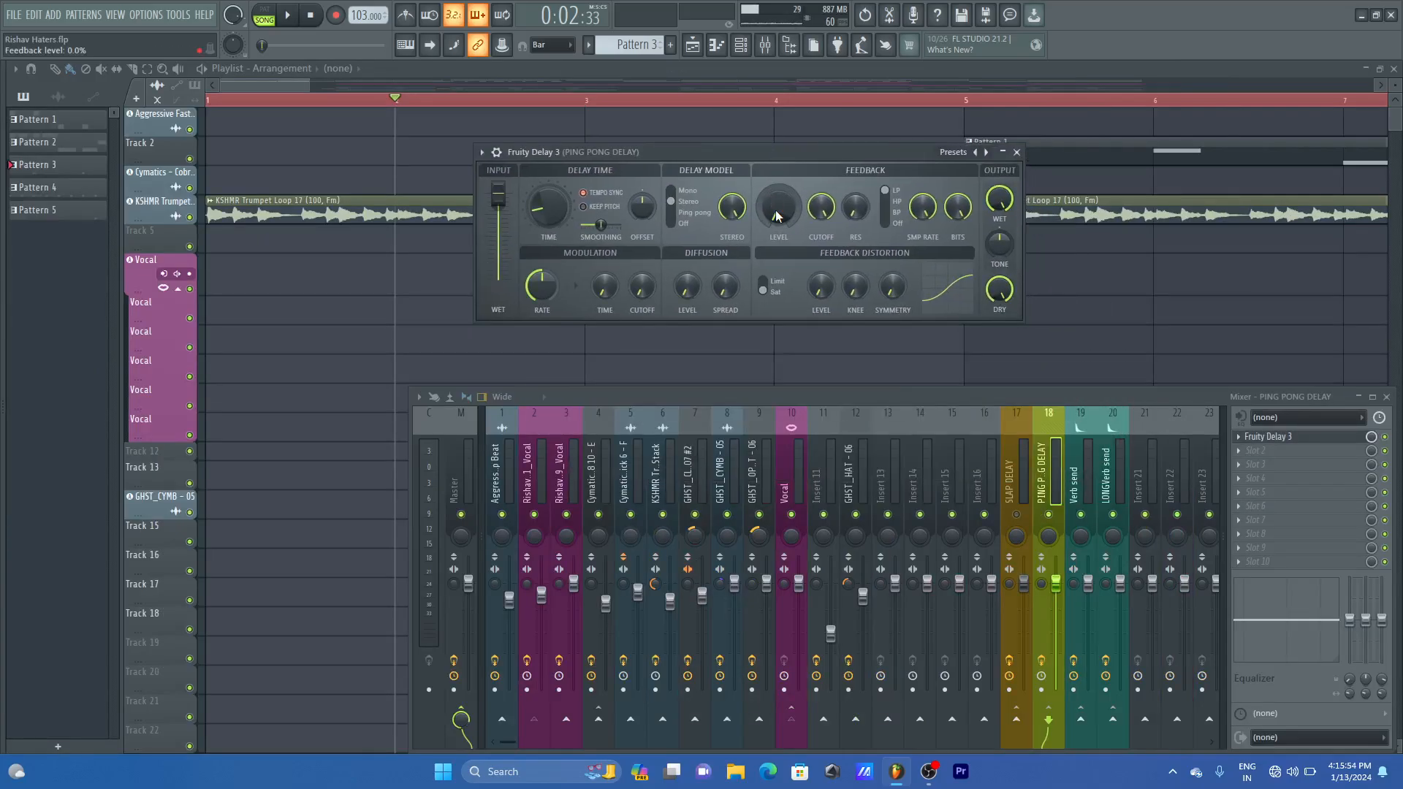
pyautogui.moveTo(773, 156); pyautogui.dragTo(840, 173)
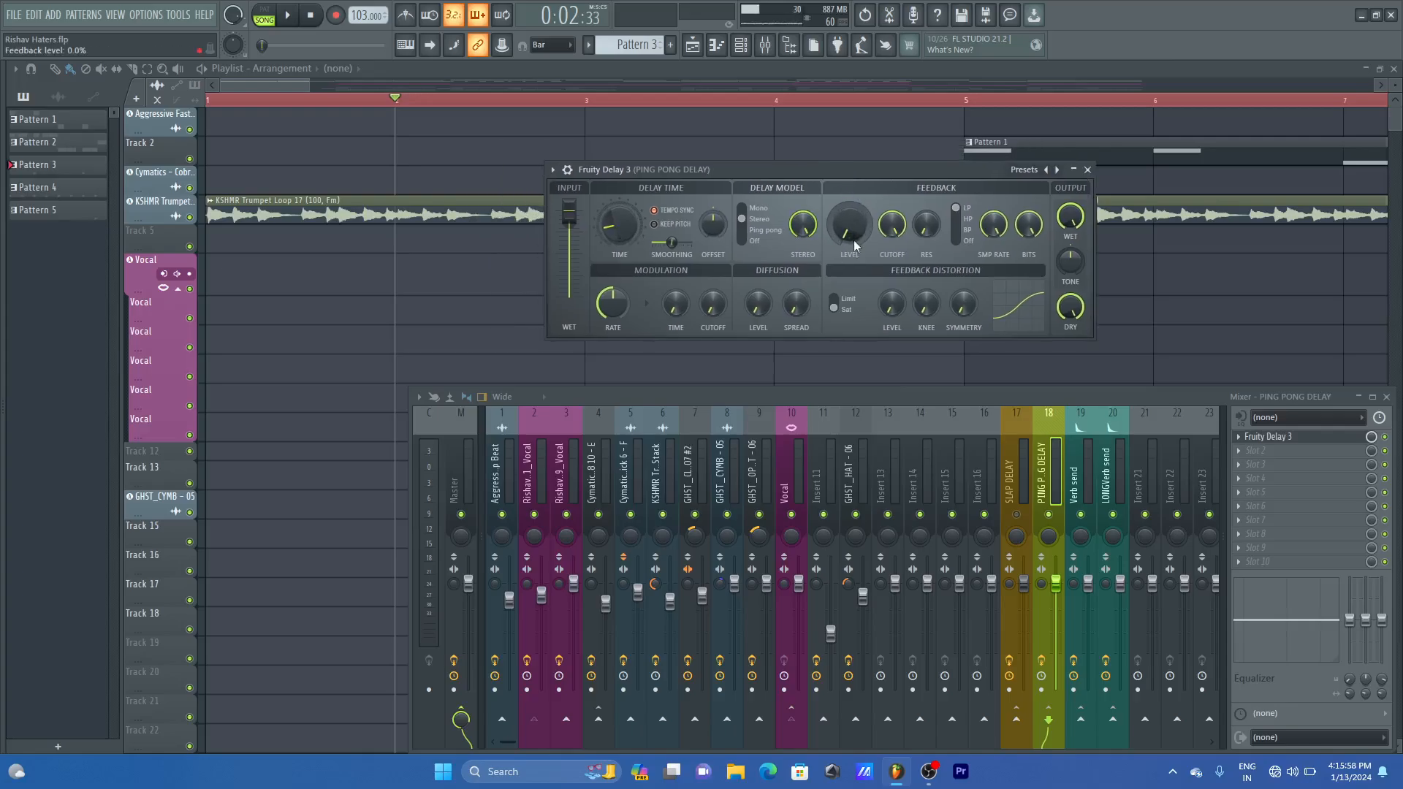
# - Place the playhead at bar 17 in the playlist and reopen Fruity Delay 3 on the PING PONG DELAY track
pyautogui.click(304, 80)
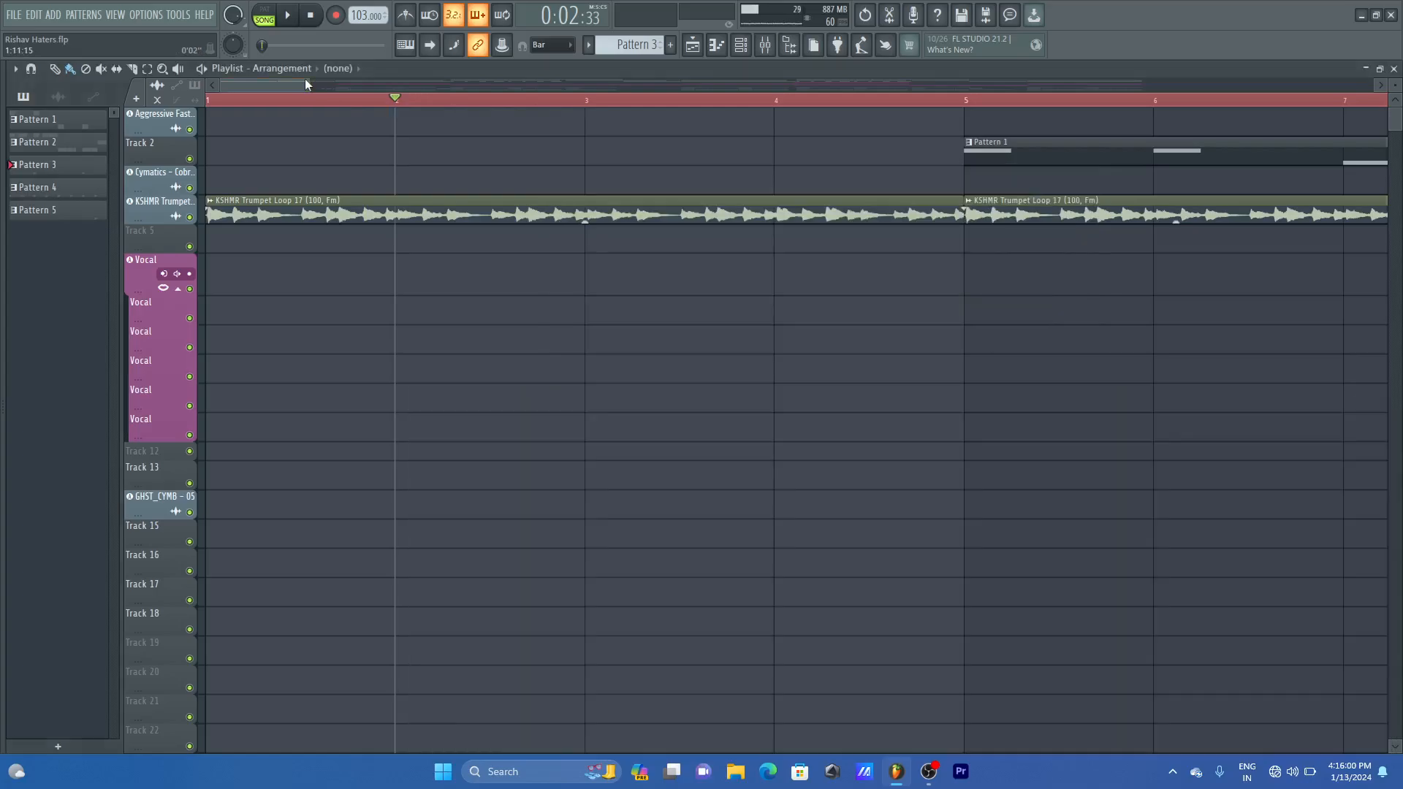
pyautogui.click(312, 83)
pyautogui.moveTo(339, 86); pyautogui.dragTo(757, 123)
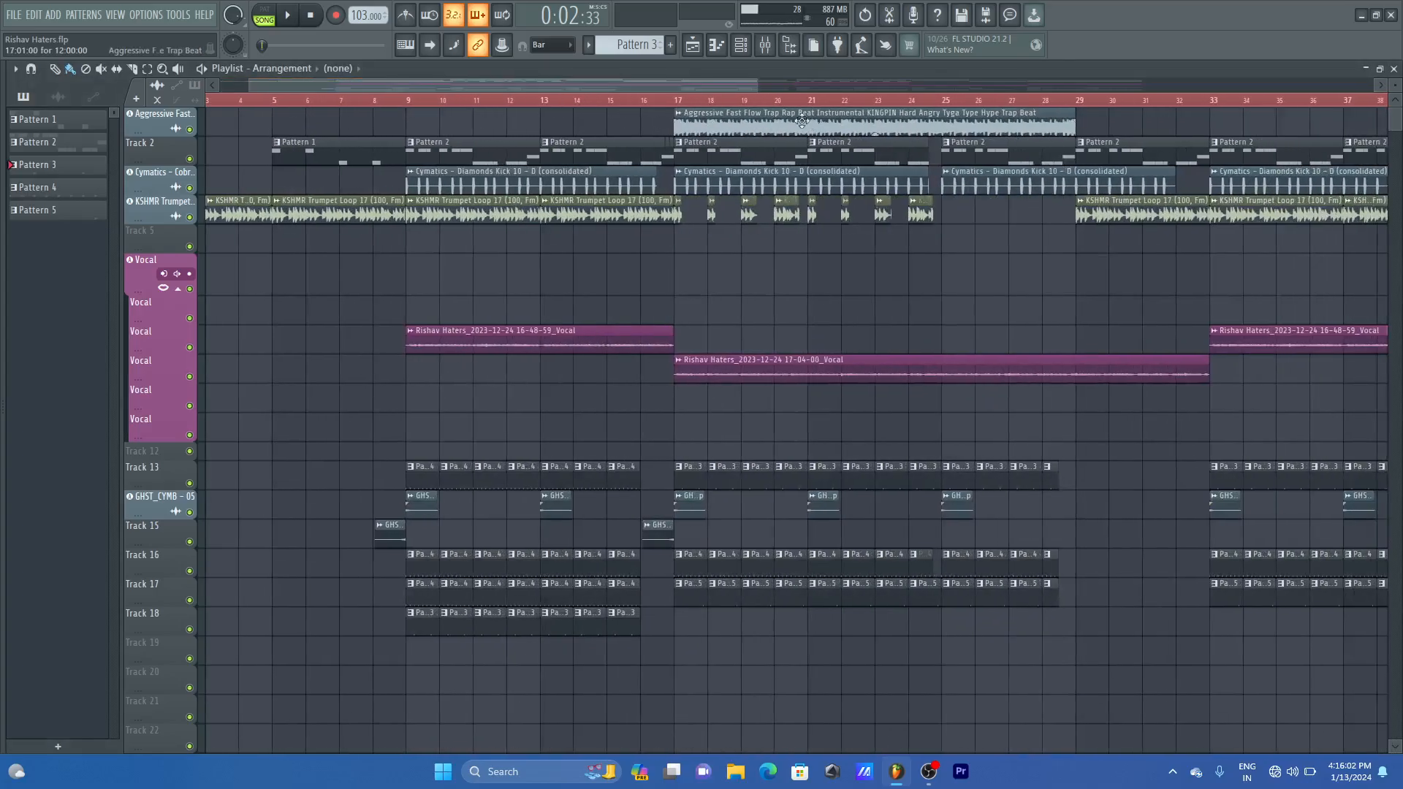
pyautogui.click(678, 102)
pyautogui.click(772, 46)
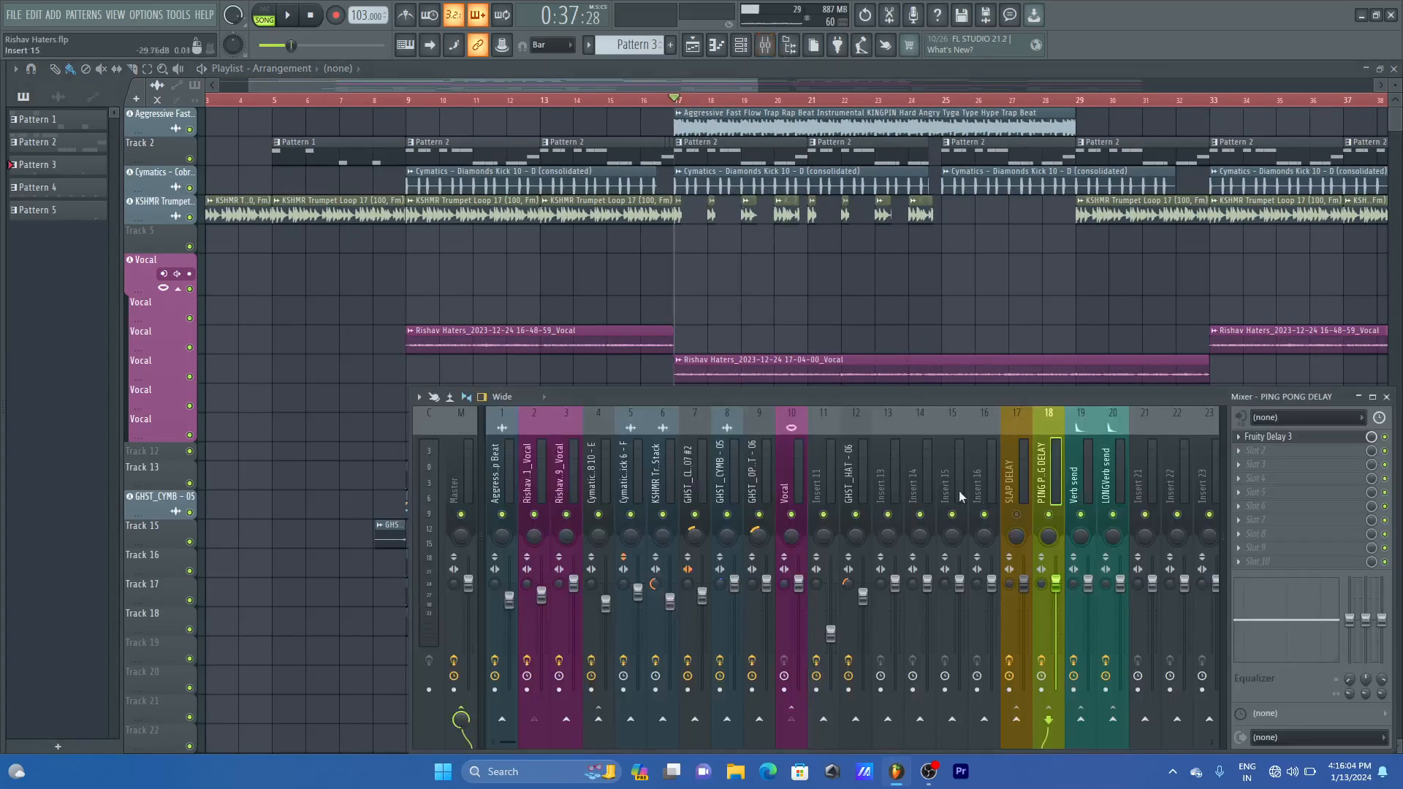
pyautogui.click(1304, 436)
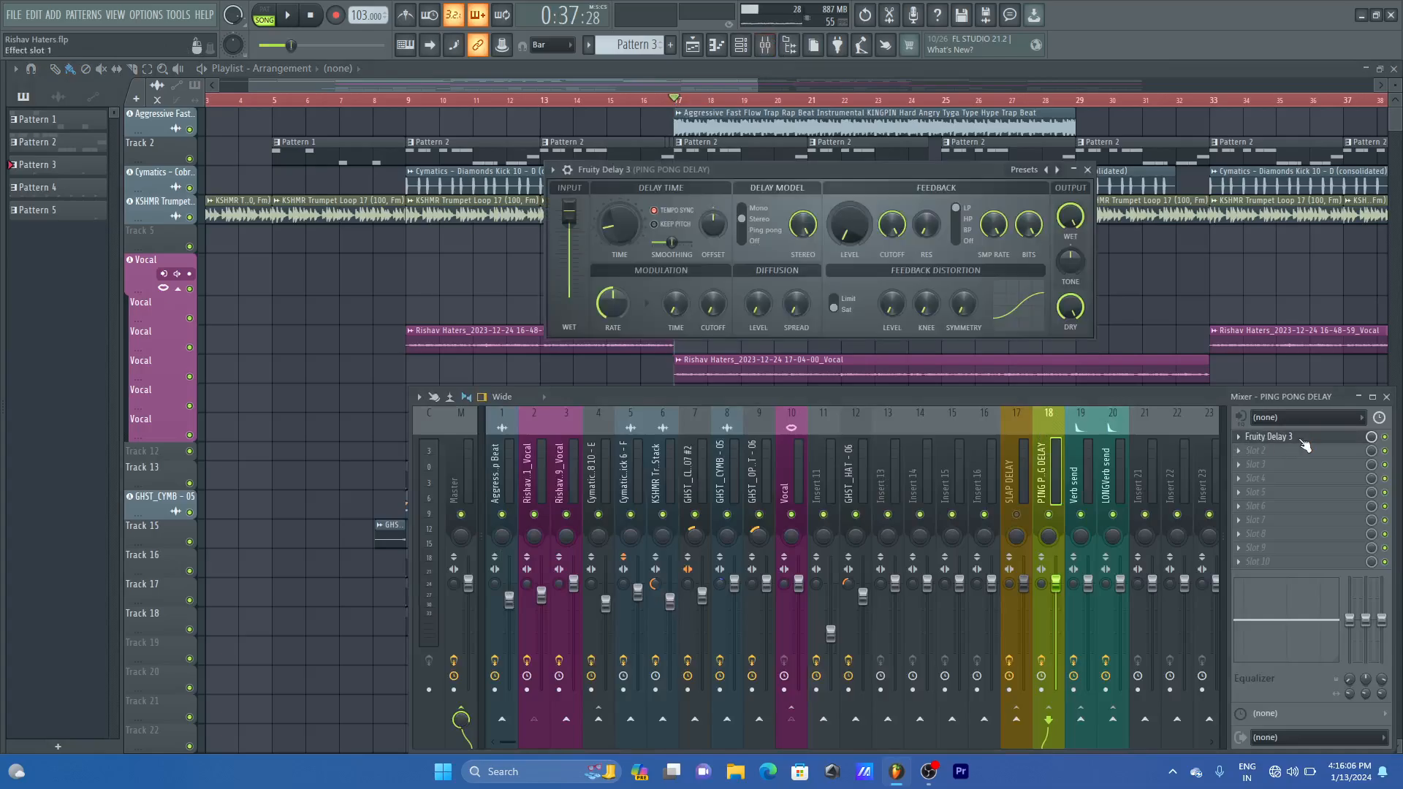
# - Raise the ping pong delay's feedback level to 21.9% while the song plays from bar 17, and save the project
pyautogui.moveTo(818, 185); pyautogui.dragTo(776, 189)
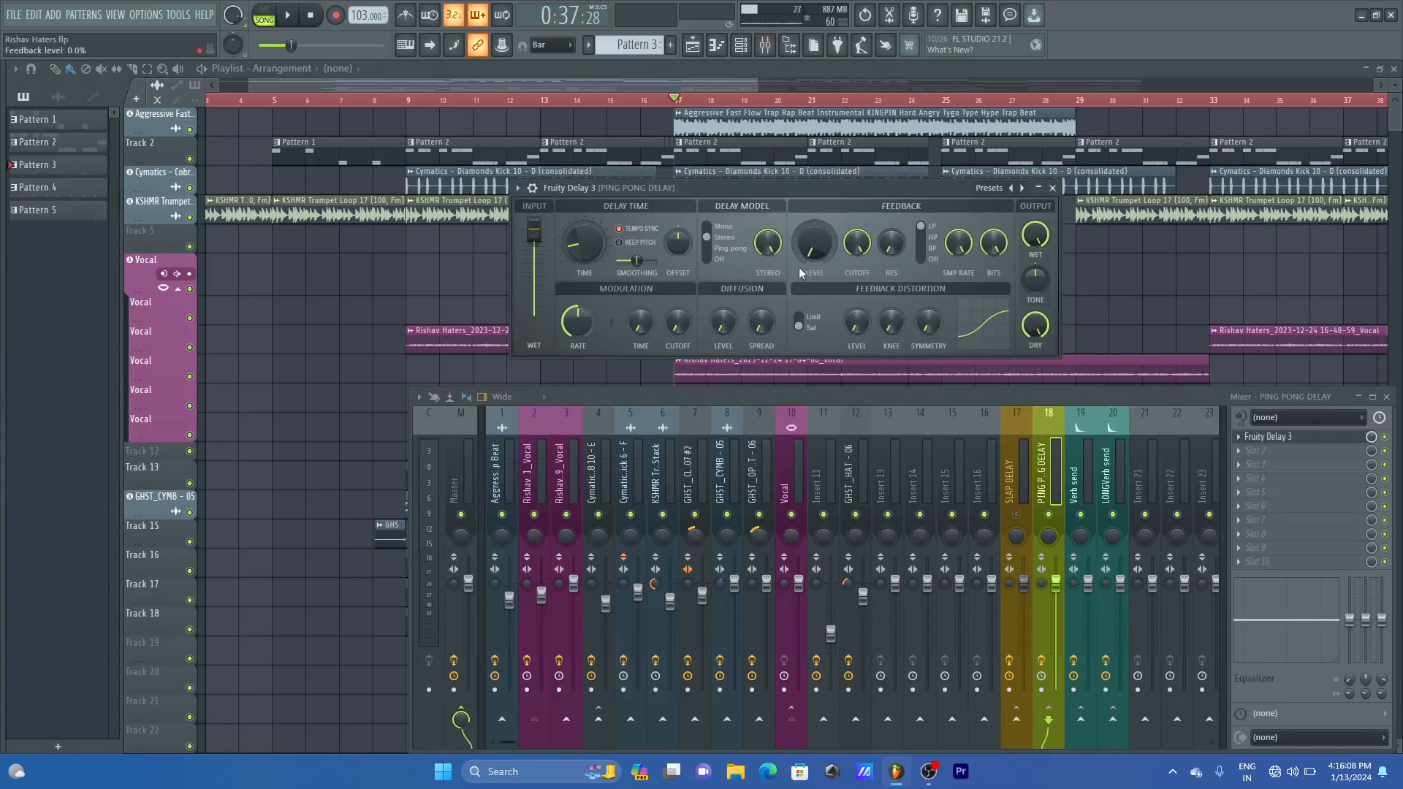
pyautogui.press('space')
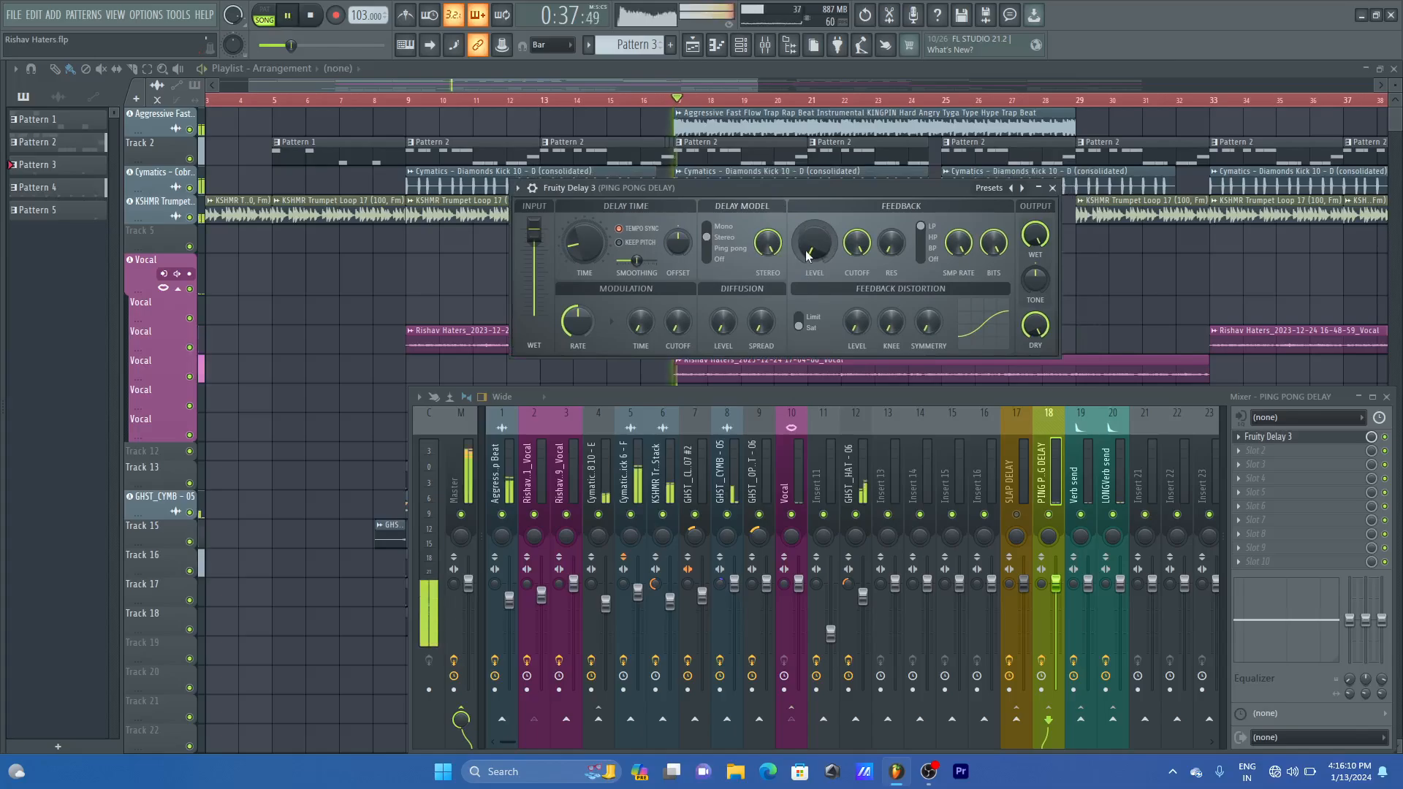
pyautogui.scroll(2, 808, 255)
pyautogui.scroll(2, 808, 255)
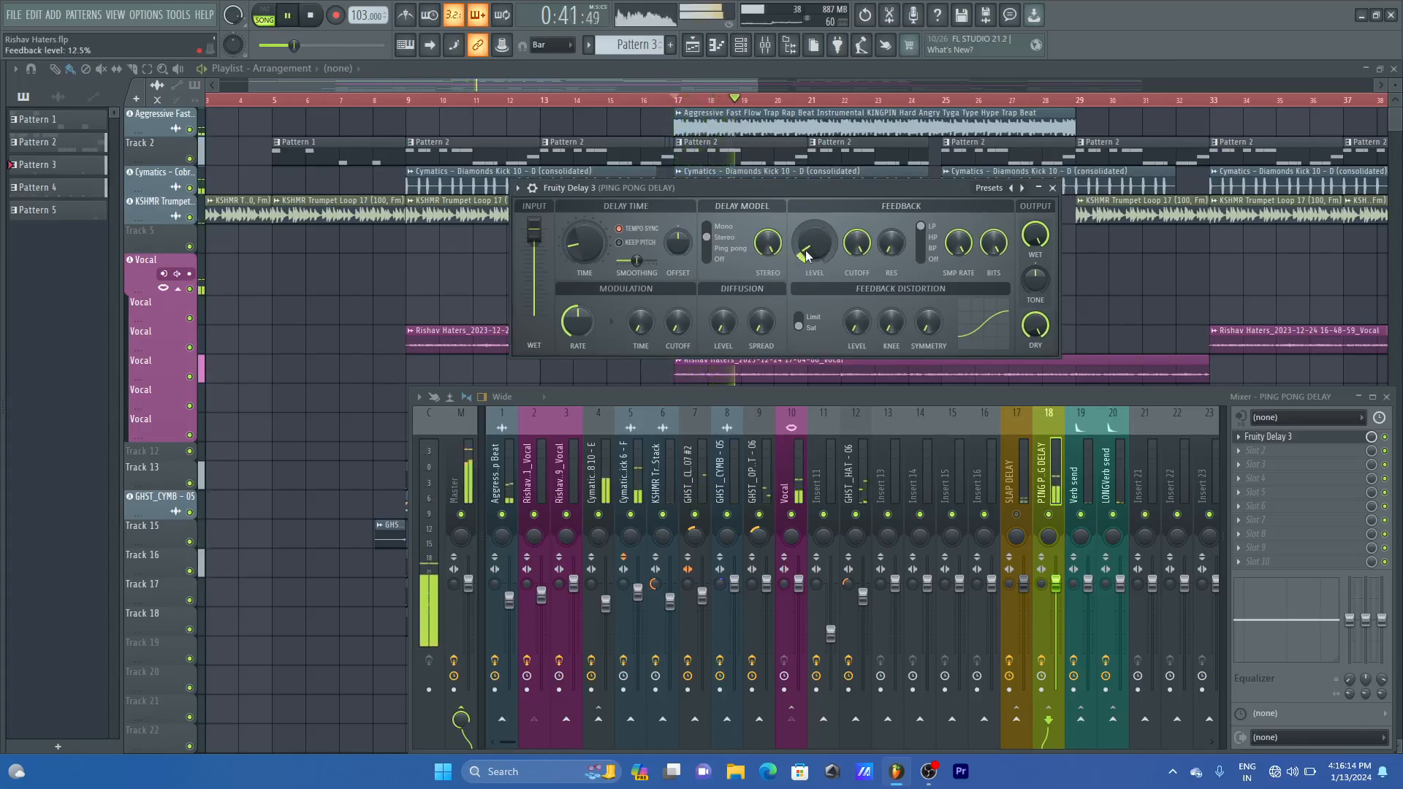
pyautogui.hotkey('ctrl', 's')
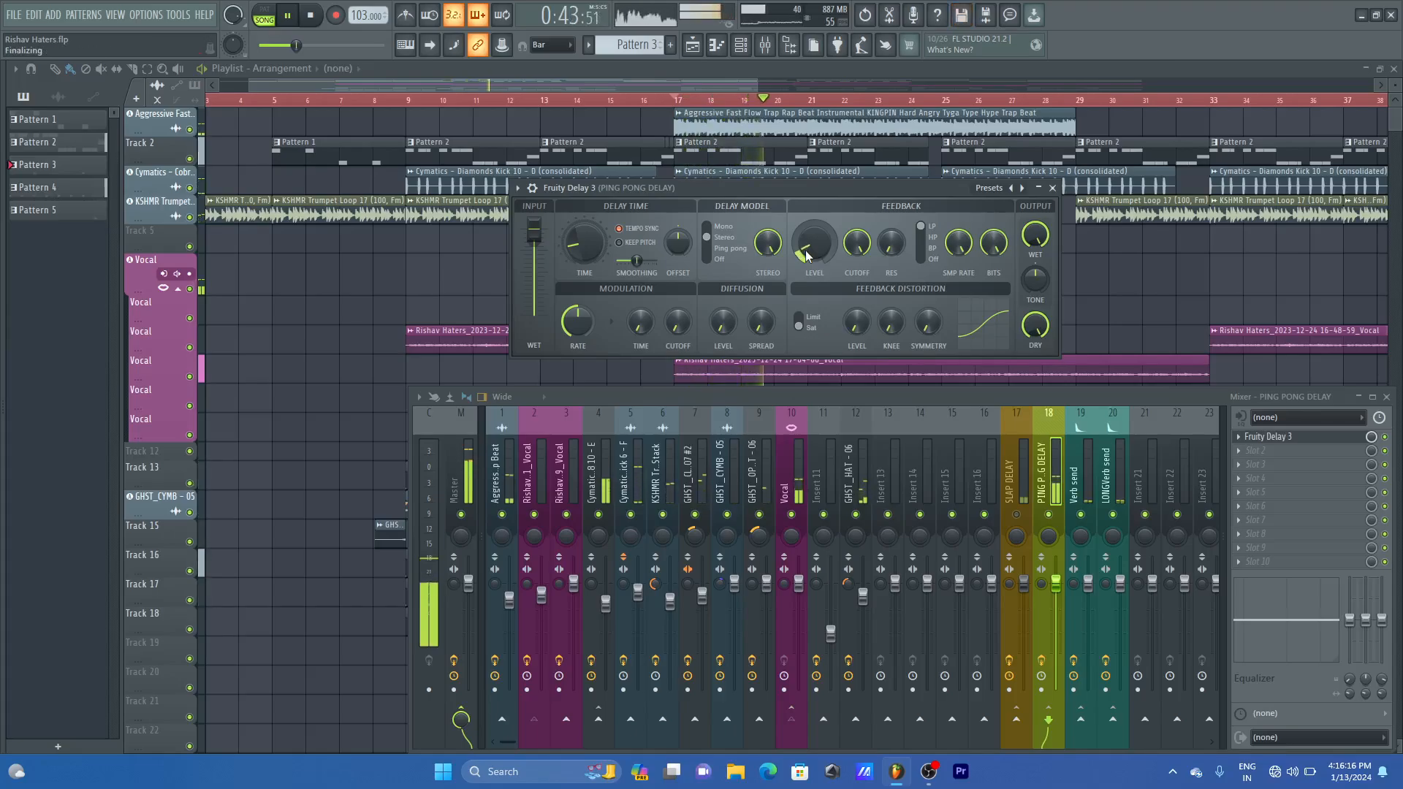
pyautogui.scroll(3, 806, 254)
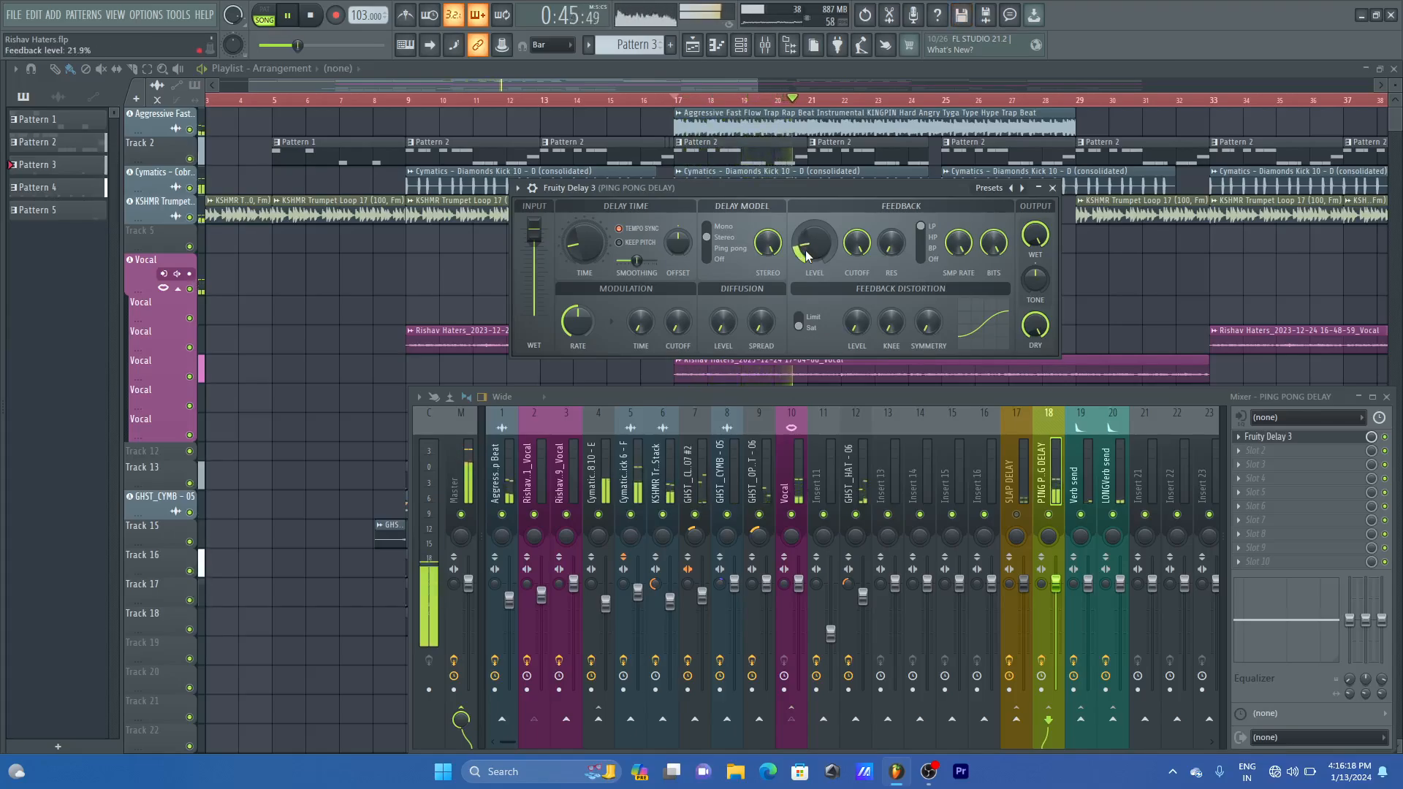
pyautogui.press('space')
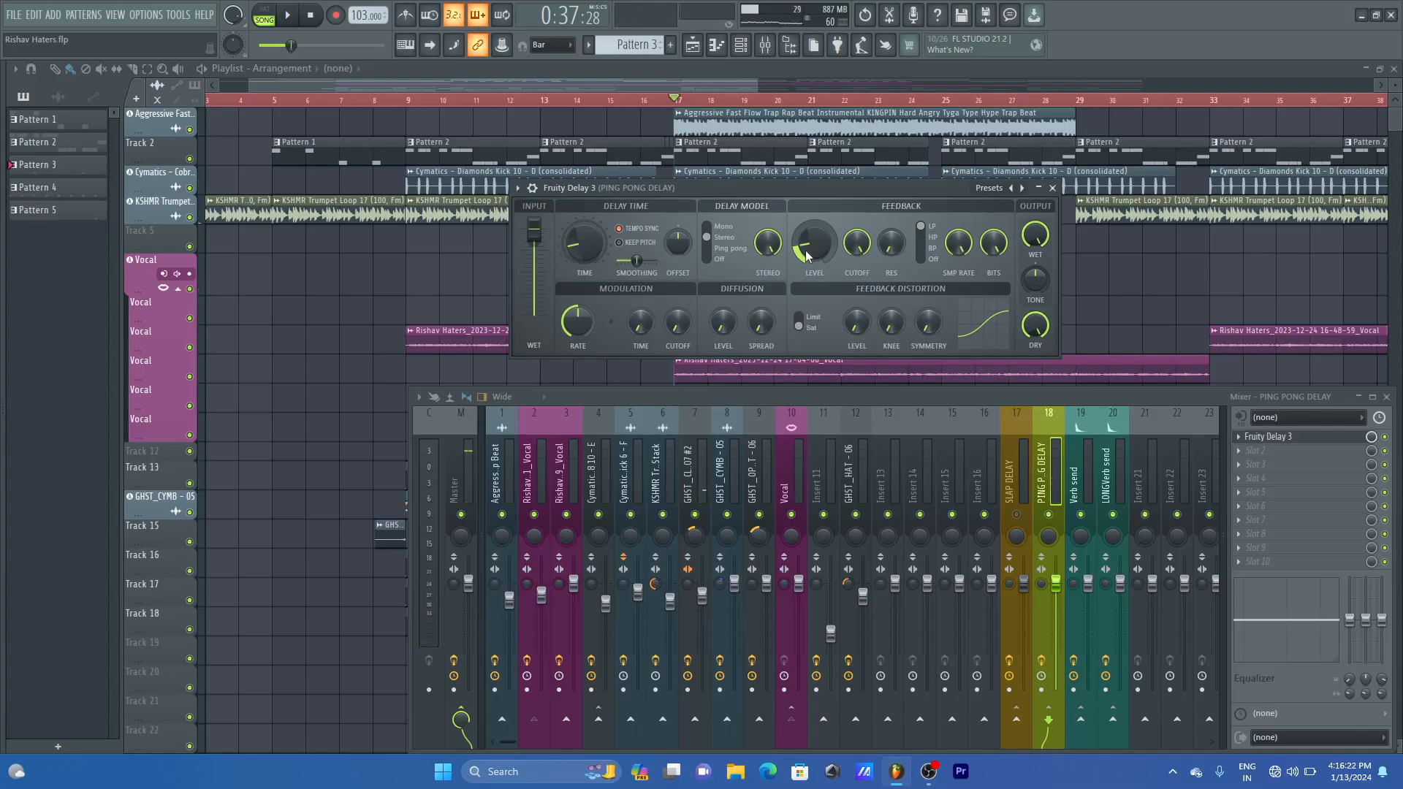
# - Place the playhead at bar 3 in the playlist and slightly lengthen the tempo-synced time of the ping pong delay
pyautogui.click(430, 81)
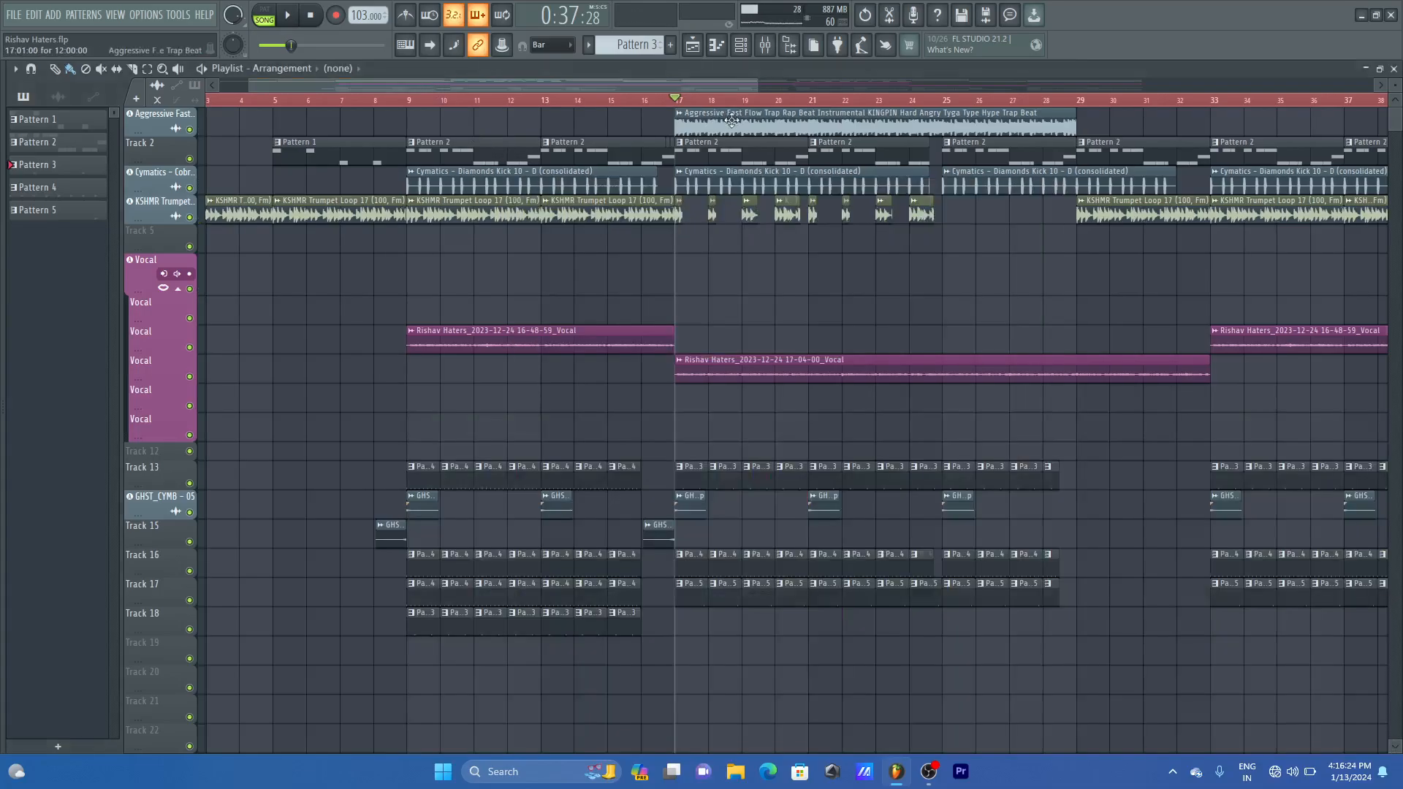
pyautogui.moveTo(756, 84); pyautogui.dragTo(275, 83)
pyautogui.click(574, 103)
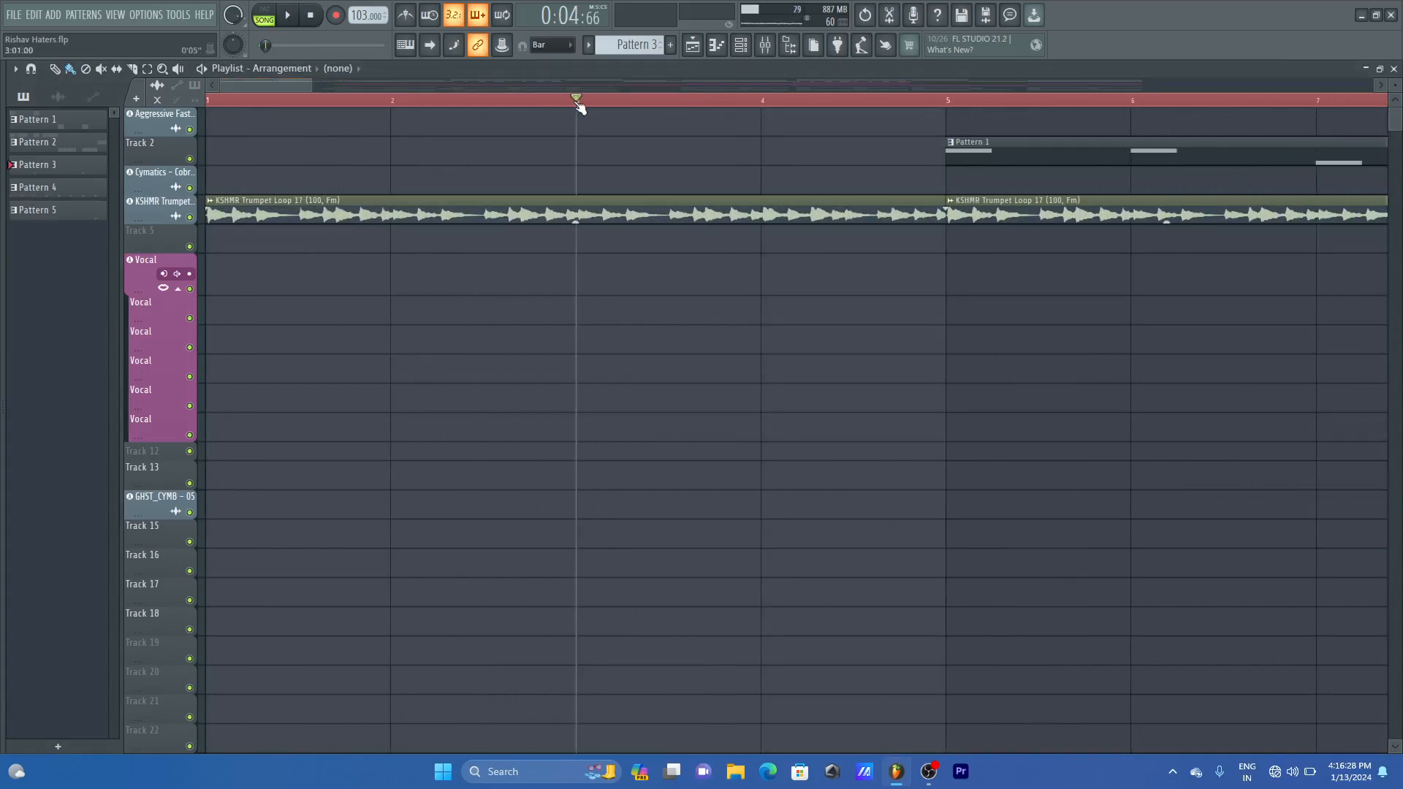
pyautogui.click(765, 45)
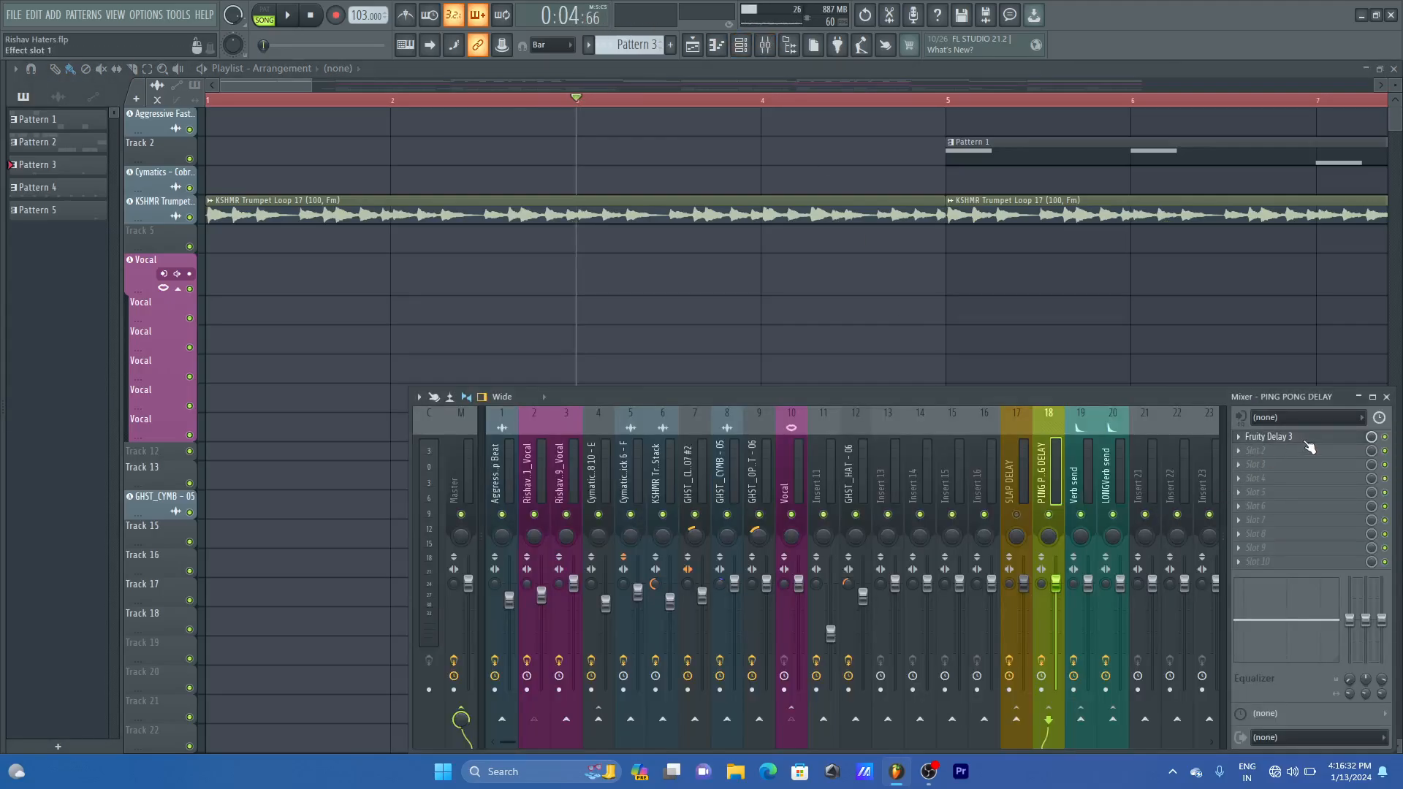
pyautogui.click(1275, 437)
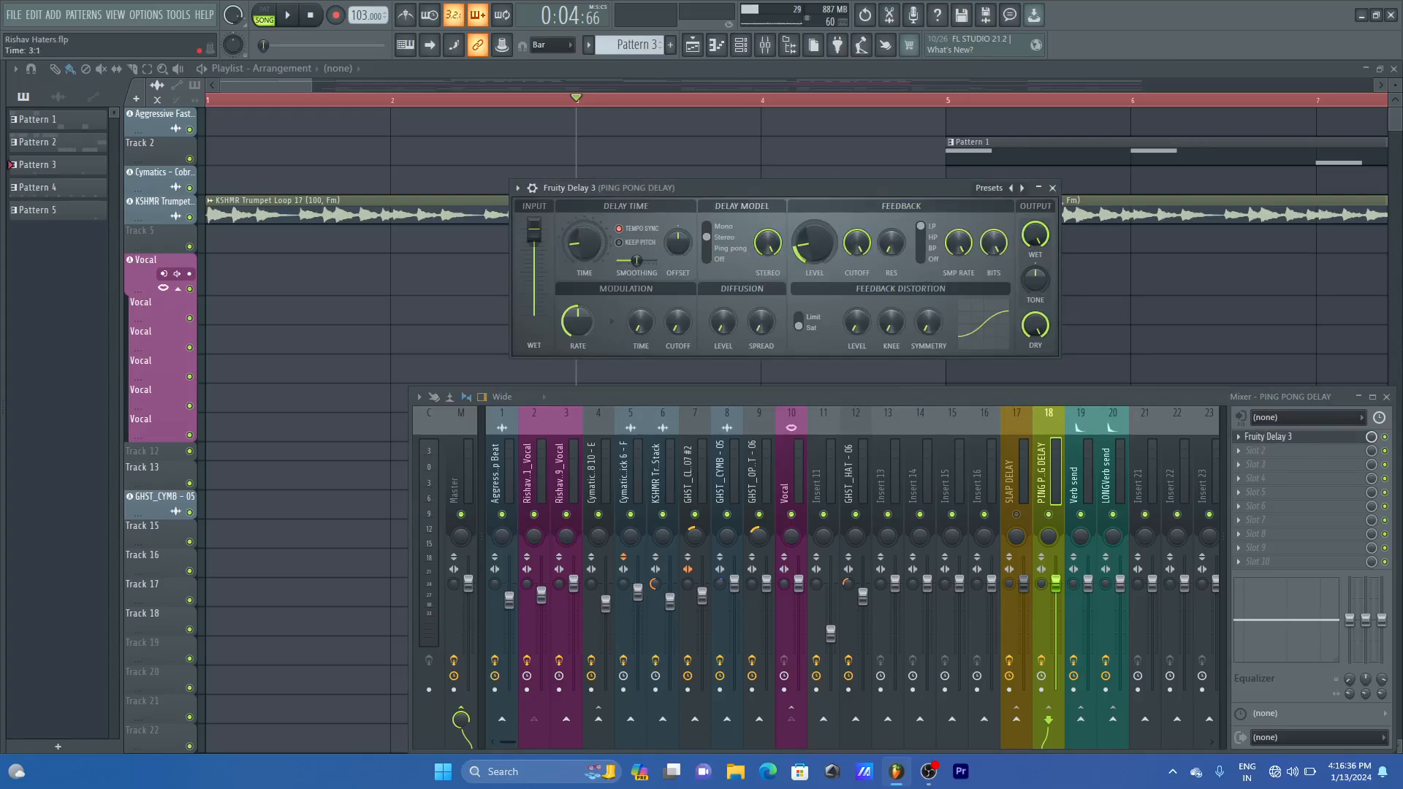
pyautogui.moveTo(584, 243); pyautogui.dragTo(584, 234)
pyautogui.moveTo(584, 243); pyautogui.dragTo(584, 247)
# - Audition the ping pong delay from bar 17 with its Fruity Delay 3 window open, and save the project
pyautogui.moveTo(311, 85); pyautogui.dragTo(653, 86)
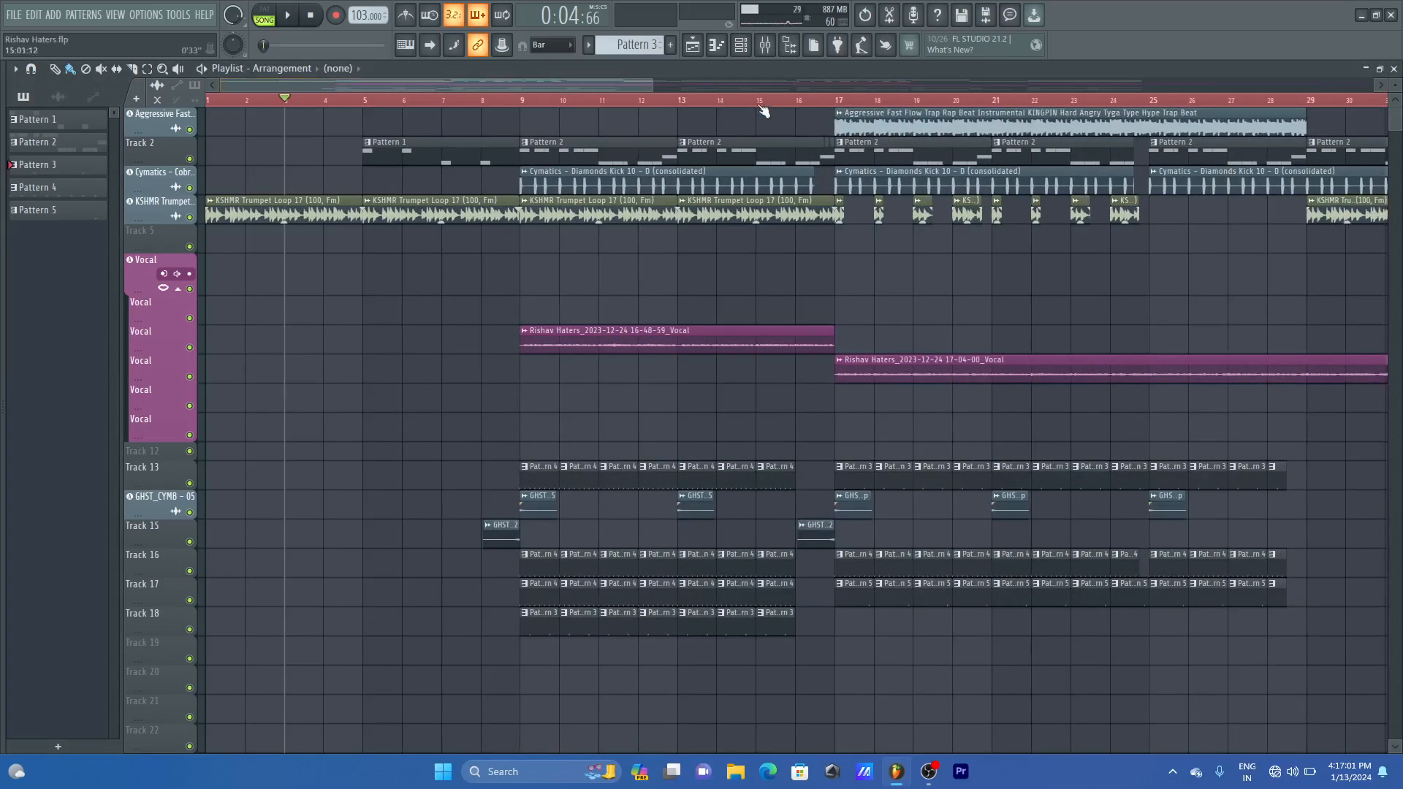
pyautogui.click(837, 104)
pyautogui.click(766, 46)
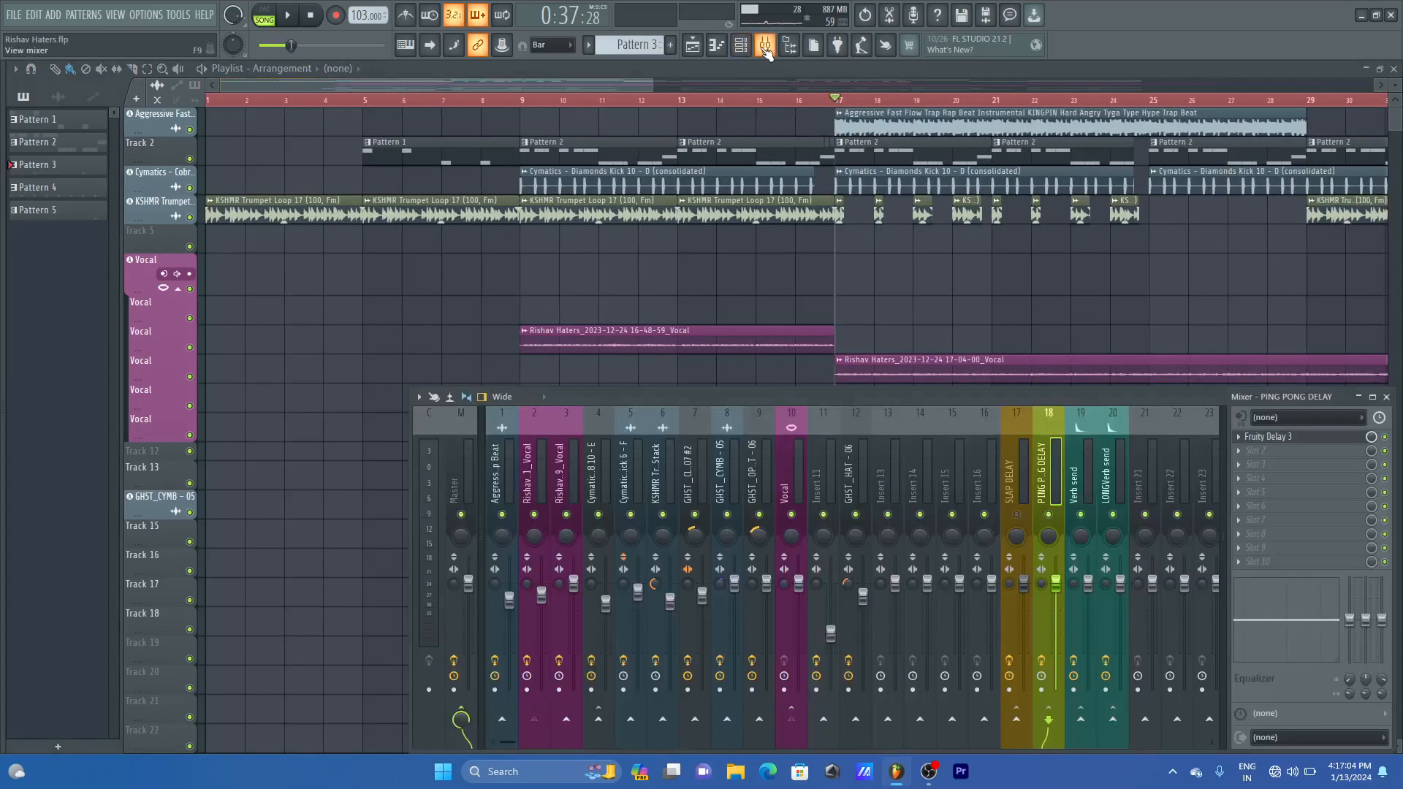
pyautogui.click(1296, 440)
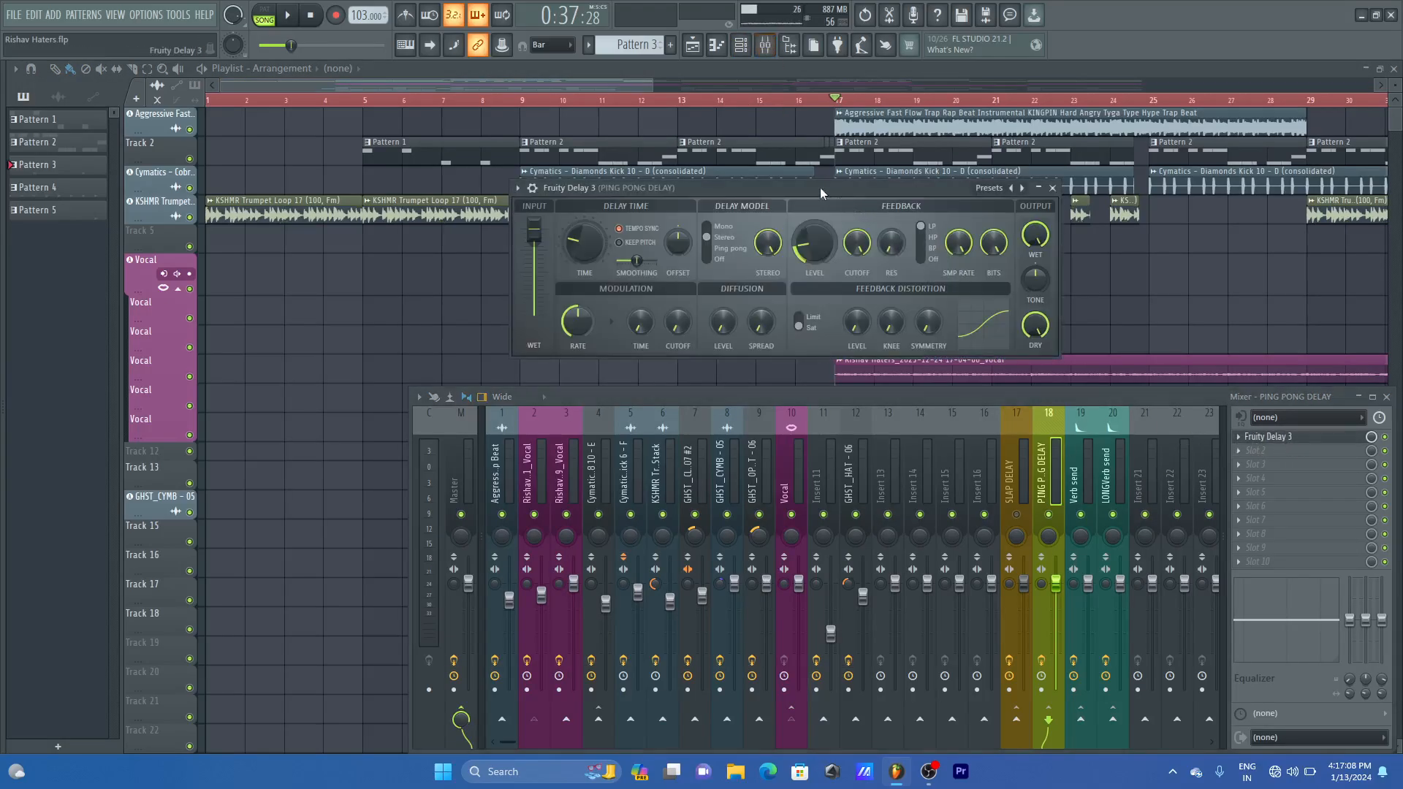
pyautogui.press('space')
pyautogui.press('space')
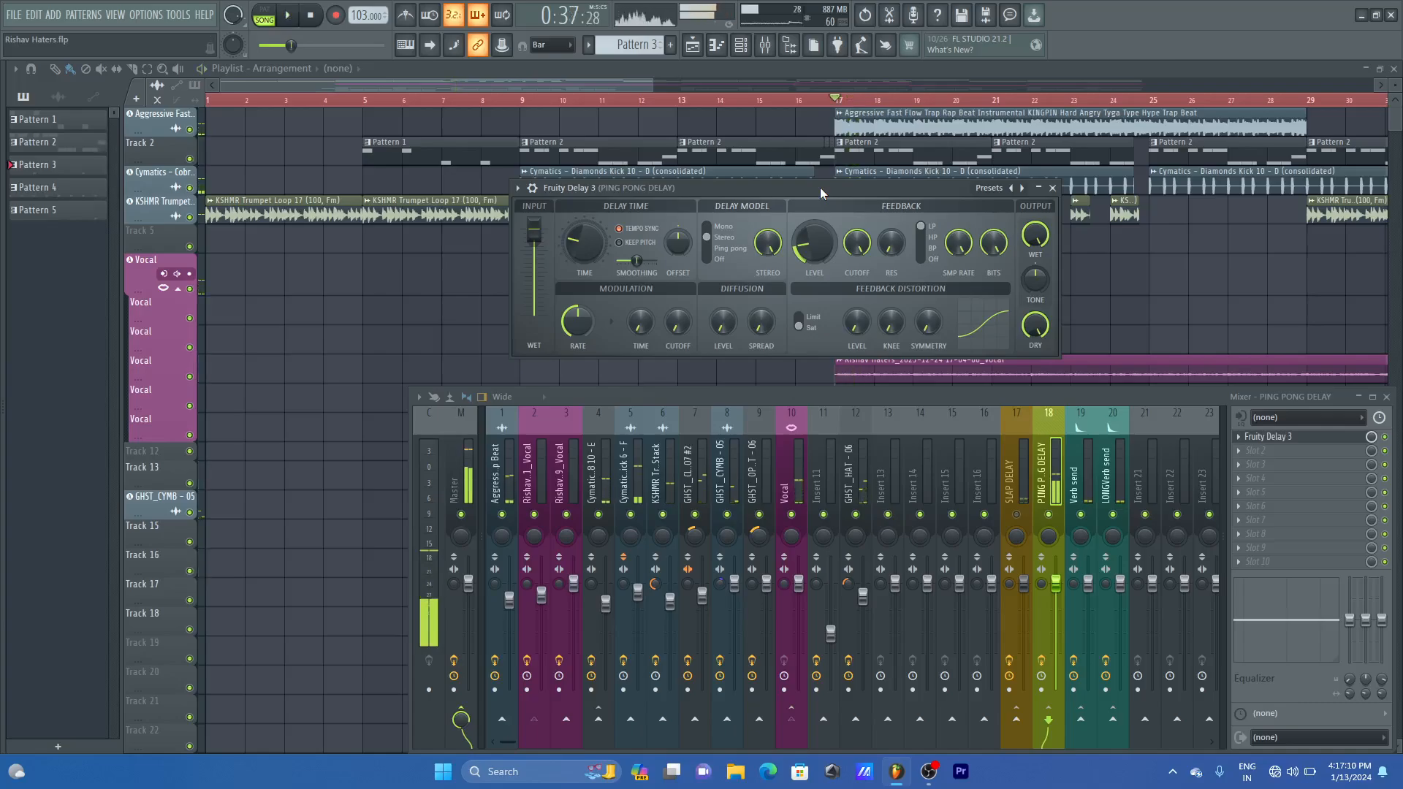
pyautogui.press('space')
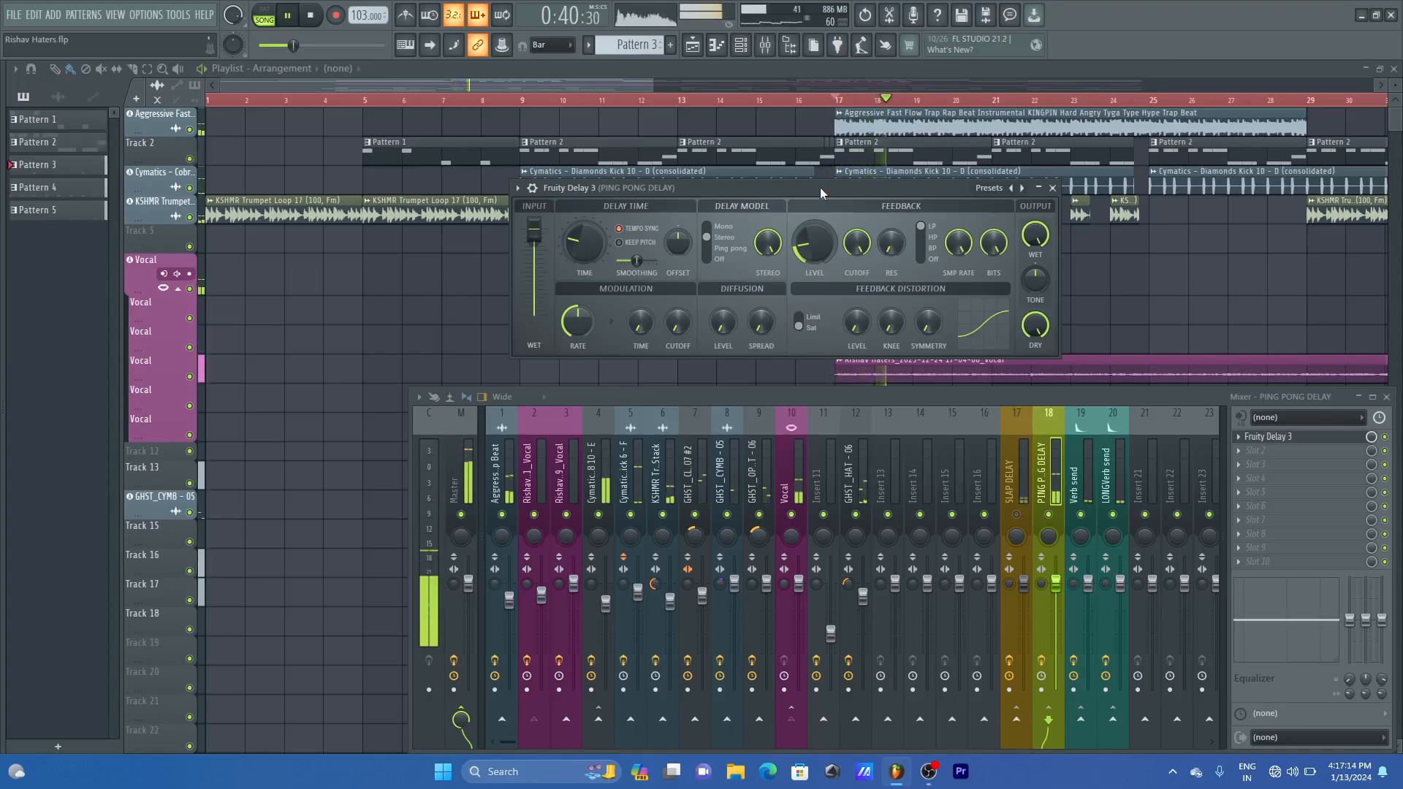
pyautogui.press('space')
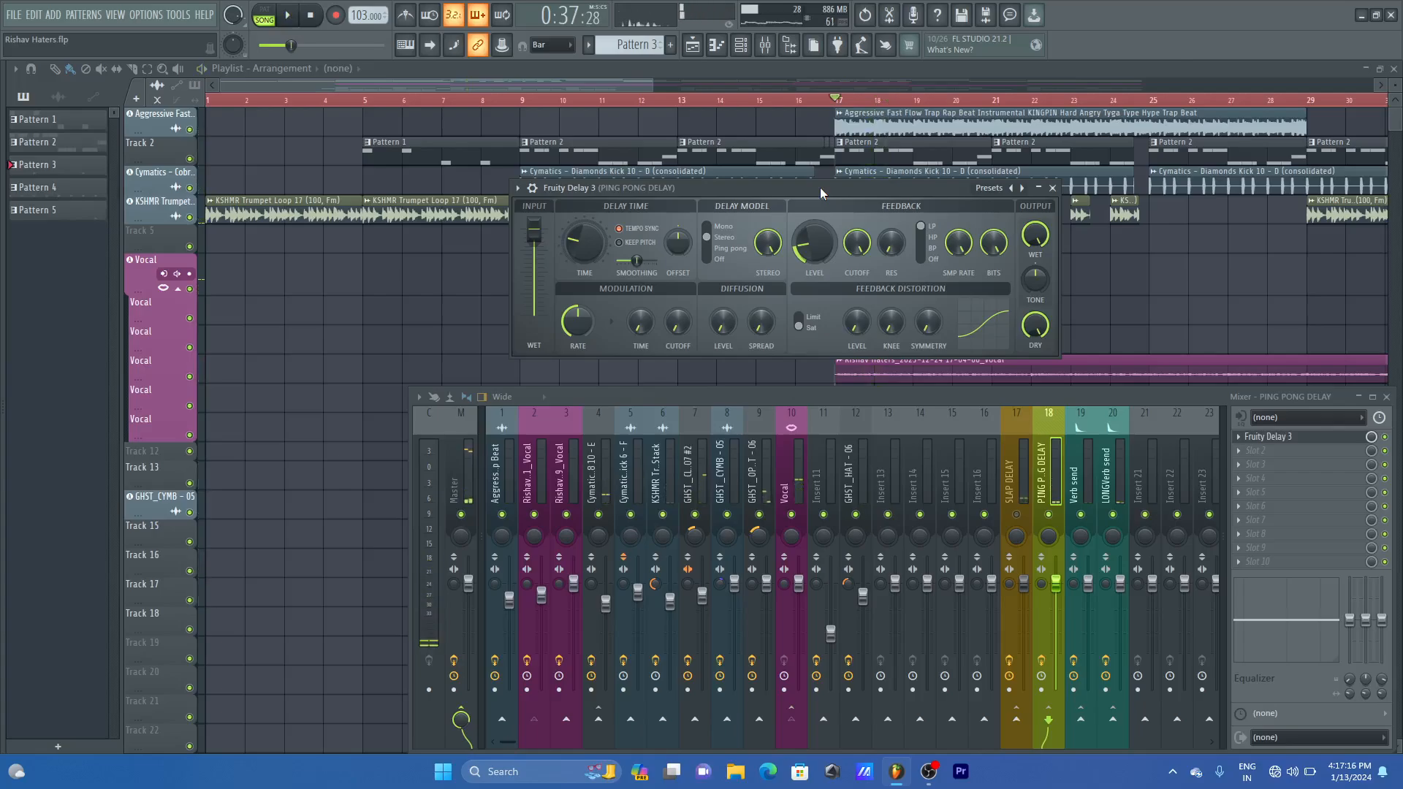
pyautogui.hotkey('ctrl', 's')
# - Place the playhead at bar 2 to read the length of one bar, and reopen the PING PONG DELAY track's Fruity Delay 3
pyautogui.moveTo(638, 86); pyautogui.dragTo(292, 82)
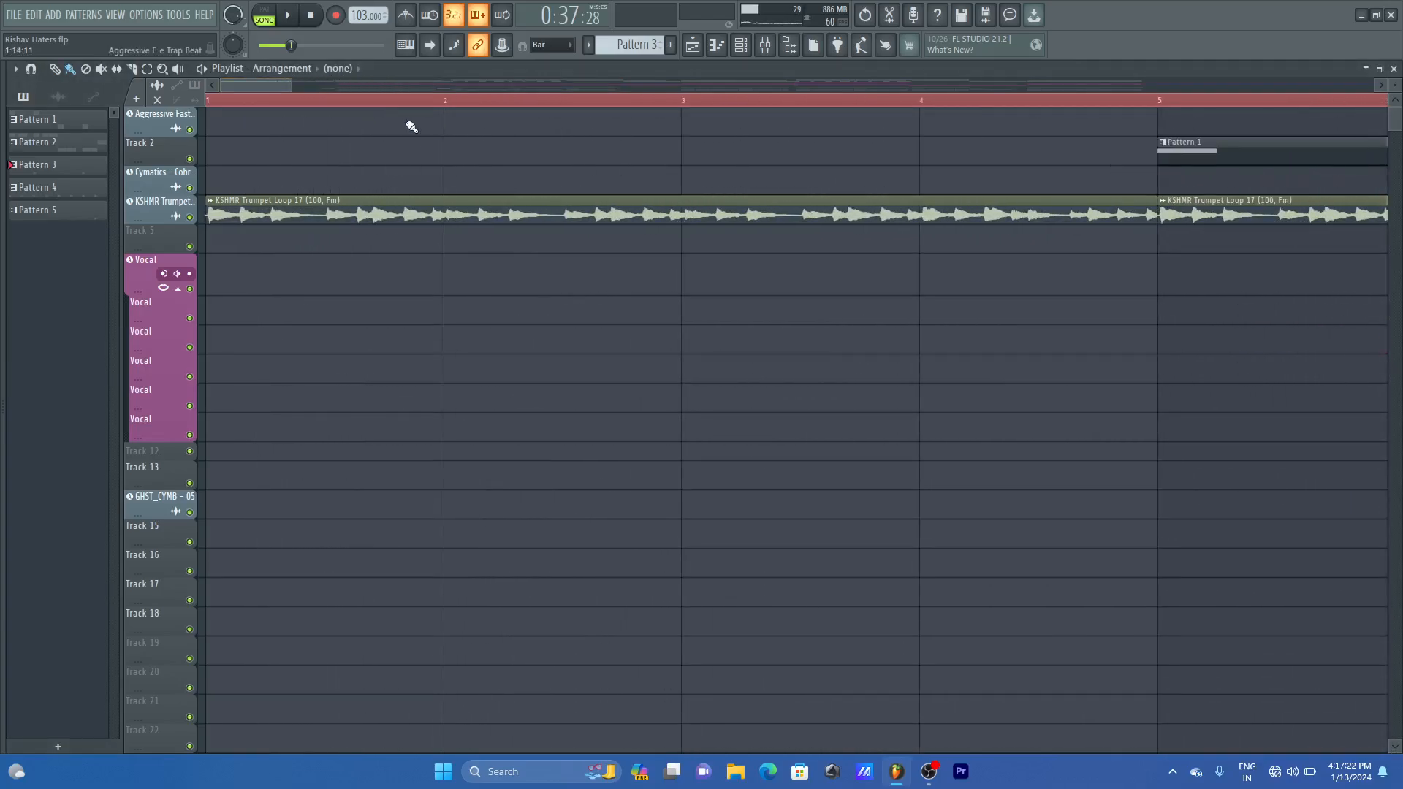
pyautogui.click(446, 102)
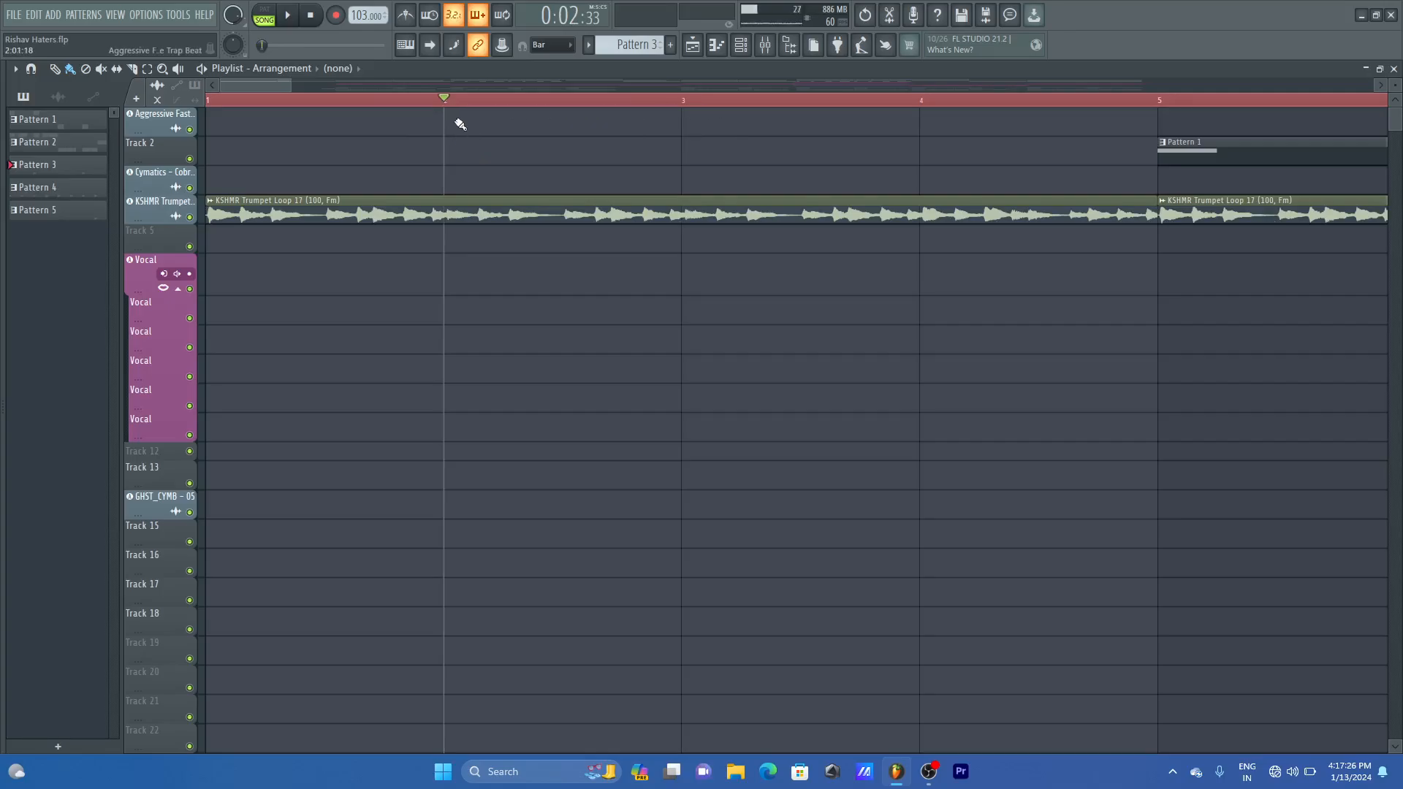
pyautogui.click(765, 45)
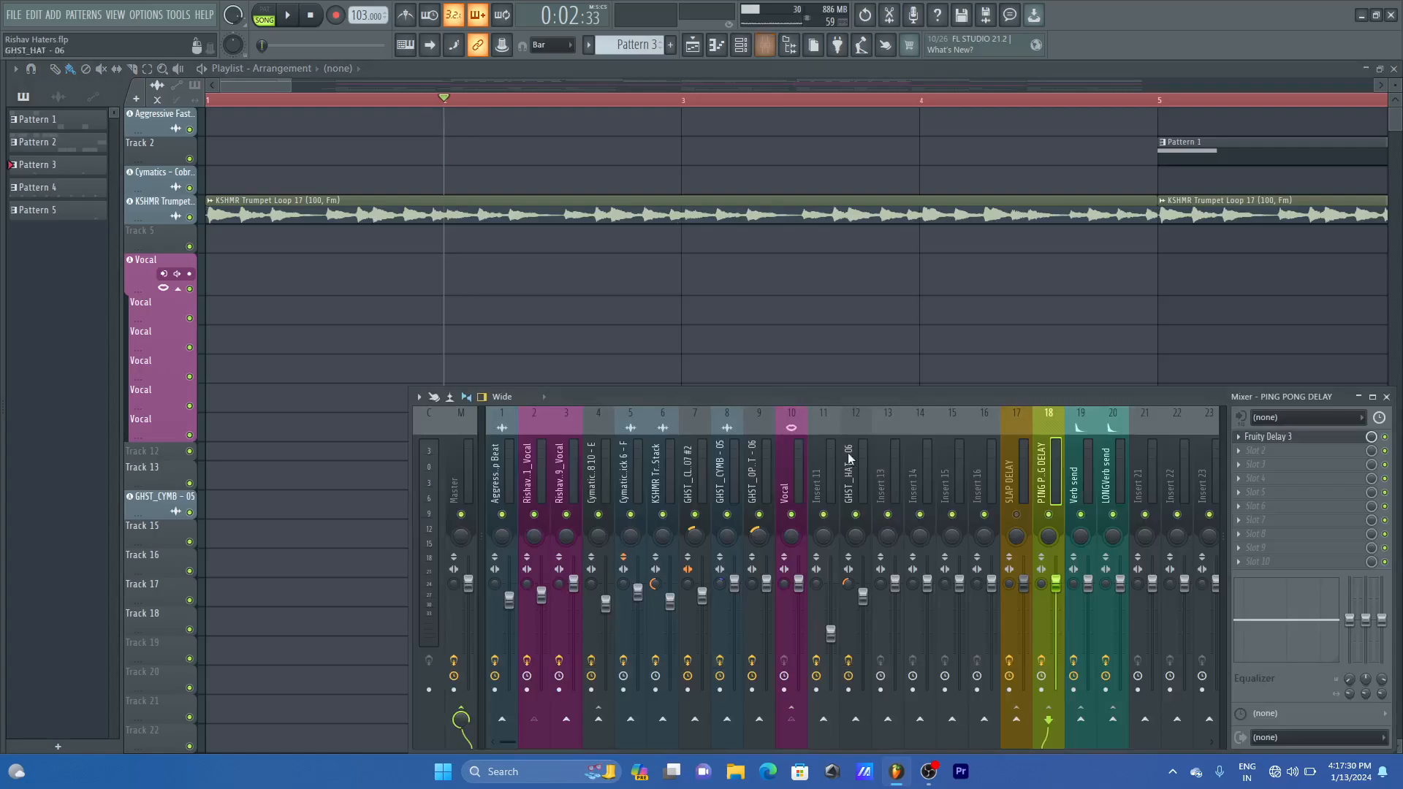
pyautogui.click(1286, 436)
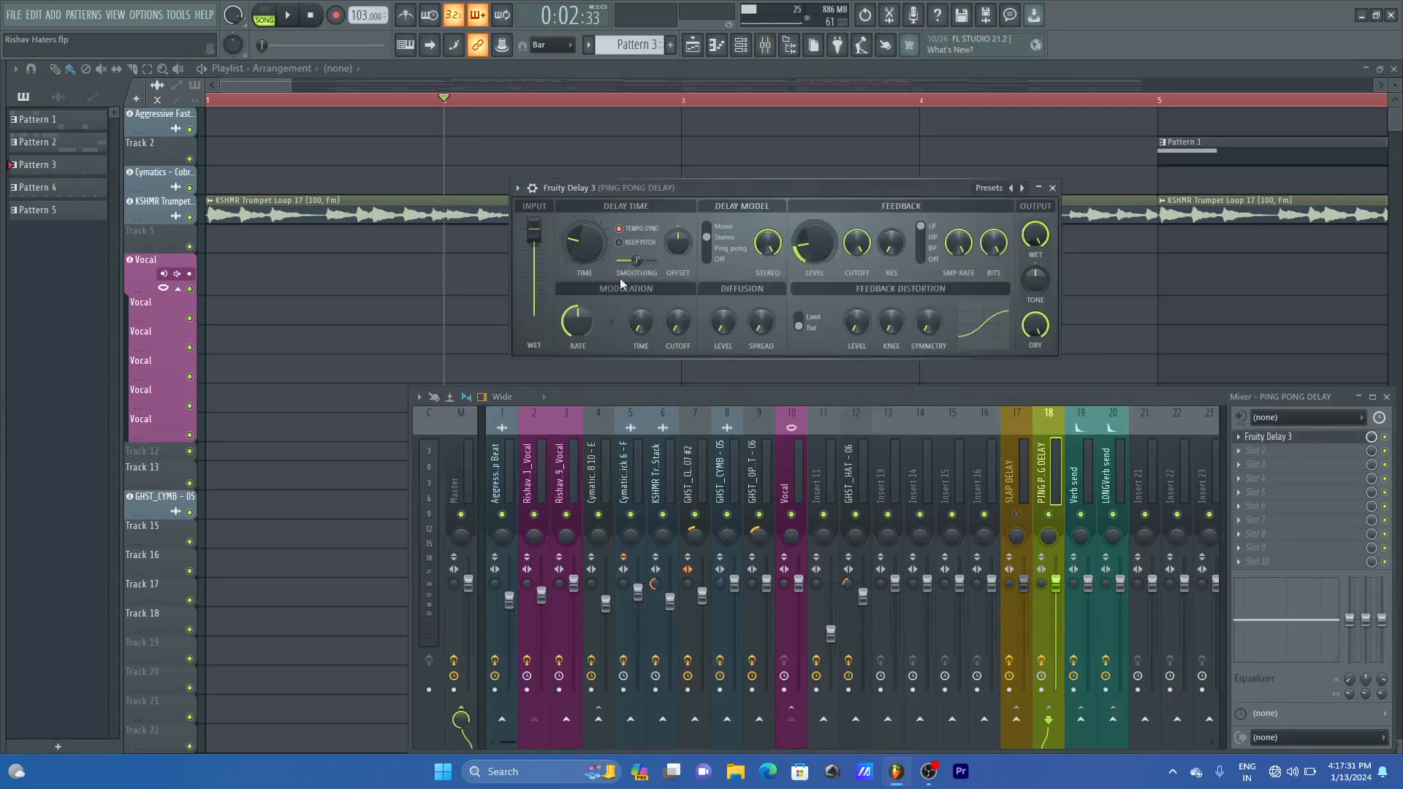
# - Turn off tempo sync for the ping pong delay and raise its delay time to roughly two thirds of the range
pyautogui.click(650, 238)
pyautogui.moveTo(584, 249); pyautogui.dragTo(584, 276)
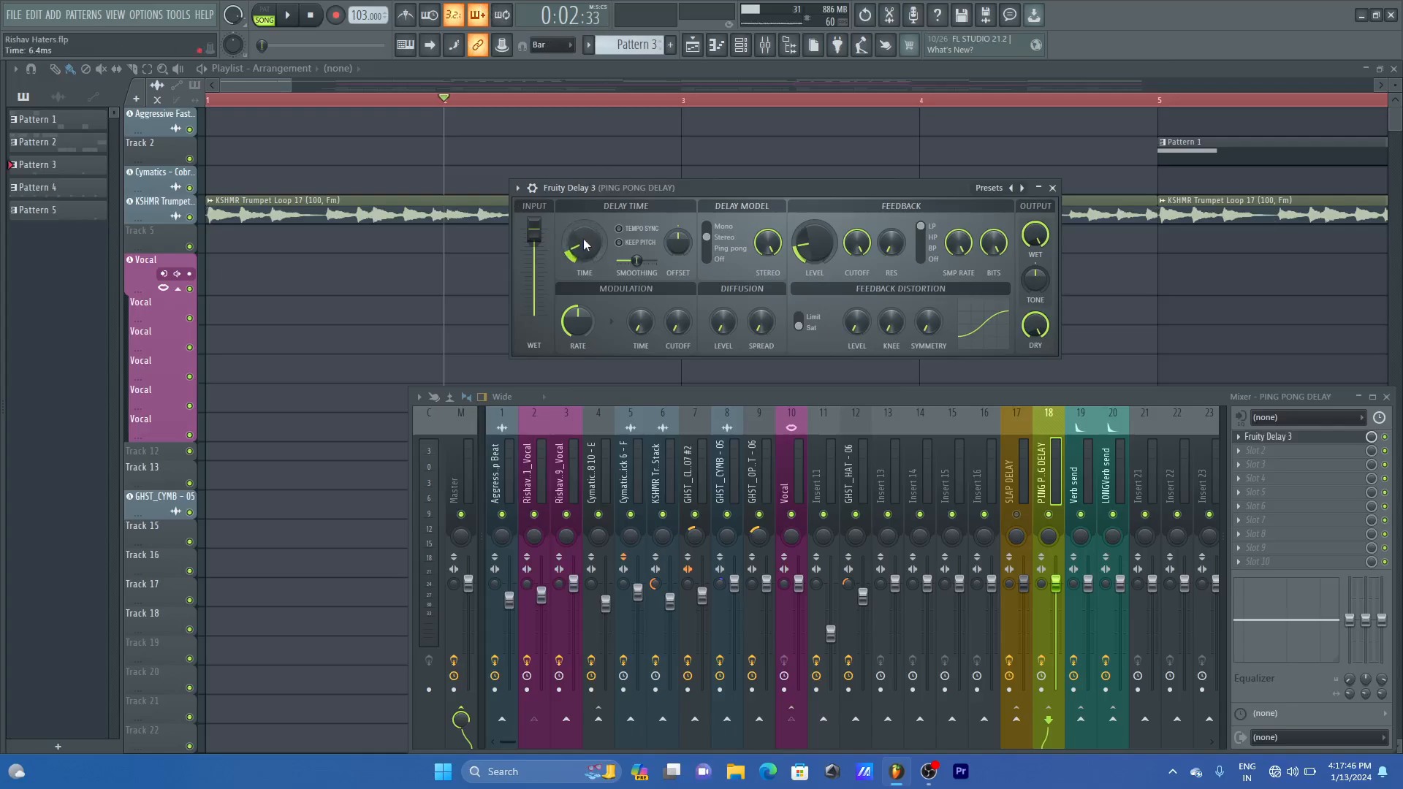
pyautogui.moveTo(585, 245); pyautogui.dragTo(585, 215)
pyautogui.moveTo(584, 243); pyautogui.dragTo(595, 224)
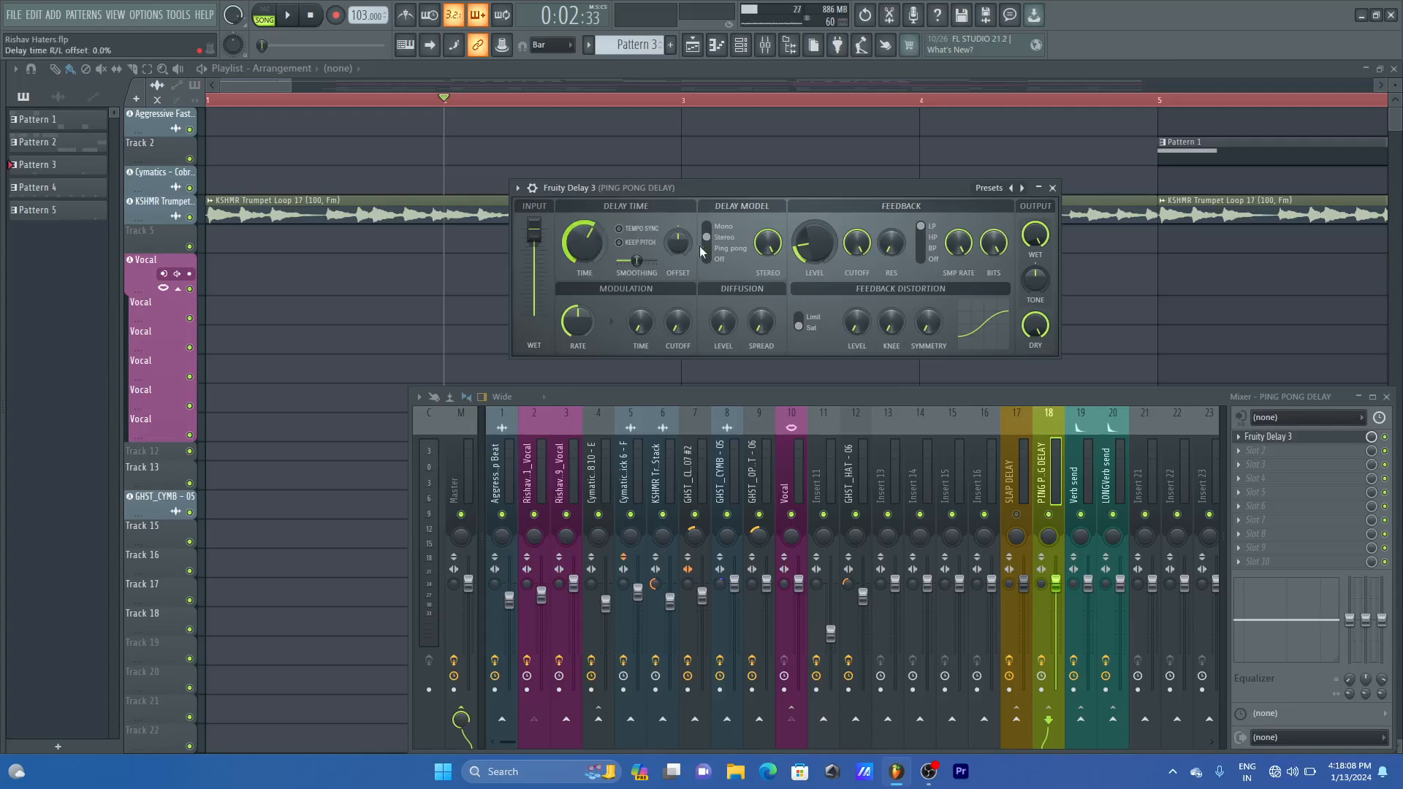
pyautogui.moveTo(862, 187); pyautogui.dragTo(864, 191)
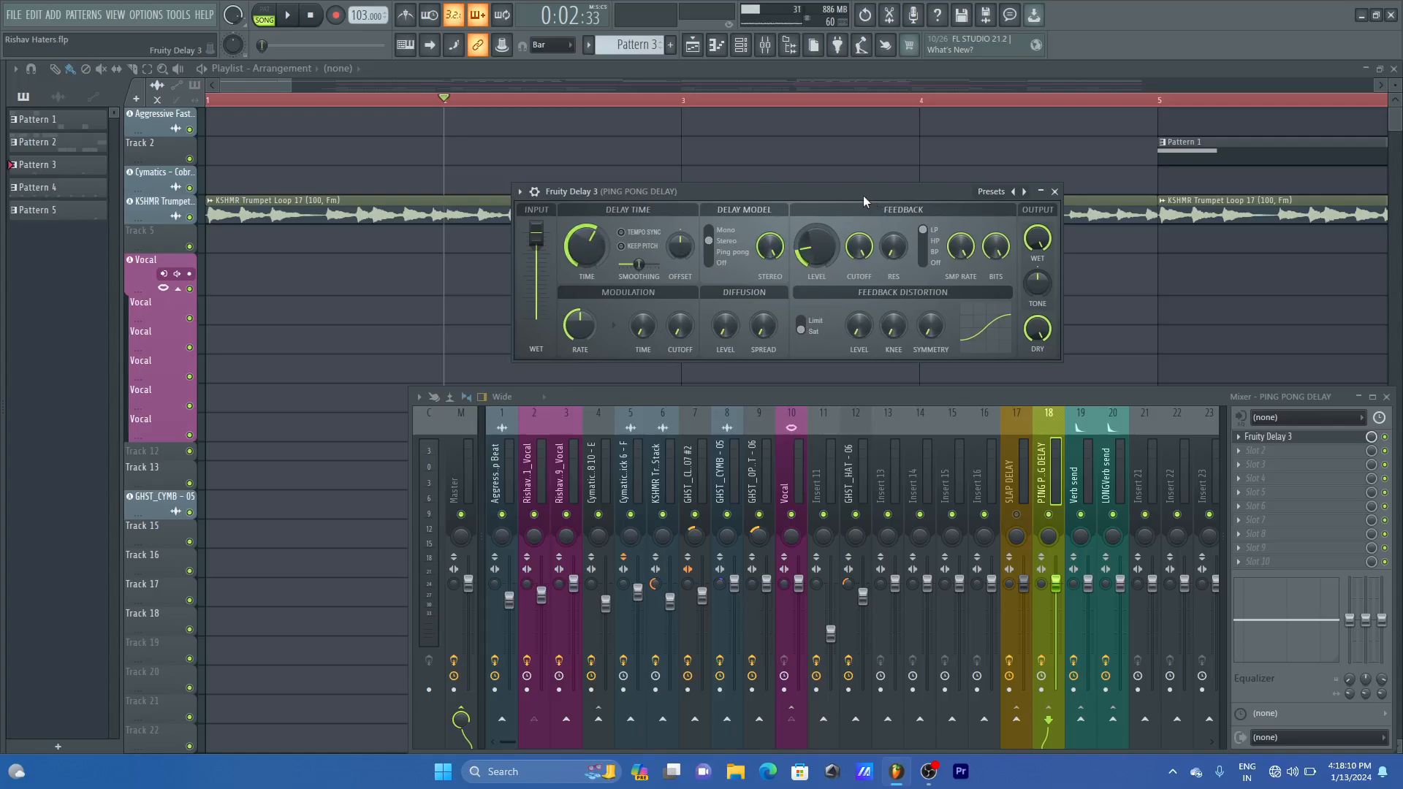
pyautogui.click(629, 239)
pyautogui.click(630, 239)
# - Return the playhead to bar 17 and listen to the ping pong delay with its unsynced delay time
pyautogui.press('space')
pyautogui.press('space')
pyautogui.moveTo(290, 81); pyautogui.dragTo(860, 130)
pyautogui.click(641, 100)
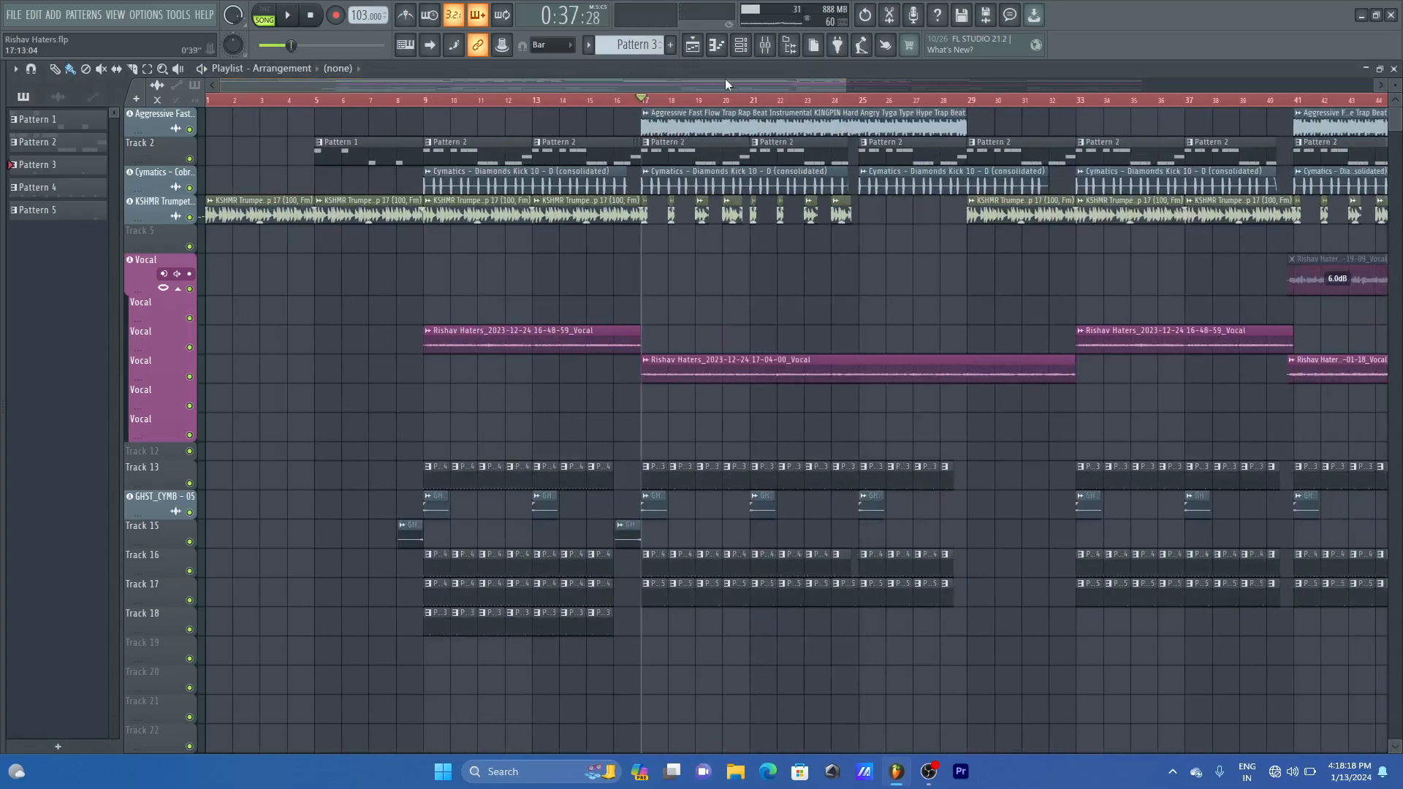
pyautogui.click(765, 48)
pyautogui.press('space')
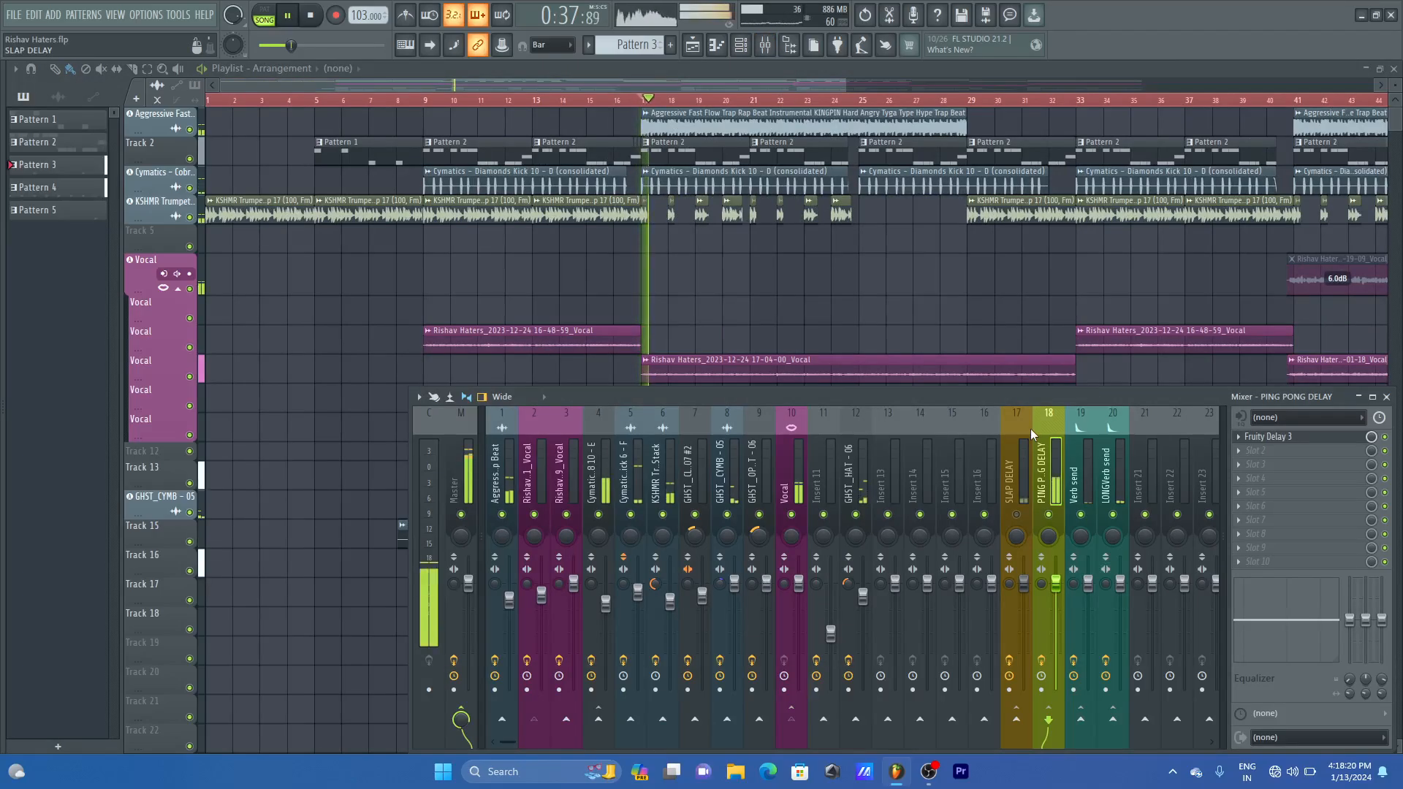
pyautogui.press('space')
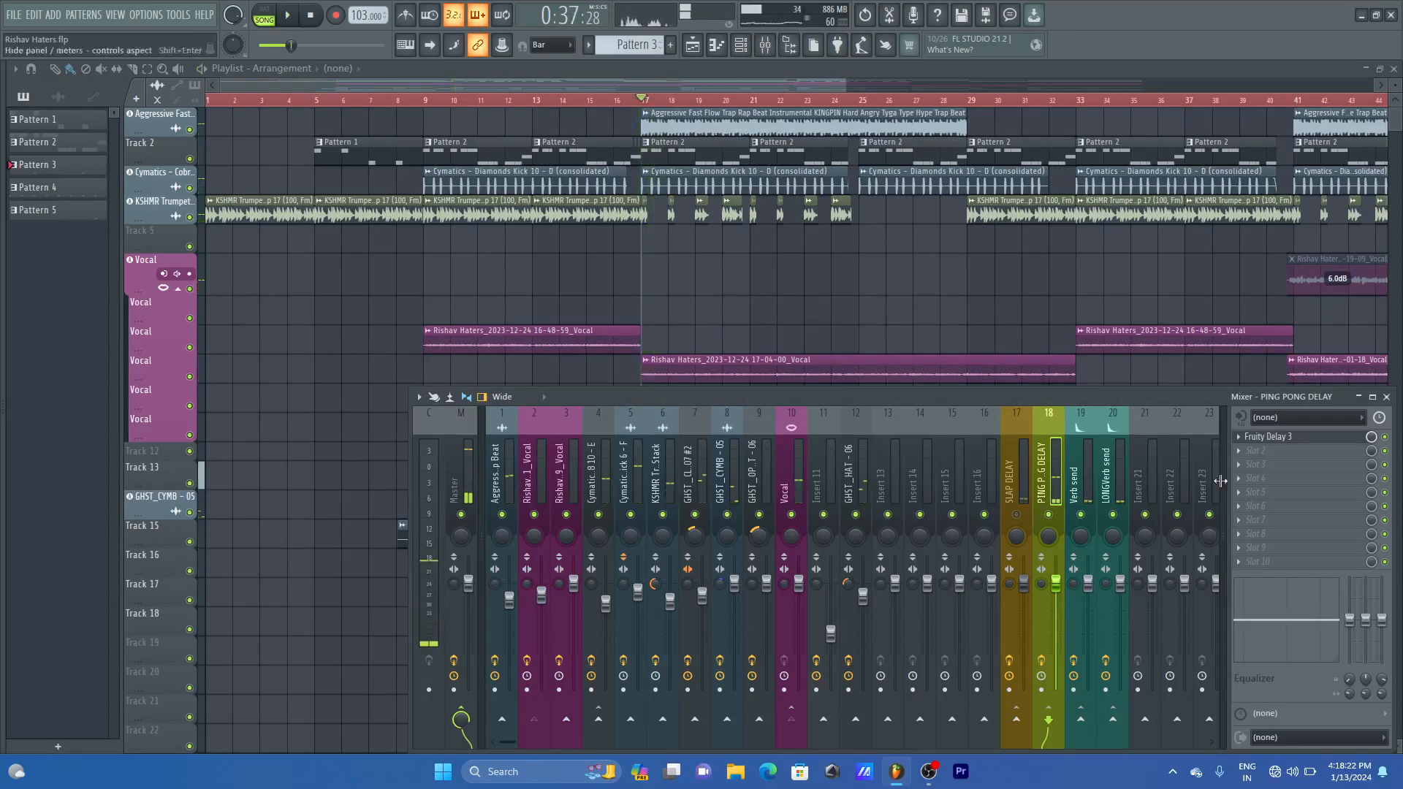
# - Switch Fruity Delay 3 on the PING PONG DELAY track to the Ping pong model, pan it hard left and audition it
pyautogui.click(1303, 442)
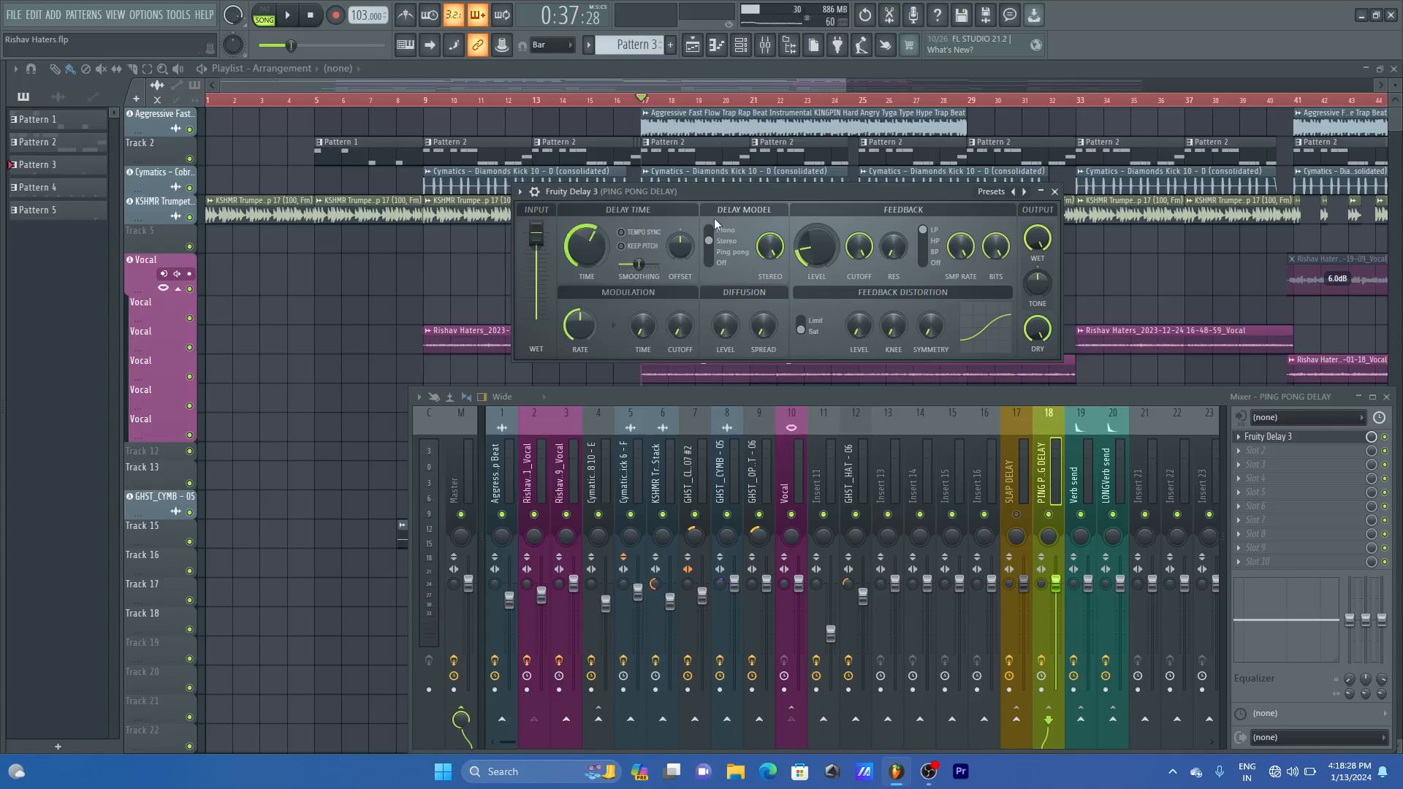
pyautogui.click(724, 254)
pyautogui.moveTo(679, 247); pyautogui.dragTo(680, 282)
pyautogui.press('space')
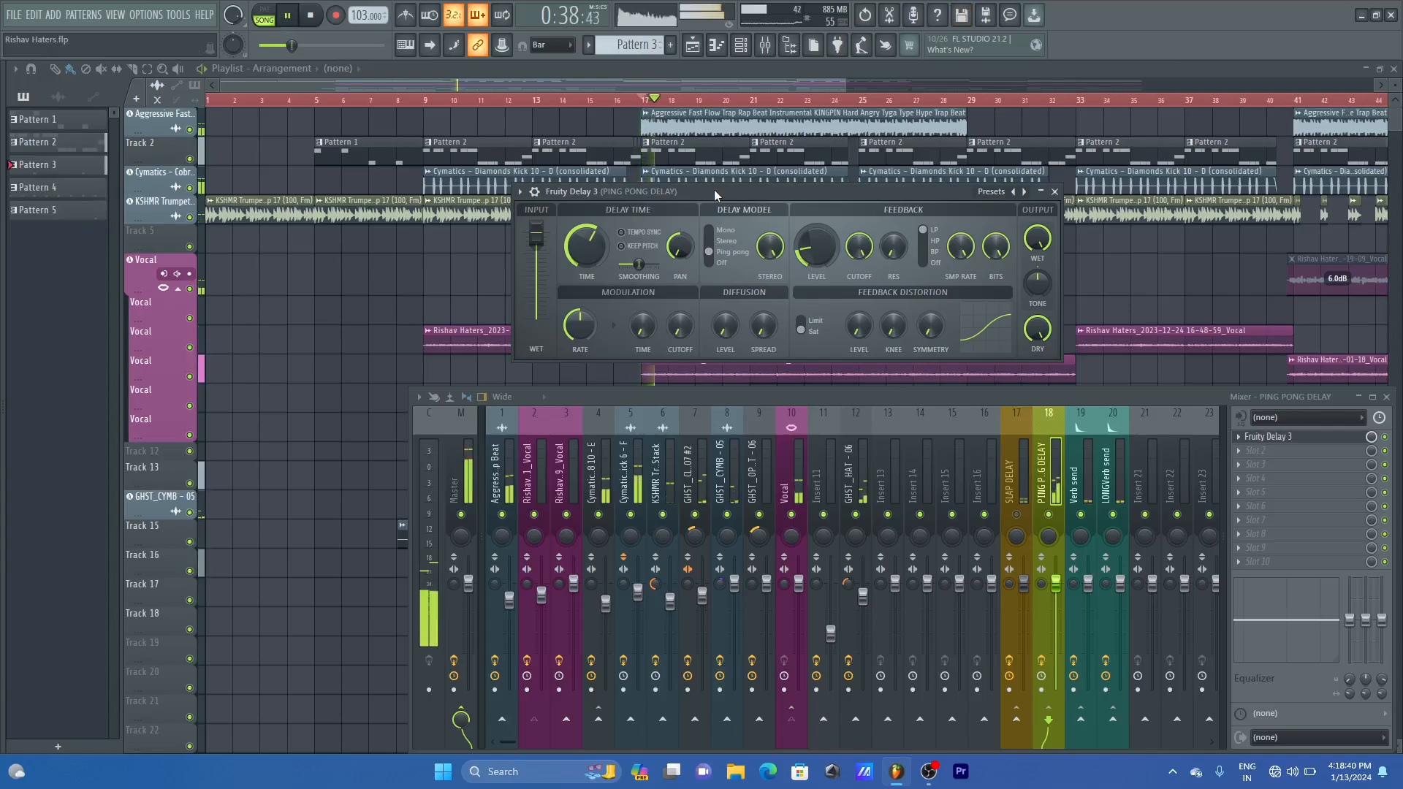
pyautogui.press('space')
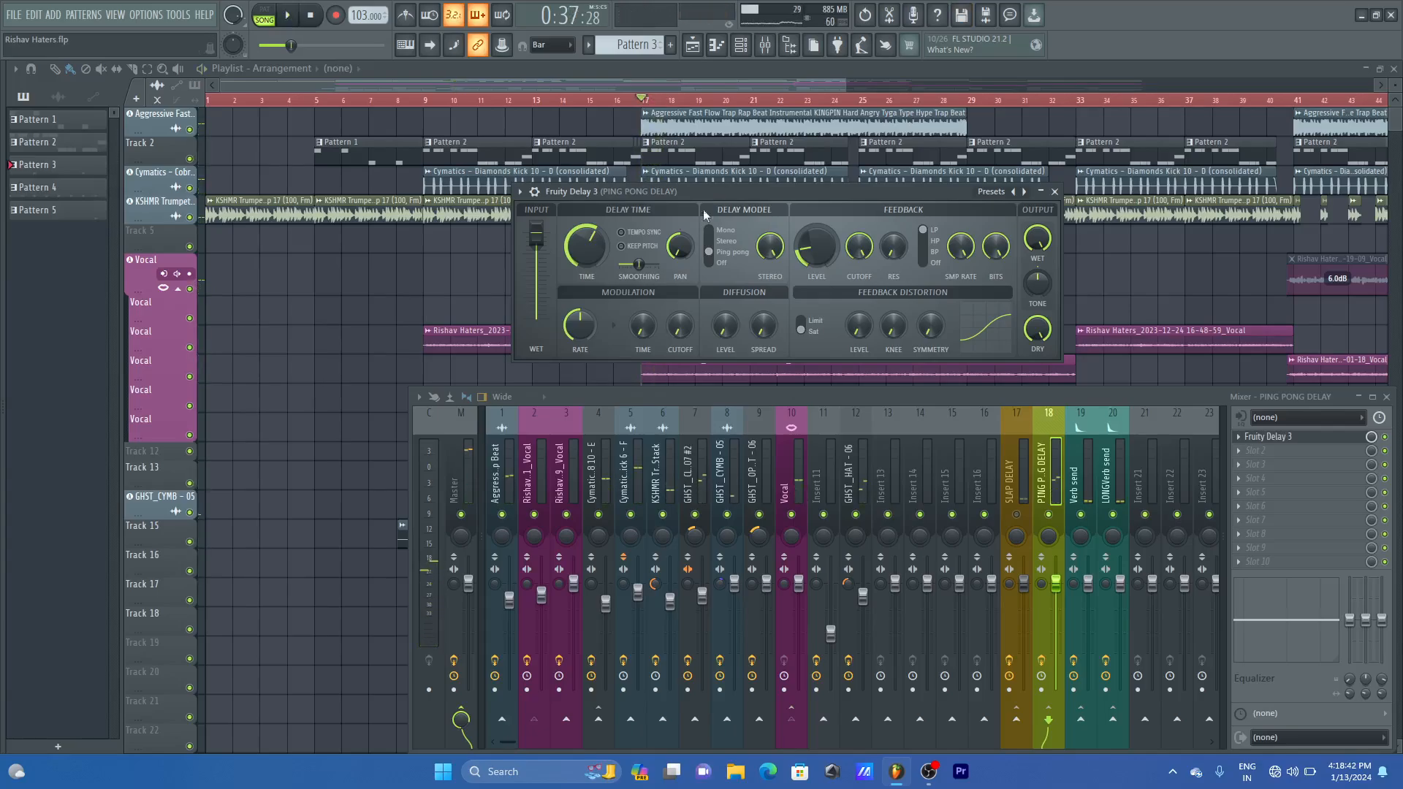
# - Try the ping pong delay with its pan at about -58%, then pan it hard left again
pyautogui.moveTo(684, 244); pyautogui.dragTo(684, 232)
pyautogui.press('space')
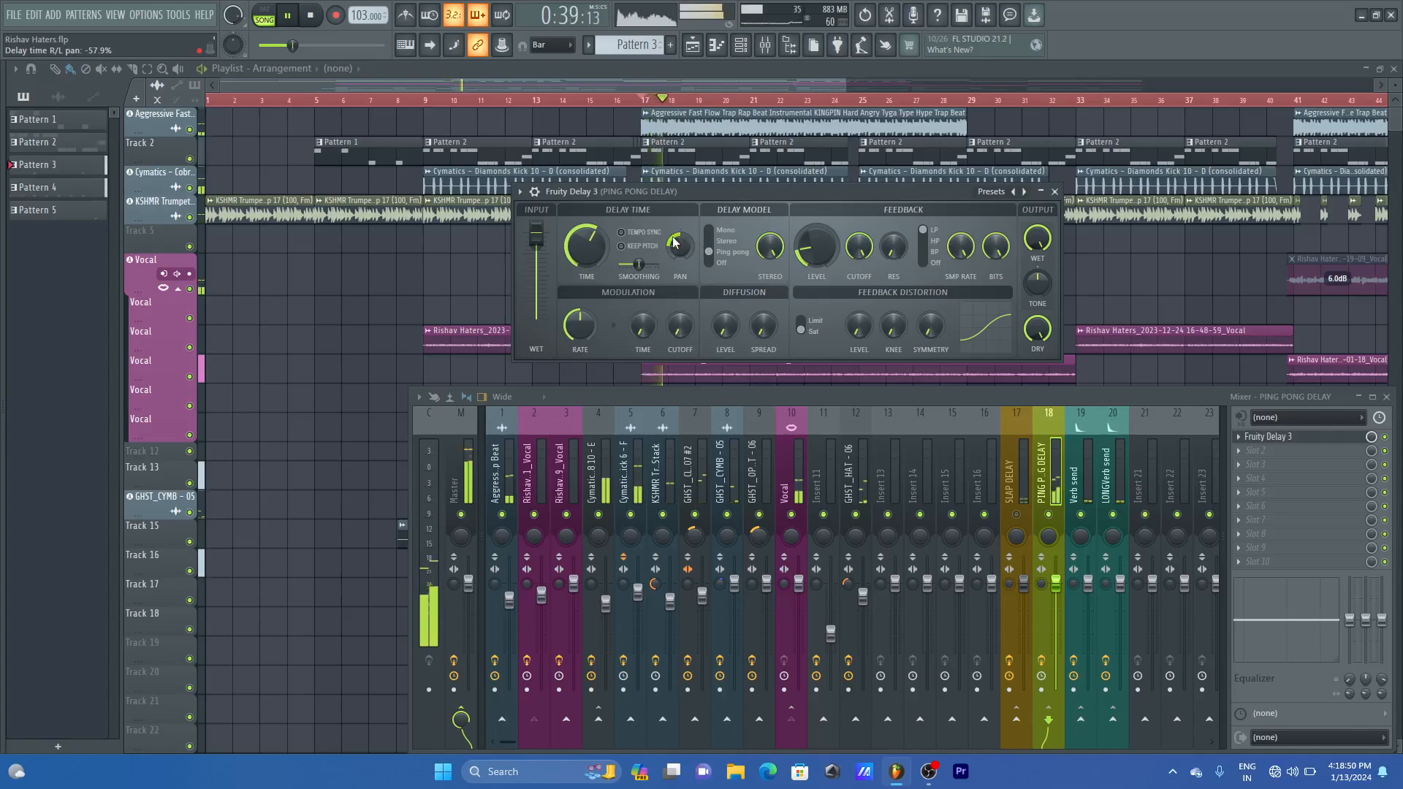
pyautogui.press('space')
pyautogui.moveTo(673, 235); pyautogui.dragTo(672, 265)
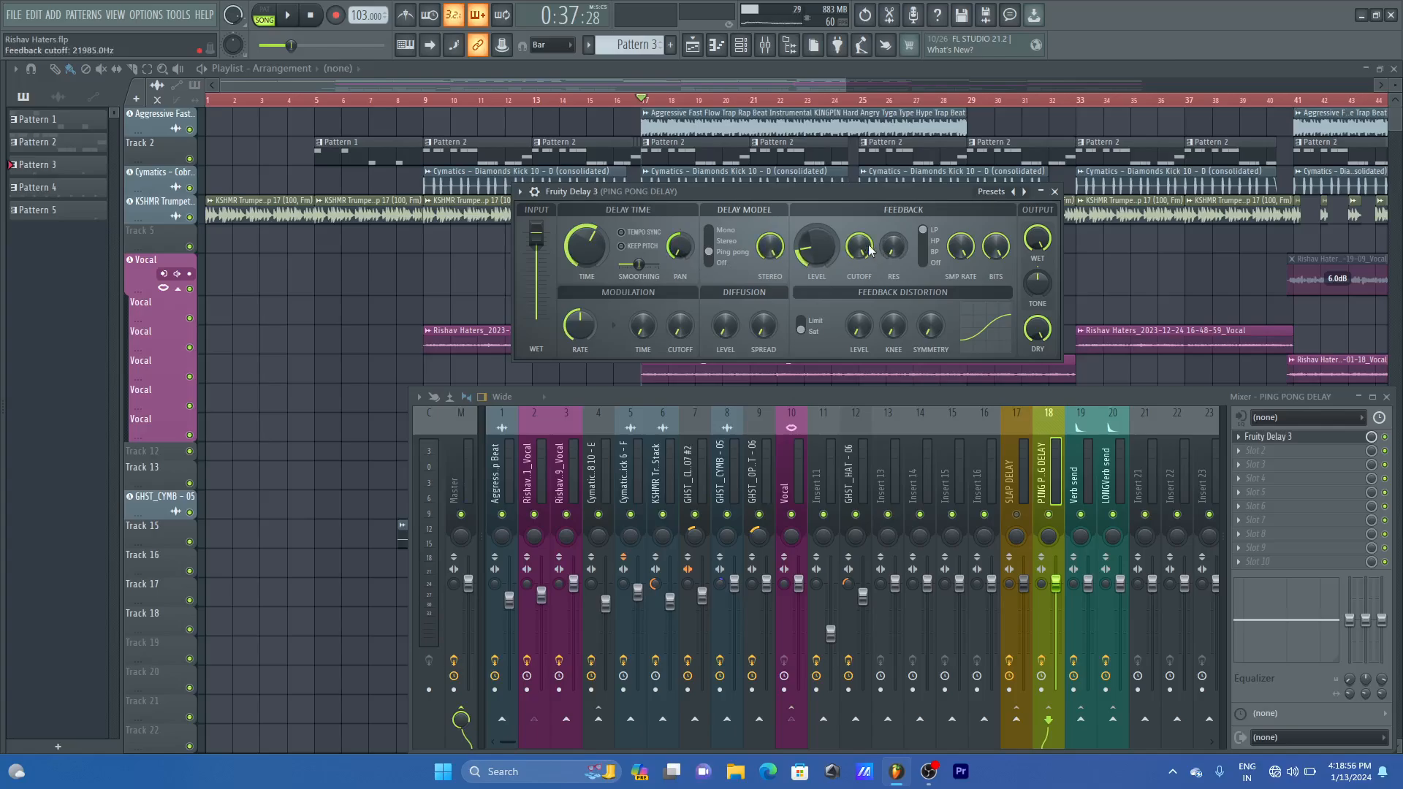
# - Lower the ping pong delay's feedback cutoff to about 4690 Hz while listening to the song from bar 17
pyautogui.moveTo(863, 249)
pyautogui.mouseDown()
pyautogui.moveTo(863, 278)
pyautogui.moveTo(864, 249)
pyautogui.mouseUp()
pyautogui.press('space')
pyautogui.moveTo(865, 246)
pyautogui.mouseDown()
pyautogui.moveTo(864, 299)
pyautogui.moveTo(864, 270)
pyautogui.mouseUp()
pyautogui.moveTo(859, 246); pyautogui.dragTo(860, 240)
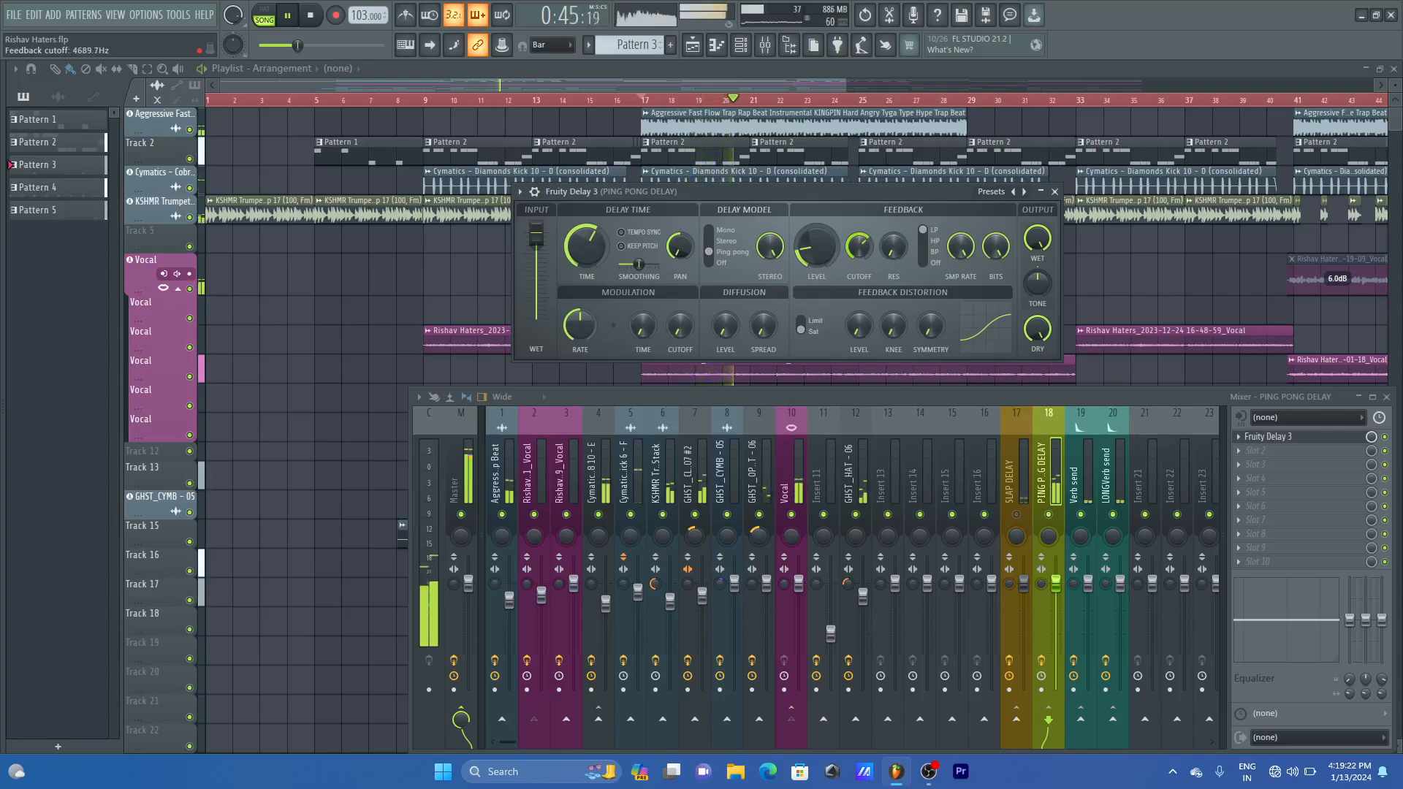
pyautogui.press('space')
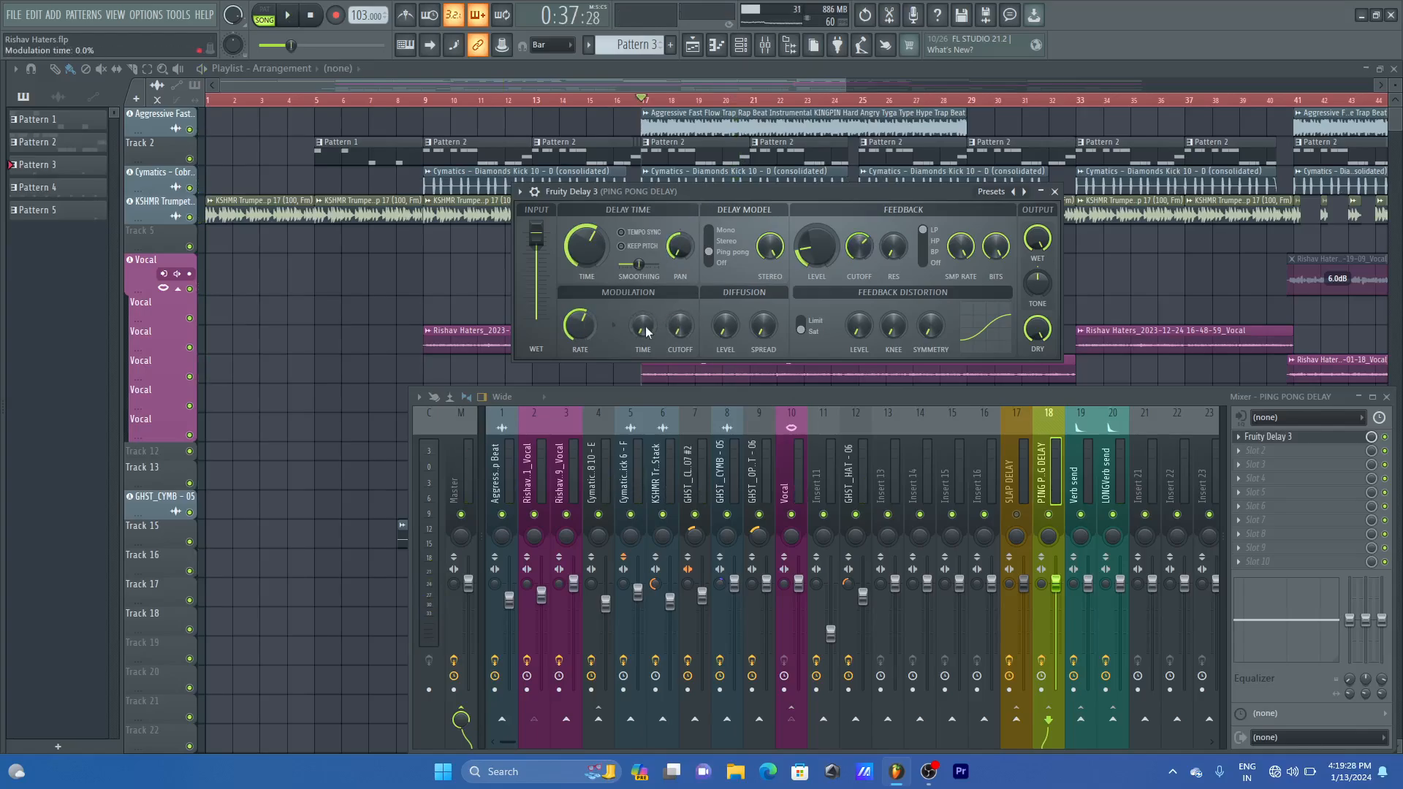
# - Raise the ping pong delay's modulation time and cutoff while auditioning it, and turn its dry output fully down
pyautogui.moveTo(644, 330)
pyautogui.mouseDown()
pyautogui.moveTo(644, 307)
pyautogui.moveTo(657, 316)
pyautogui.mouseUp()
pyautogui.press('space')
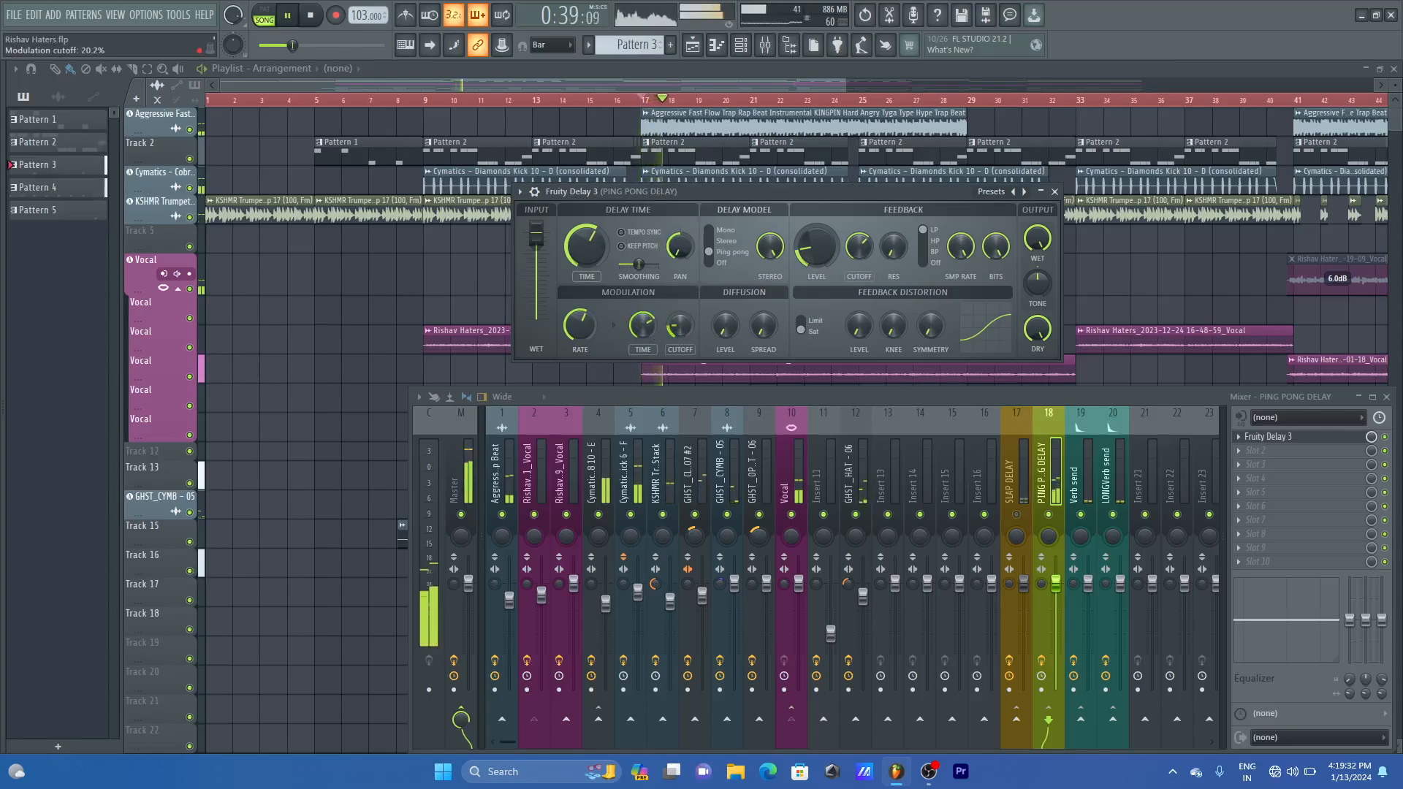
pyautogui.press('space')
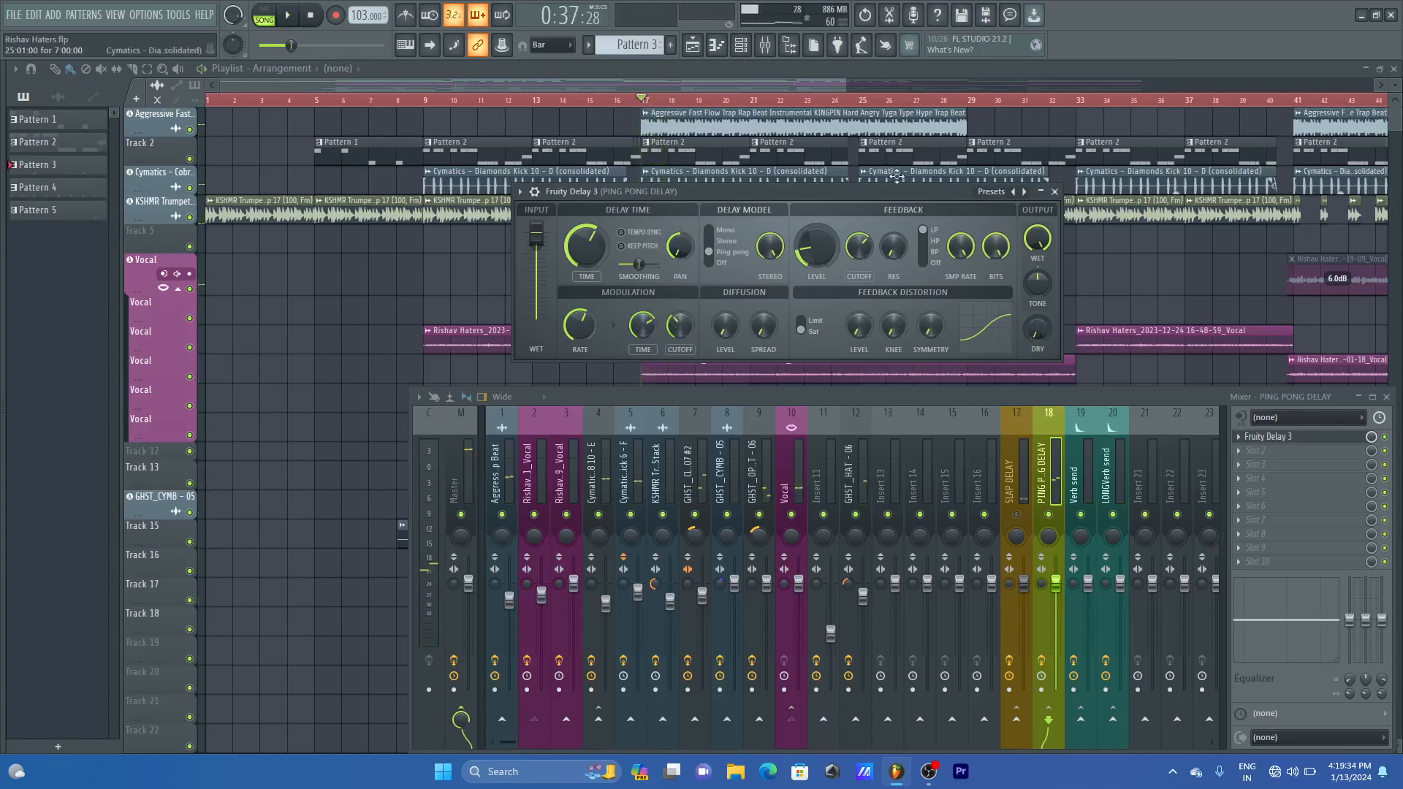
# - Adjust the ping pong delay's modulation cutoff while auditioning the song from bar 17
pyautogui.press('space')
pyautogui.moveTo(679, 326); pyautogui.dragTo(643, 340)
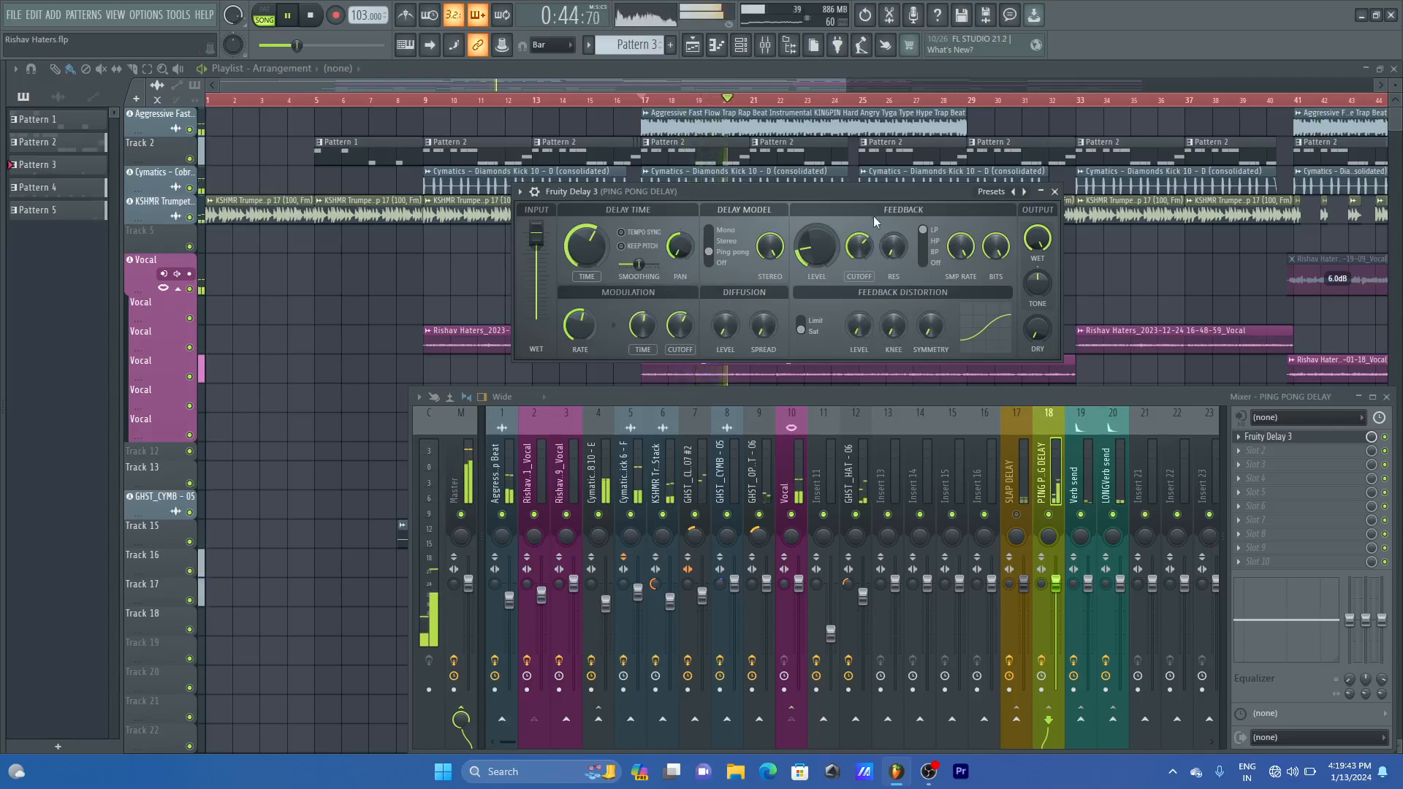
pyautogui.press('space')
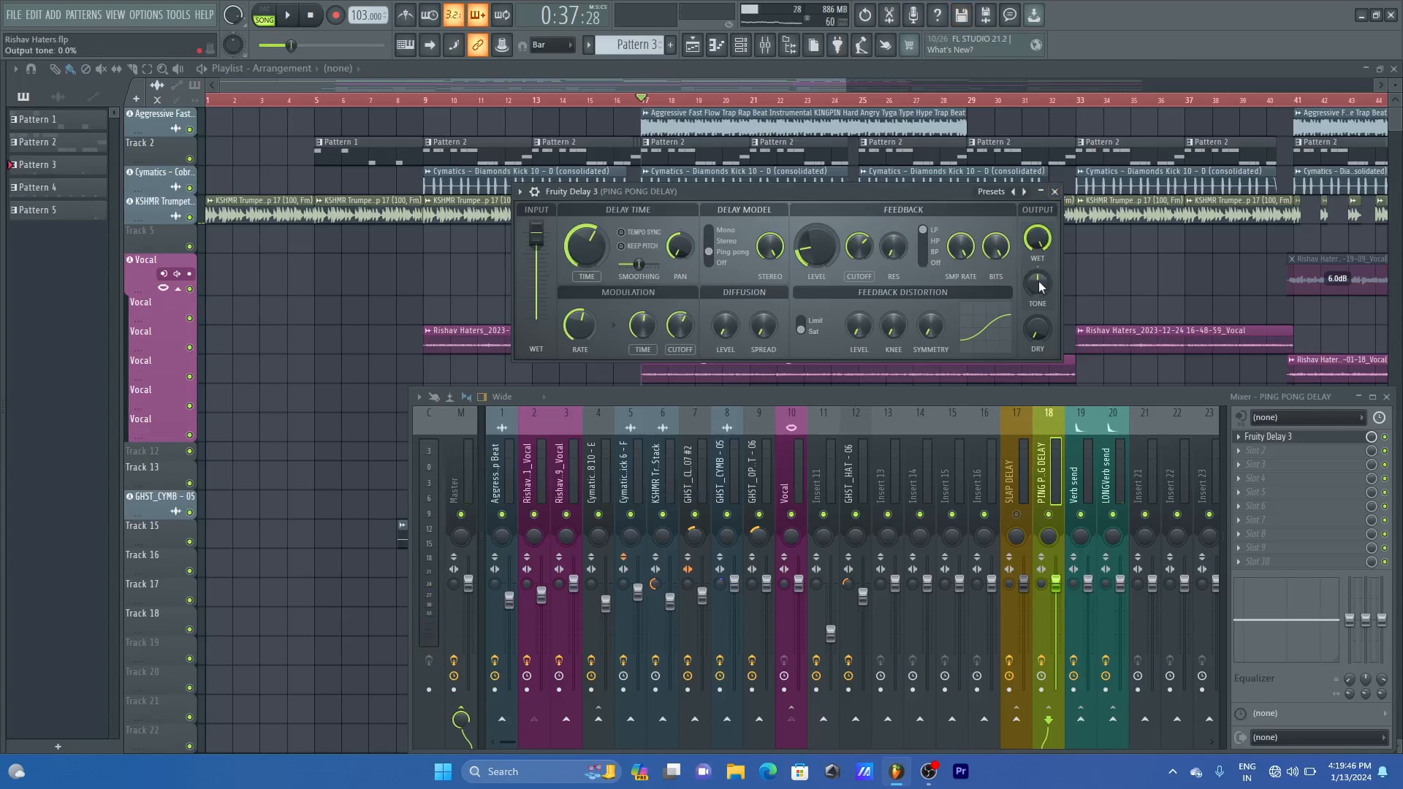
# - Try the ping pong delay's output tone at 100% and at about -96%, auditioning each setting
pyautogui.moveTo(1038, 280); pyautogui.dragTo(1038, 234)
pyautogui.press('space')
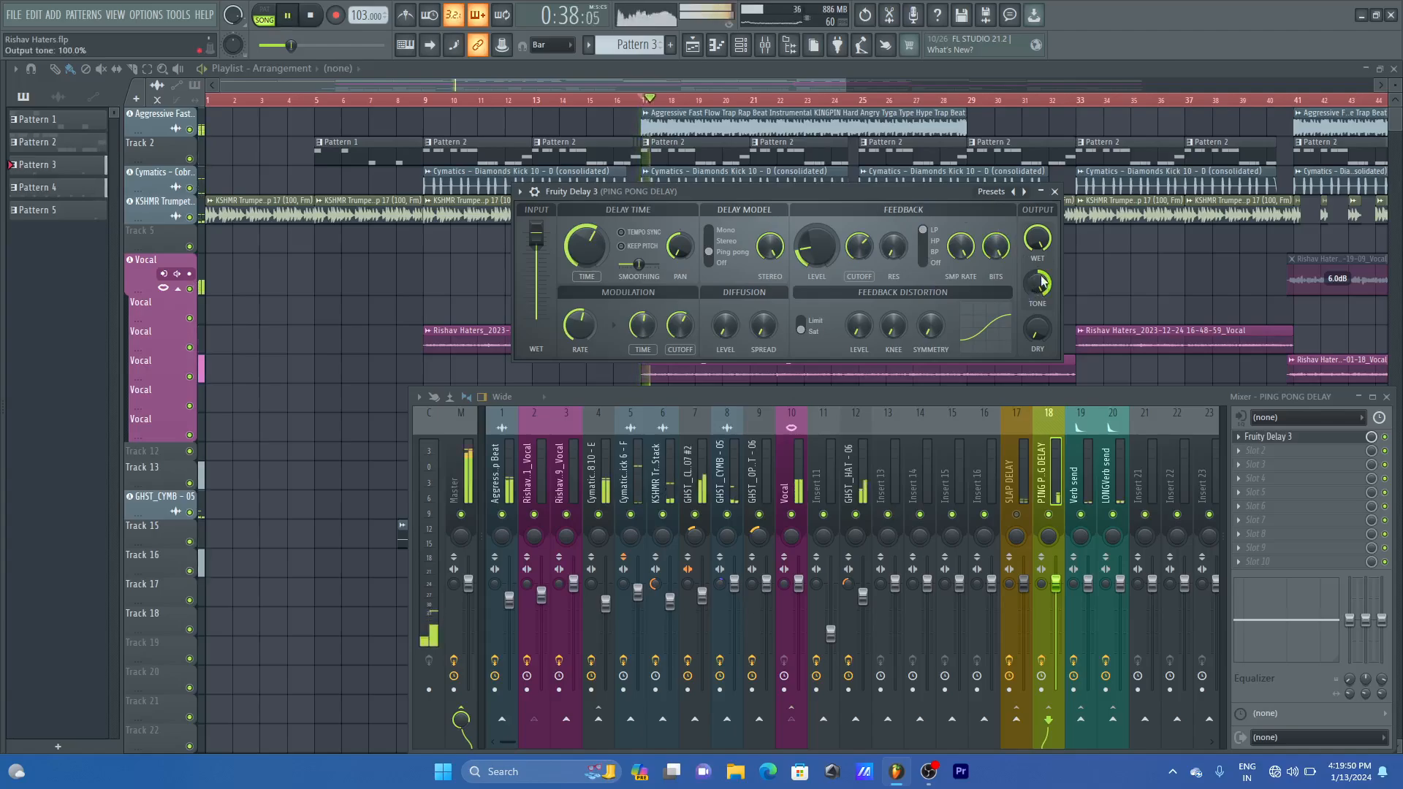
pyautogui.press('space')
pyautogui.moveTo(1038, 285); pyautogui.dragTo(1038, 344)
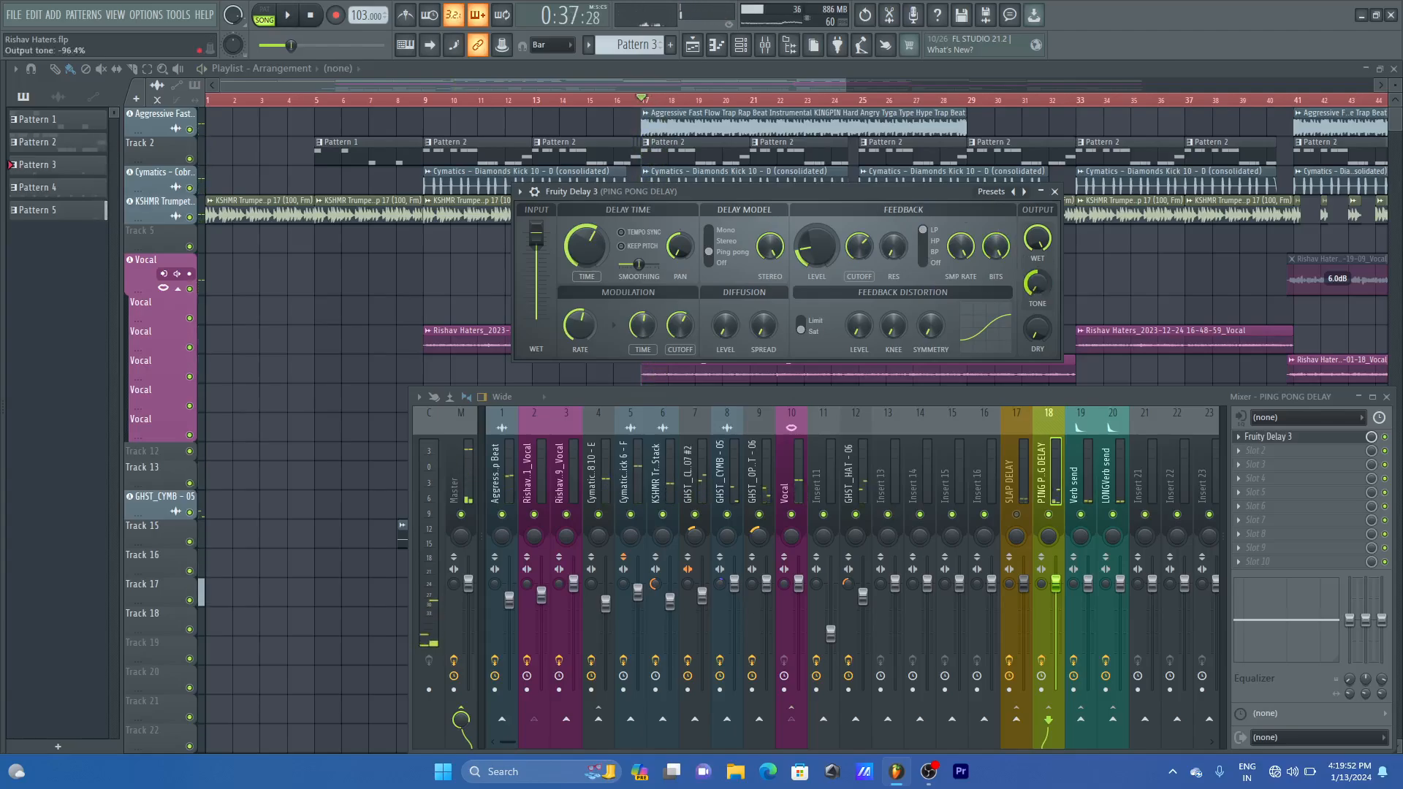
pyautogui.press('space')
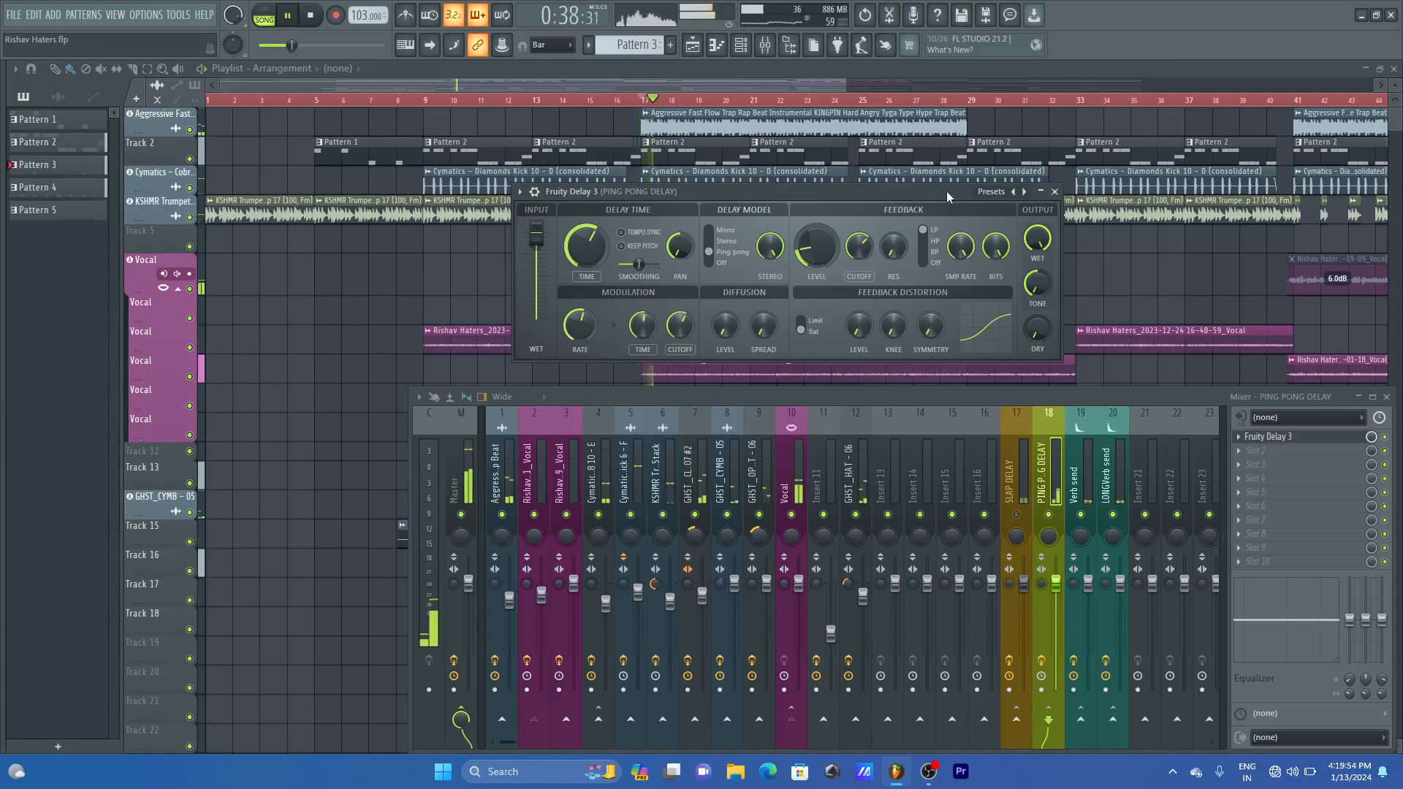
pyautogui.press('space')
# - Return the ping pong delay's output tone to about its centre and close Fruity Delay 3
pyautogui.rightClick(1039, 286)
pyautogui.click(1035, 285)
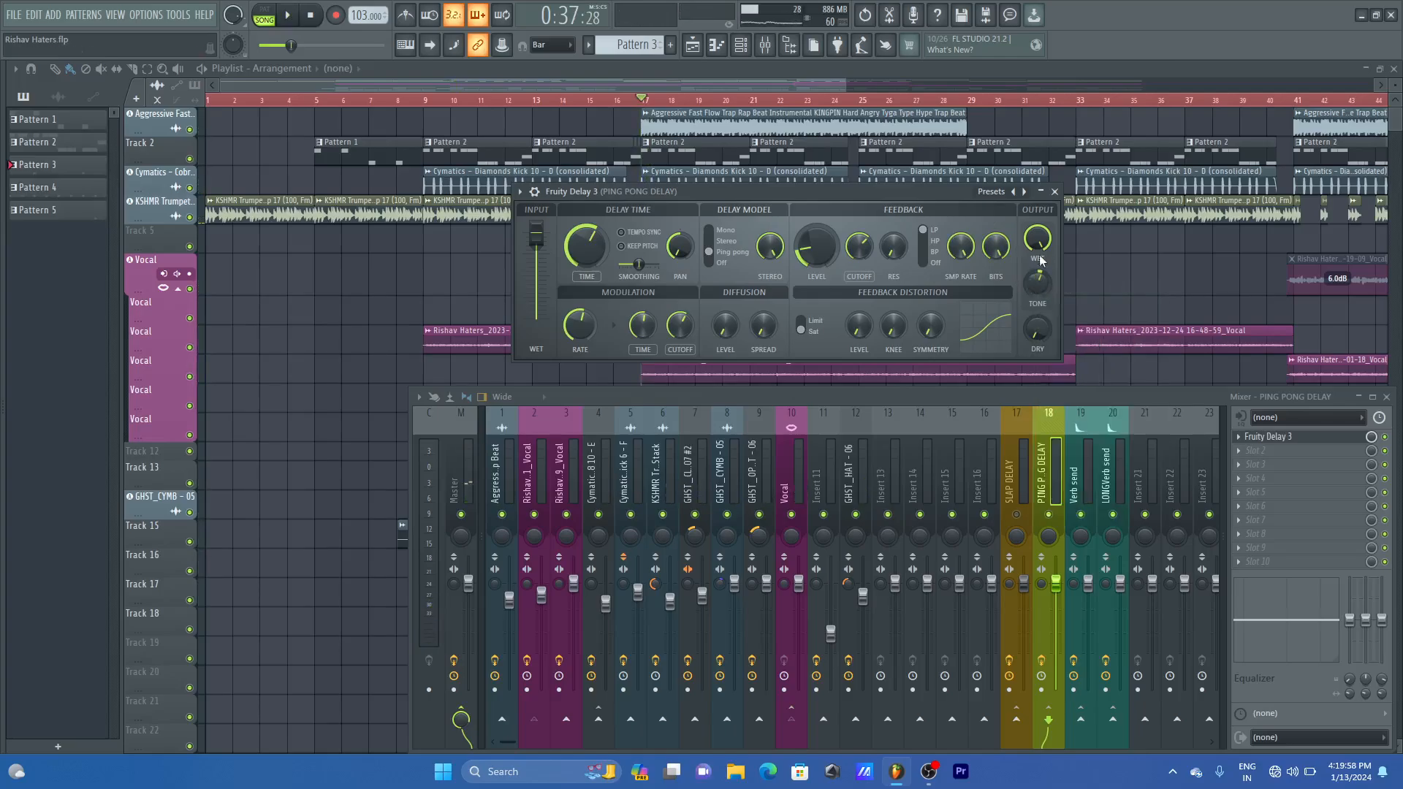
pyautogui.click(1055, 192)
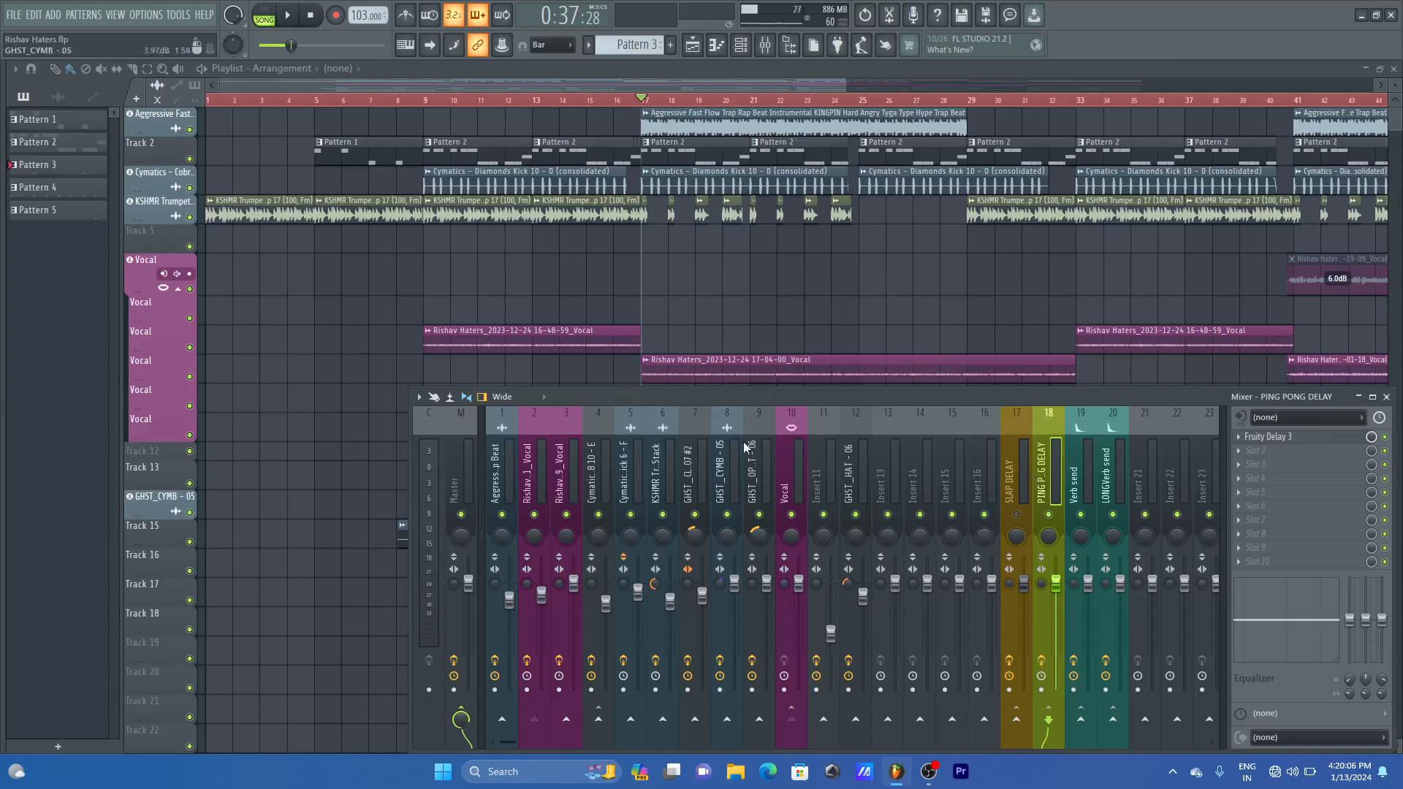
# - Lower the Vocal track's send level to the PING PONG DELAY track to about 44% while auditioning the song
pyautogui.click(787, 448)
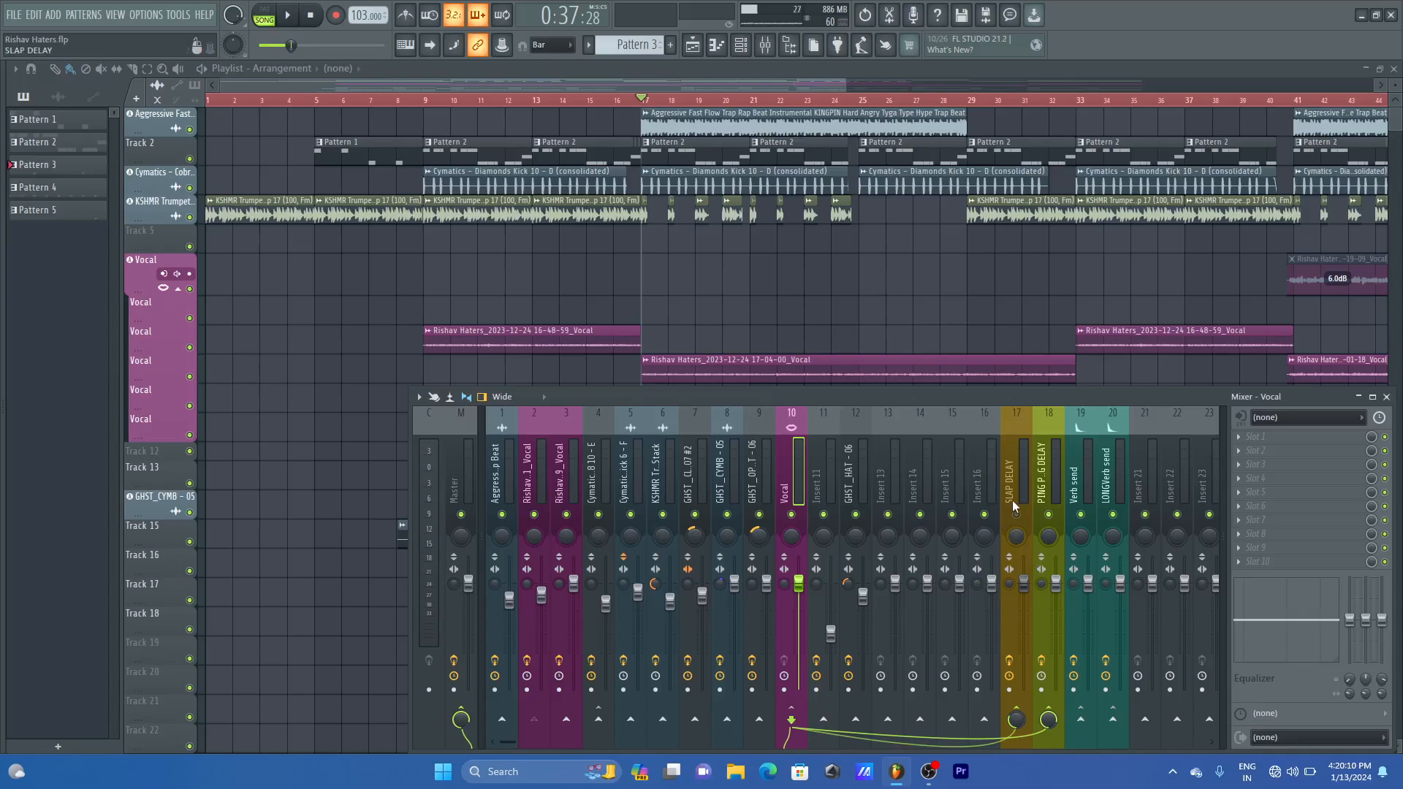
pyautogui.moveTo(1054, 726); pyautogui.dragTo(1054, 732)
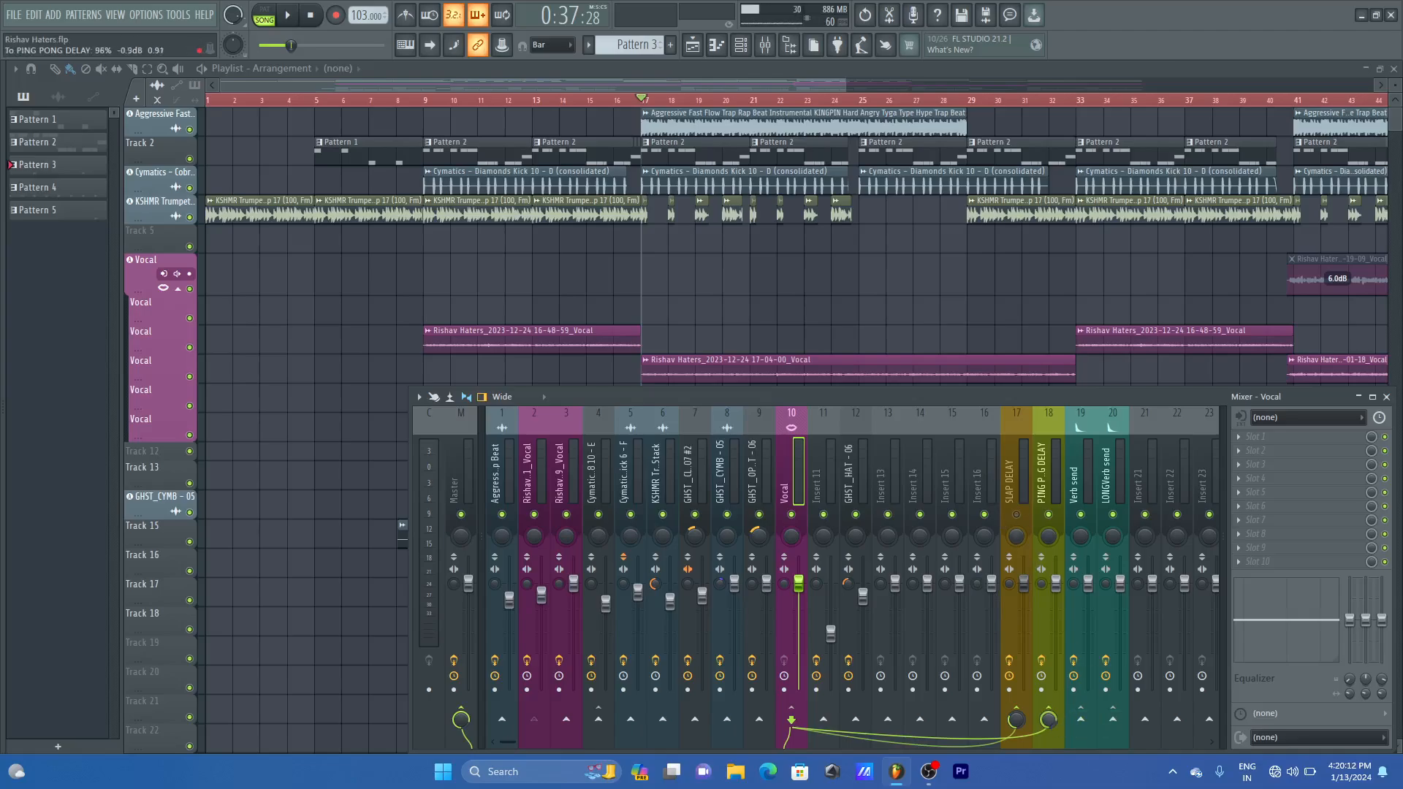
pyautogui.rightClick(1048, 720)
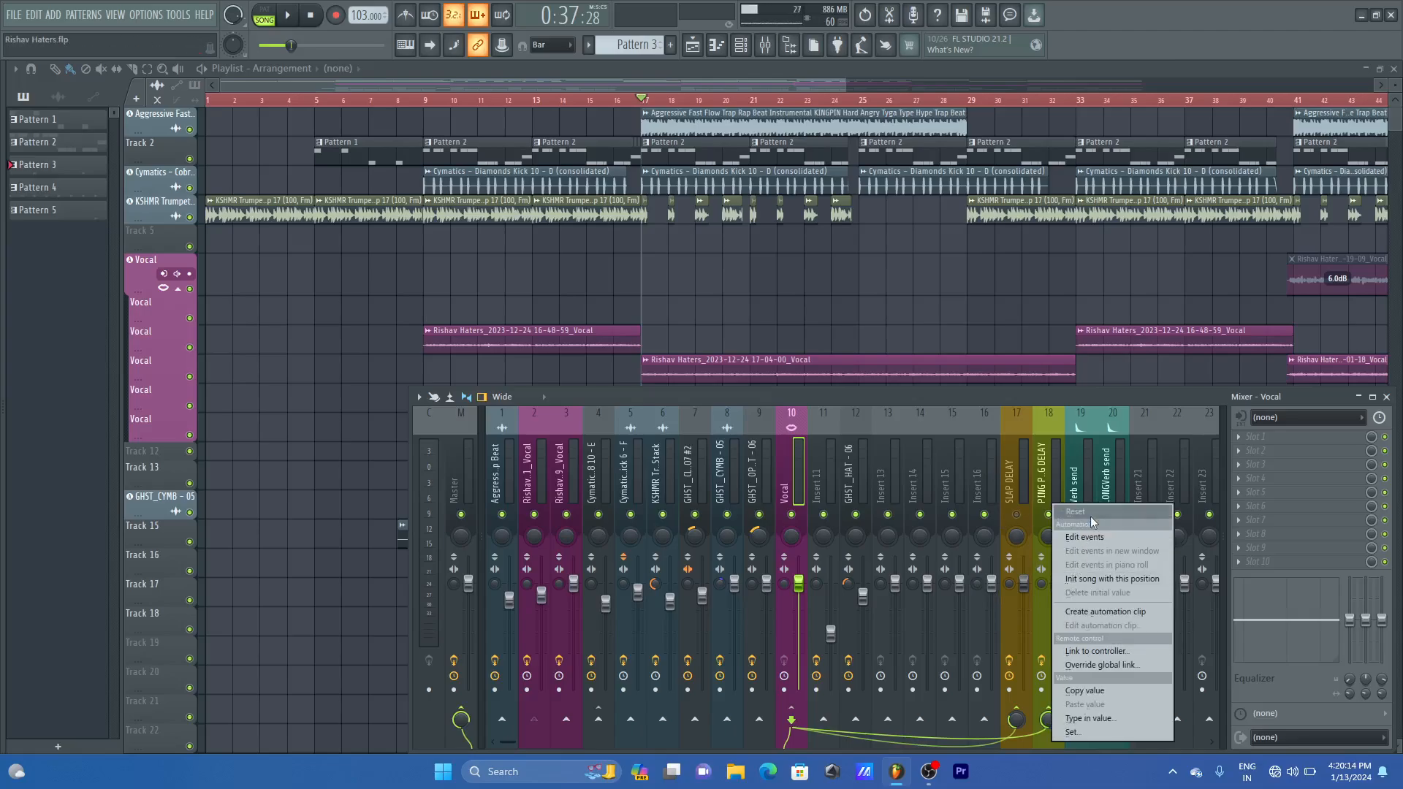
pyautogui.press('Escape')
pyautogui.press('space')
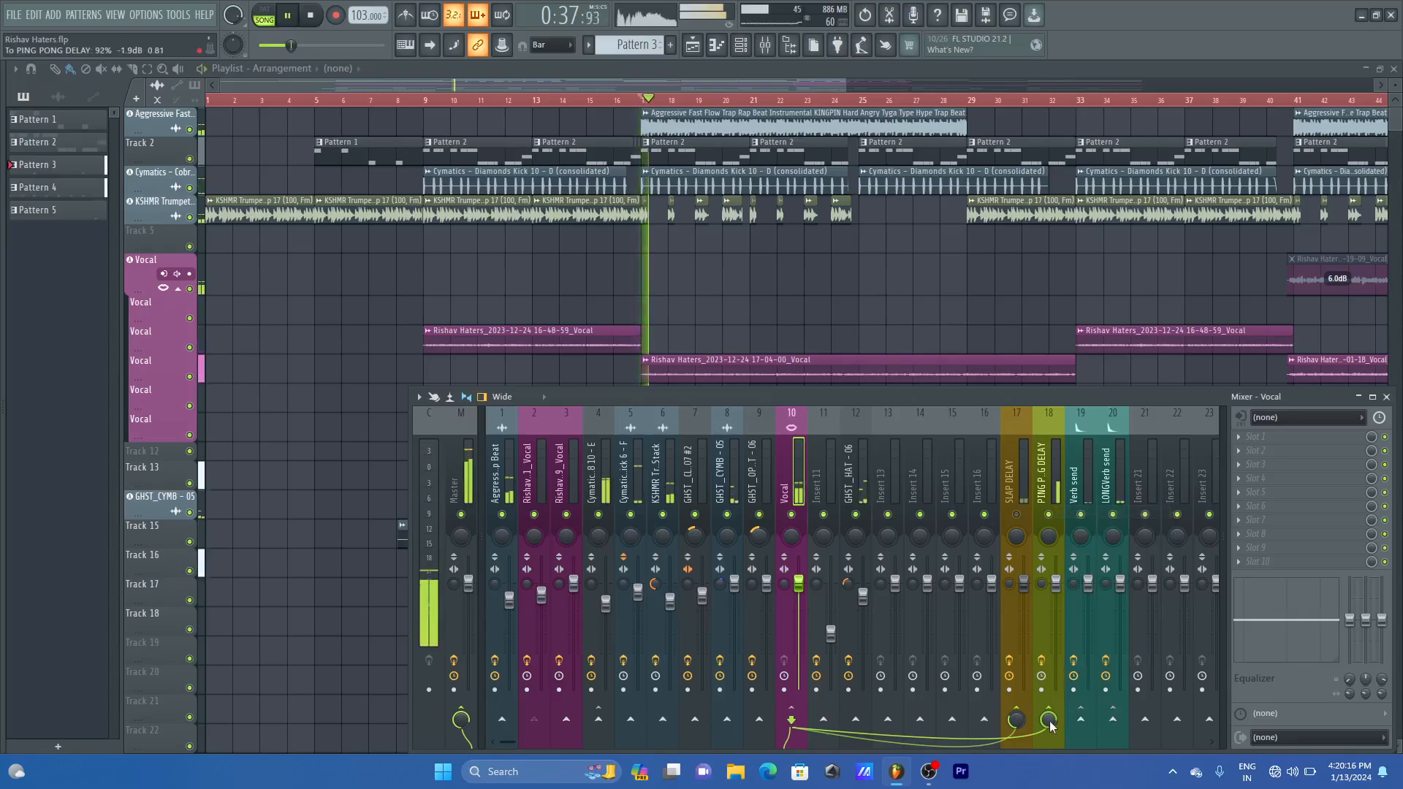
pyautogui.moveTo(1050, 722); pyautogui.dragTo(1050, 744)
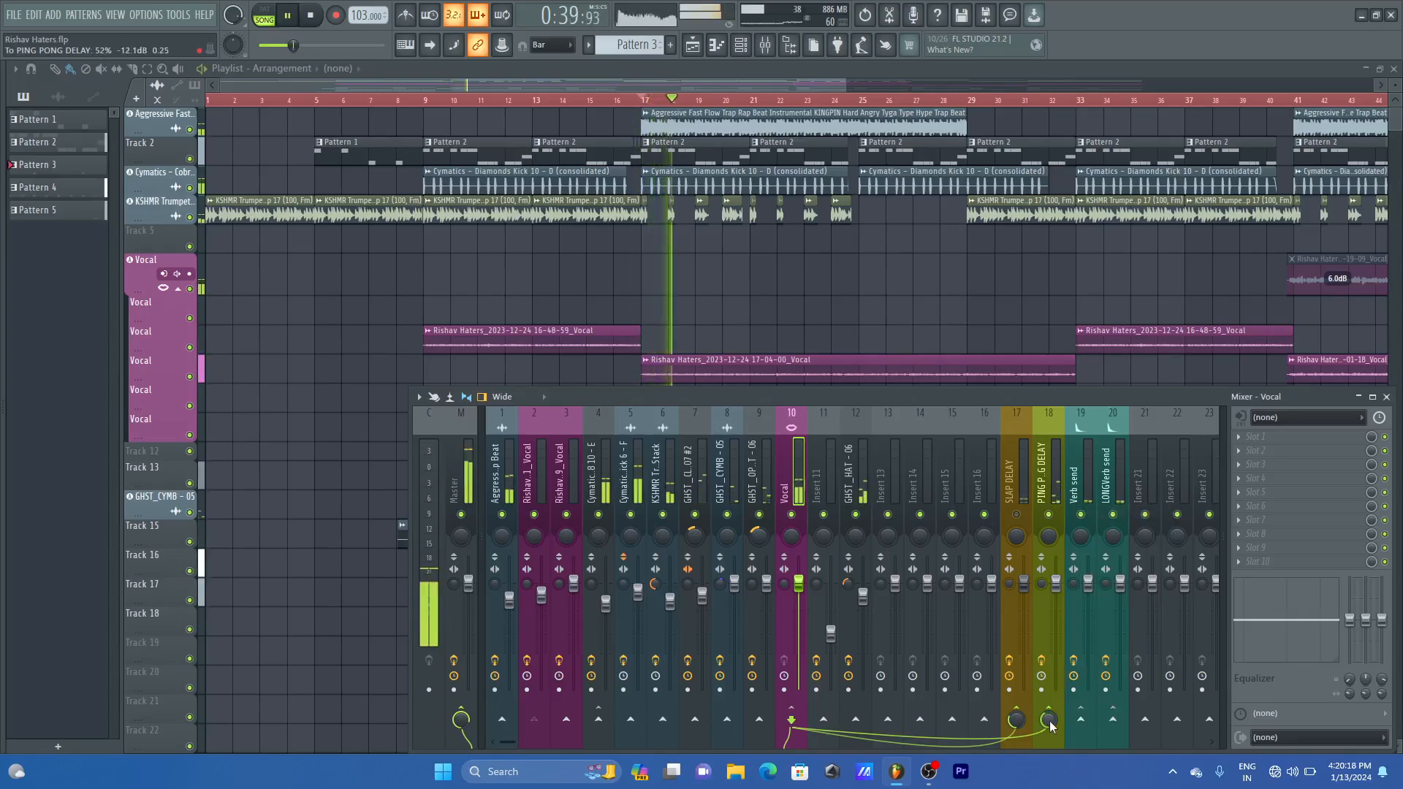
pyautogui.scroll(-2, 1049, 720)
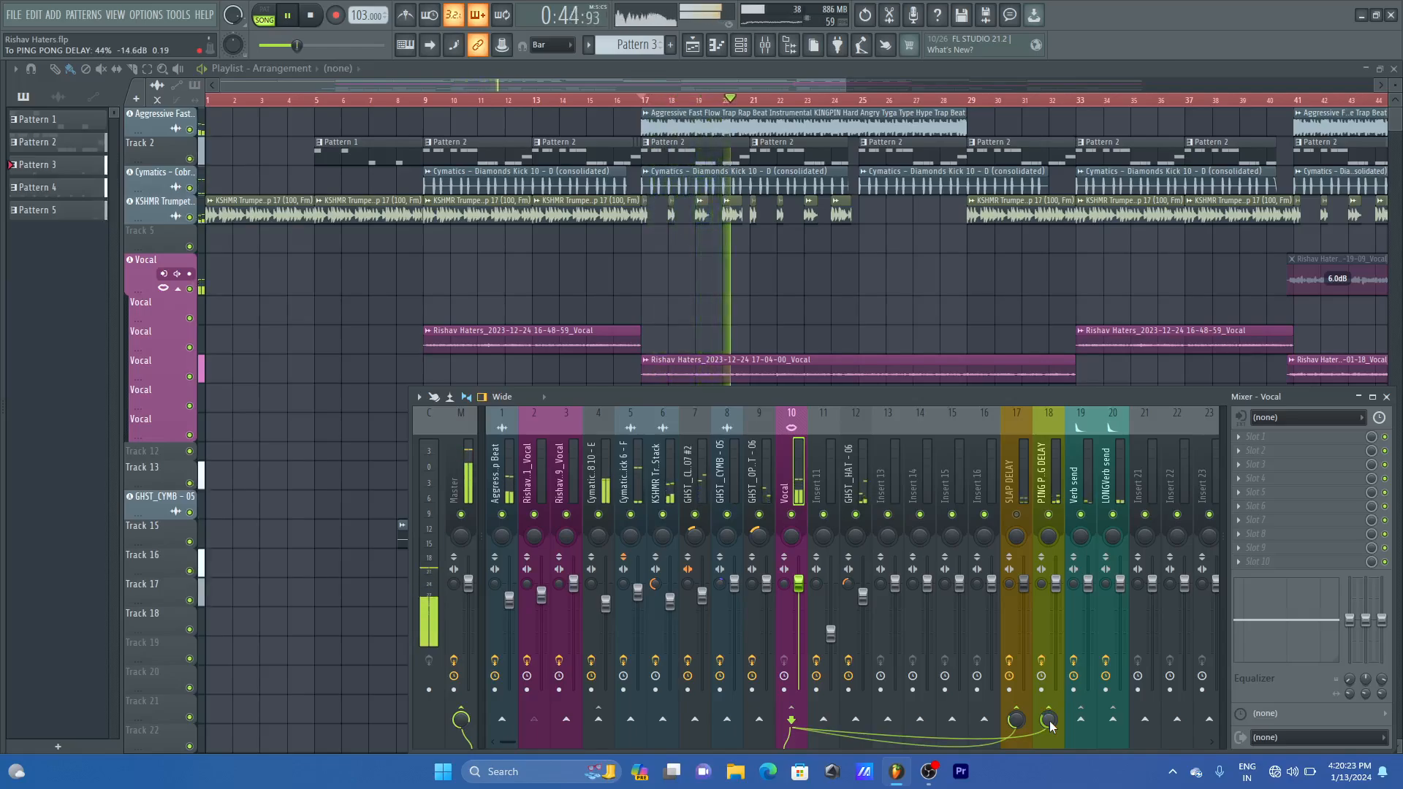
pyautogui.press('space')
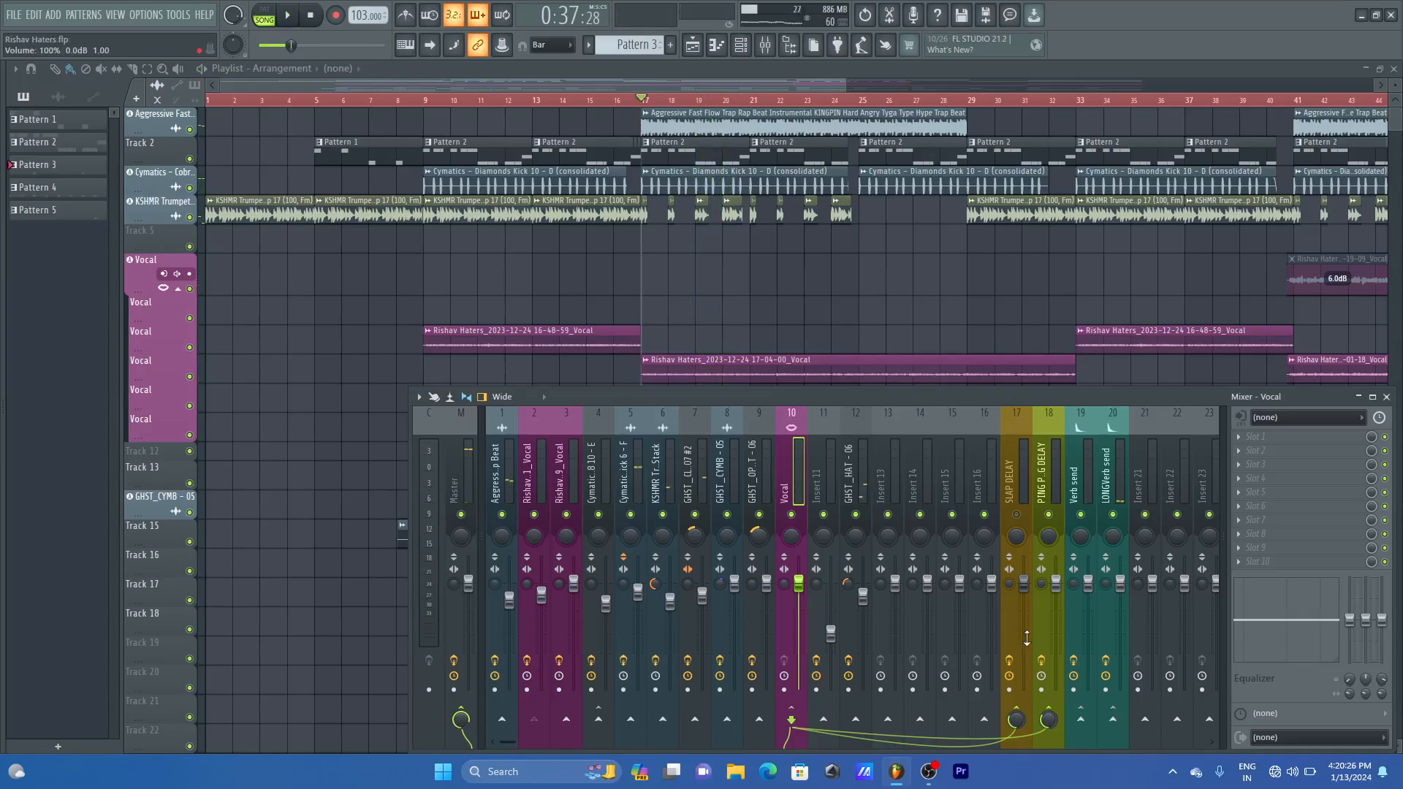
# - Audition the song from bar 17 with the slap and ping pong delays playing together on the vocal
pyautogui.press('space')
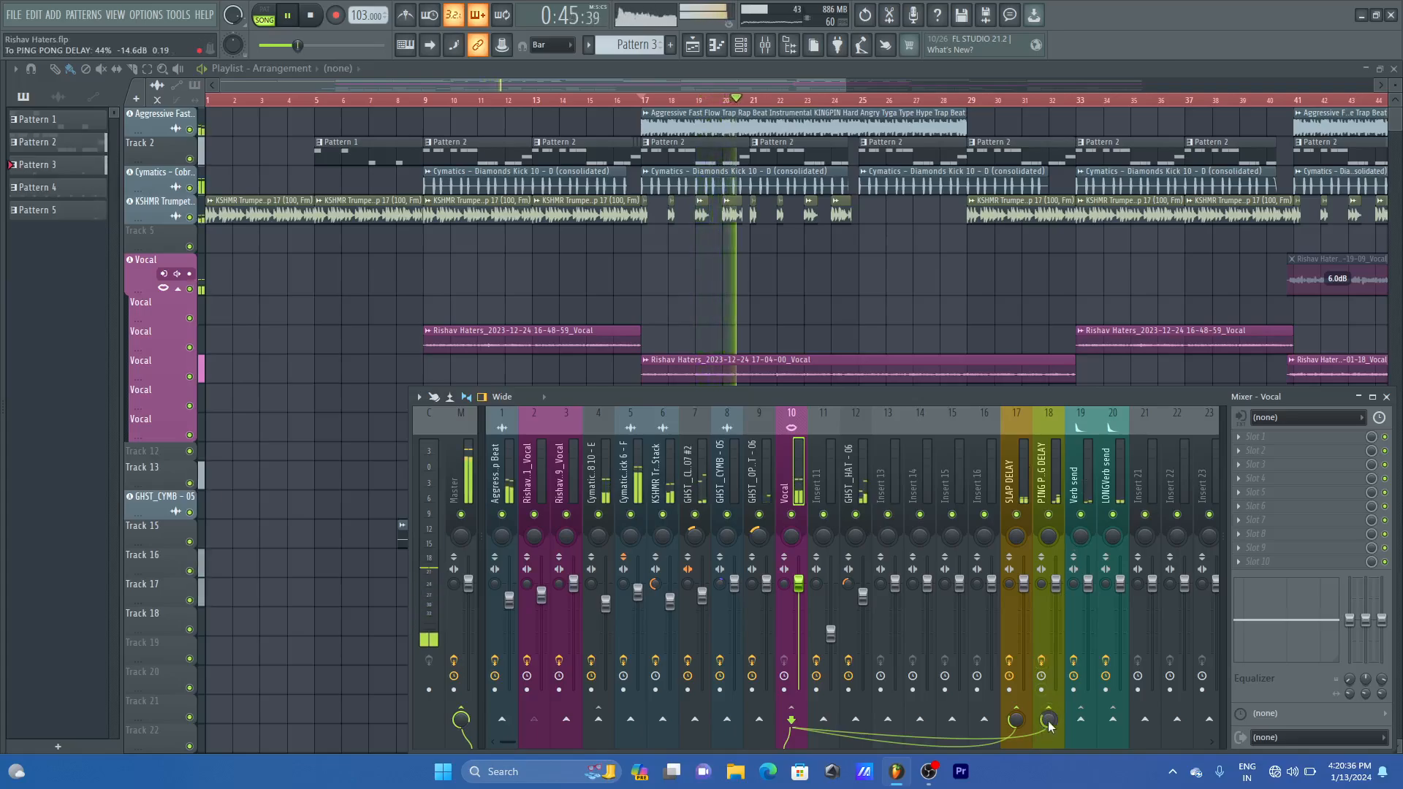
pyautogui.press('space')
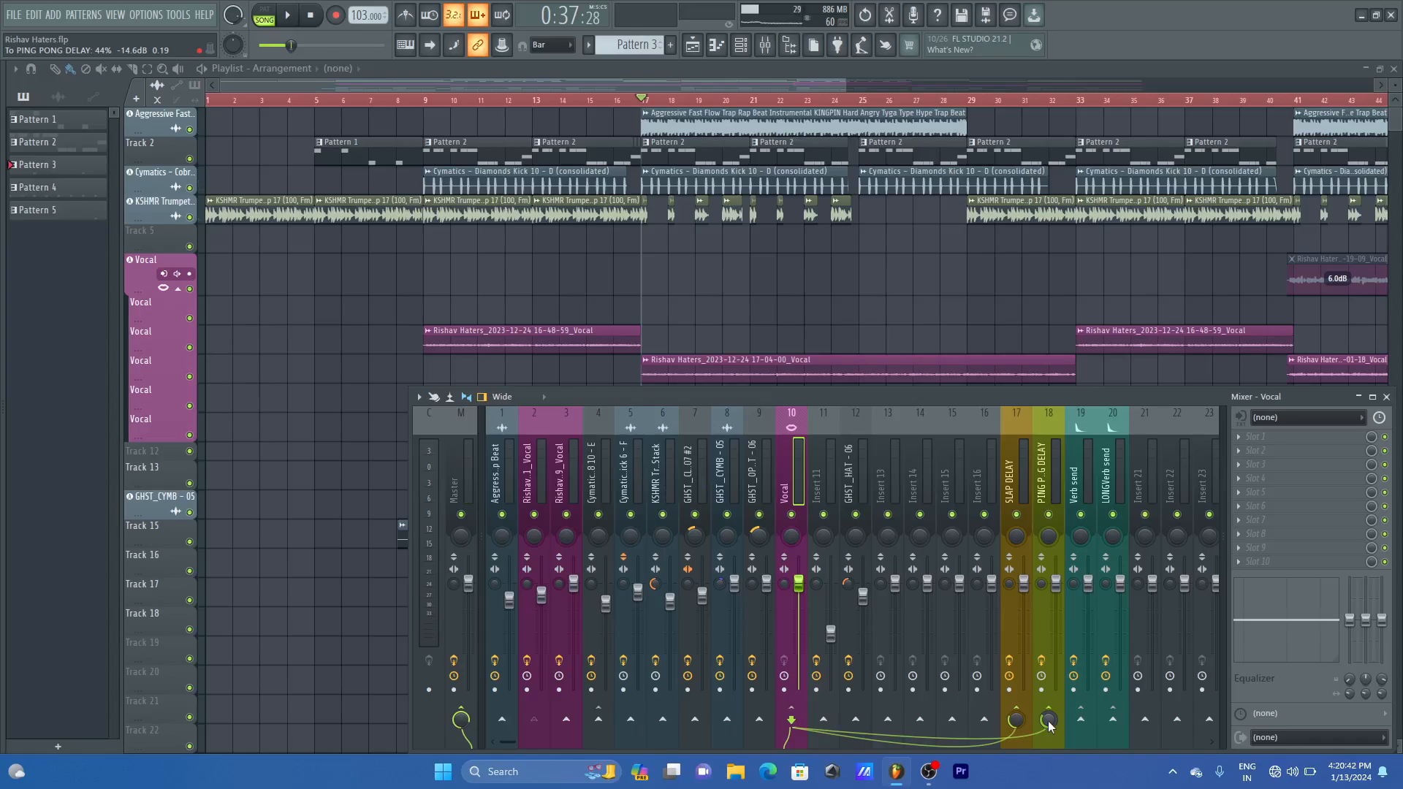
pyautogui.press('space')
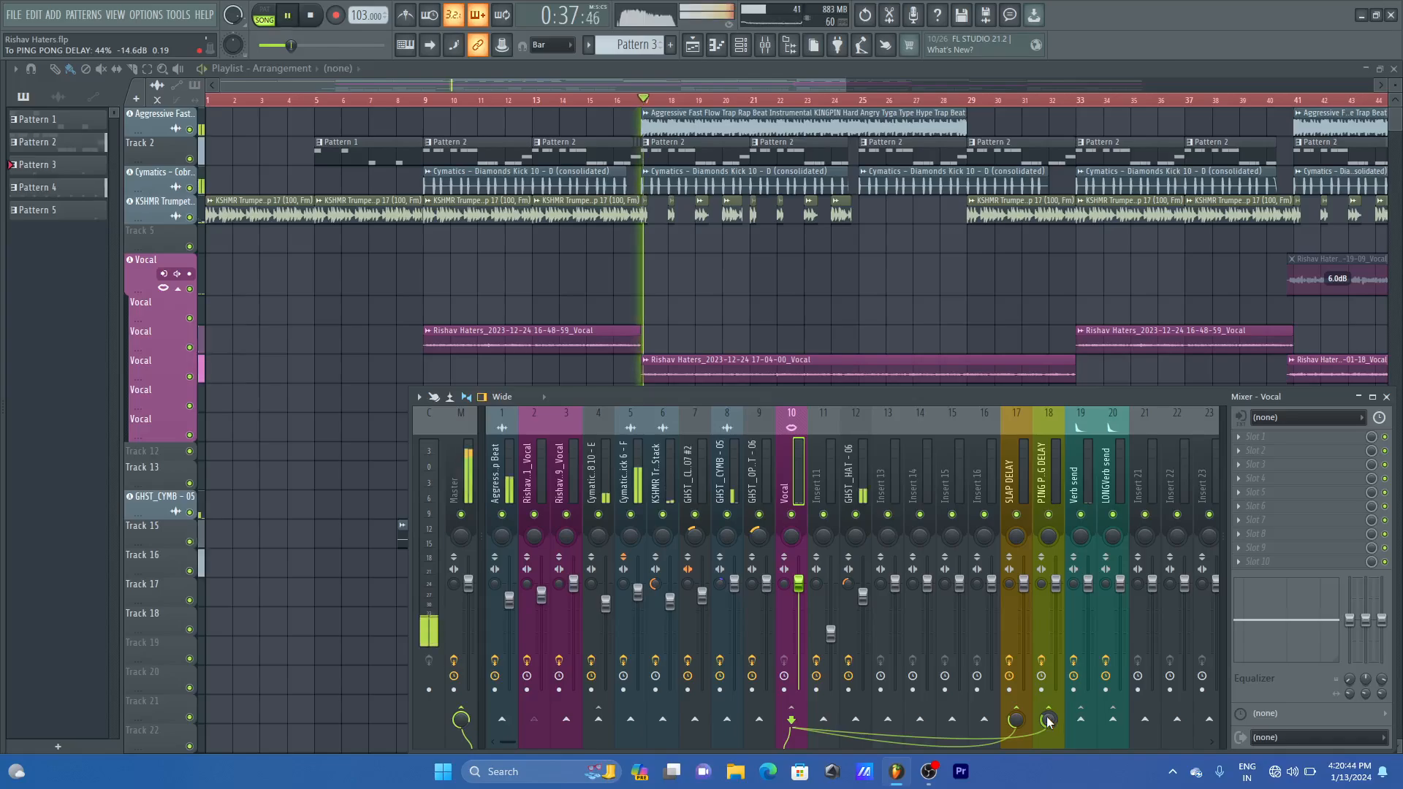
pyautogui.scroll(-2, 1047, 721)
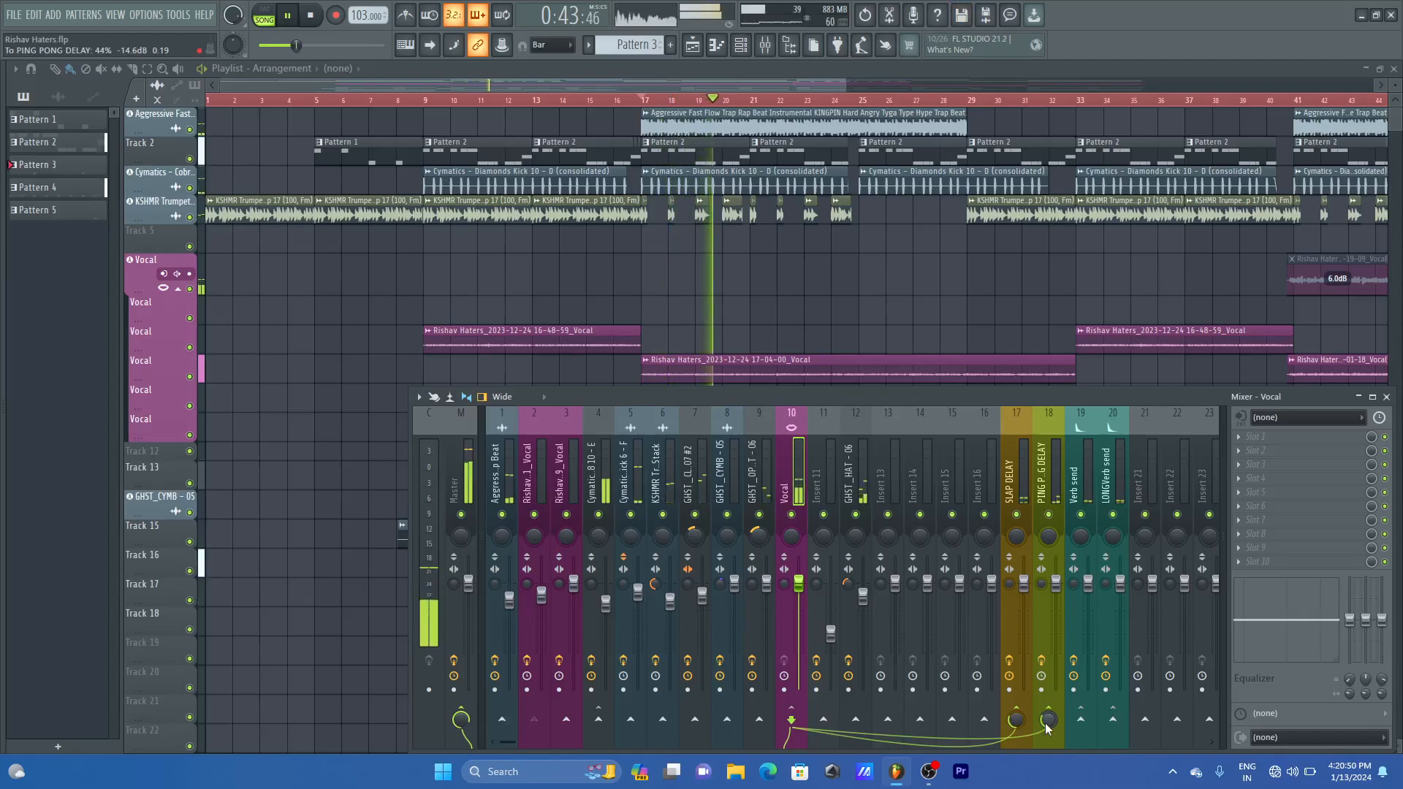
pyautogui.press('space')
# - Load Fruity Phaser into the second effect slot of the PING PONG DELAY track and close its window
pyautogui.click(1058, 446)
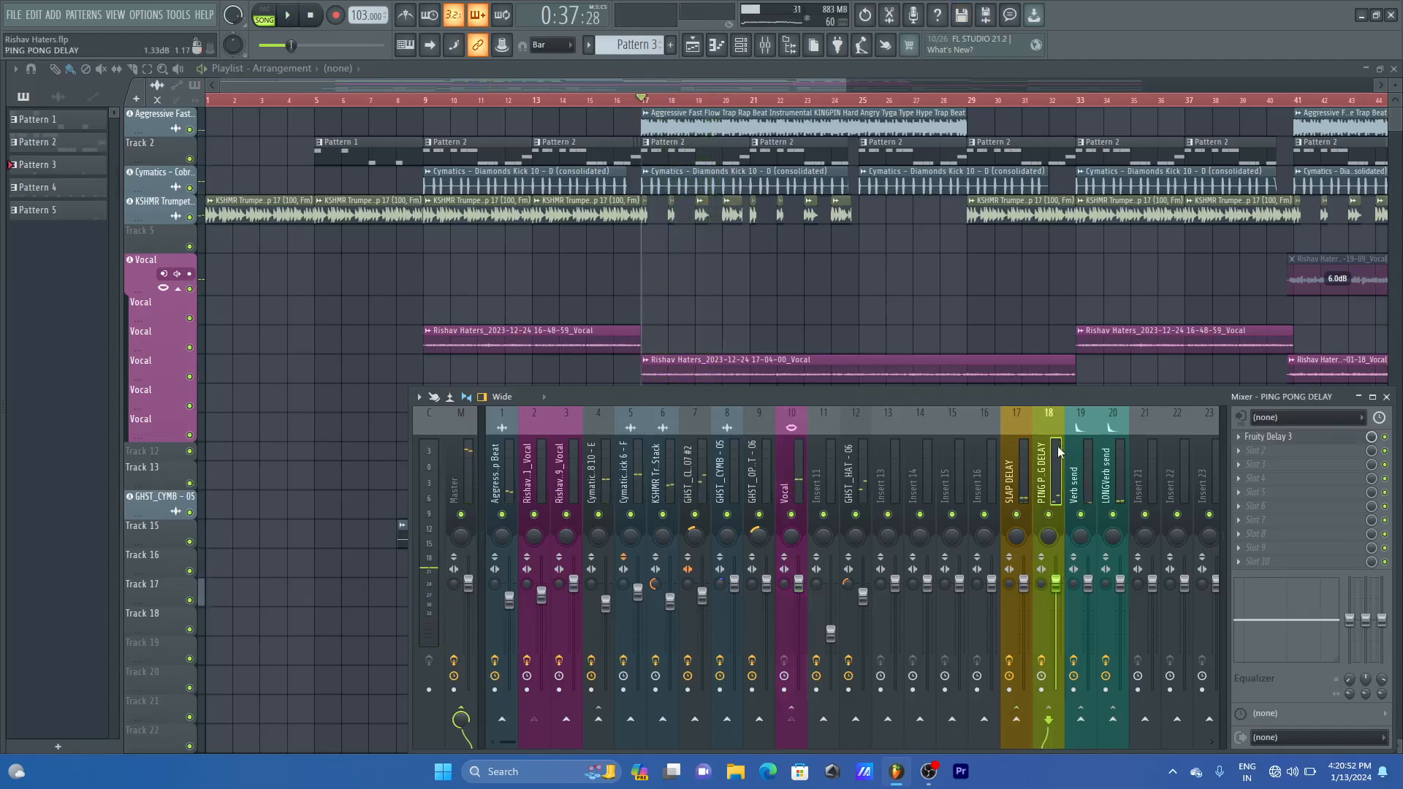
pyautogui.click(1293, 448)
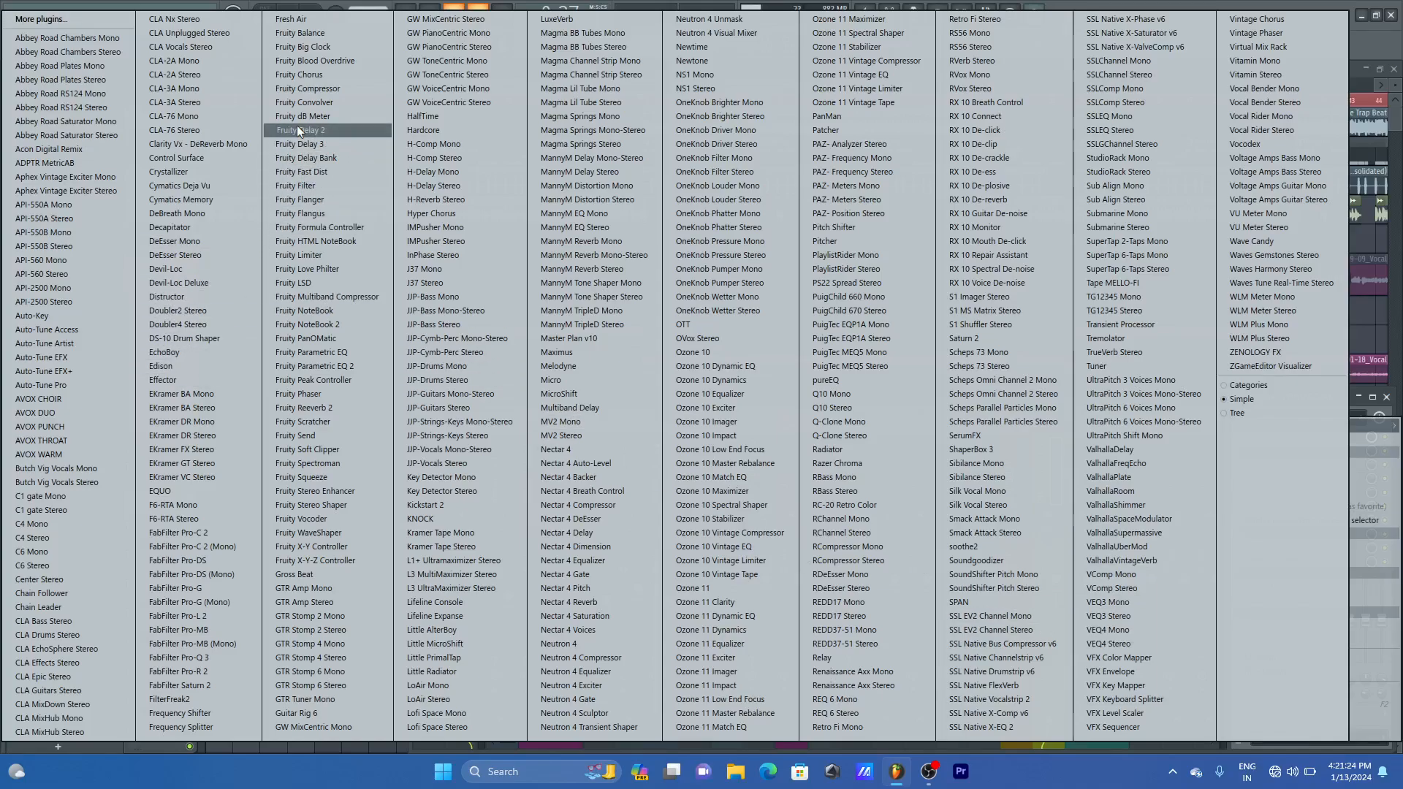
pyautogui.click(327, 399)
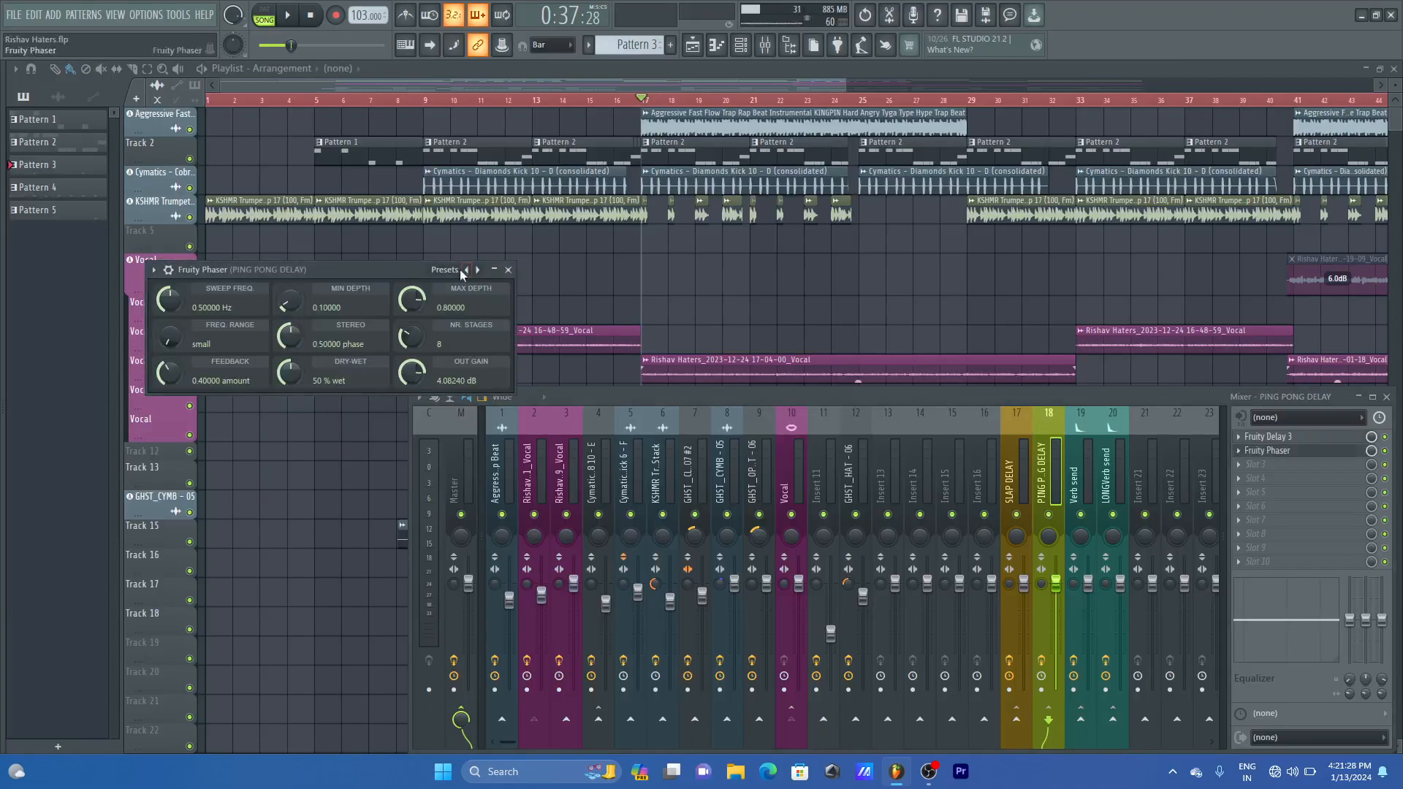
pyautogui.click(507, 270)
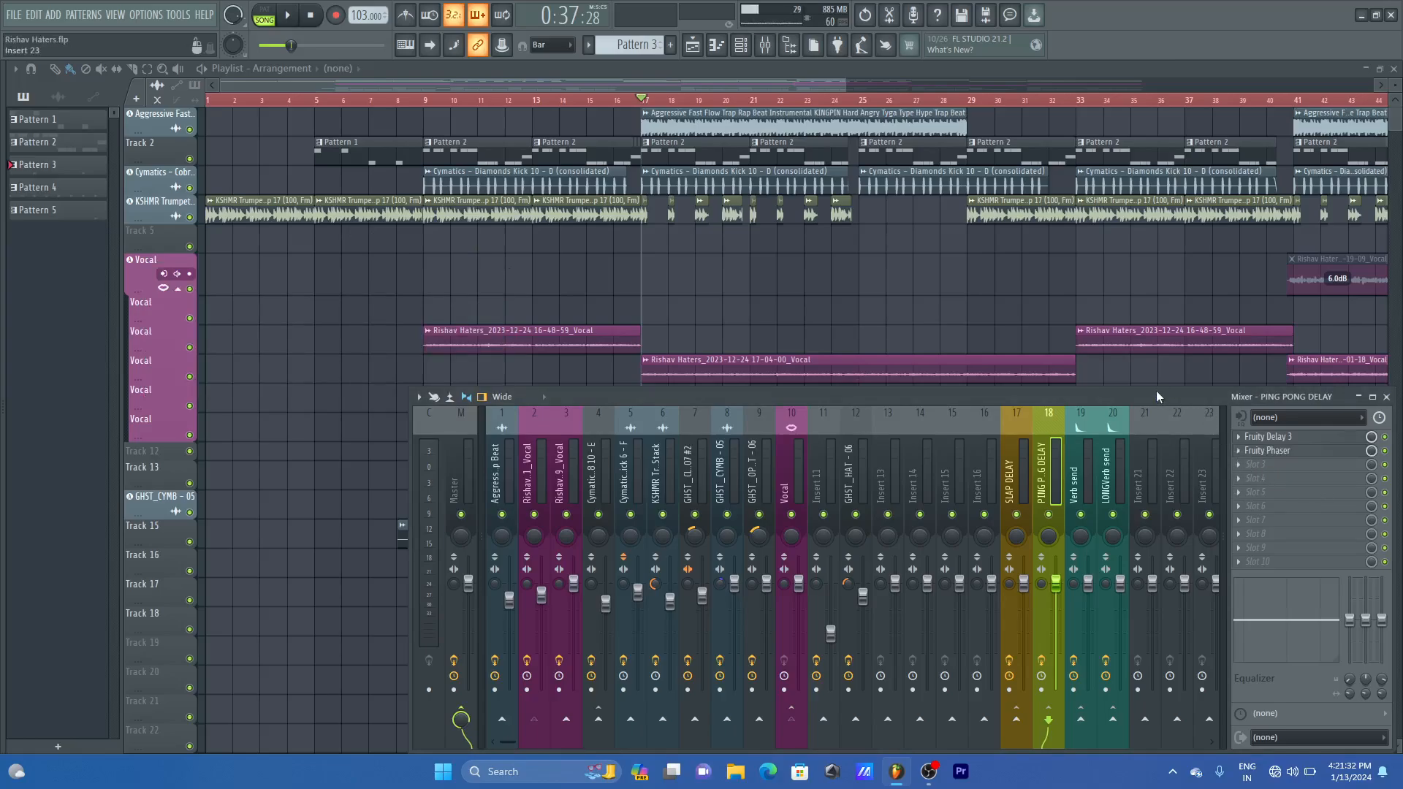
# - Mute the SLAP DELAY track, solo the Vocal track with its ping pong send, and audition it briefly
pyautogui.click(1017, 514)
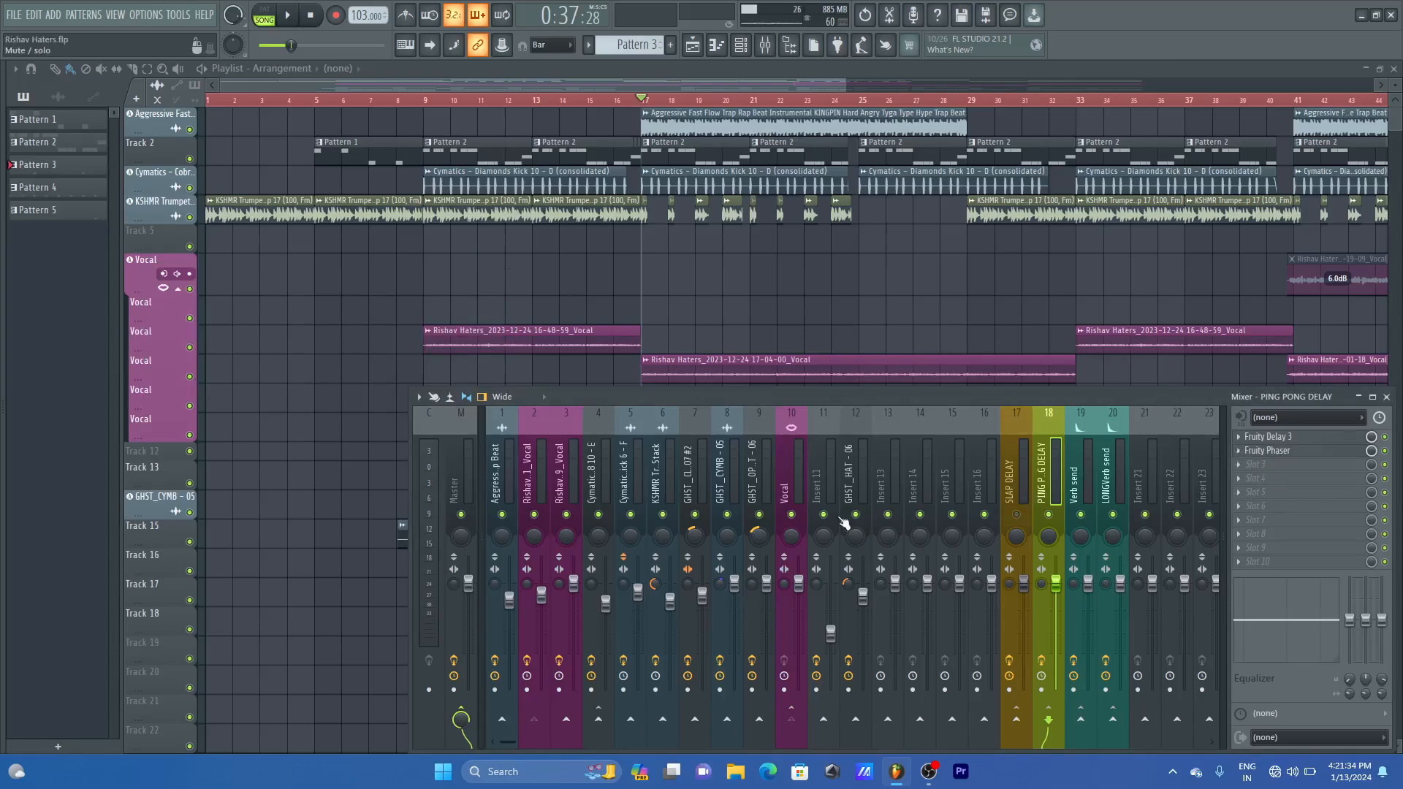
pyautogui.rightClick(792, 514)
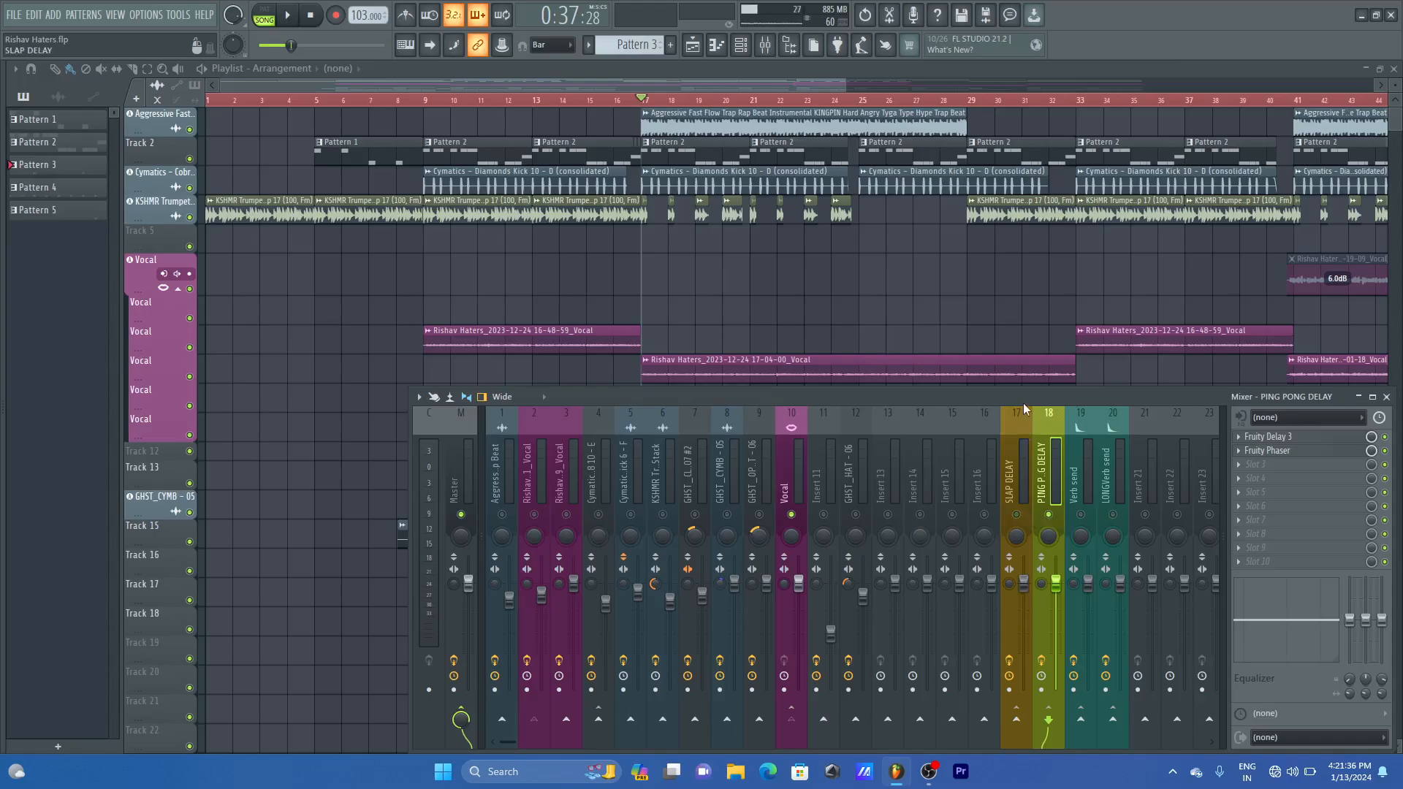
pyautogui.press('space')
pyautogui.press('space')
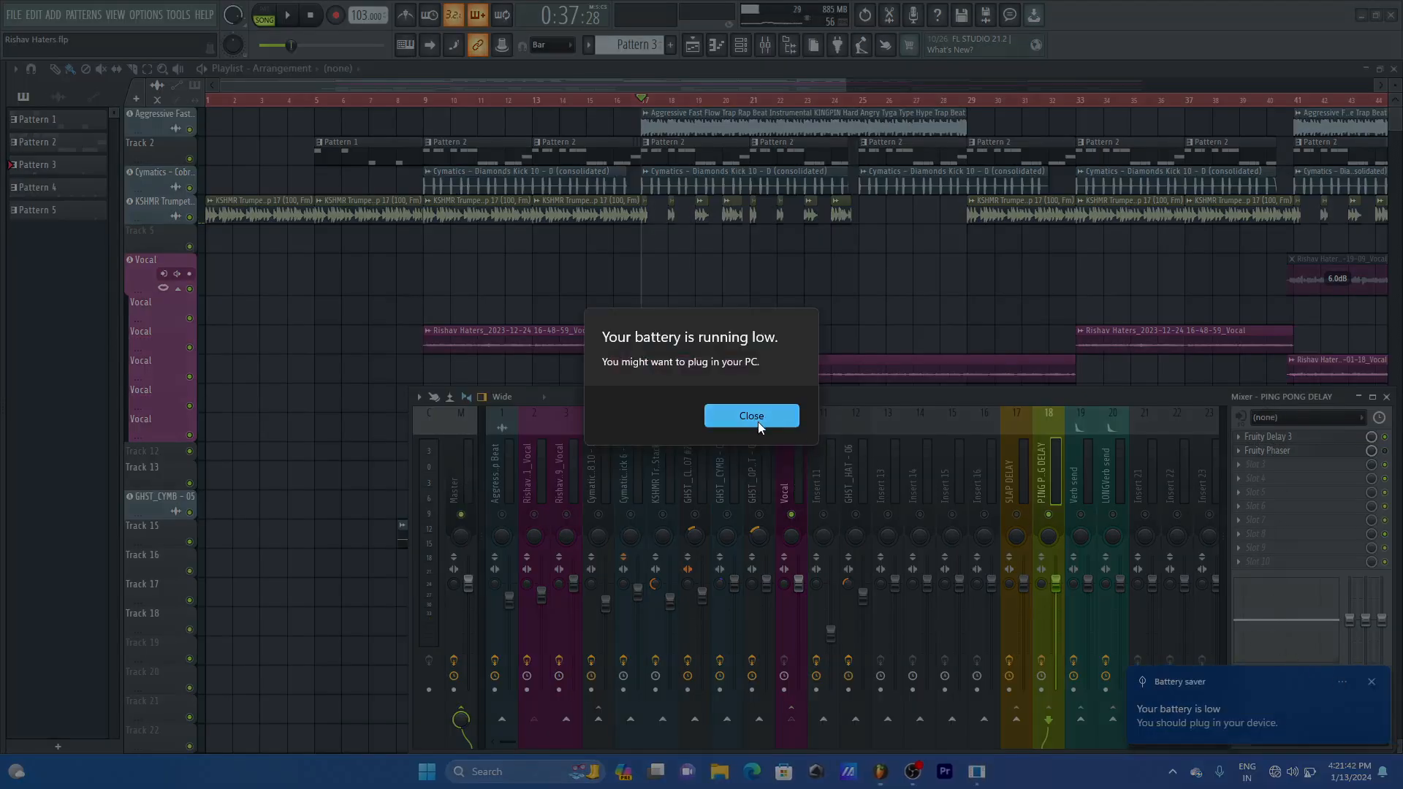
pyautogui.click(757, 422)
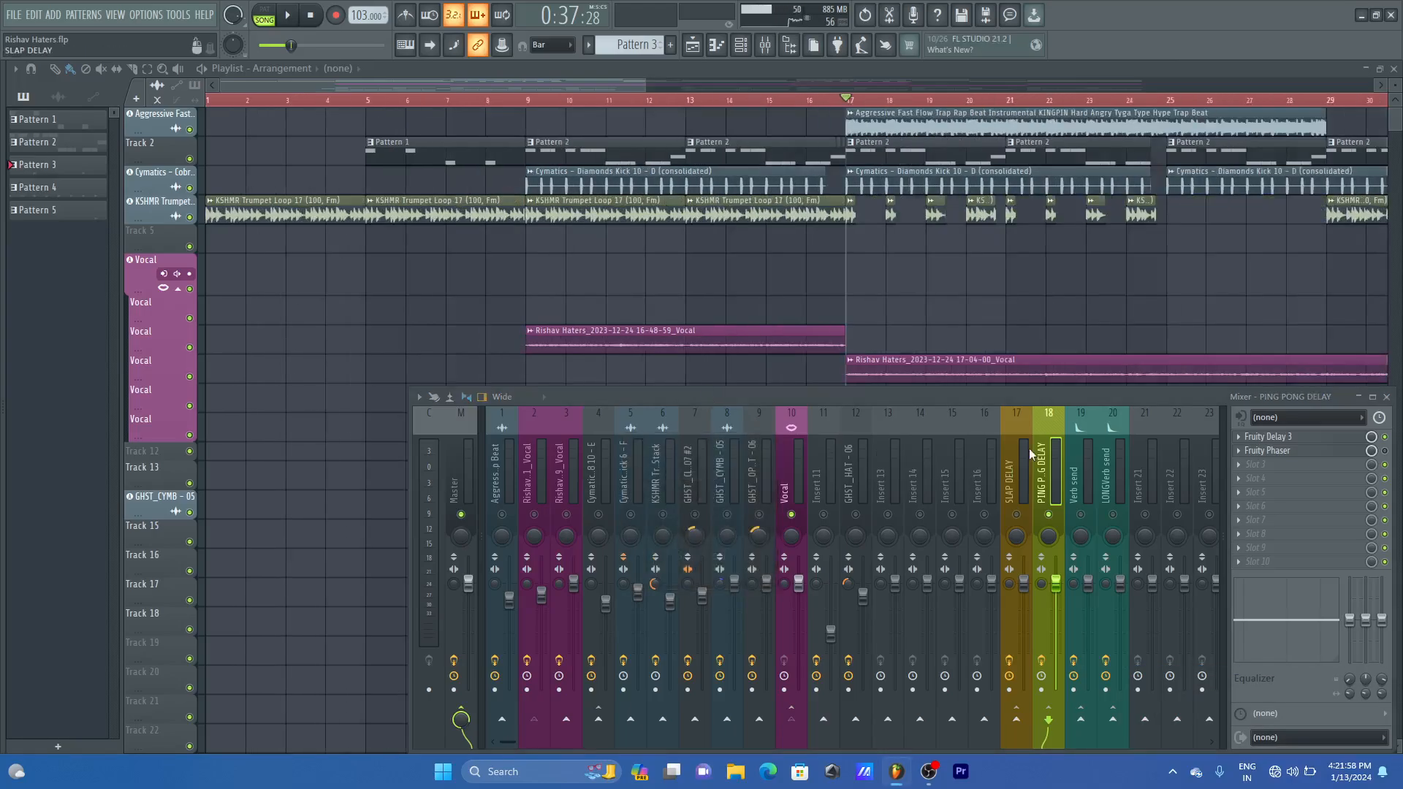
# - Replace Fruity Phaser with Fruity Reeverb 2 in the second effect slot of the PING PONG DELAY track
pyautogui.click(1237, 450)
pyautogui.moveTo(1301, 401)
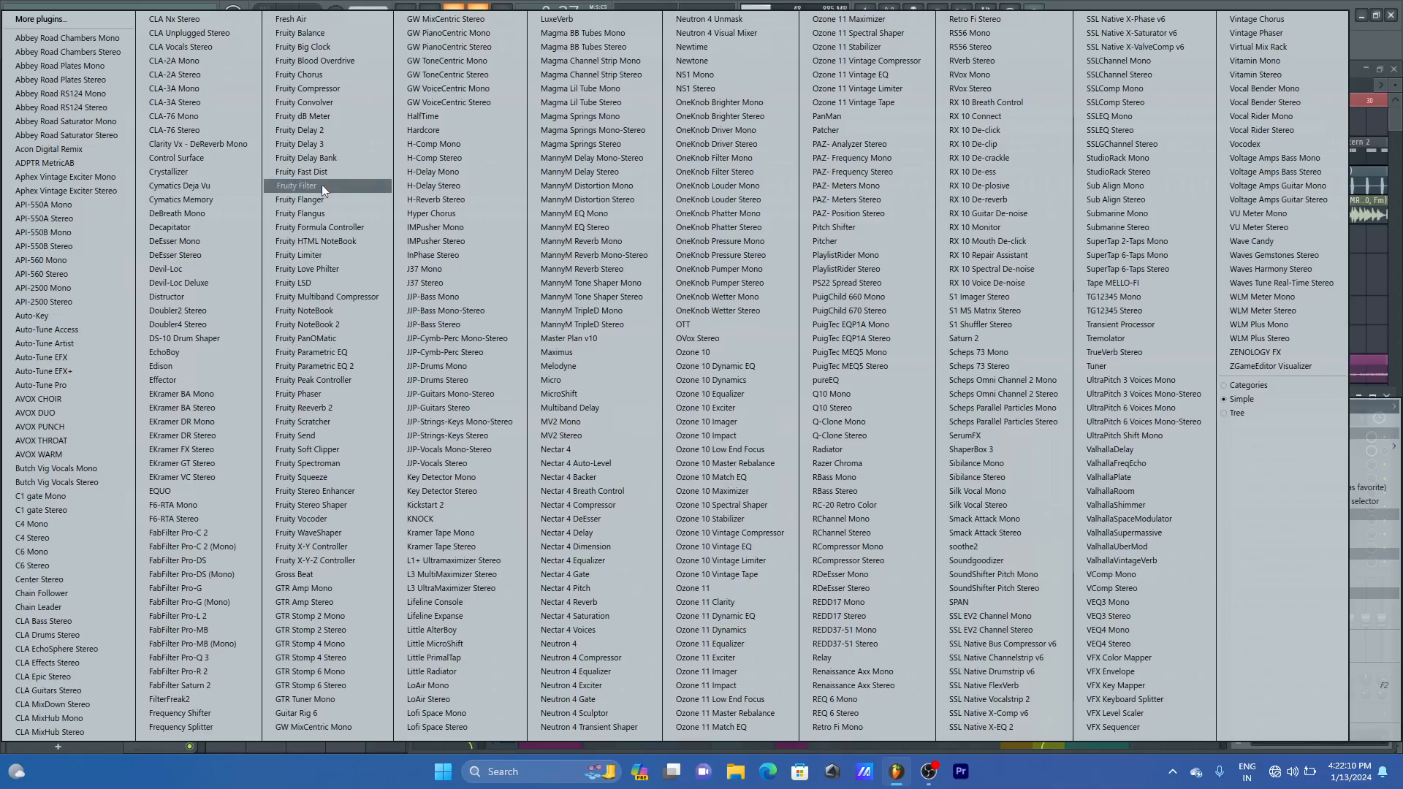
pyautogui.click(329, 407)
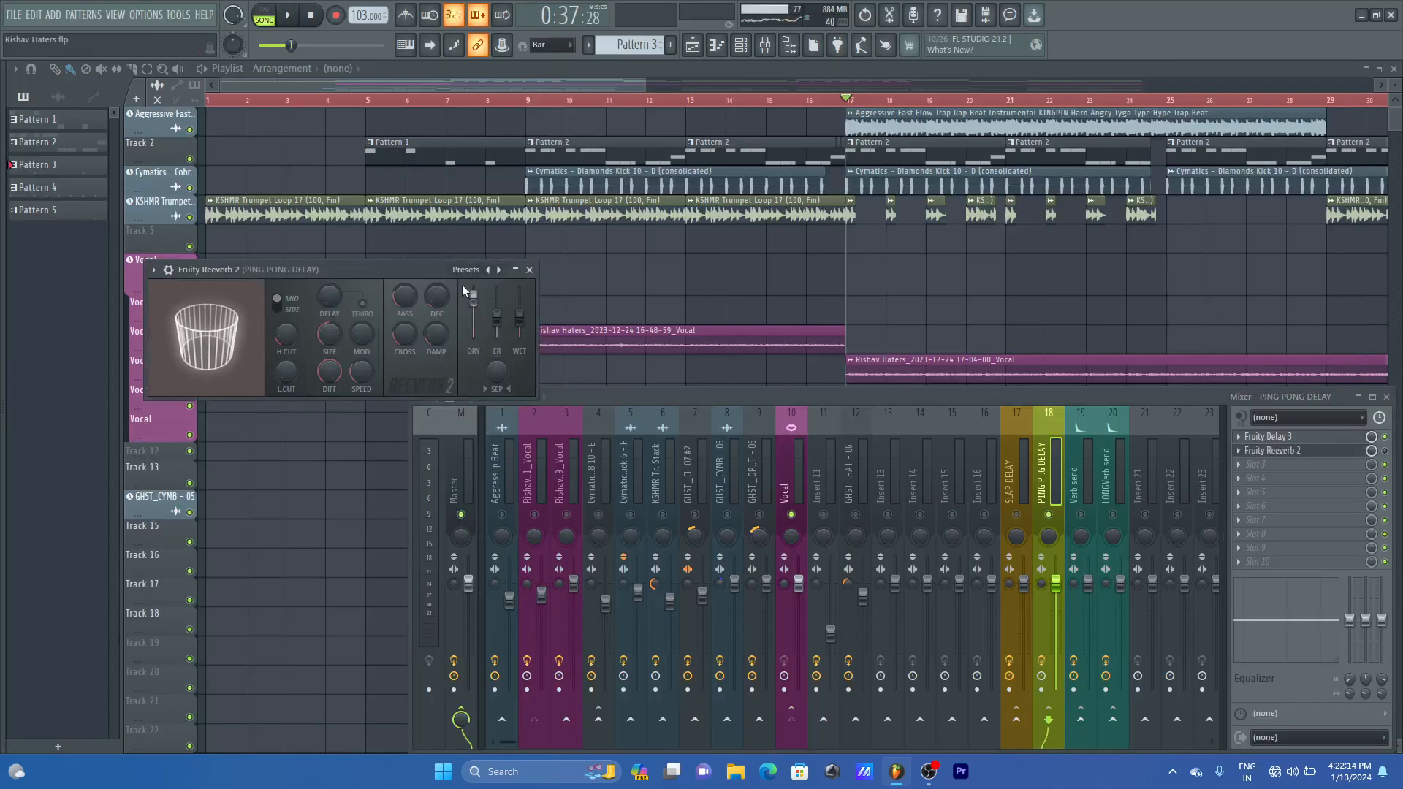
pyautogui.moveTo(458, 271); pyautogui.dragTo(501, 268)
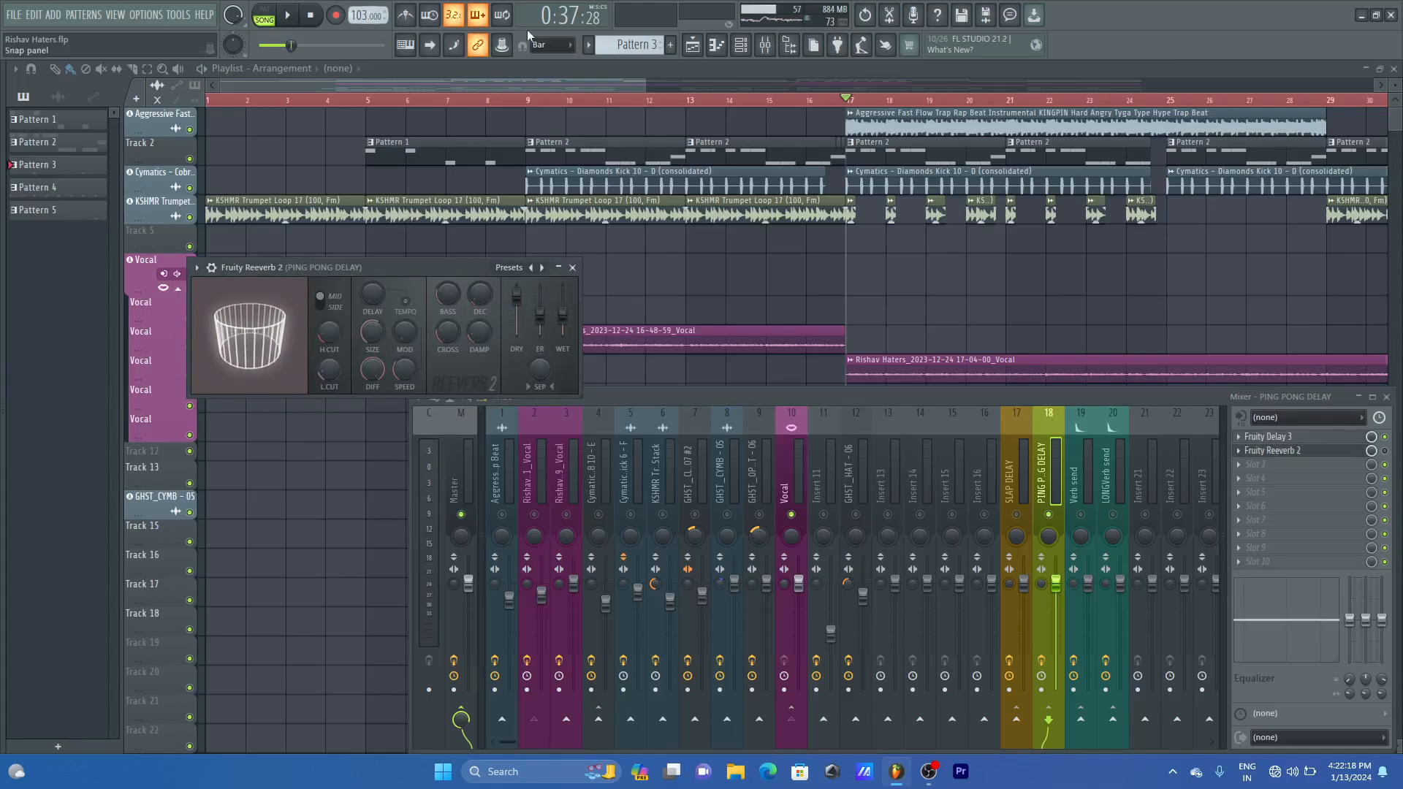
# - Close the open plugin and mixer windows and move the song position to bar 2
pyautogui.press('F12')
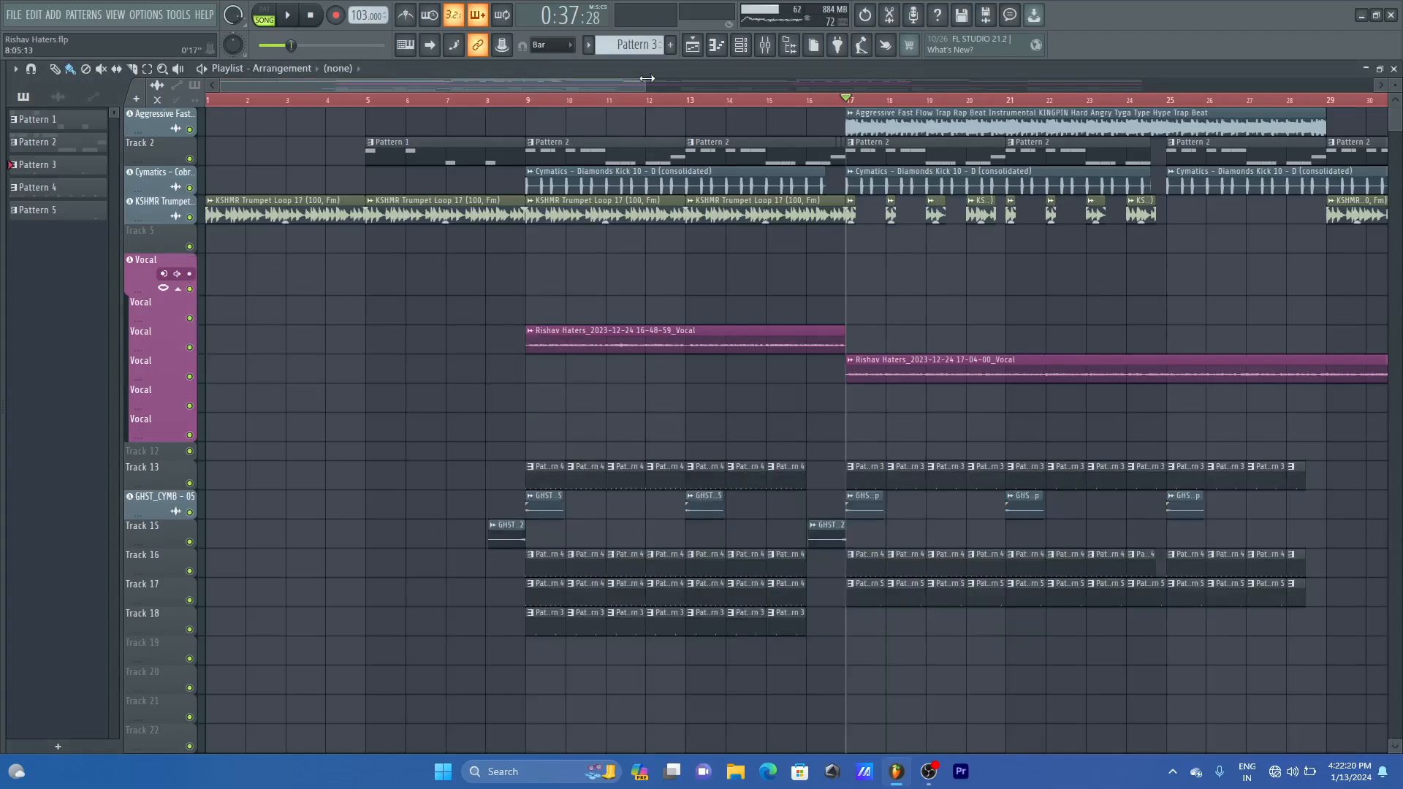
pyautogui.moveTo(647, 78); pyautogui.dragTo(389, 79)
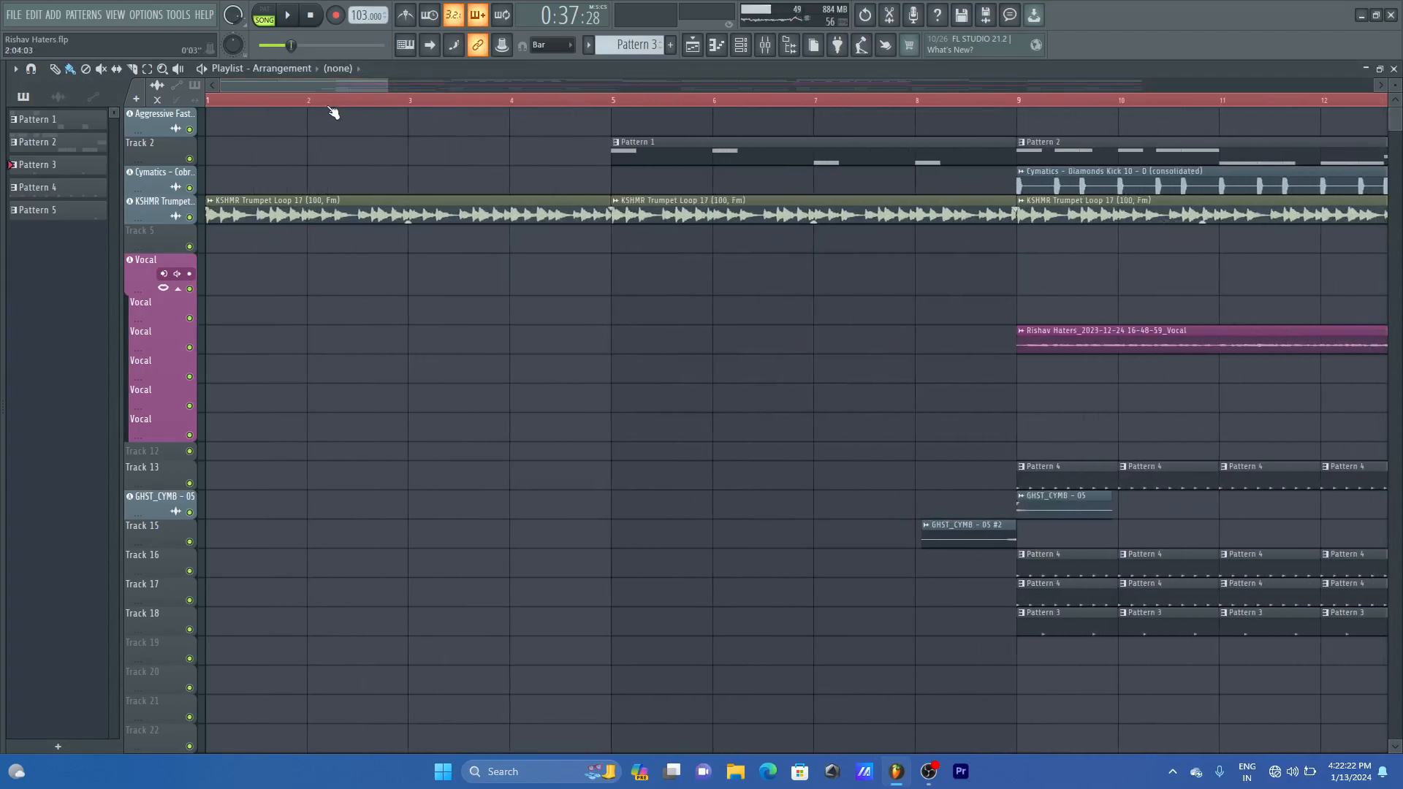
pyautogui.click(316, 100)
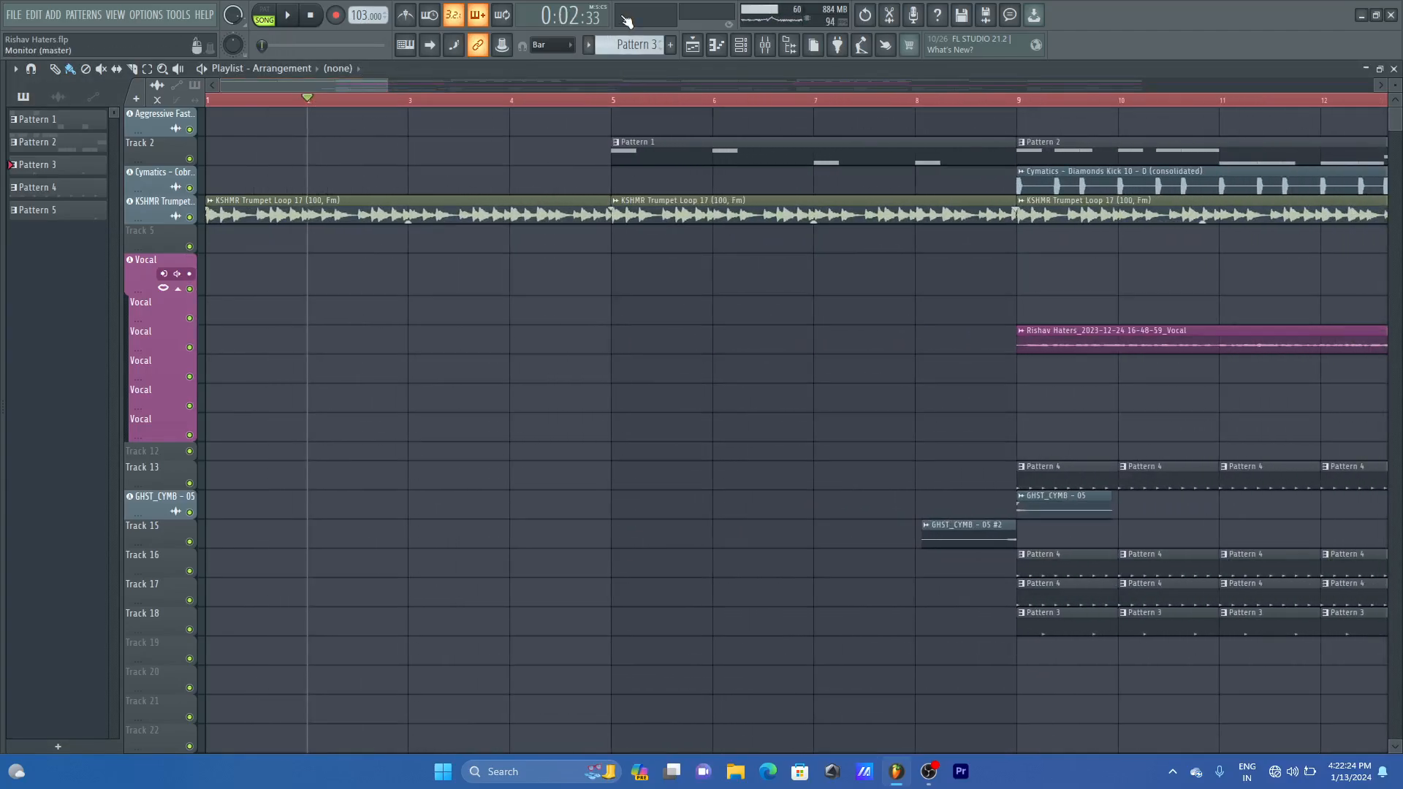
# - Reopen the mixer and raise the decay time of Fruity Reeverb 2 on the PING PONG DELAY track to 2.2 s
pyautogui.press('F9')
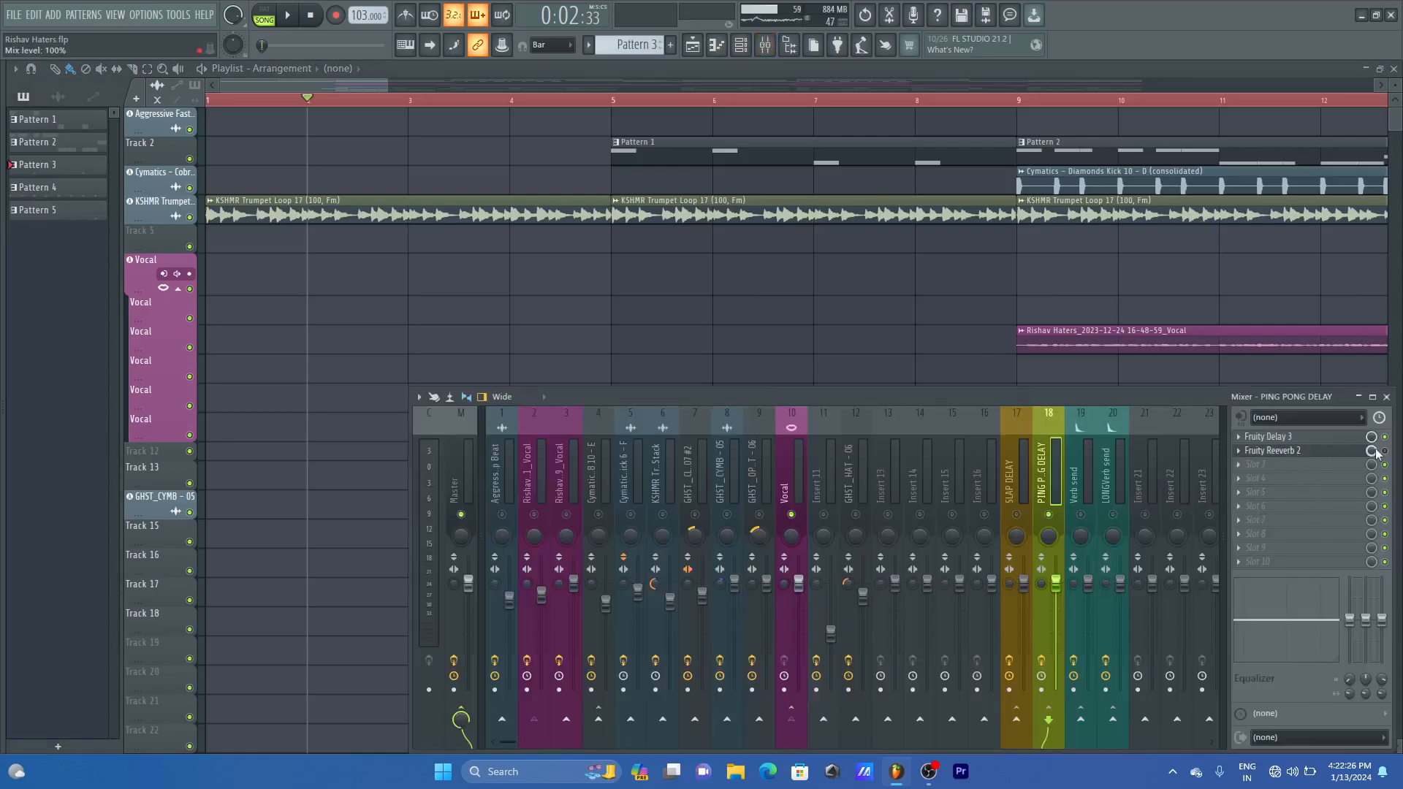
pyautogui.click(1308, 450)
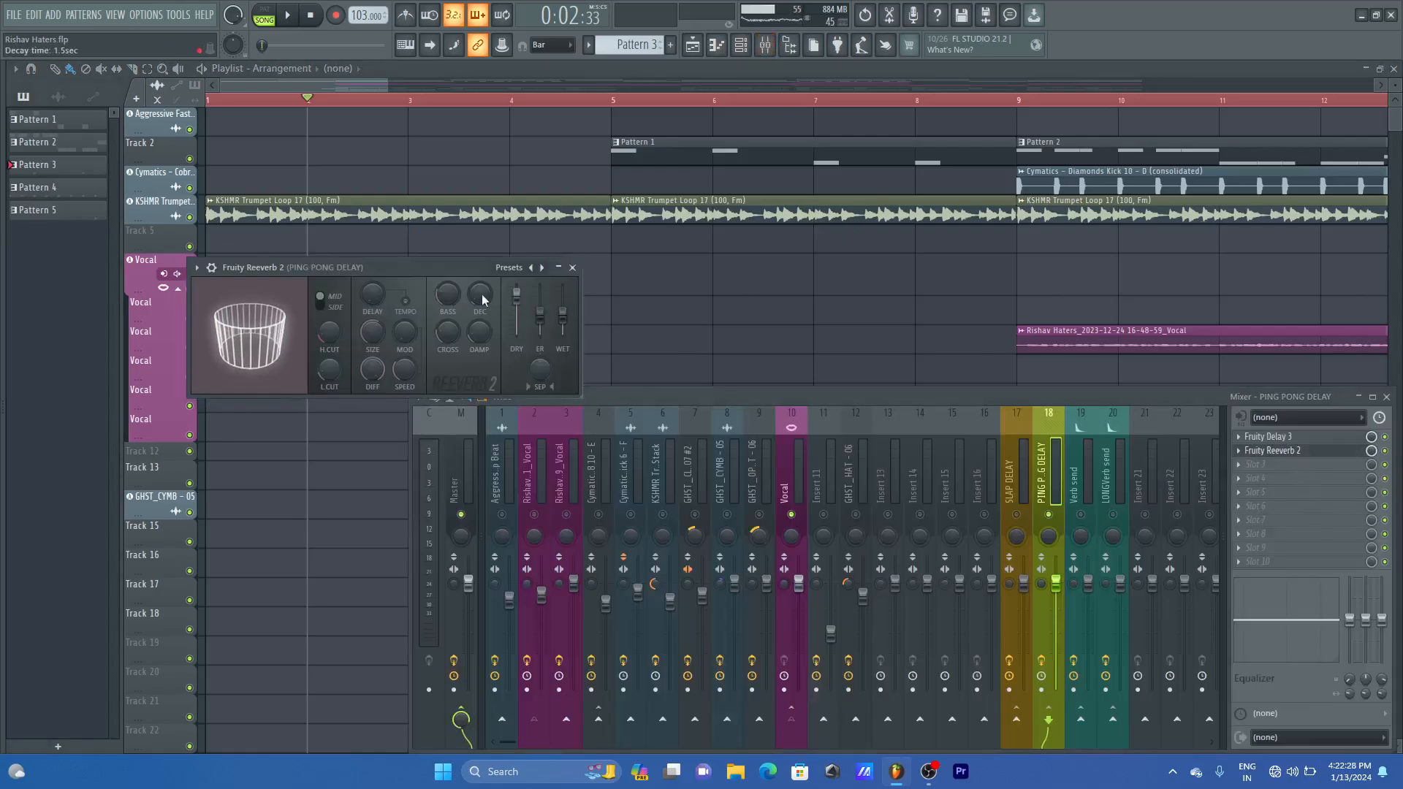
pyautogui.scroll(3, 473, 300)
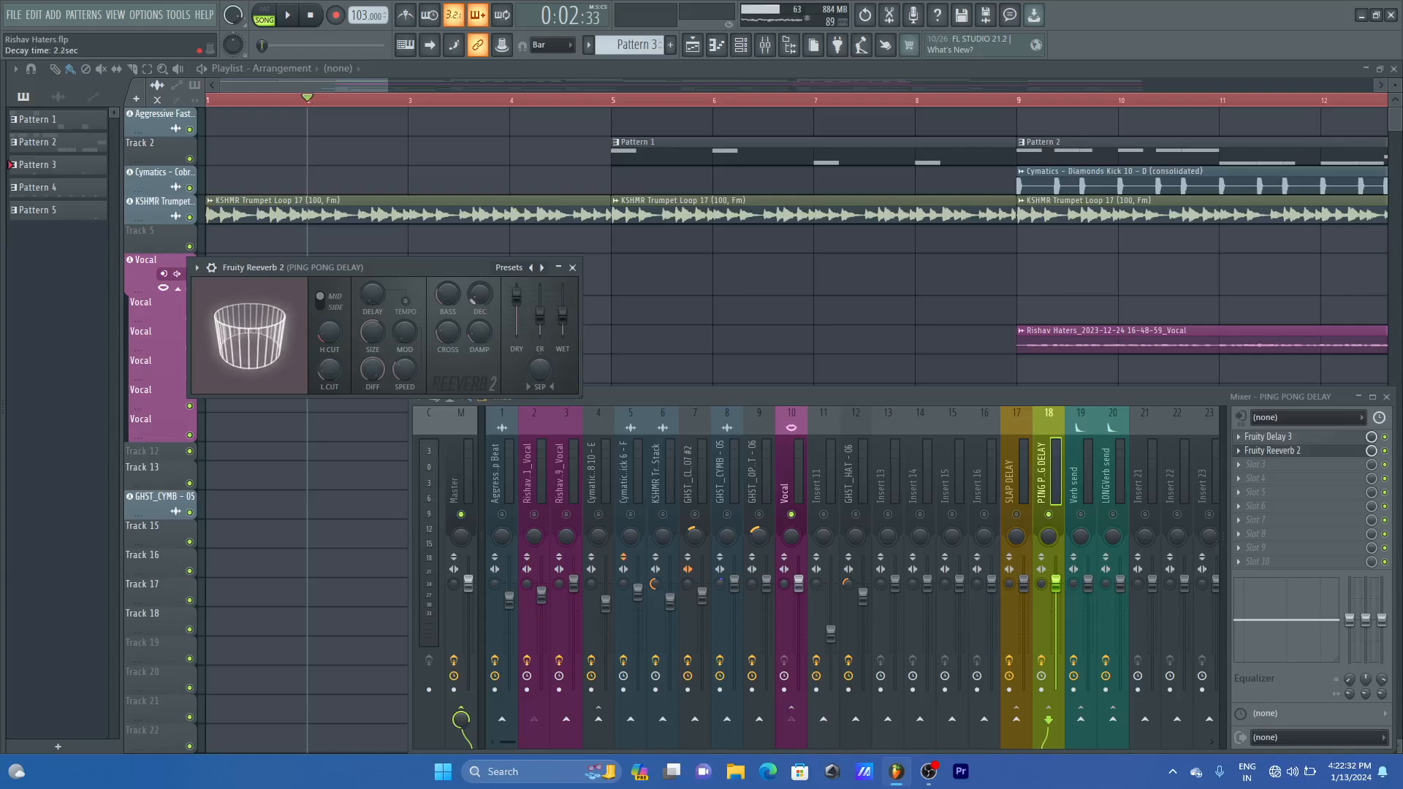
# - Switch on the tempo-based delay option of Fruity Reeverb 2 on the PING PONG DELAY track
pyautogui.scroll(-1, 479, 295)
pyautogui.scroll(1, 473, 299)
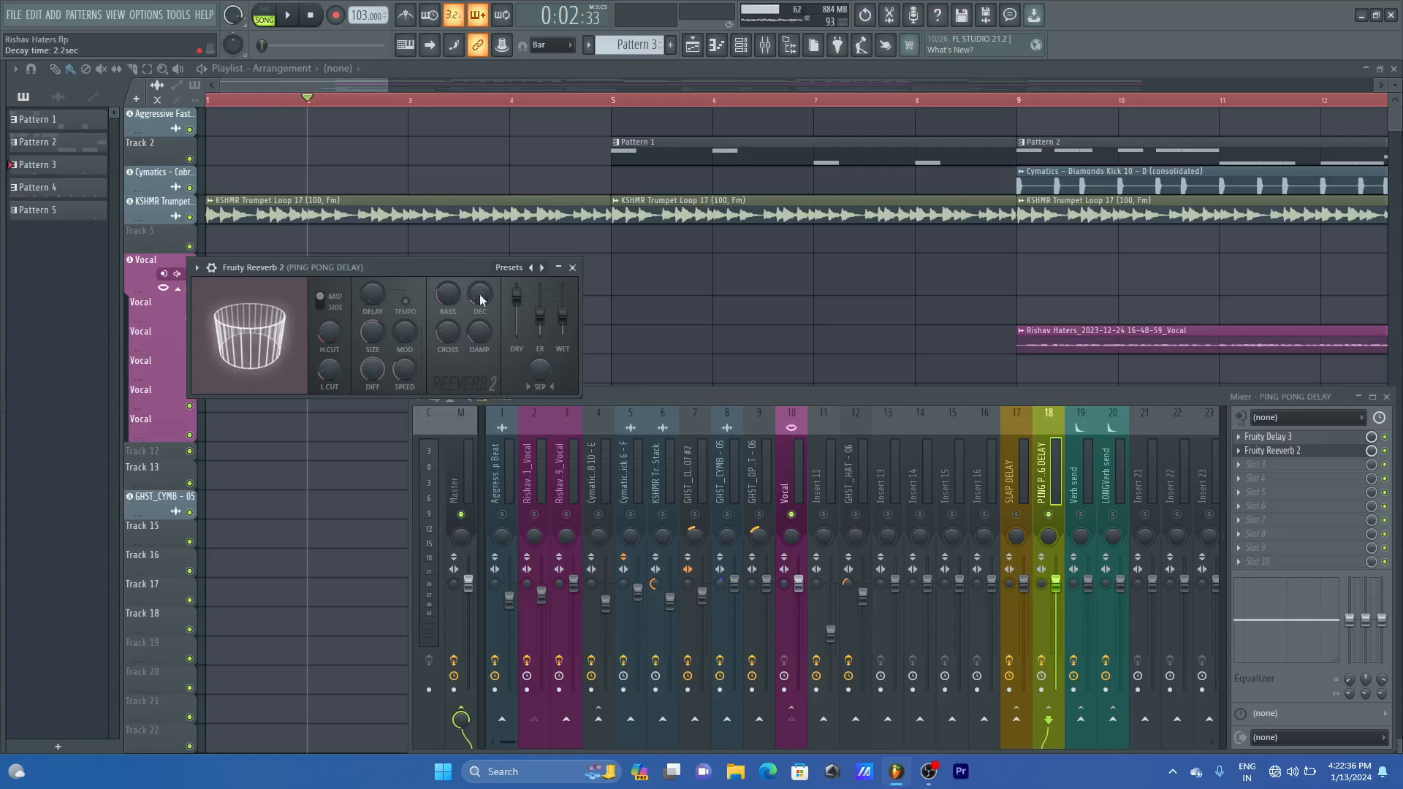
pyautogui.scroll(-3, 481, 300)
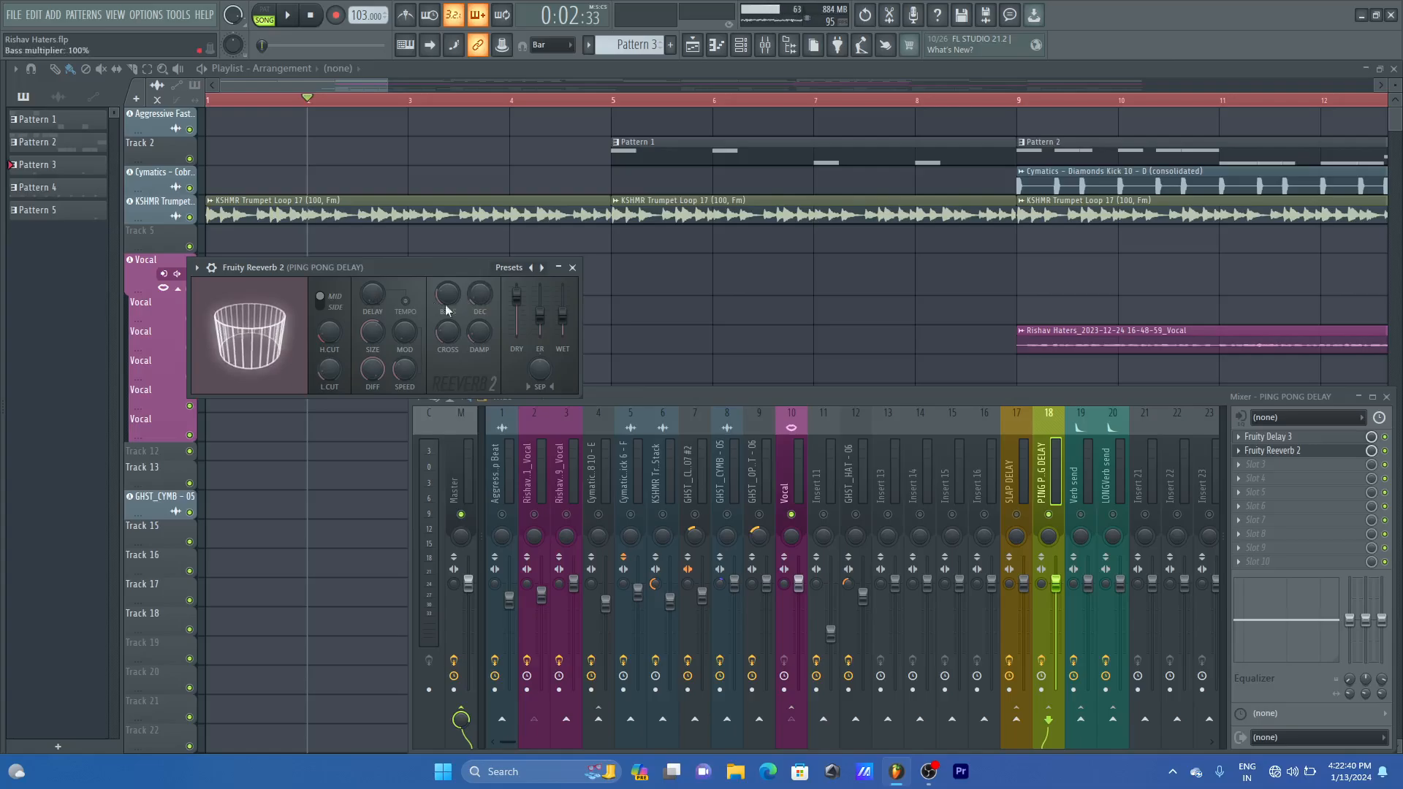
pyautogui.click(407, 301)
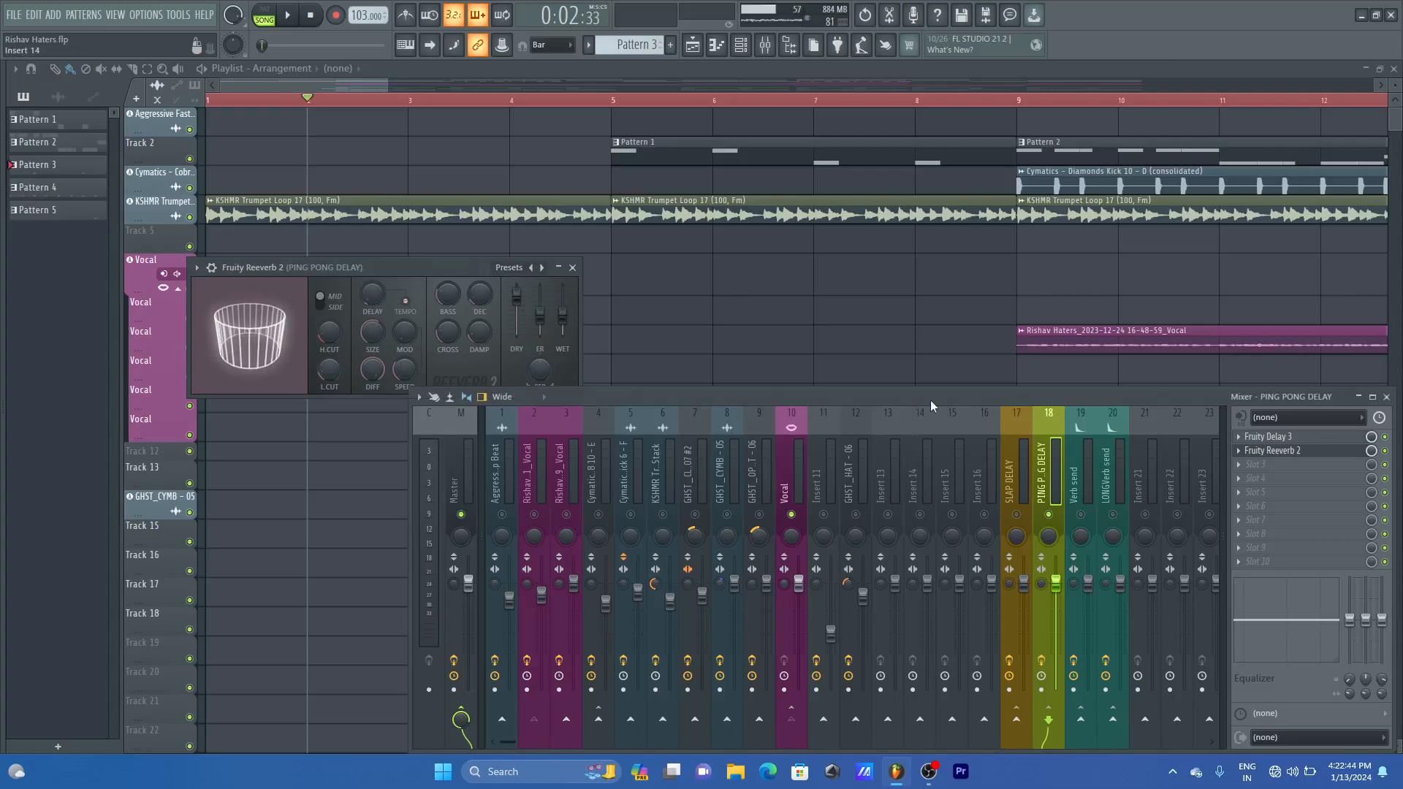
pyautogui.press('space')
pyautogui.press('space')
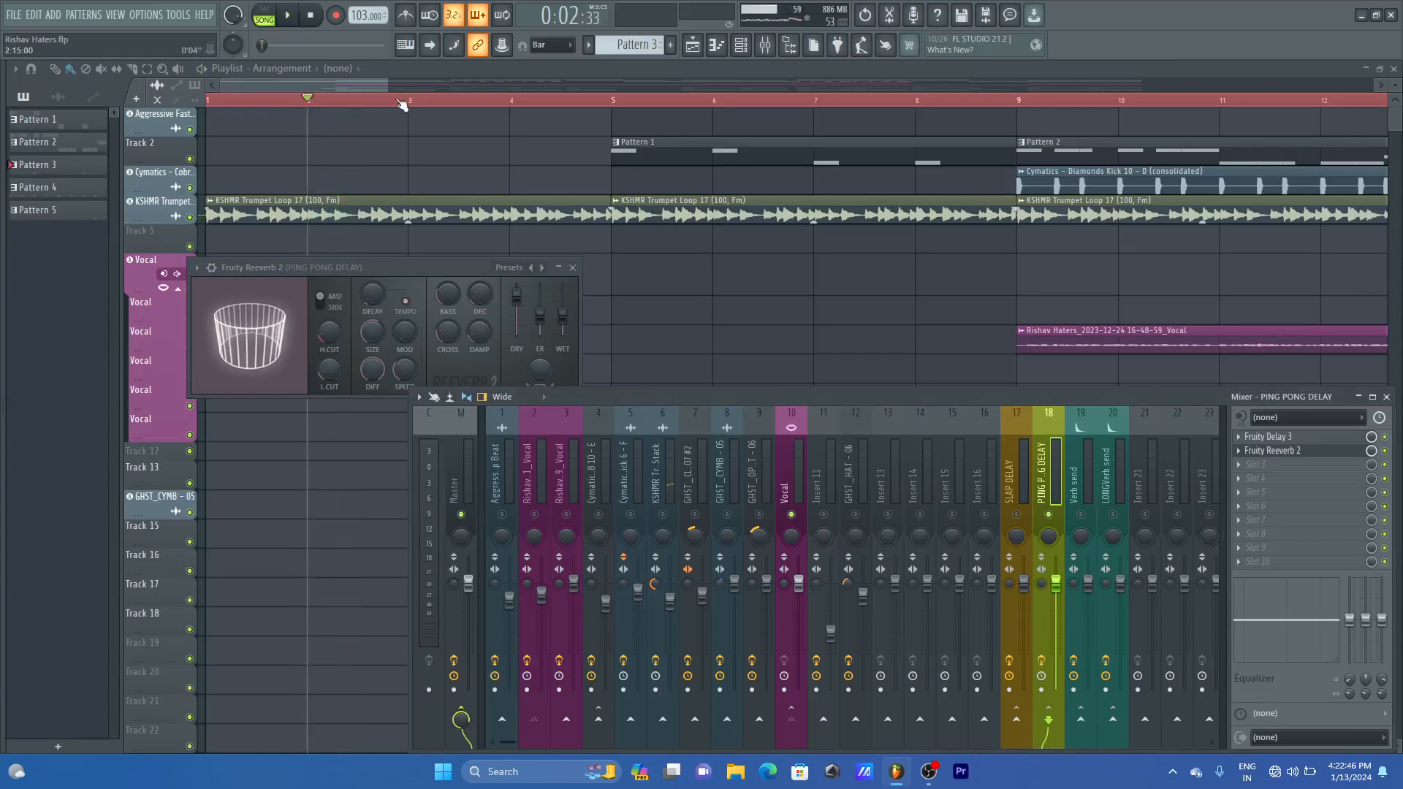
# - Move the song position to bar 17 and briefly play the song from there with the mixer open
pyautogui.press('F12')
pyautogui.scroll(-5, 659, 102)
pyautogui.click(660, 107)
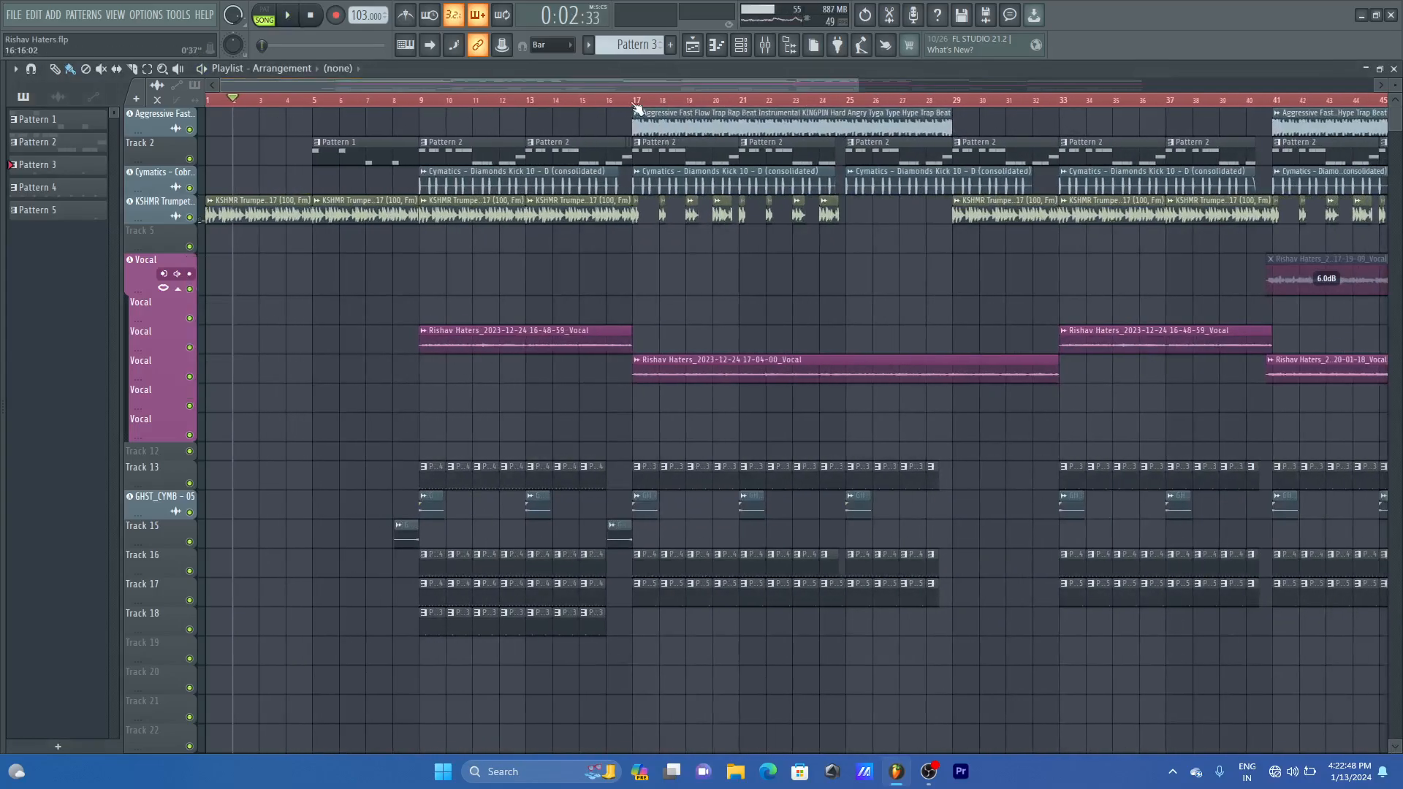
pyautogui.click(765, 45)
pyautogui.press('space')
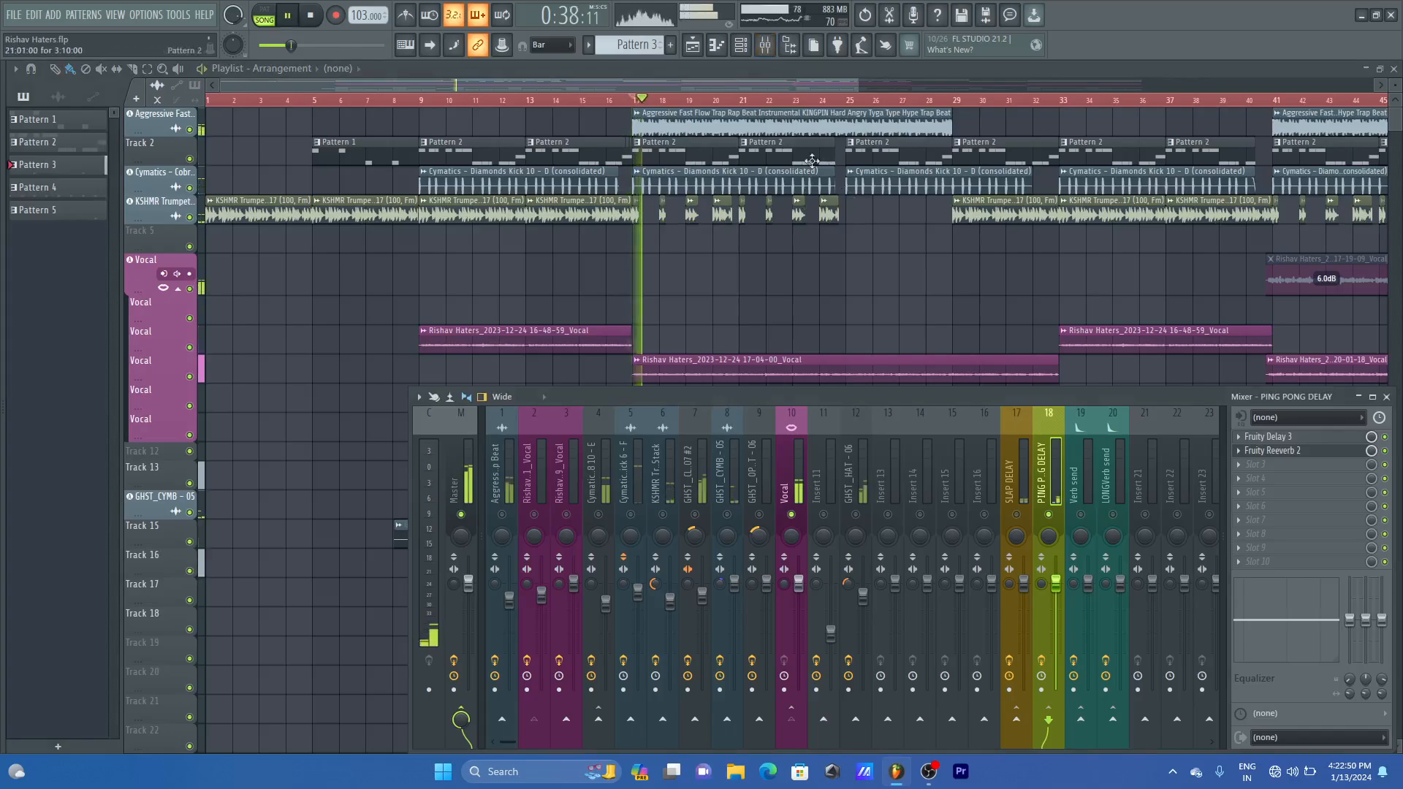
pyautogui.press('space')
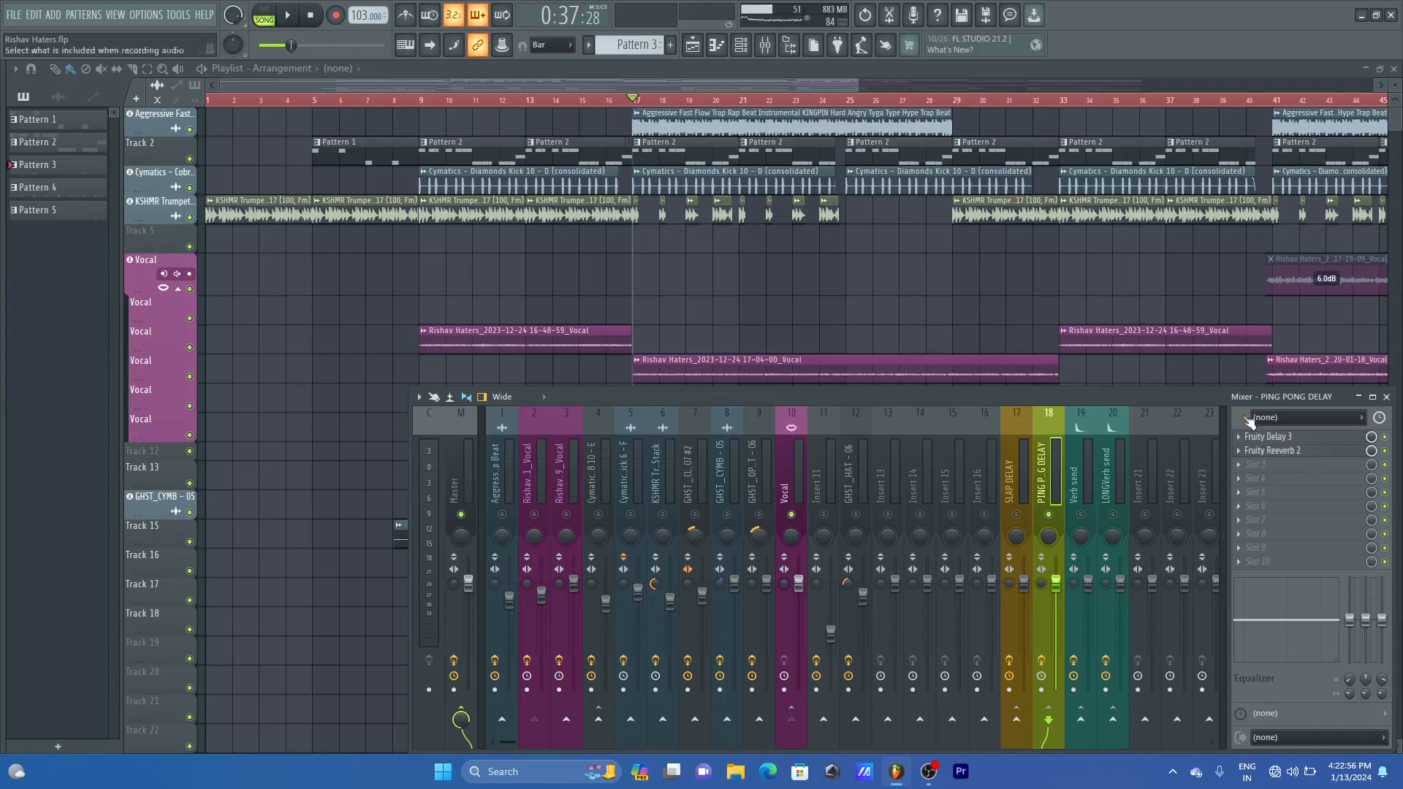
# - Turn the dry level of Fruity Reeverb 2 on the PING PONG DELAY track fully down and reset its wet level
pyautogui.click(1302, 451)
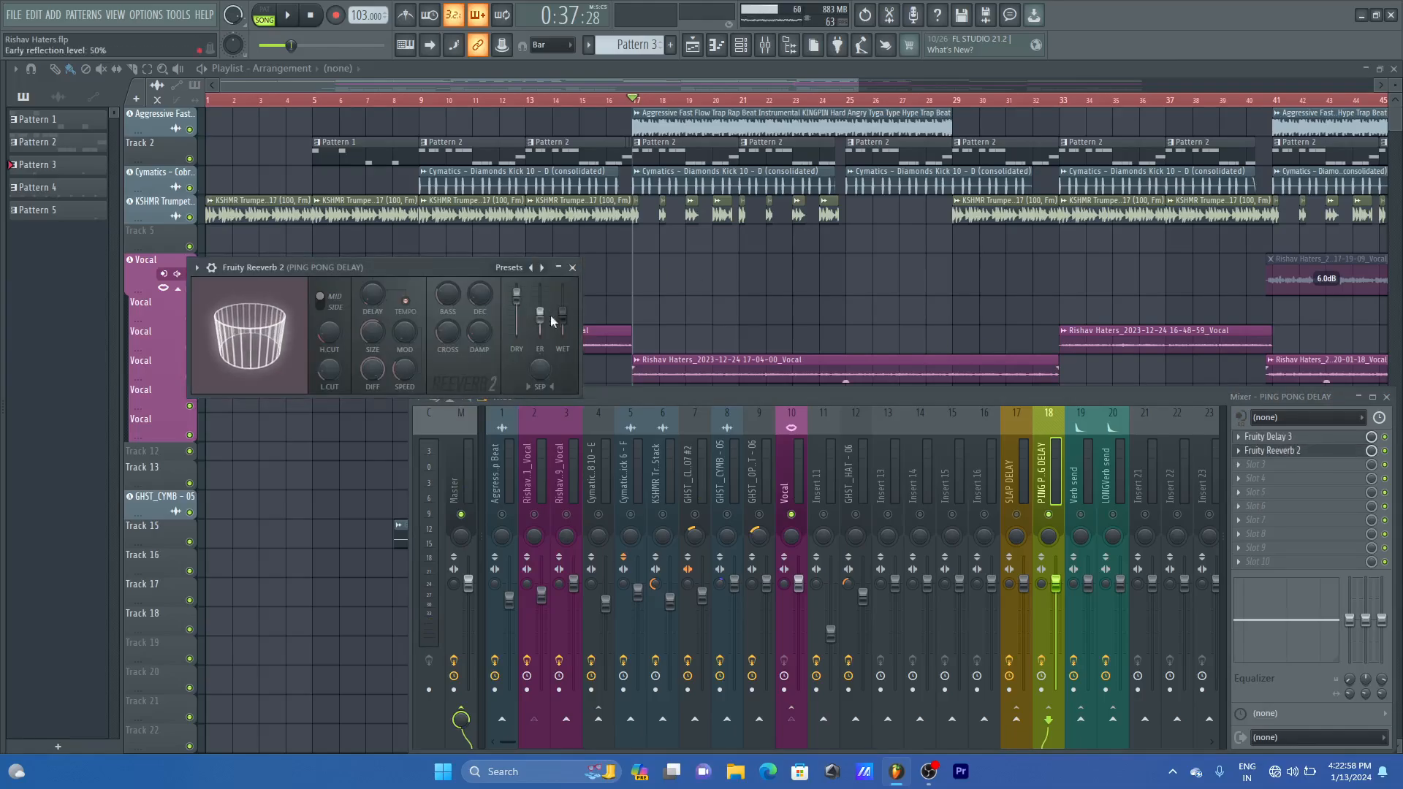
pyautogui.moveTo(517, 296); pyautogui.dragTo(563, 333)
pyautogui.rightClick(519, 334)
pyautogui.click(543, 346)
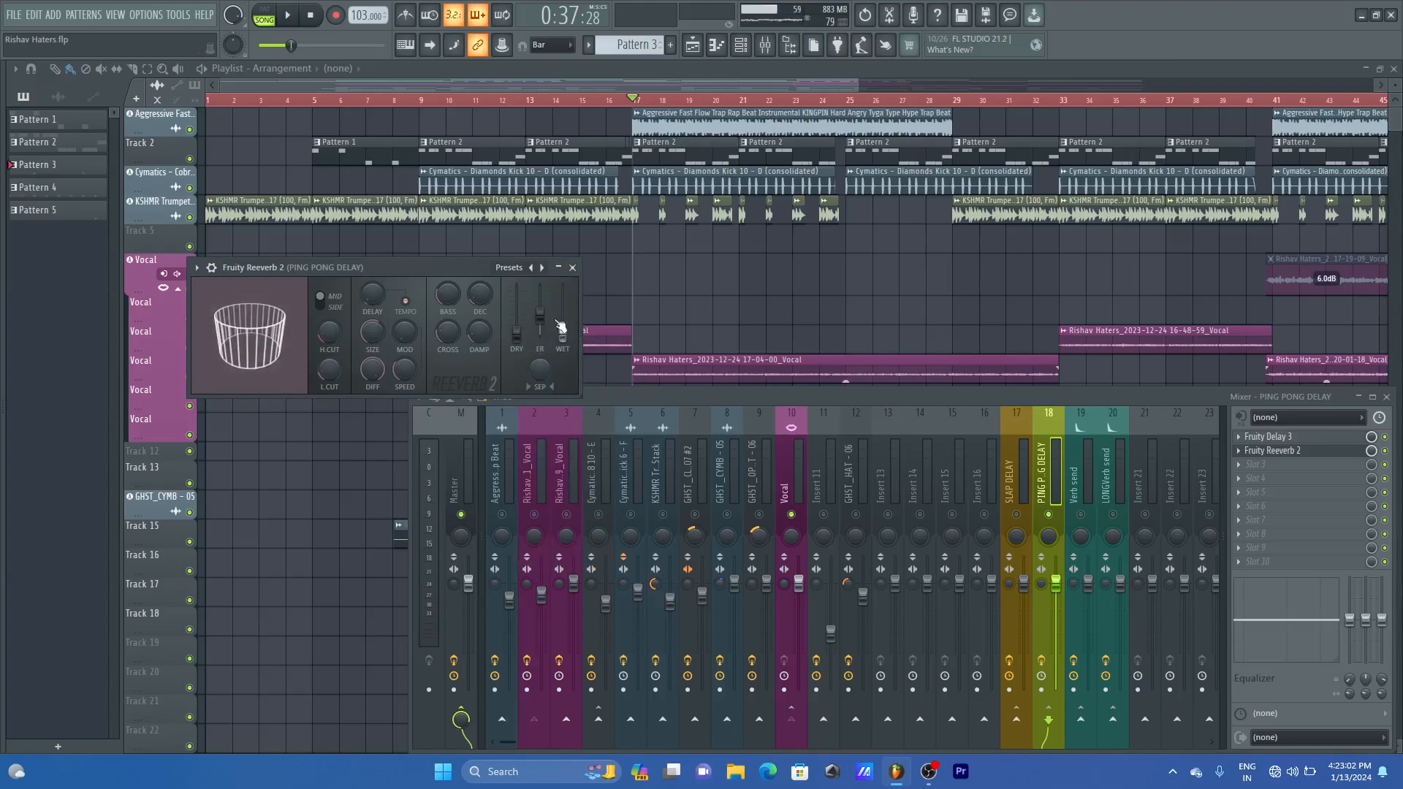
pyautogui.rightClick(553, 333)
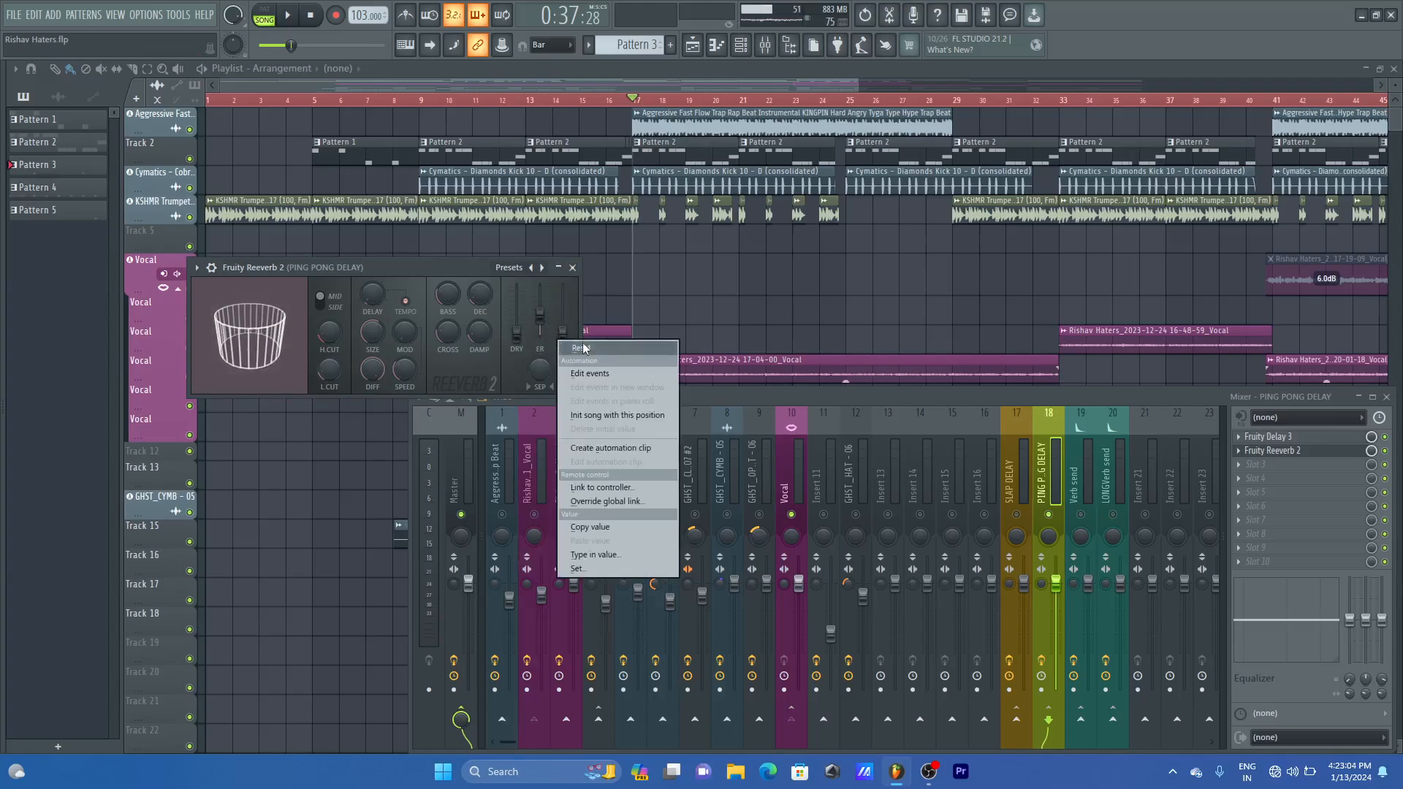
pyautogui.click(584, 346)
pyautogui.click(572, 267)
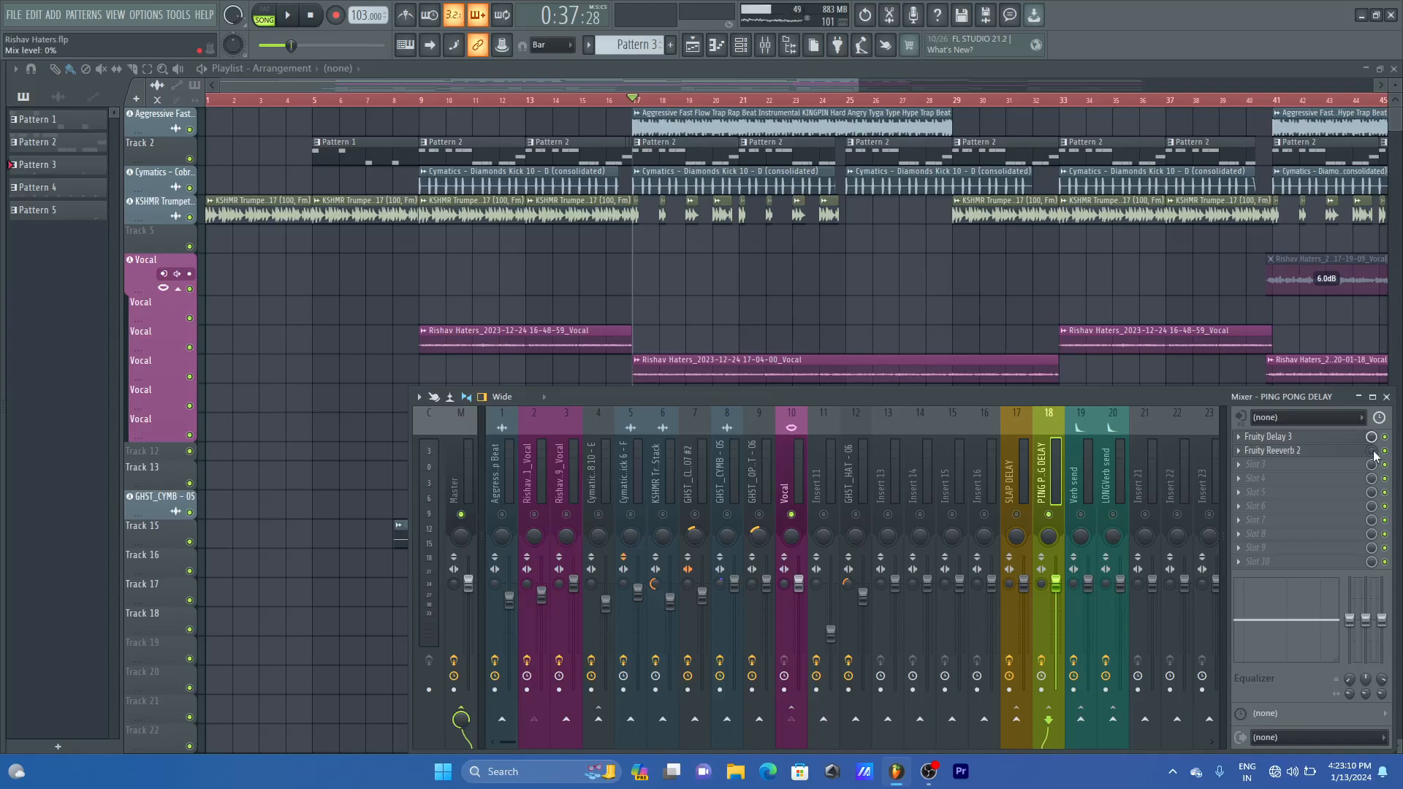
# - Raise the mix level of the Fruity Reeverb 2 slot to 22% while auditioning the song from bar 17
pyautogui.press('space')
pyautogui.scroll(2, 1374, 456)
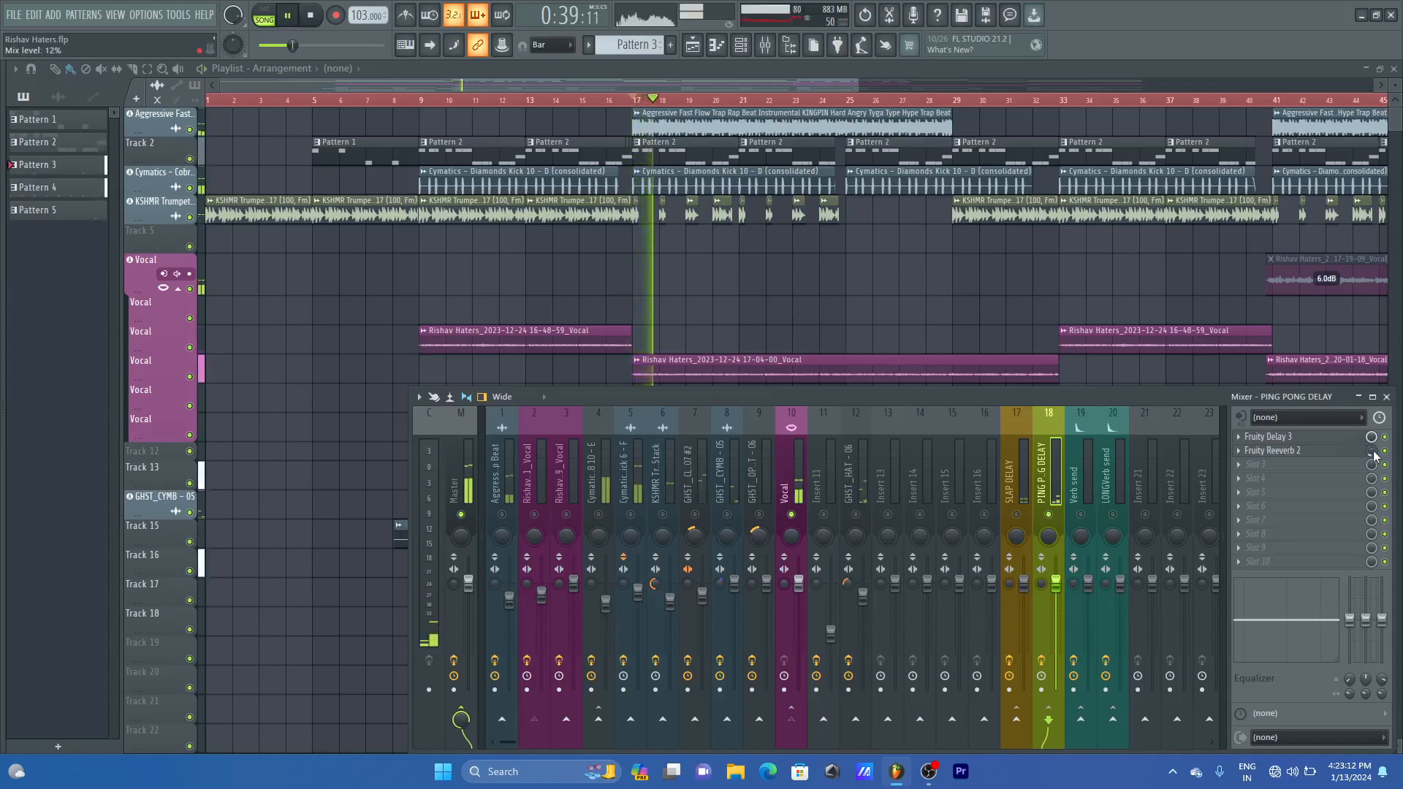
pyautogui.press('space')
pyautogui.scroll(1, 1375, 456)
pyautogui.press('space')
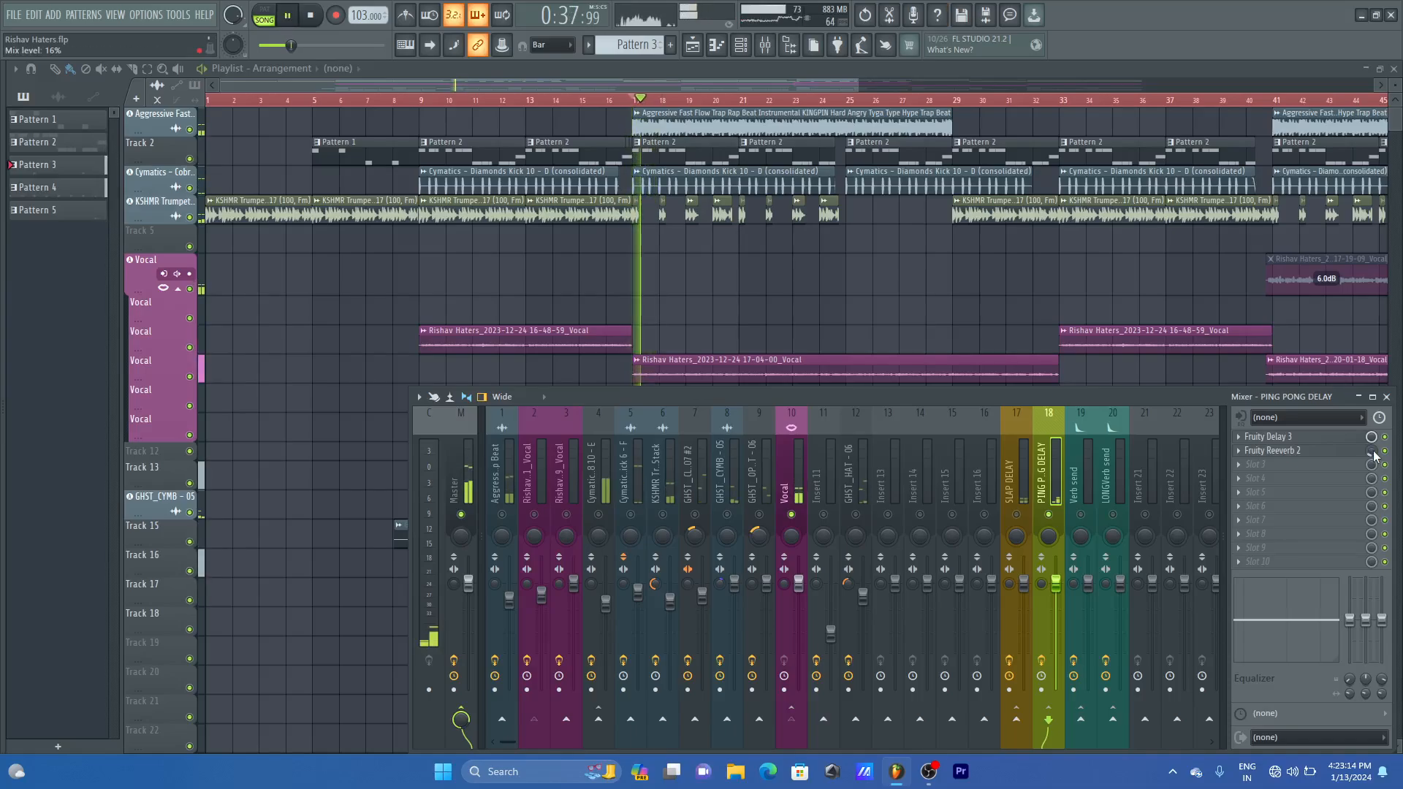
pyautogui.scroll(1, 1374, 456)
pyautogui.press('space')
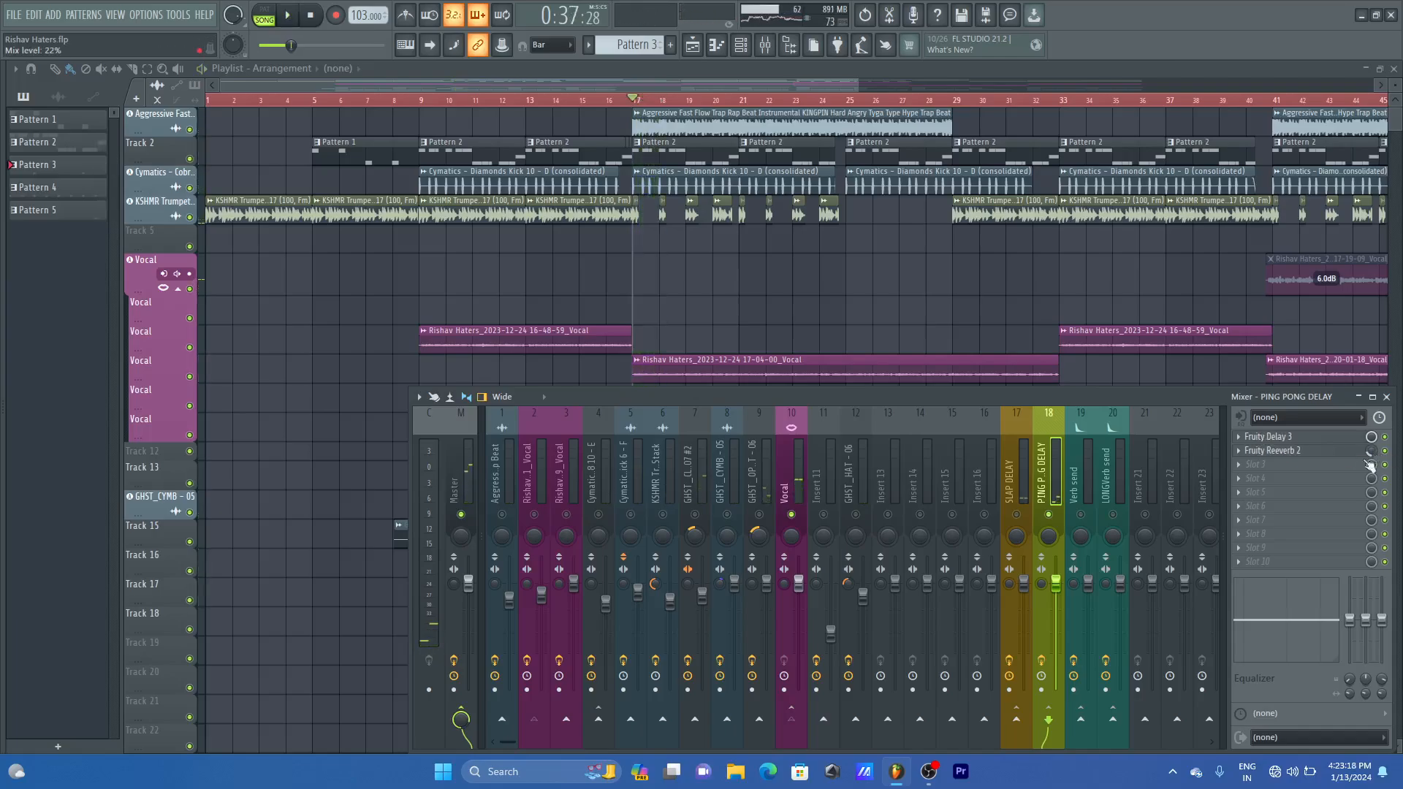
# - Load Fruity Parametric EQ 2 into the third effect slot of the PING PONG DELAY track and move its window clear
pyautogui.click(1282, 469)
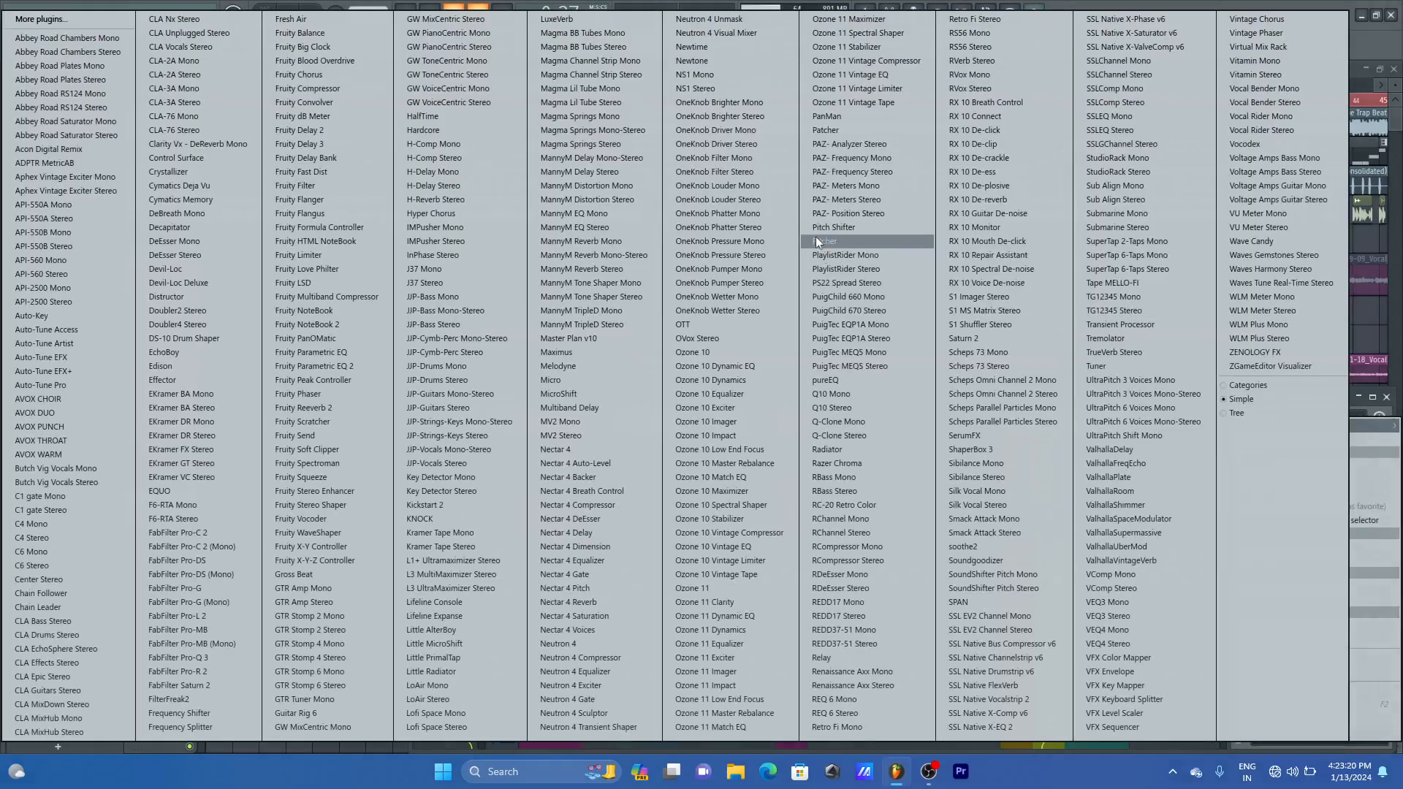
pyautogui.click(352, 366)
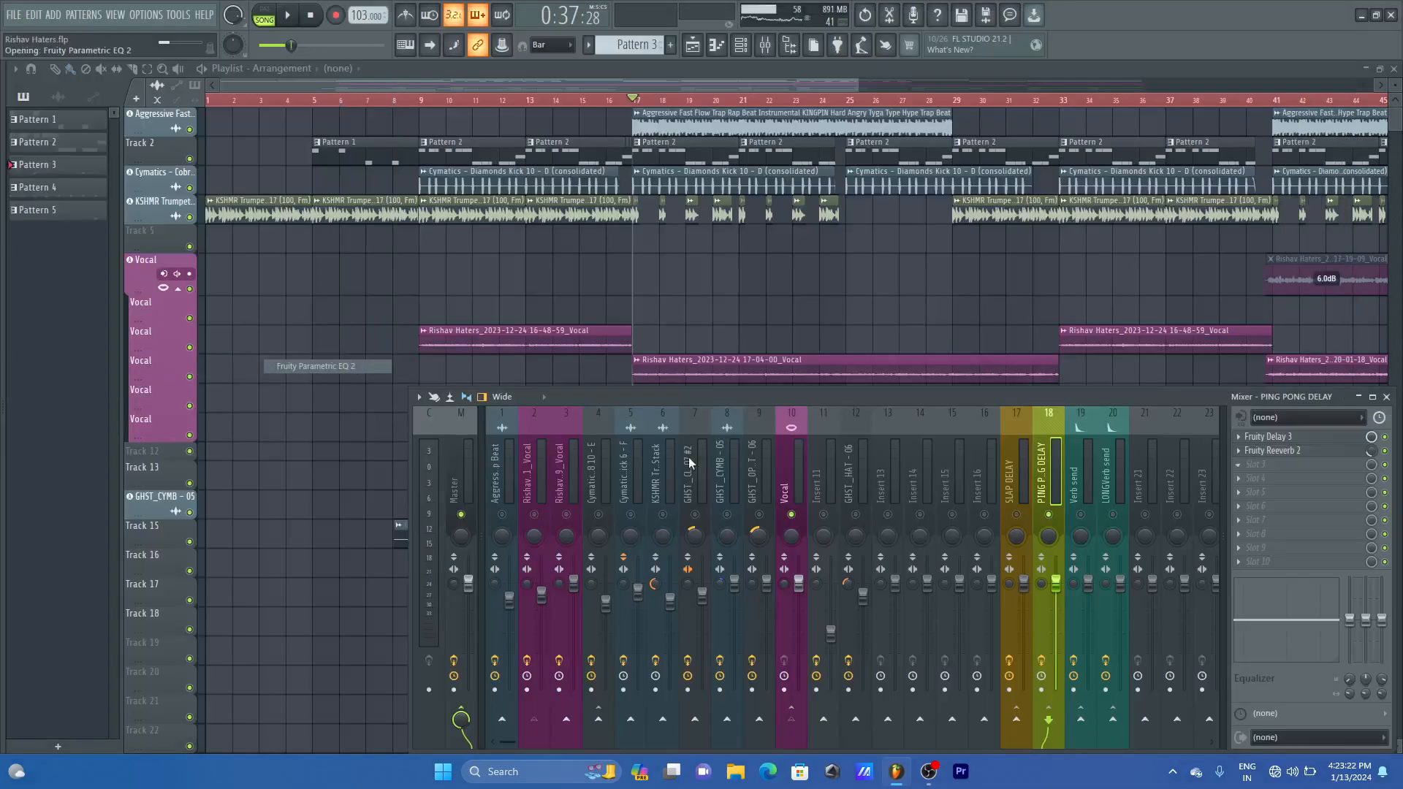
pyautogui.moveTo(341, 151); pyautogui.dragTo(723, 181)
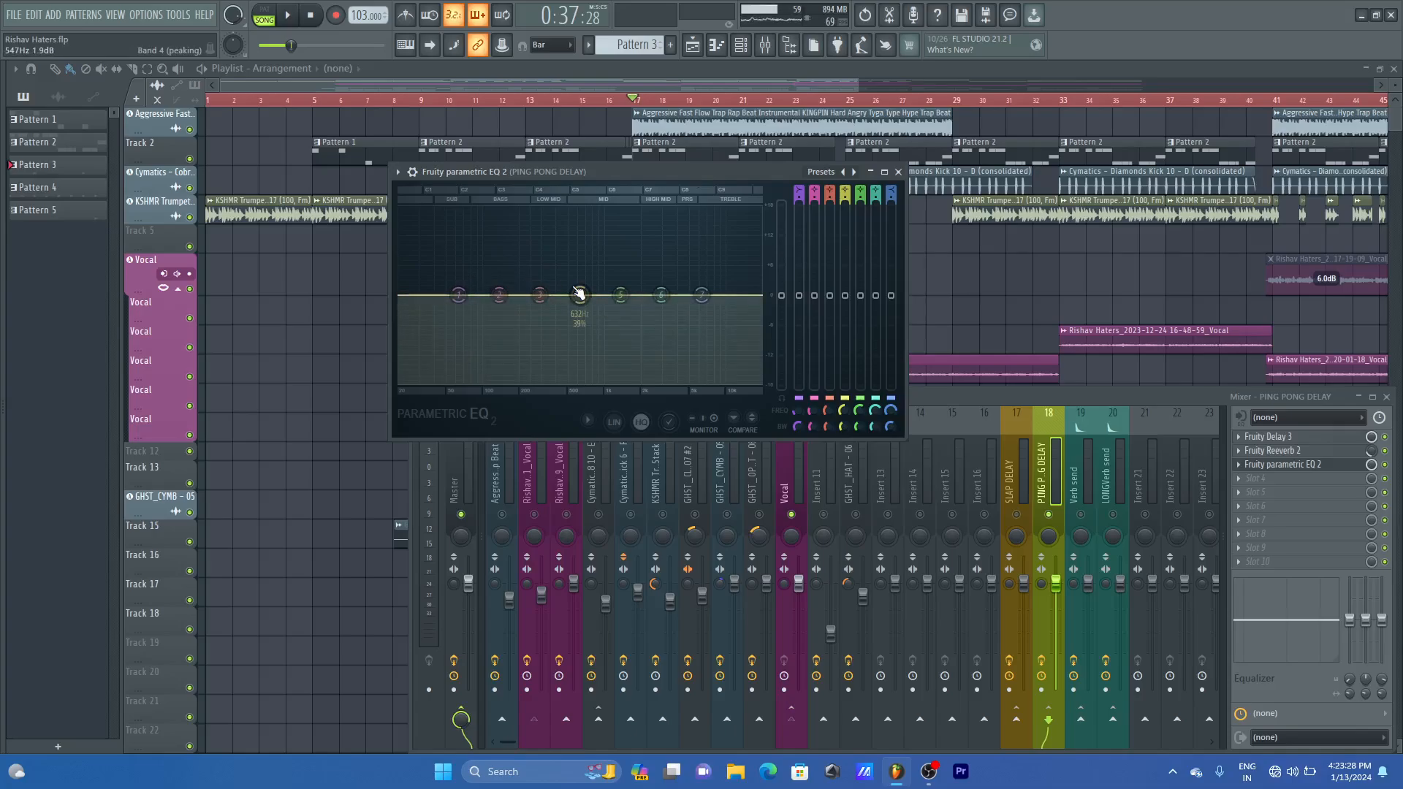
# - Change band 1 of the equalizer to a high pass filter and set its cutoff to 493 Hz
pyautogui.rightClick(454, 299)
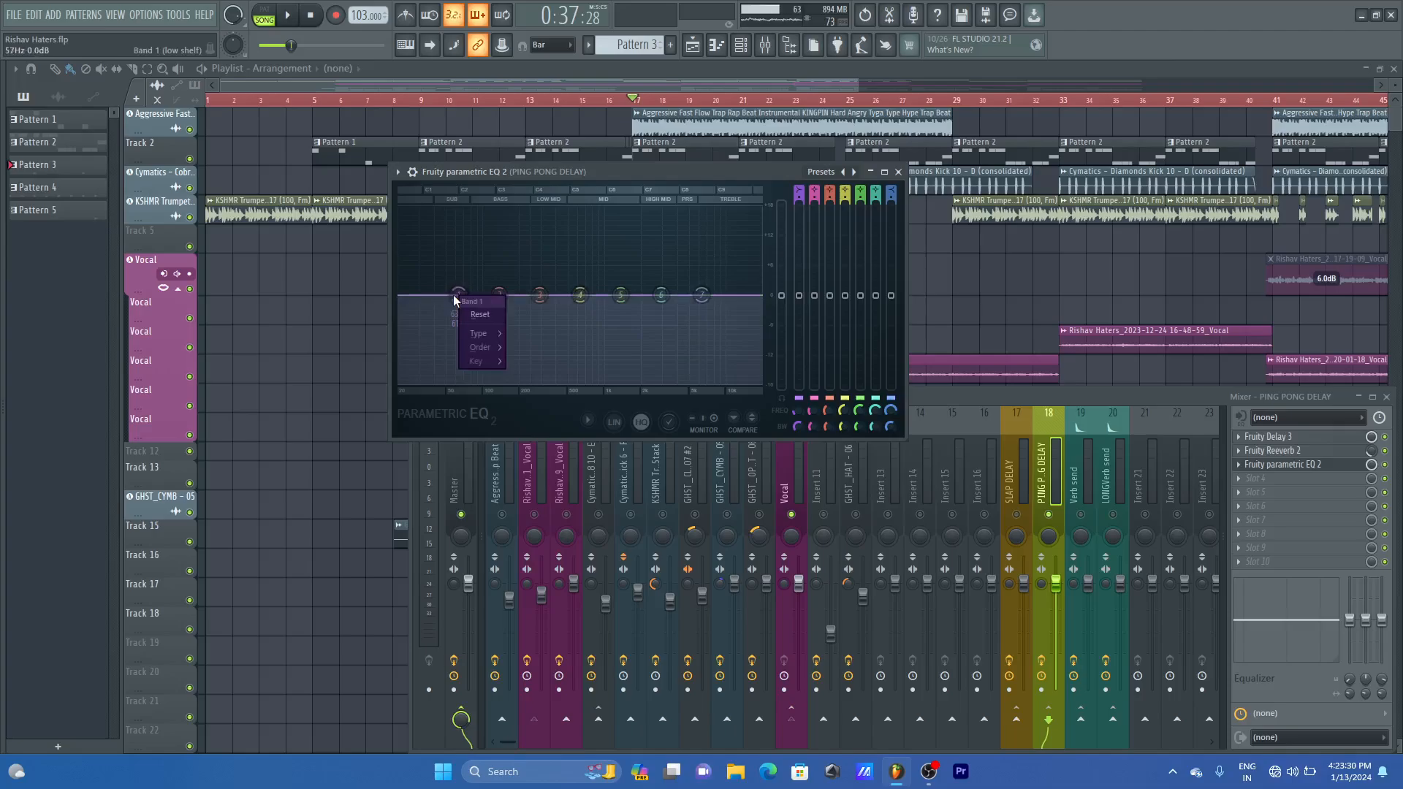
pyautogui.moveTo(482, 333)
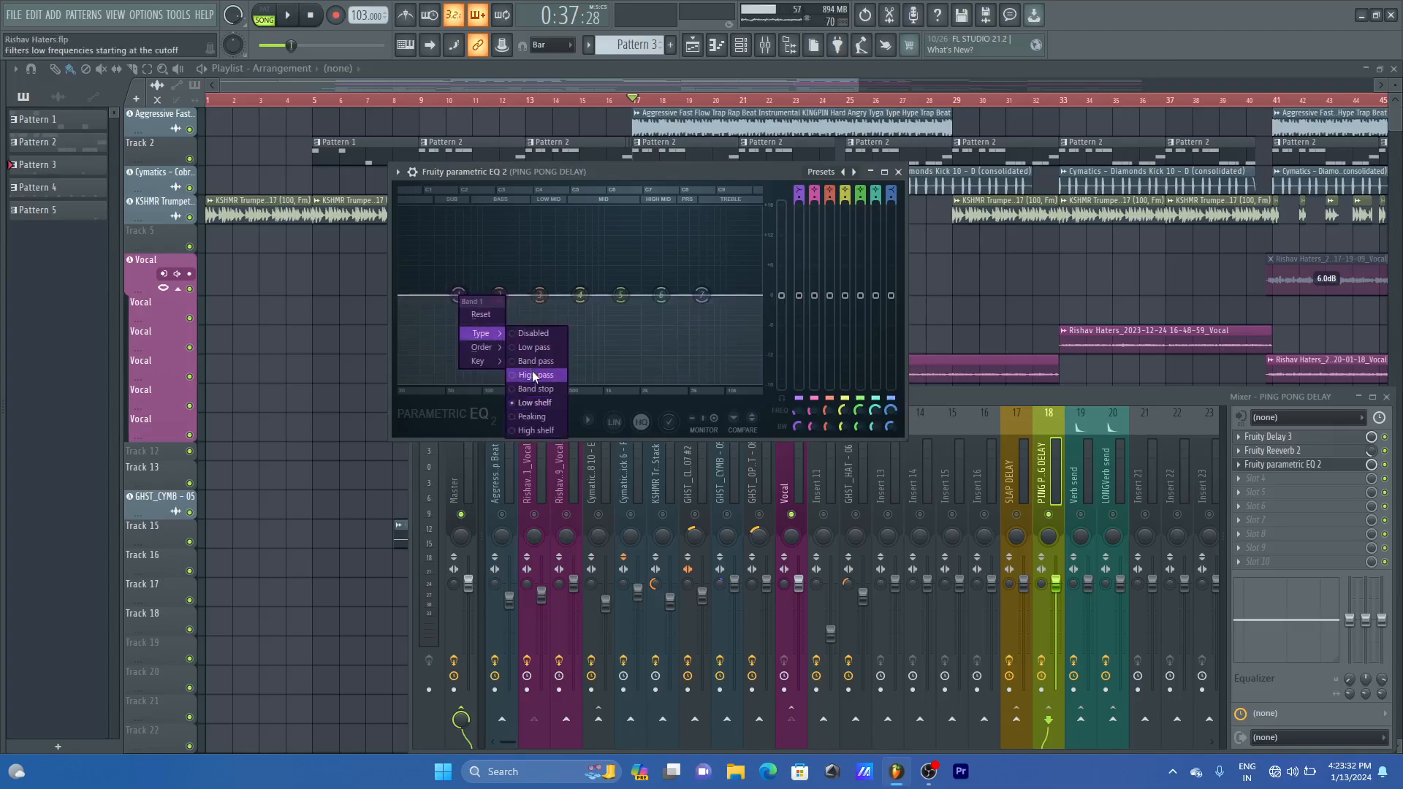
pyautogui.click(531, 370)
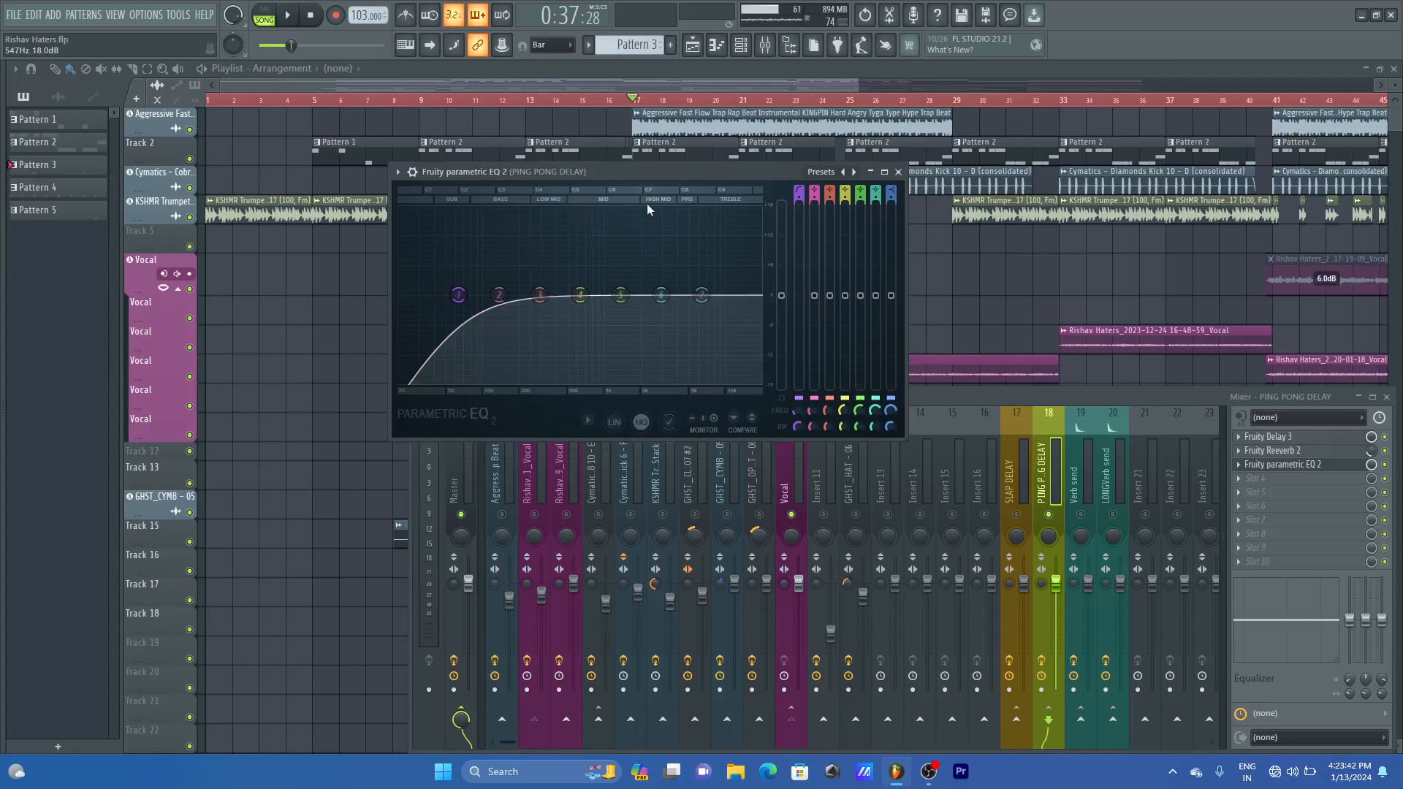
pyautogui.moveTo(459, 295); pyautogui.dragTo(565, 294)
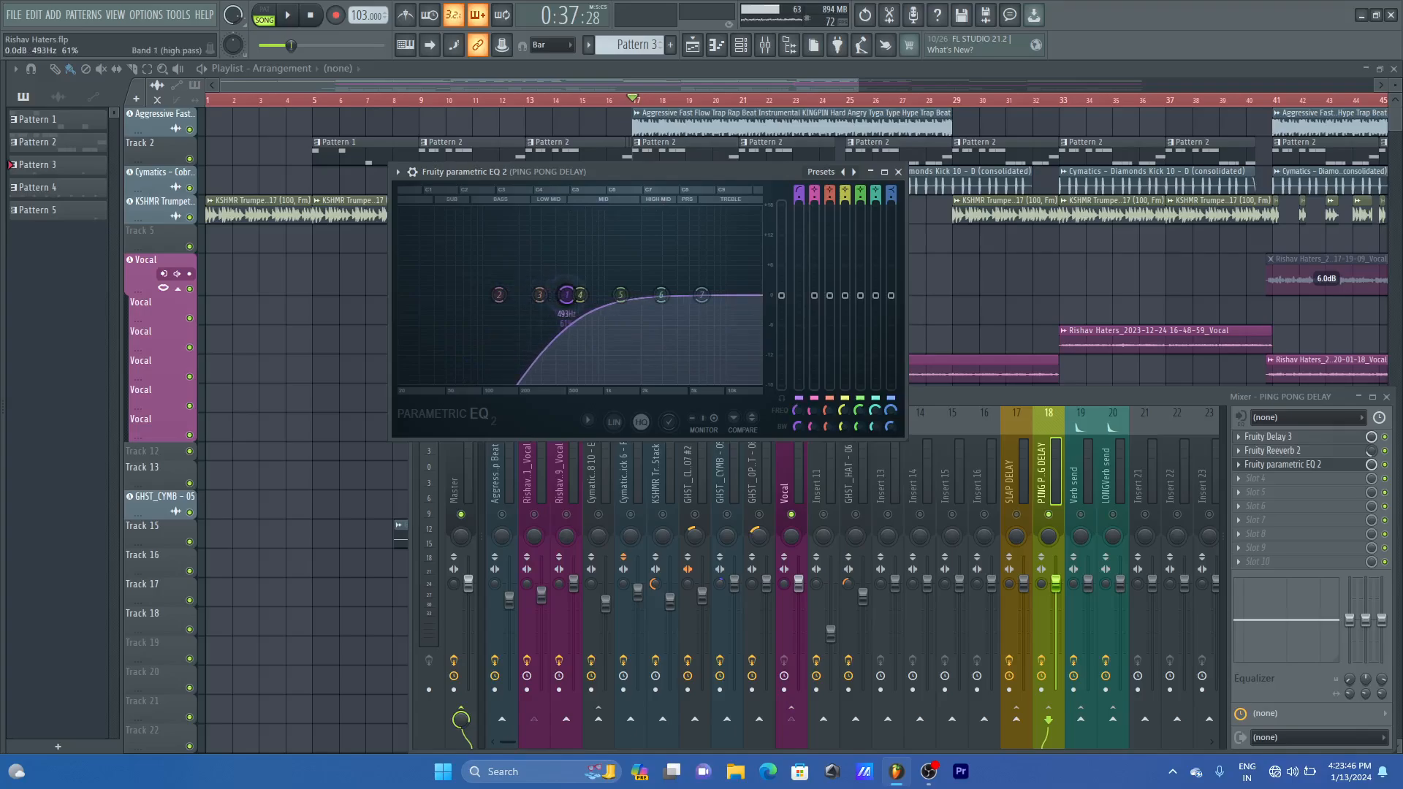
# - Change equalizer band 7 to a low pass filter, lower its cutoff to between bands 5 and 6, and audition the result
pyautogui.rightClick(700, 295)
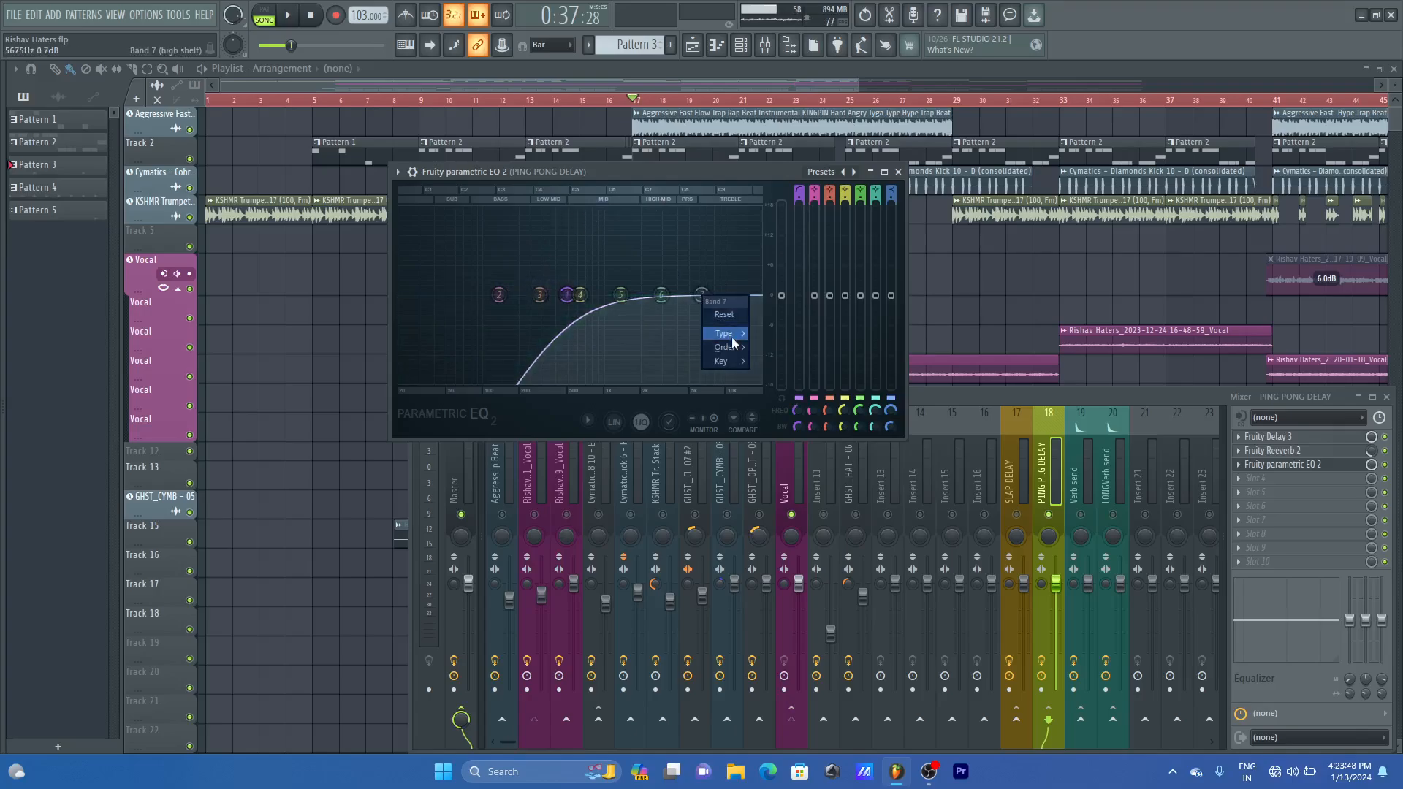
pyautogui.moveTo(727, 333)
pyautogui.click(777, 347)
pyautogui.moveTo(700, 294); pyautogui.dragTo(644, 295)
pyautogui.press('space')
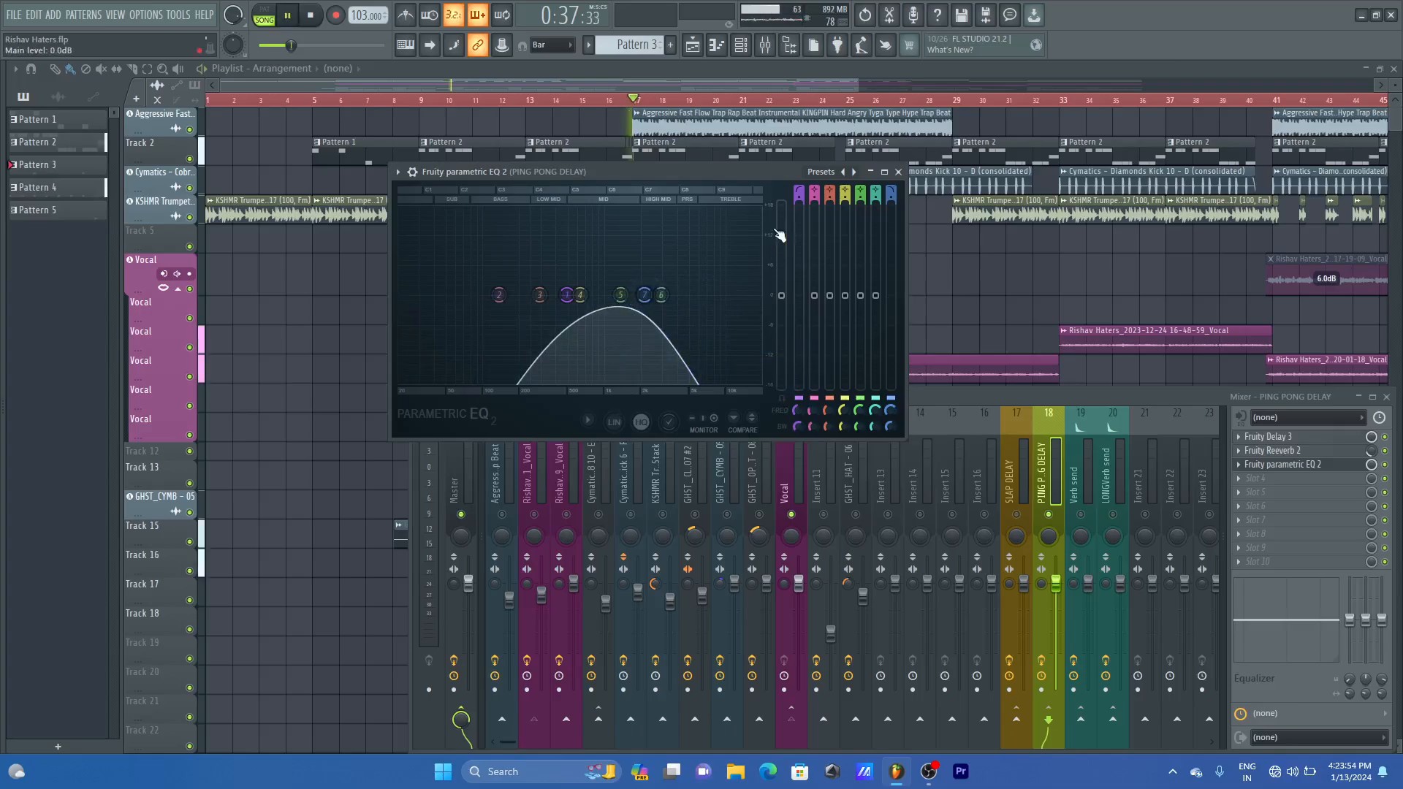
pyautogui.click(899, 172)
pyautogui.press('space')
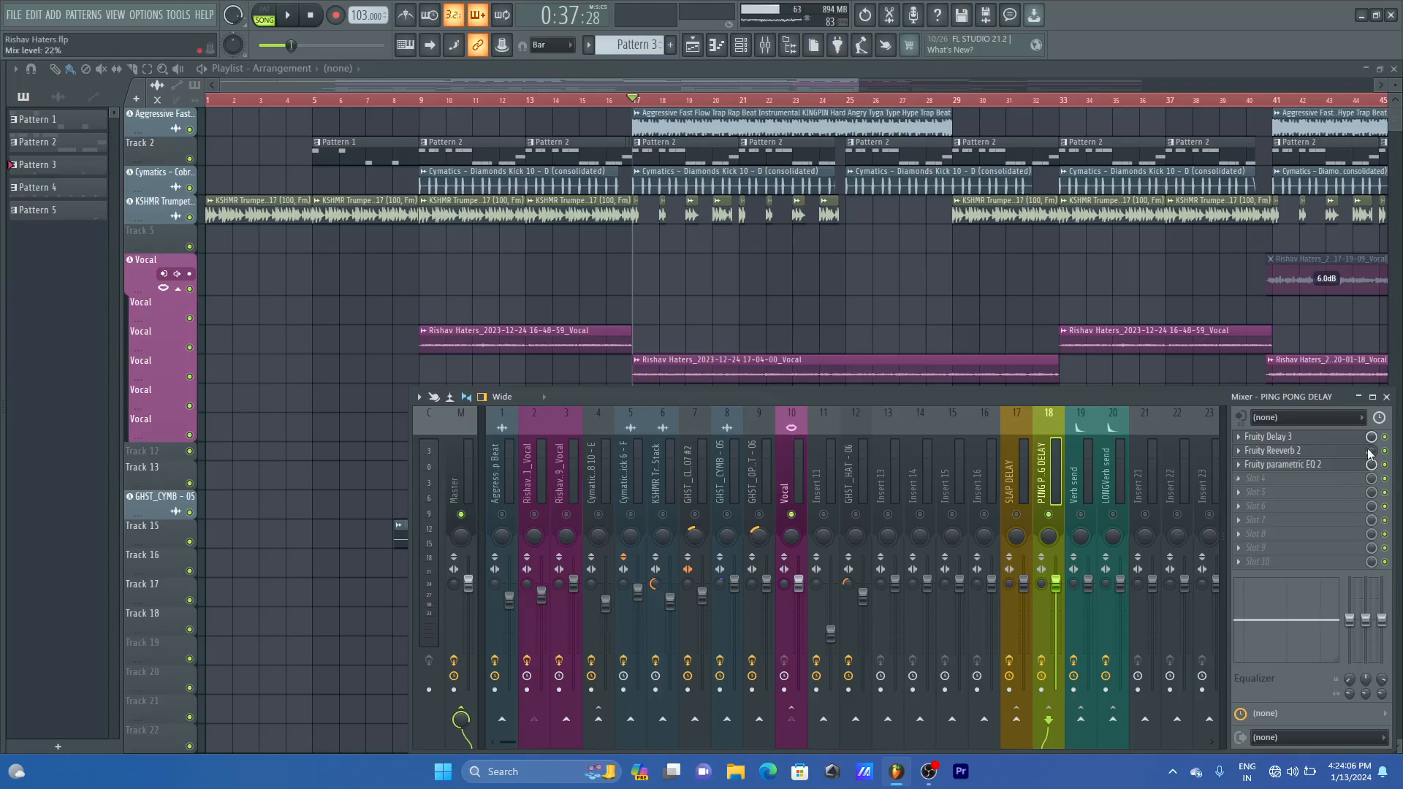
# - Increase the Fruity Reeverb 2 mix level to 48%, then back it off to about 38% during playback
pyautogui.scroll(5, 1369, 450)
pyautogui.press('space')
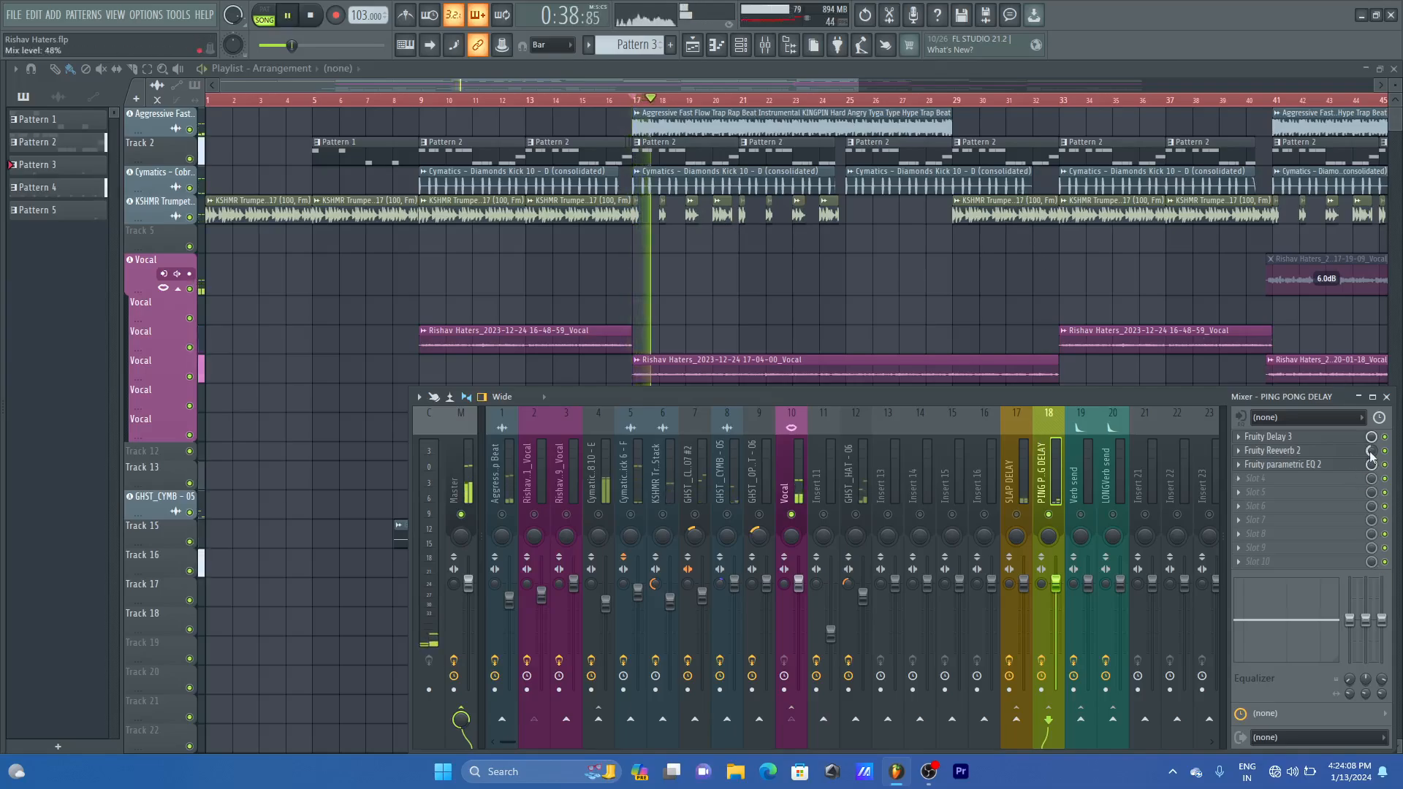
pyautogui.scroll(-2, 1371, 451)
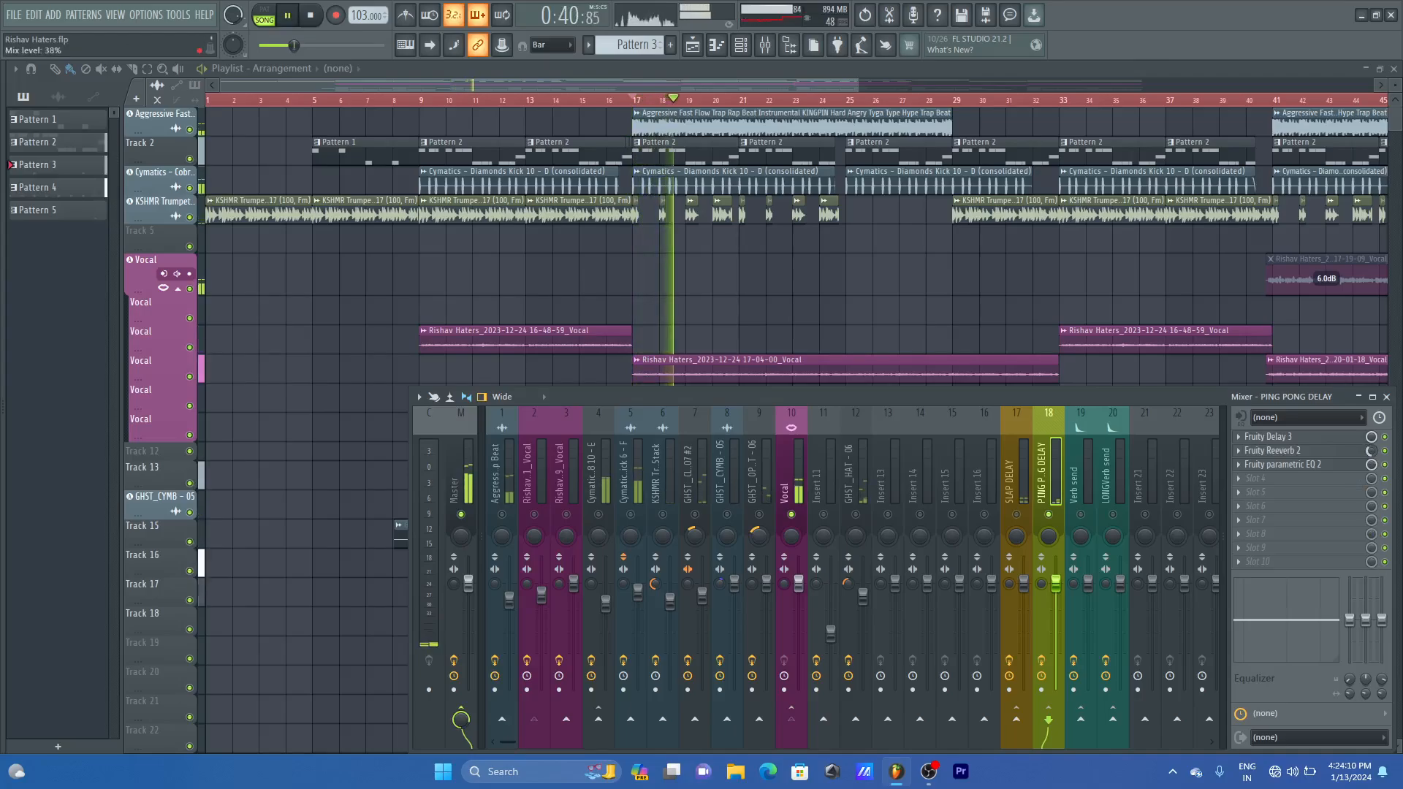
pyautogui.scroll(-1, 1371, 451)
pyautogui.press('space')
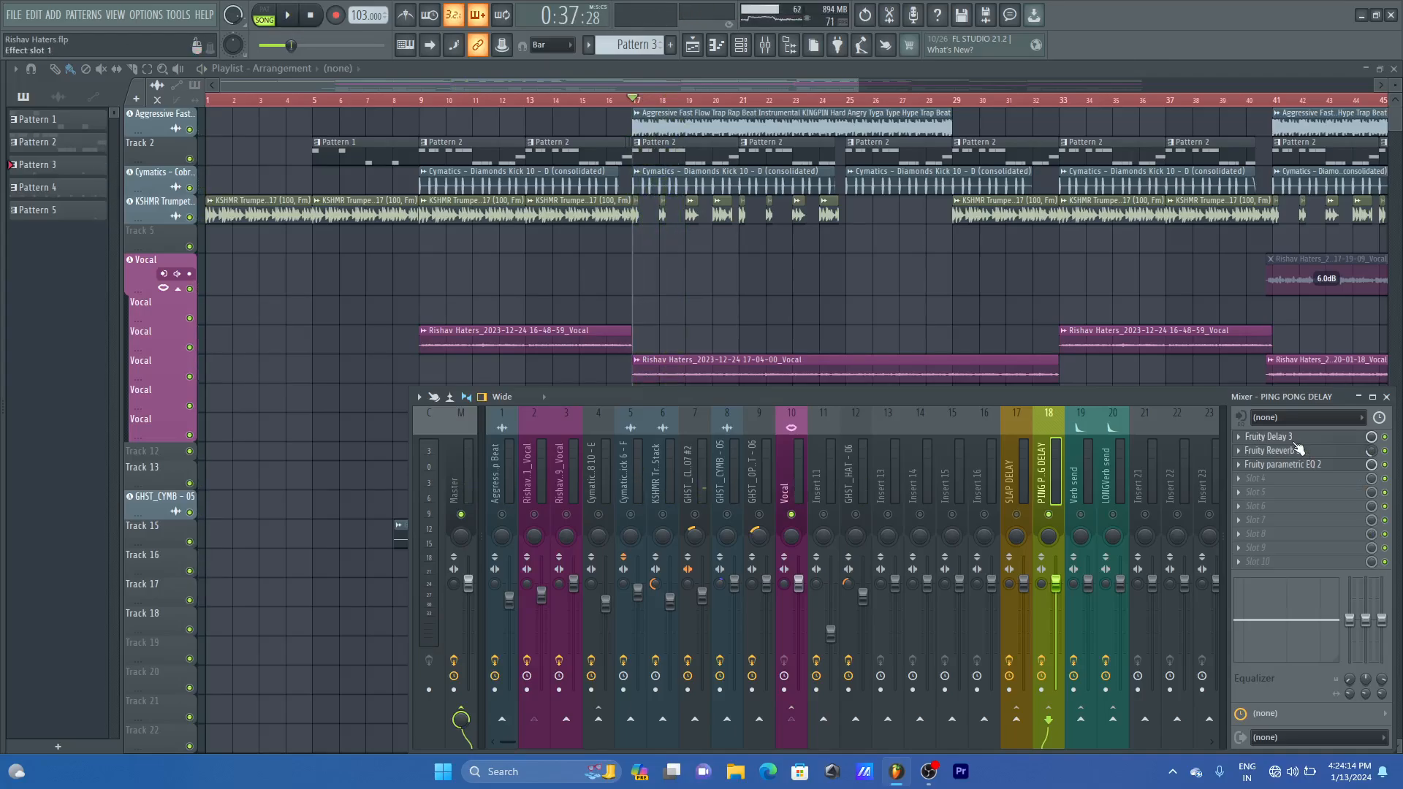
# - Review the Fruity Delay 3 and Fruity Reeverb 2 settings on the PING PONG DELAY track and audition them during playback
pyautogui.click(1269, 436)
pyautogui.click(1275, 450)
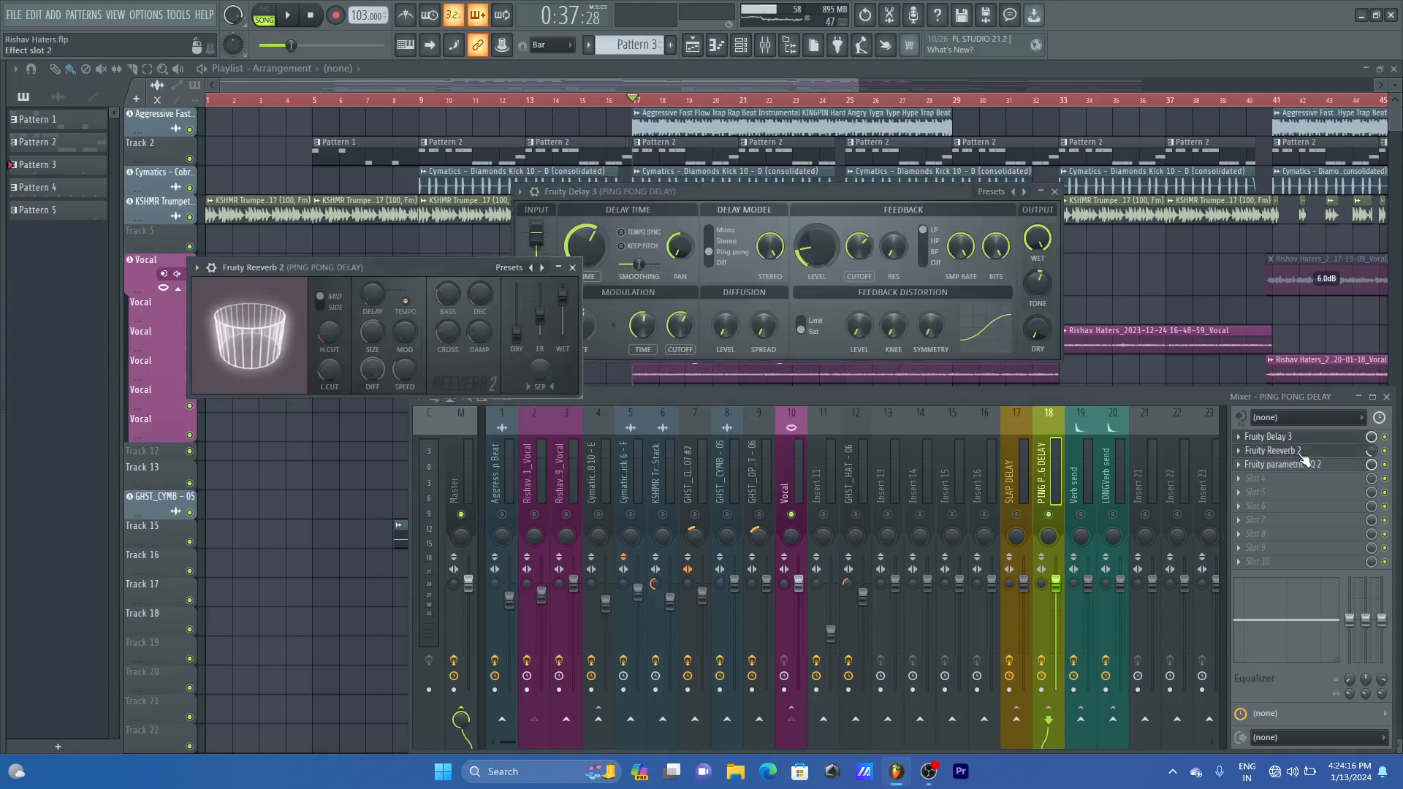
pyautogui.click(572, 268)
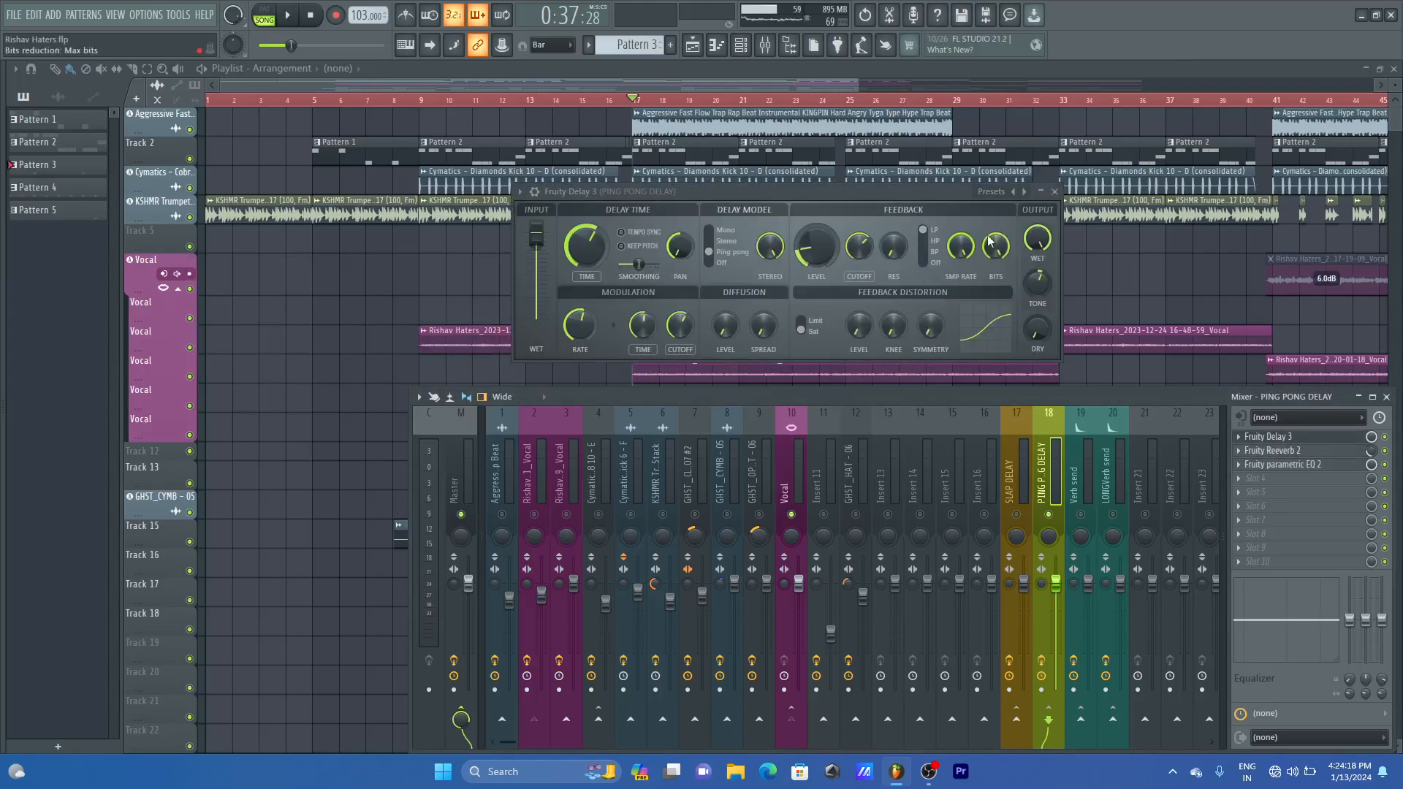
pyautogui.click(1053, 193)
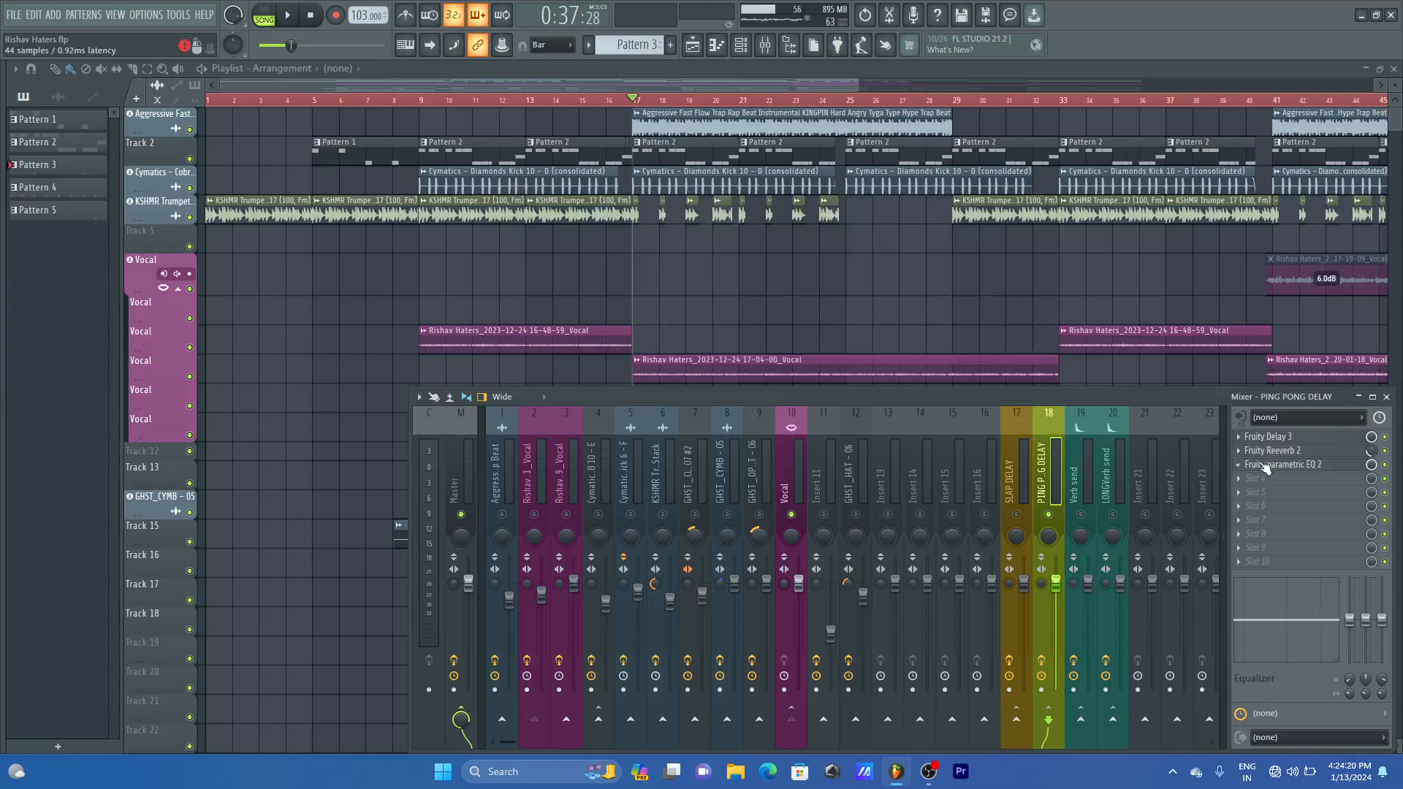
pyautogui.click(1301, 452)
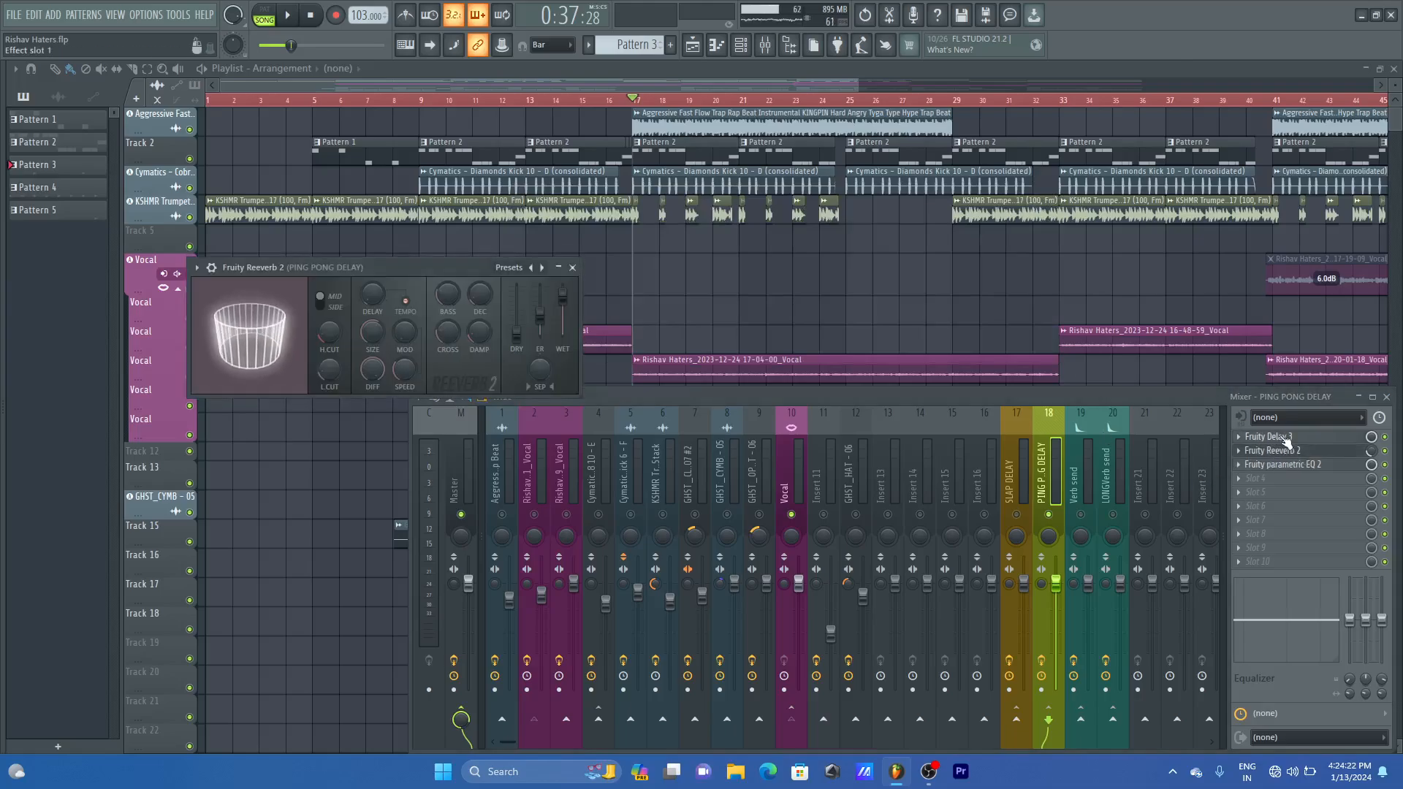
pyautogui.click(1286, 438)
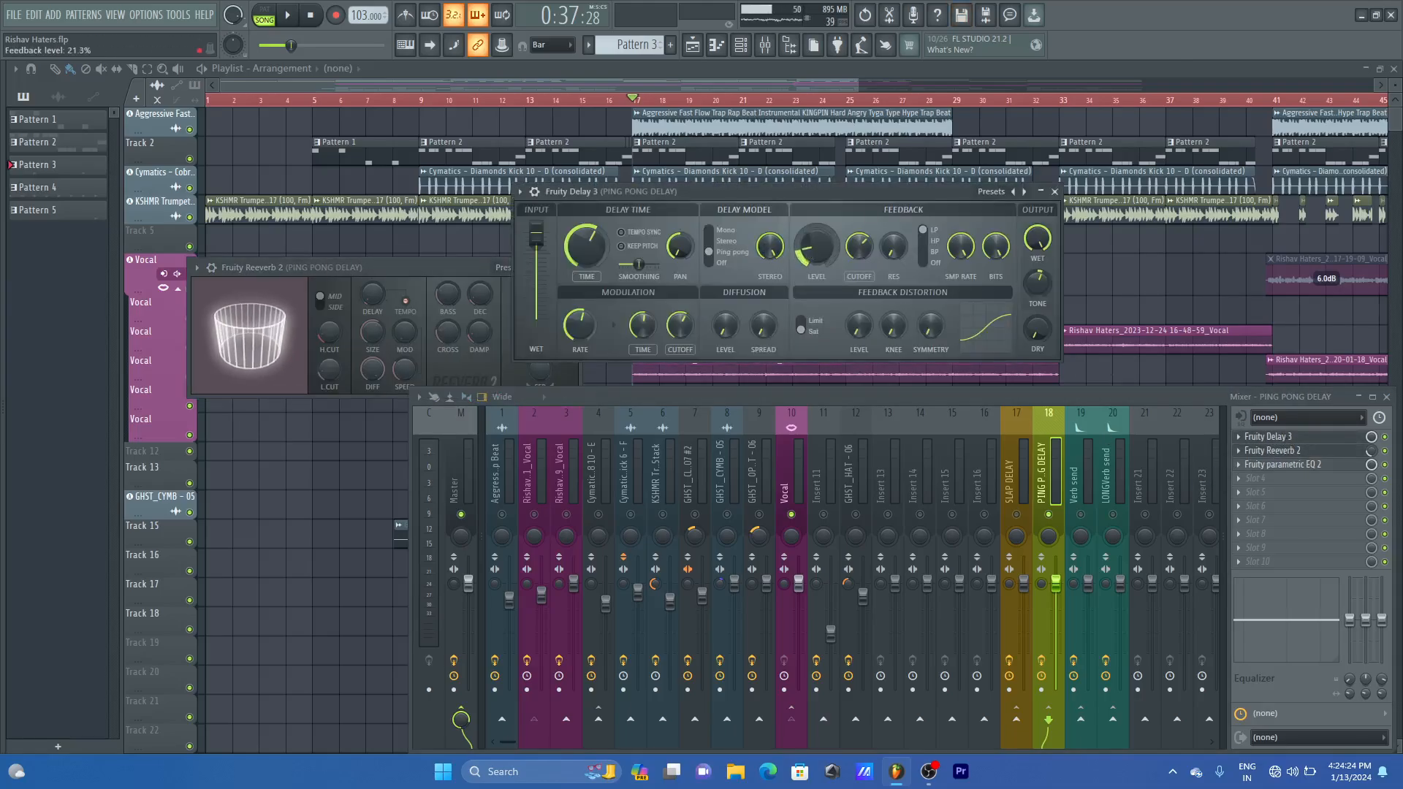
pyautogui.press('space')
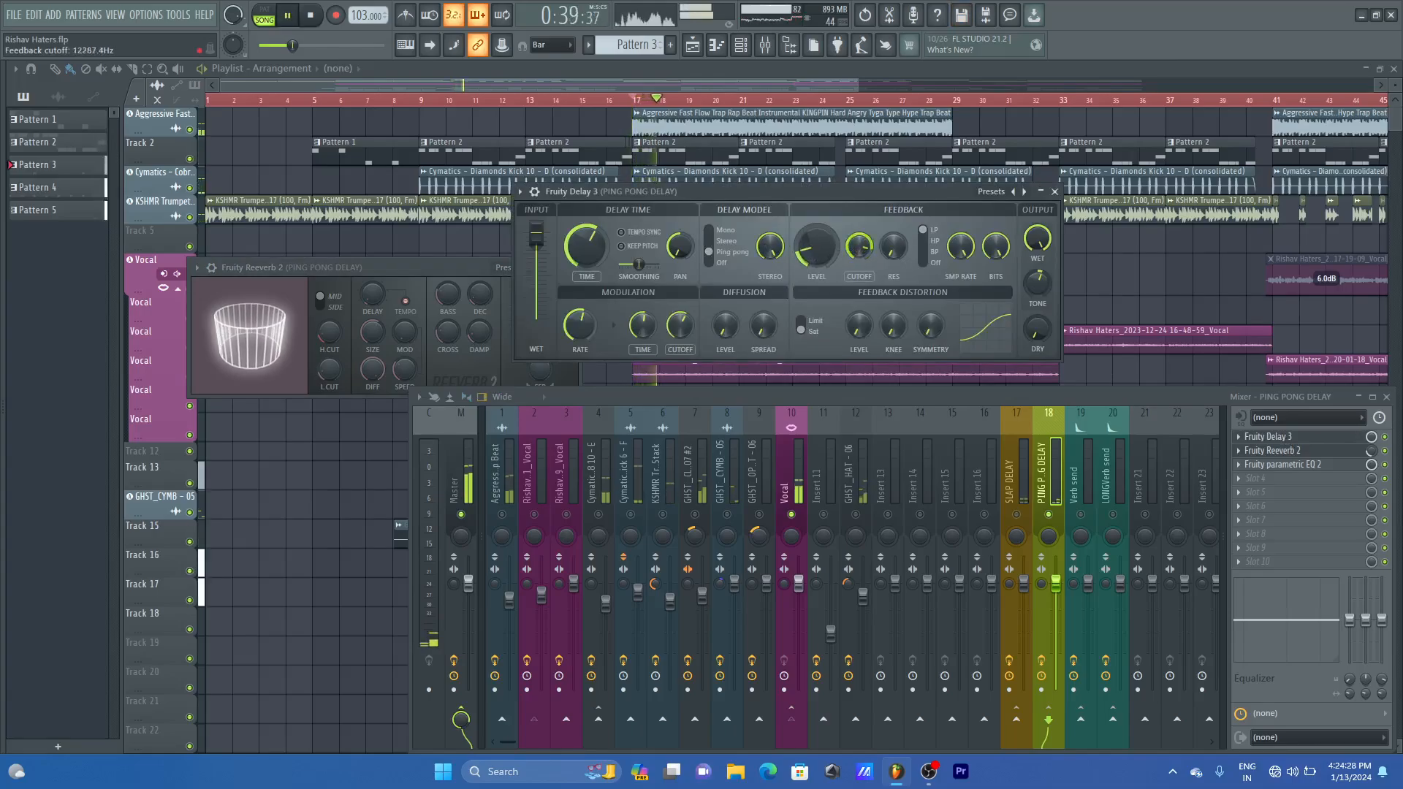
pyautogui.press('space')
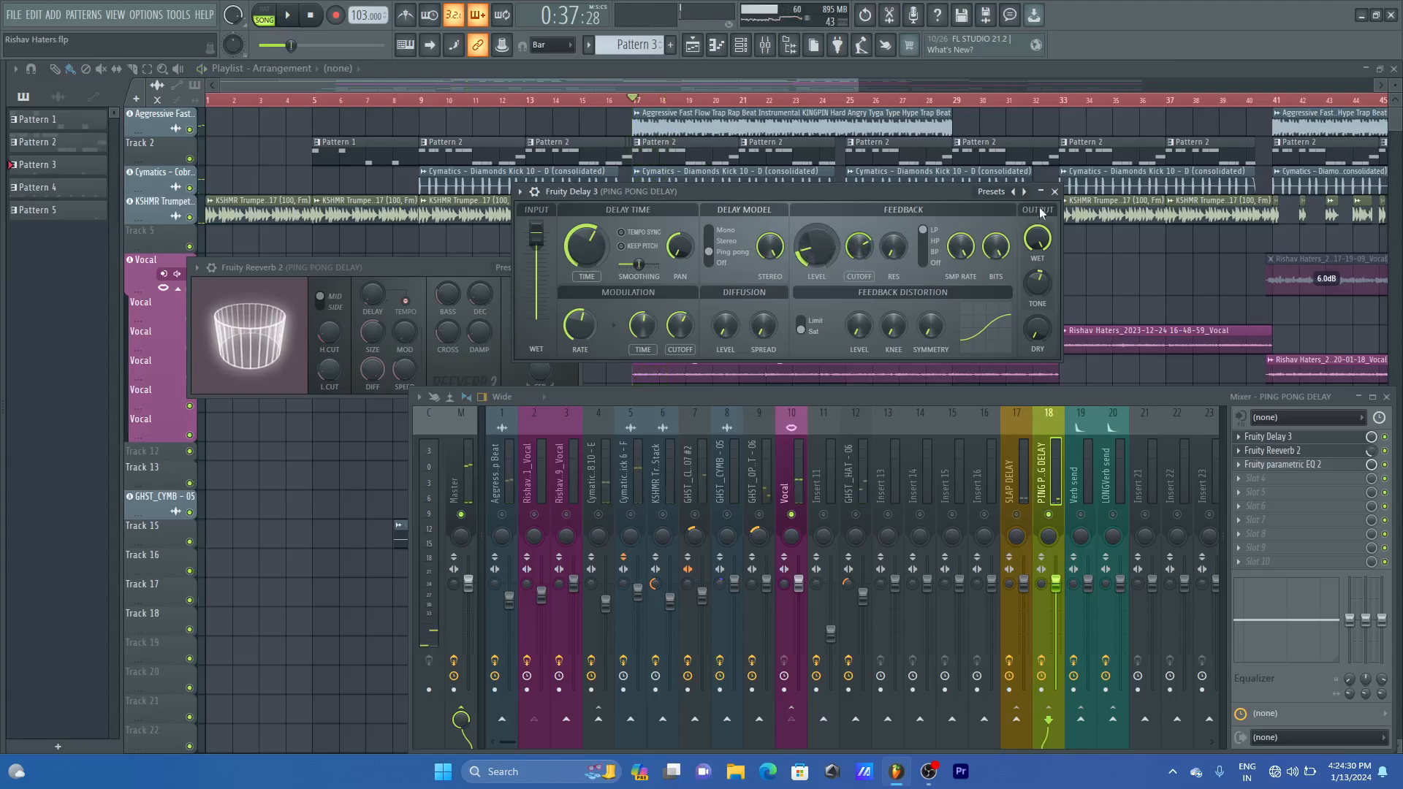
pyautogui.click(1054, 191)
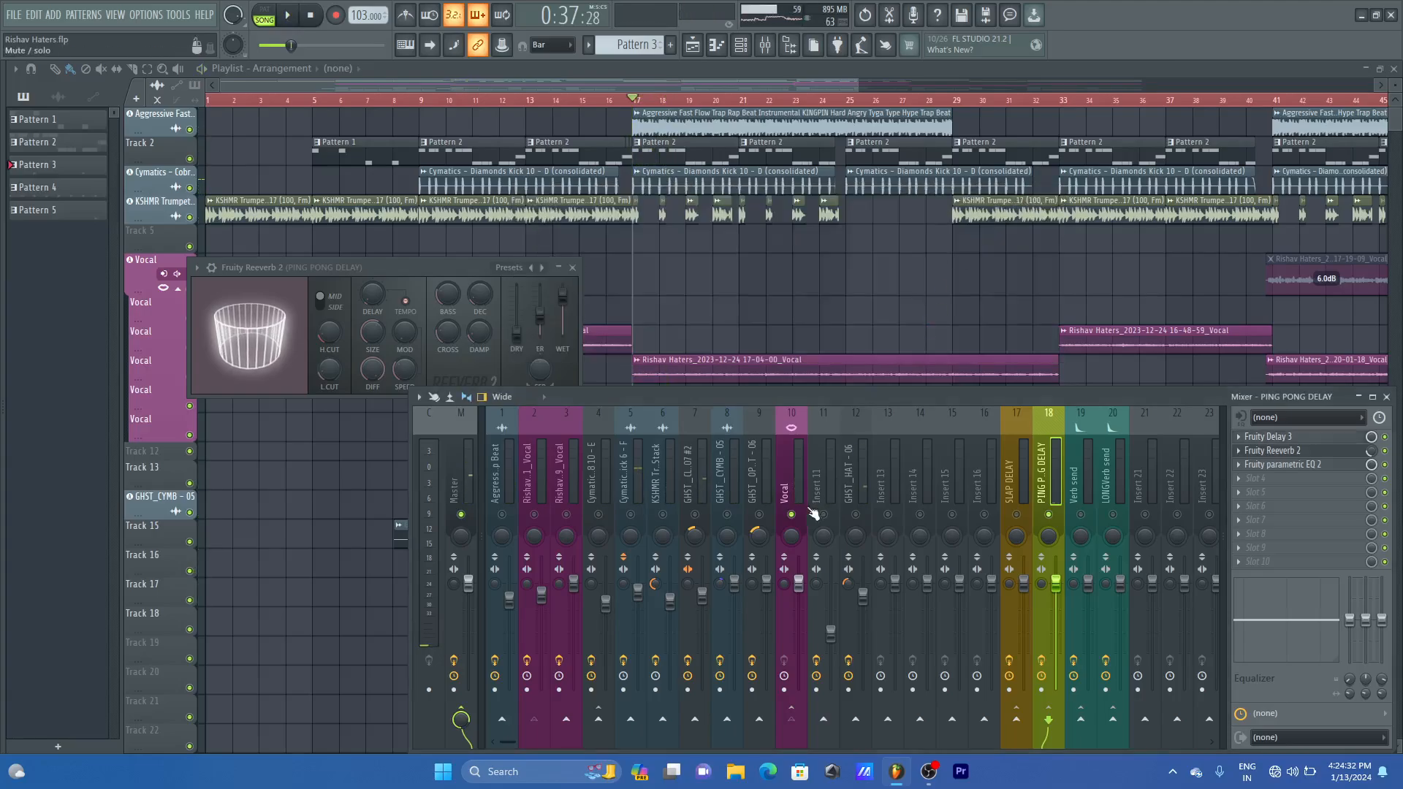
# - Audition the mix with the Vocal track selected and reset the workspace to show only the playlist and mixer
pyautogui.click(795, 427)
pyautogui.press('space')
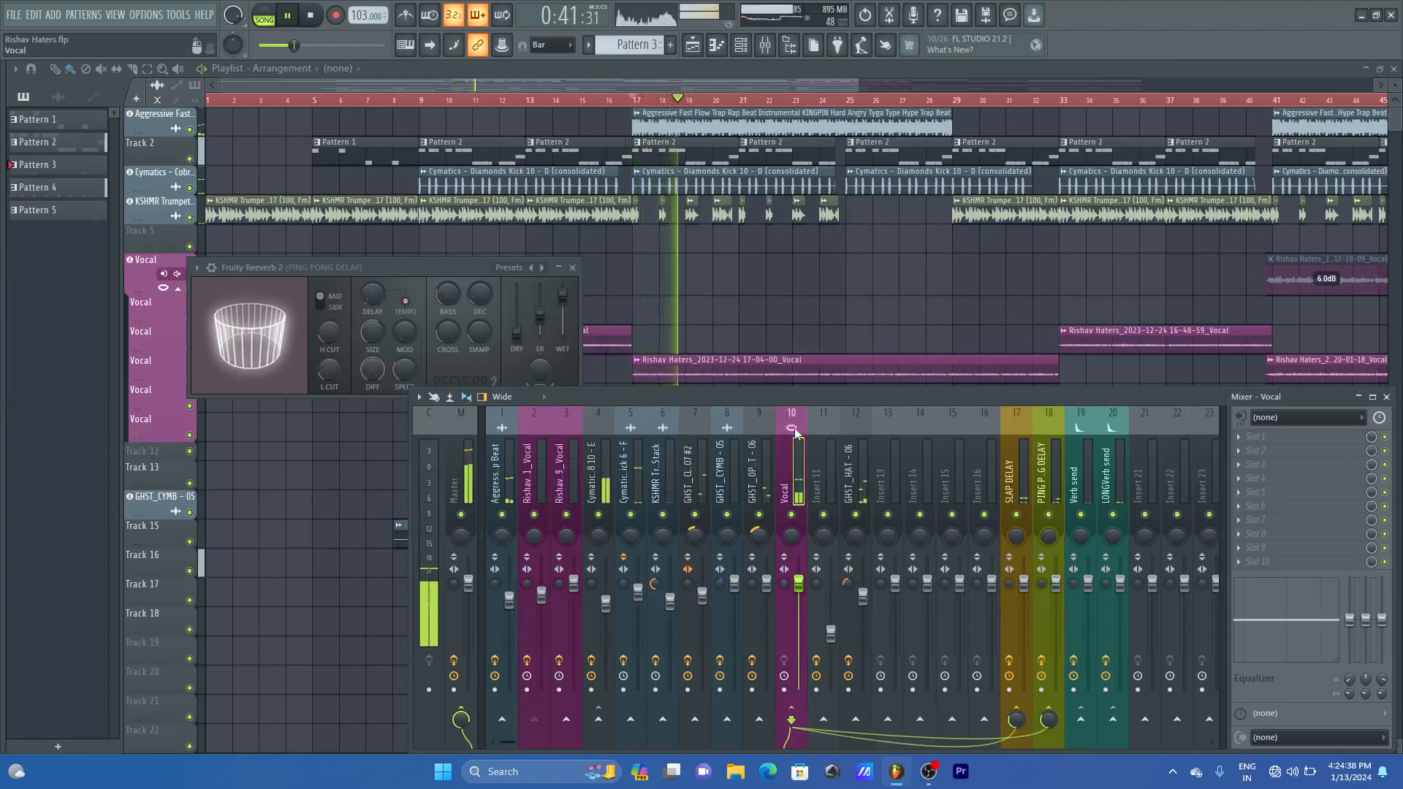
pyautogui.press('F12')
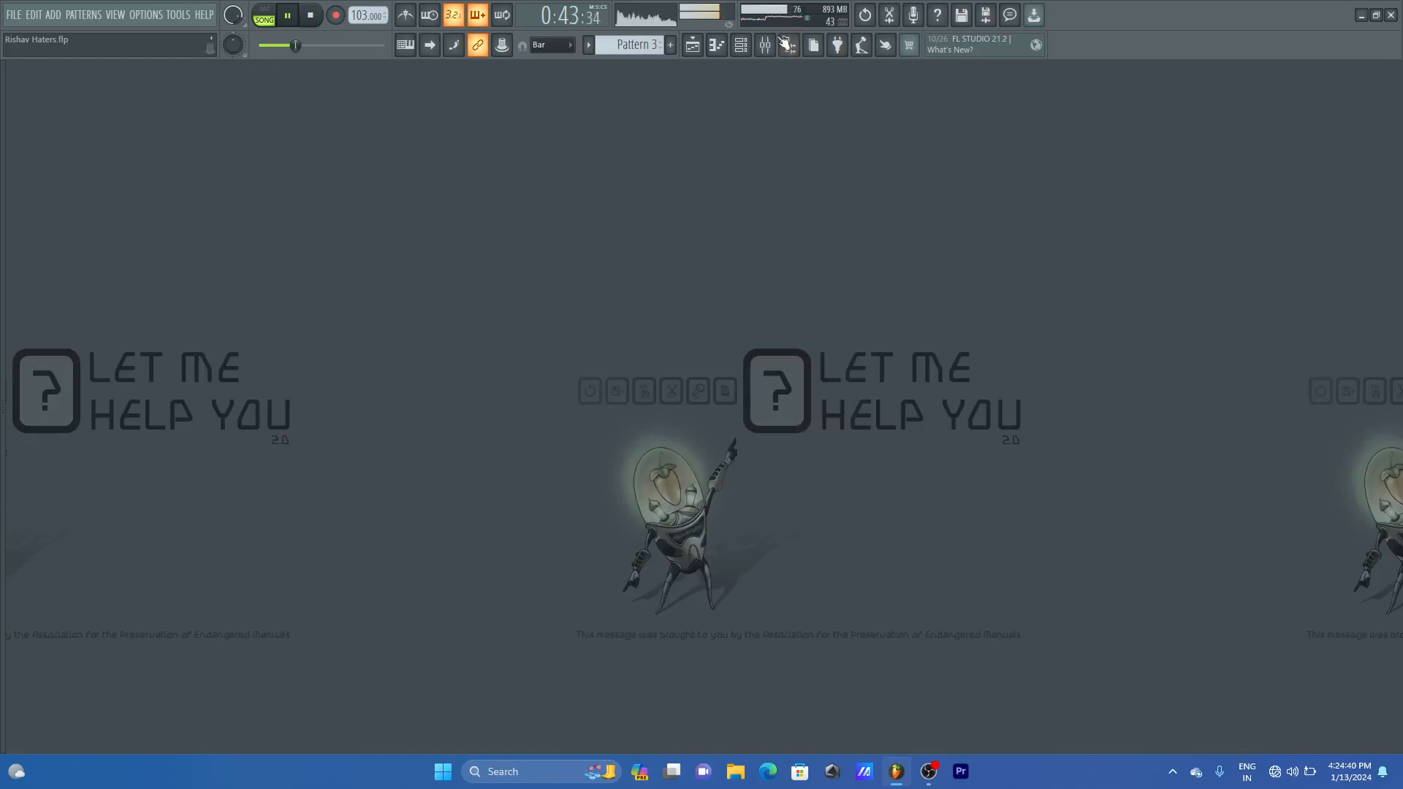
pyautogui.click(692, 45)
pyautogui.press('space')
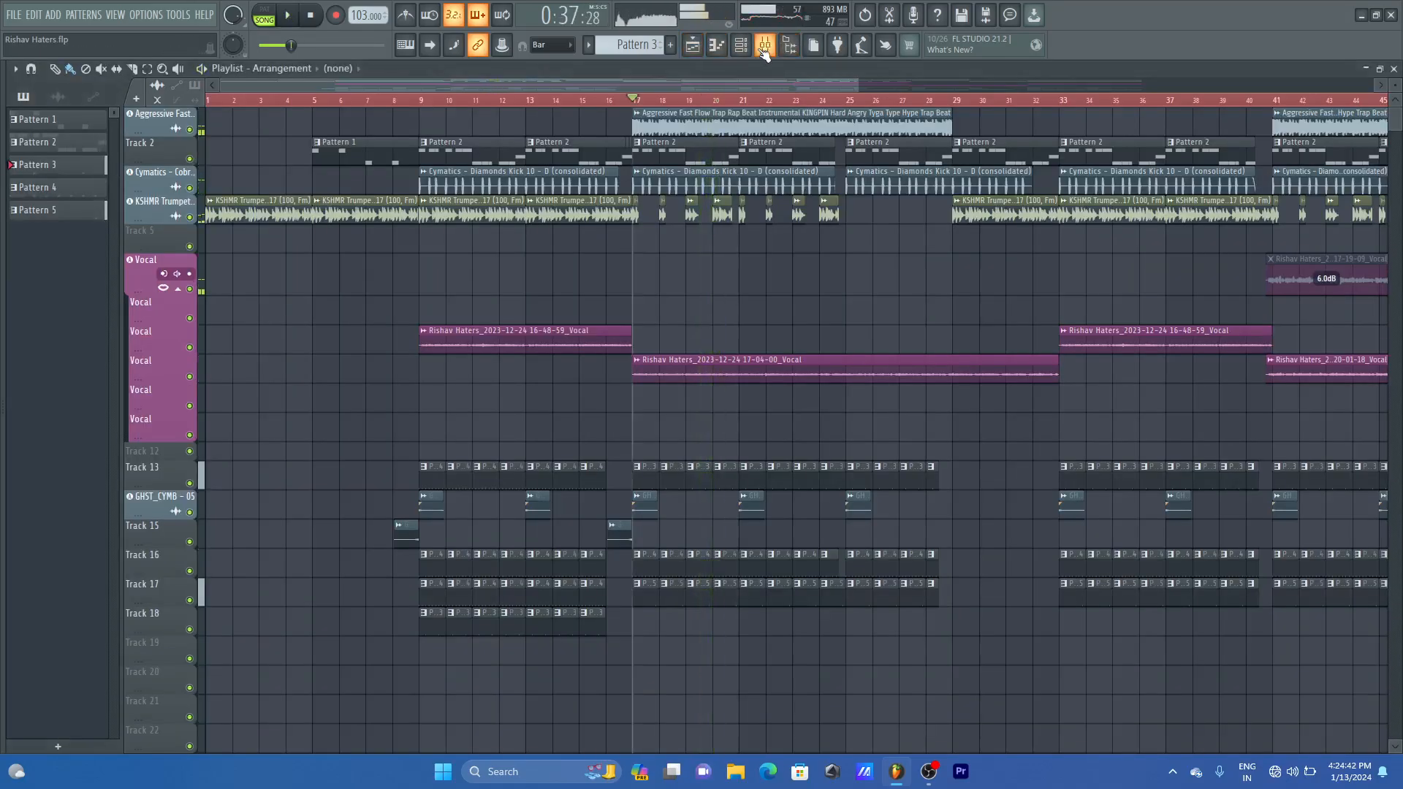
pyautogui.click(764, 45)
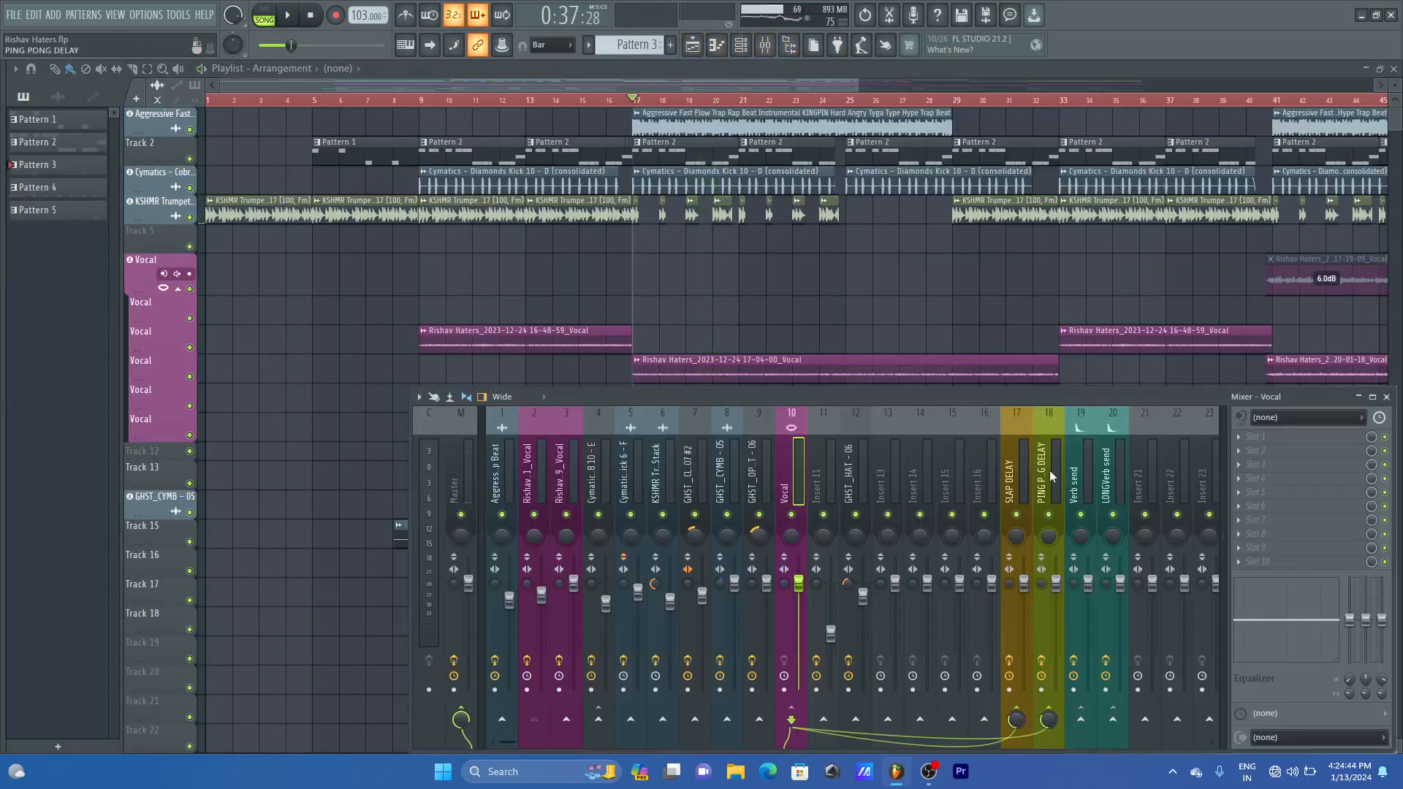
# - Insert Fruity Chorus between Fruity Delay 3 and Fruity Reeverb 2 on the PING PONG DELAY track and close its window
pyautogui.click(1050, 450)
pyautogui.moveTo(1305, 466); pyautogui.dragTo(1305, 484)
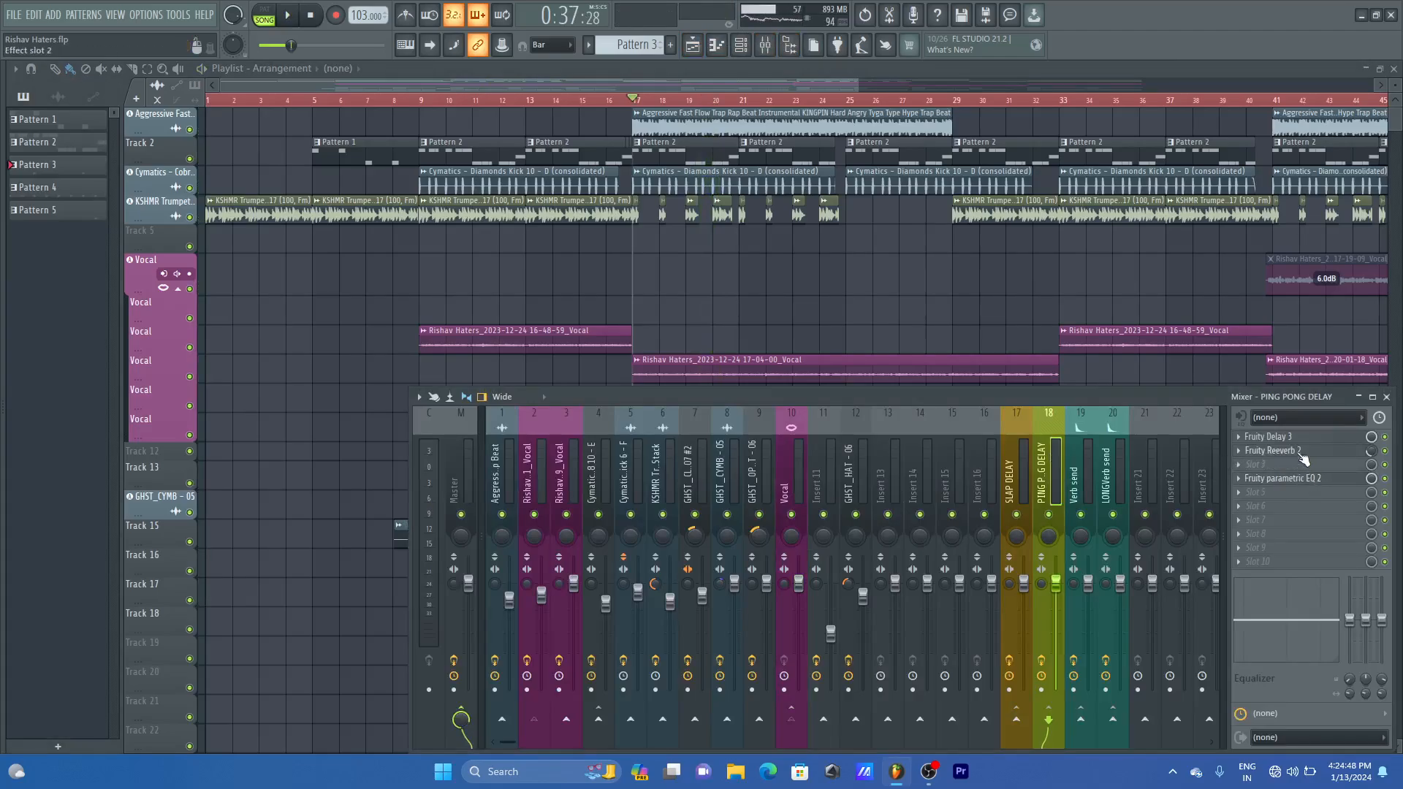
pyautogui.click(1294, 465)
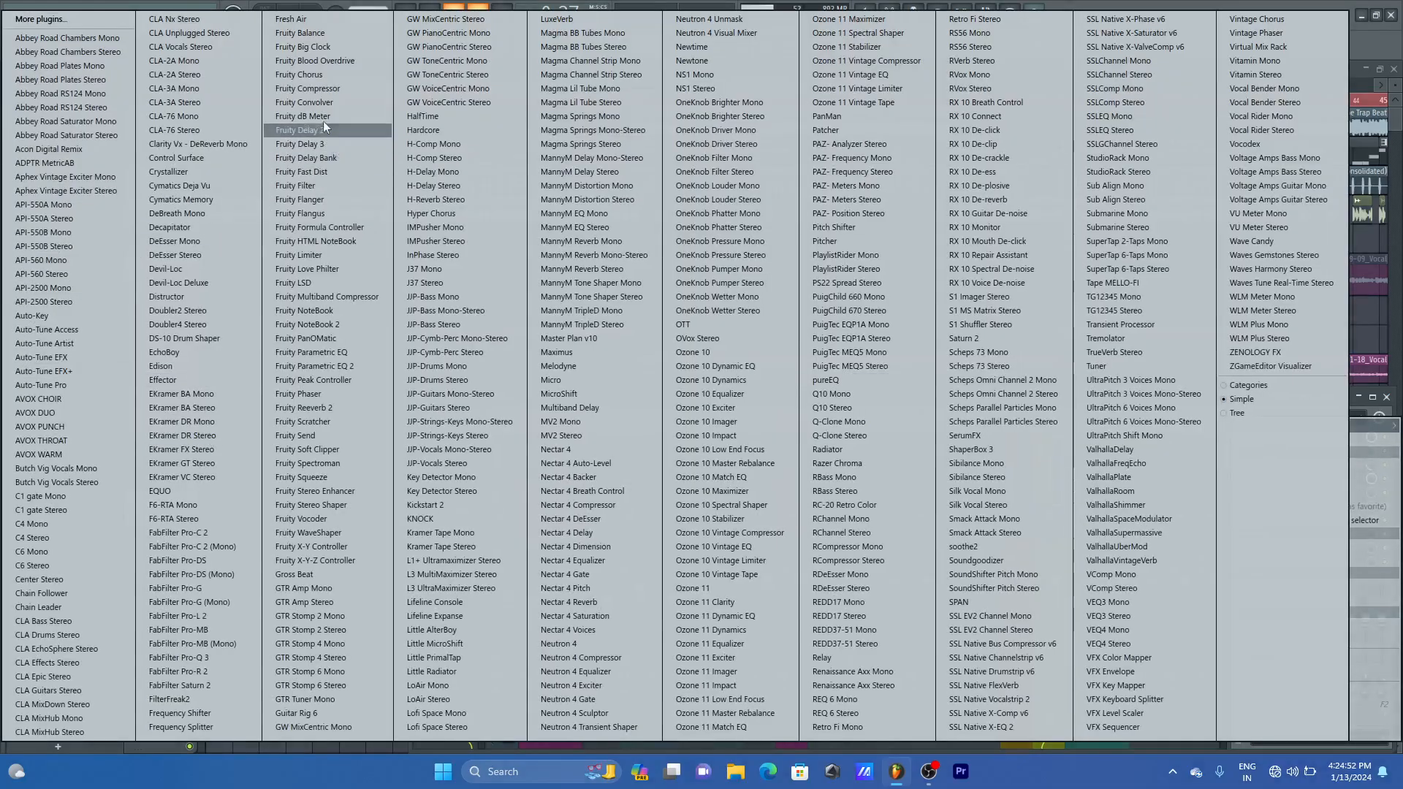
pyautogui.click(331, 73)
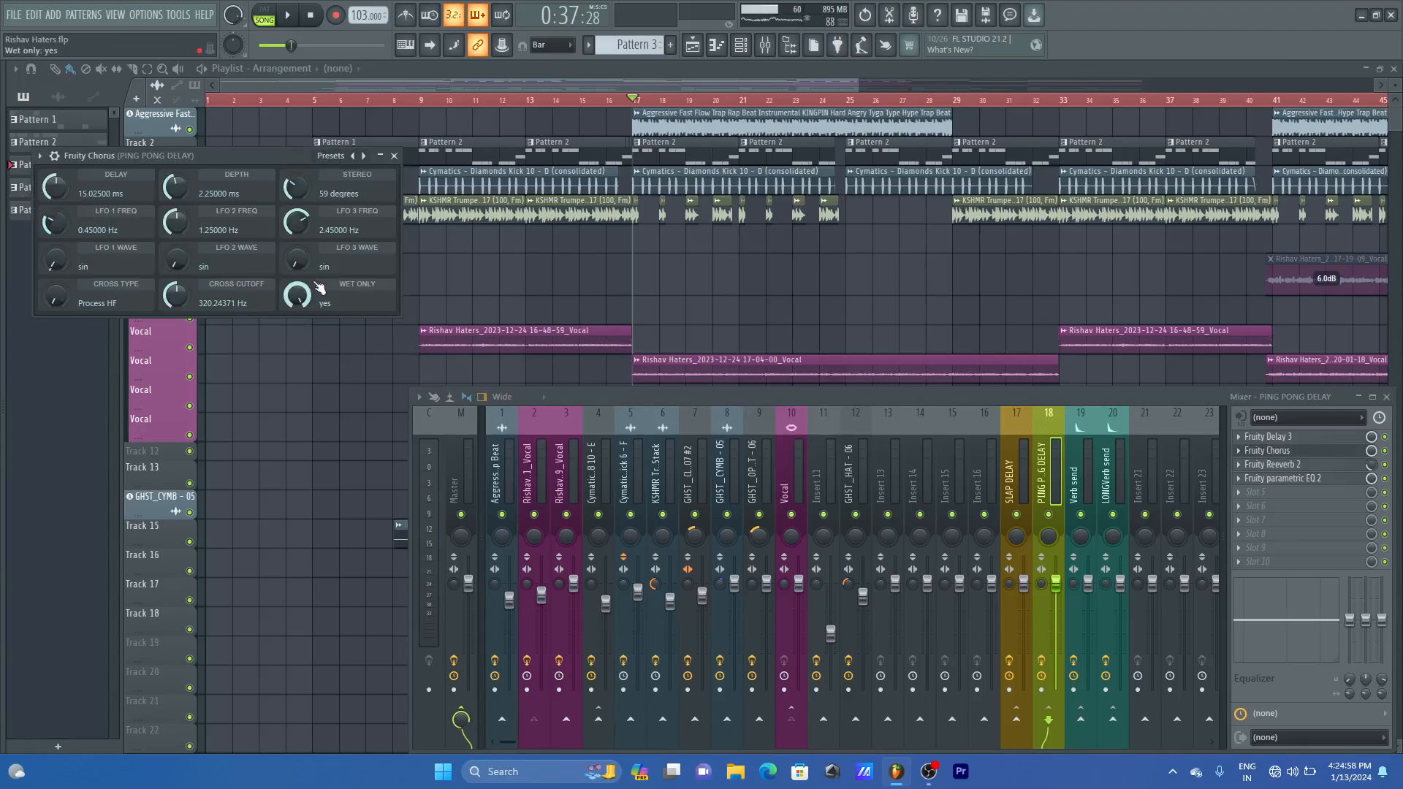
pyautogui.click(394, 156)
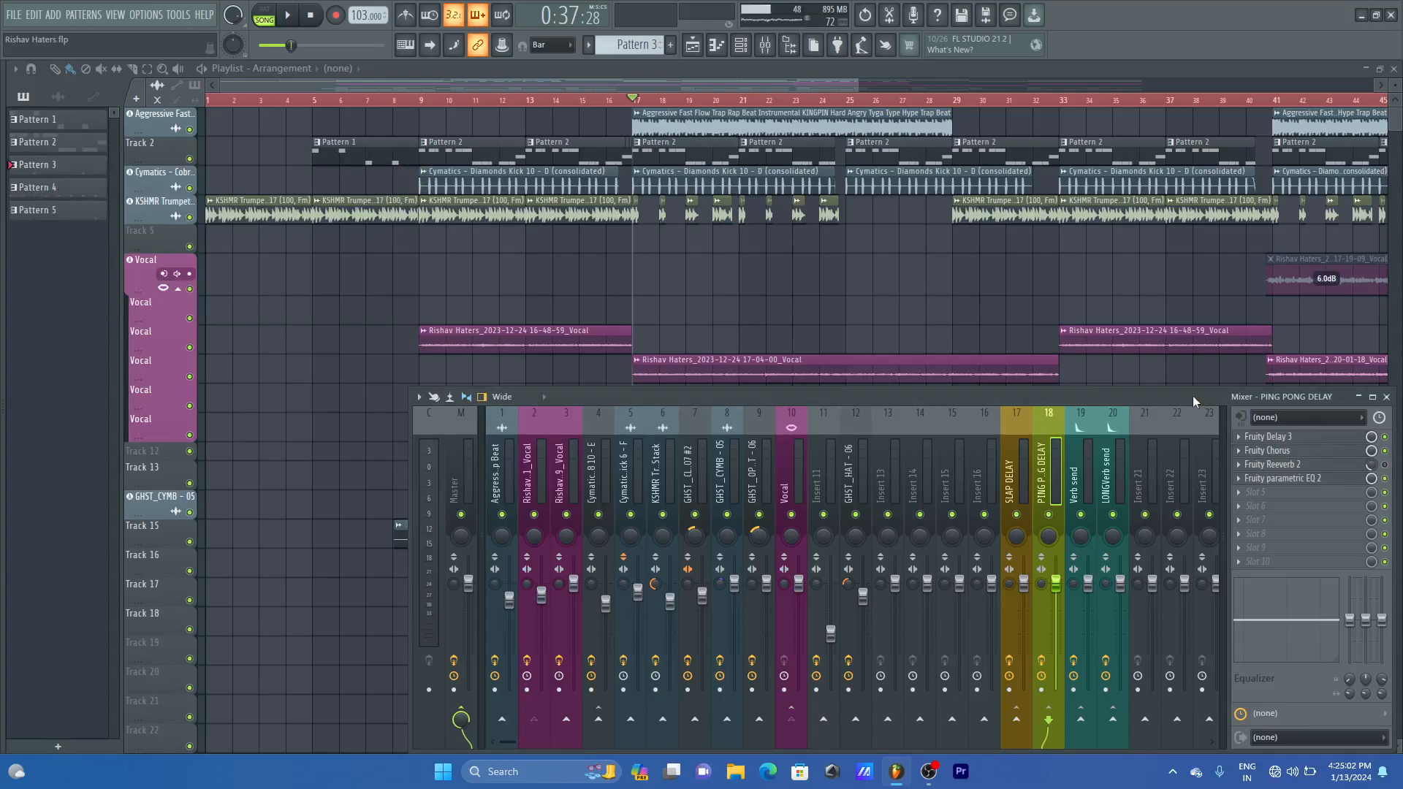
# - Solo the Vocal track with its delay sends, mute SLAP DELAY, and audition the ping pong delay
pyautogui.press('space')
pyautogui.press('space')
pyautogui.rightClick(791, 515)
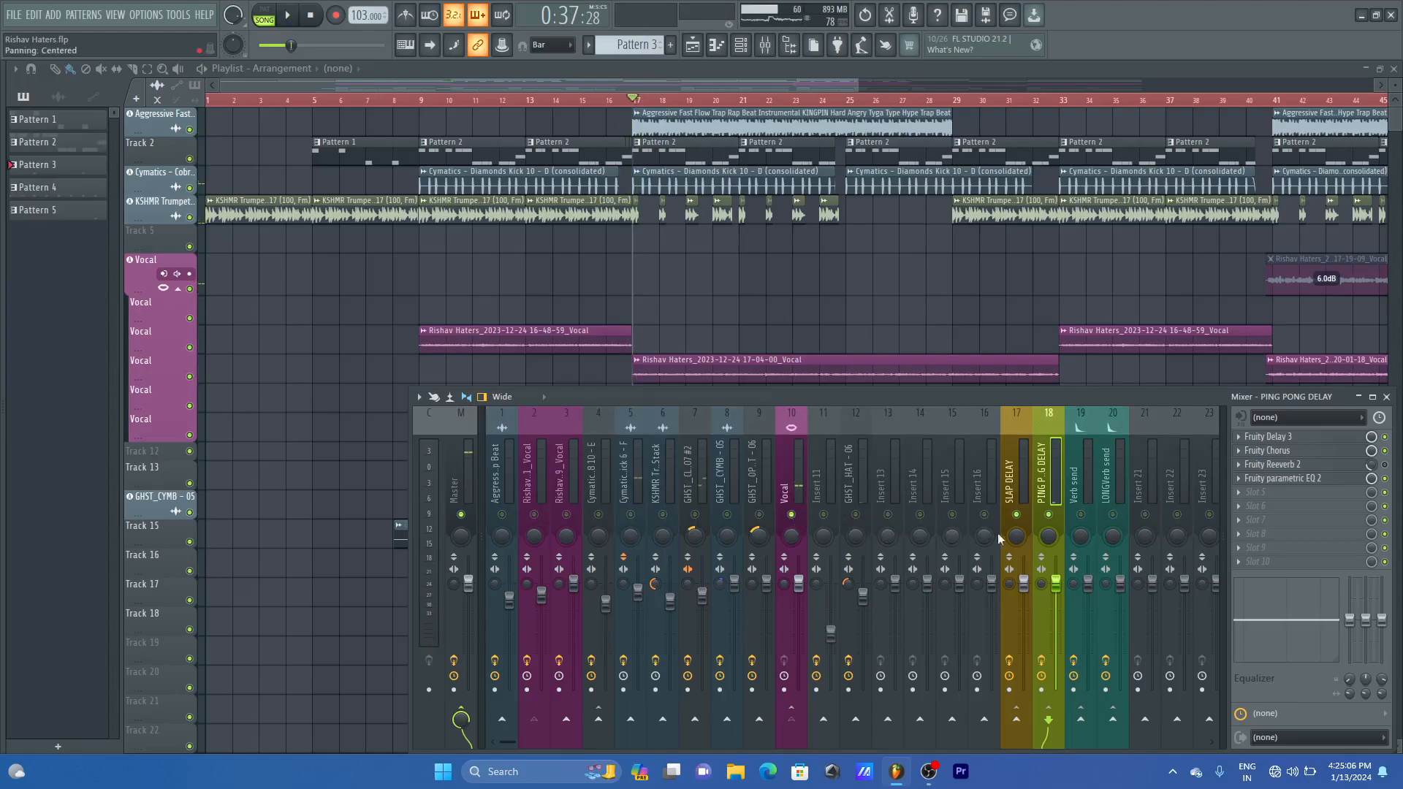
pyautogui.click(1016, 514)
pyautogui.press('space')
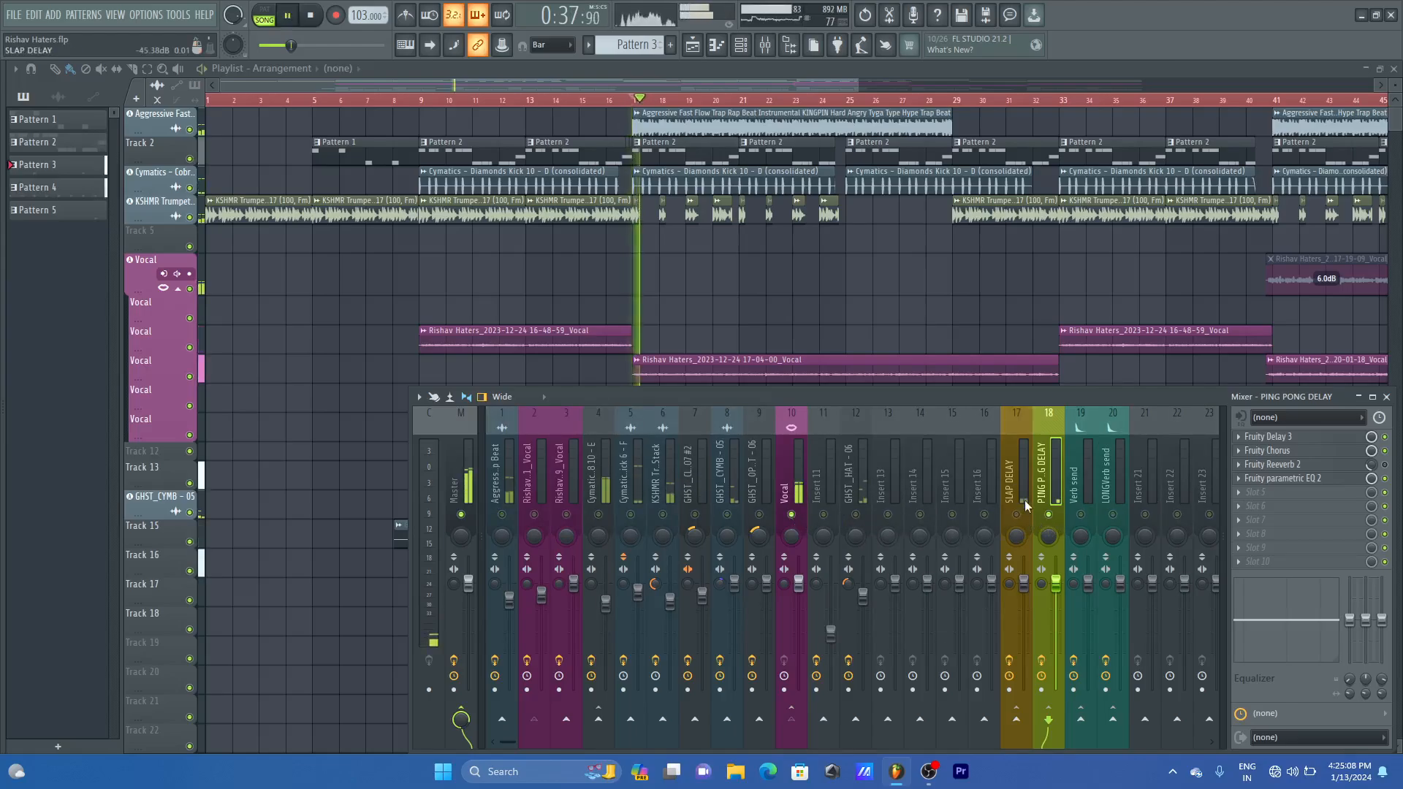
pyautogui.press('space')
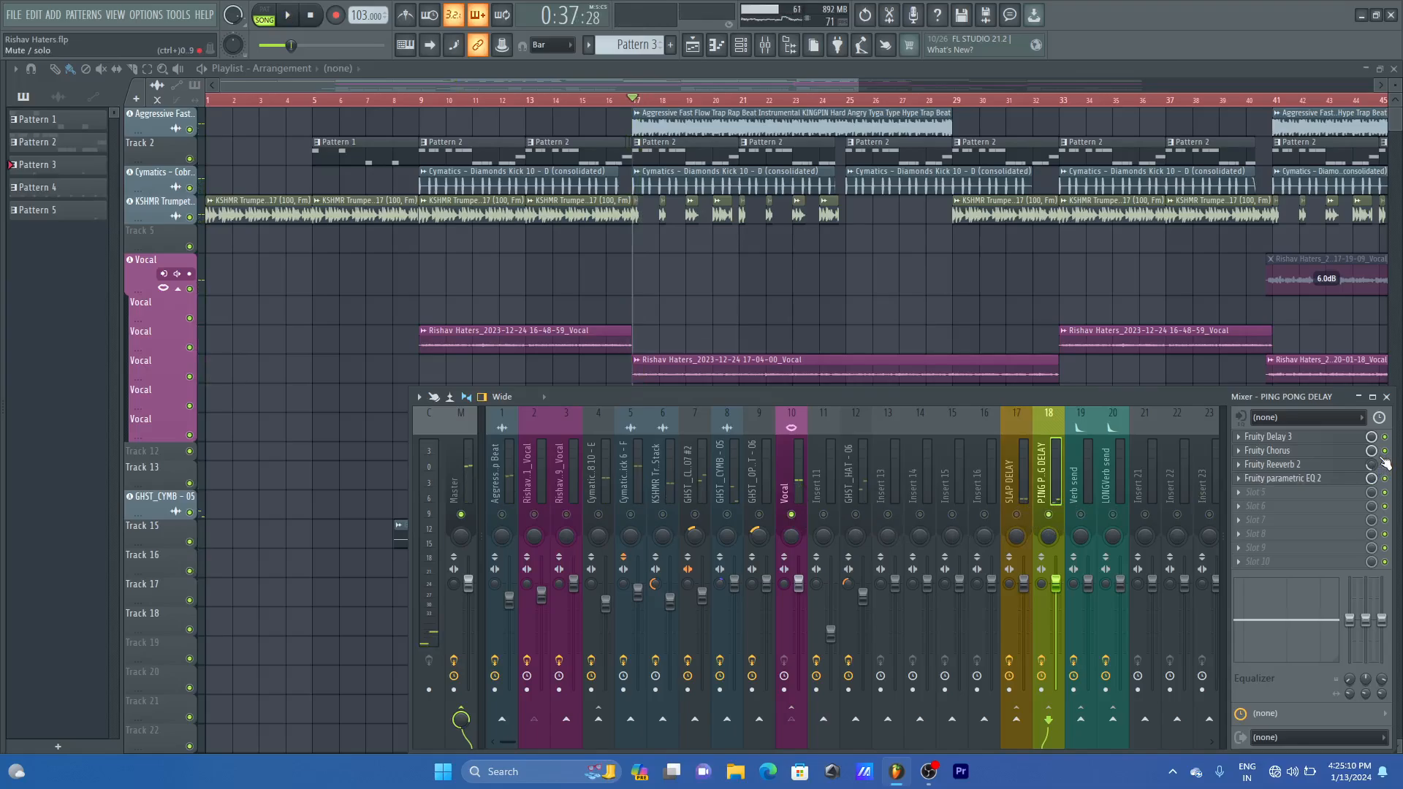
# - Compare the ping pong delay with Fruity Chorus bypassed and enabled during playback
pyautogui.press('space')
pyautogui.press('space')
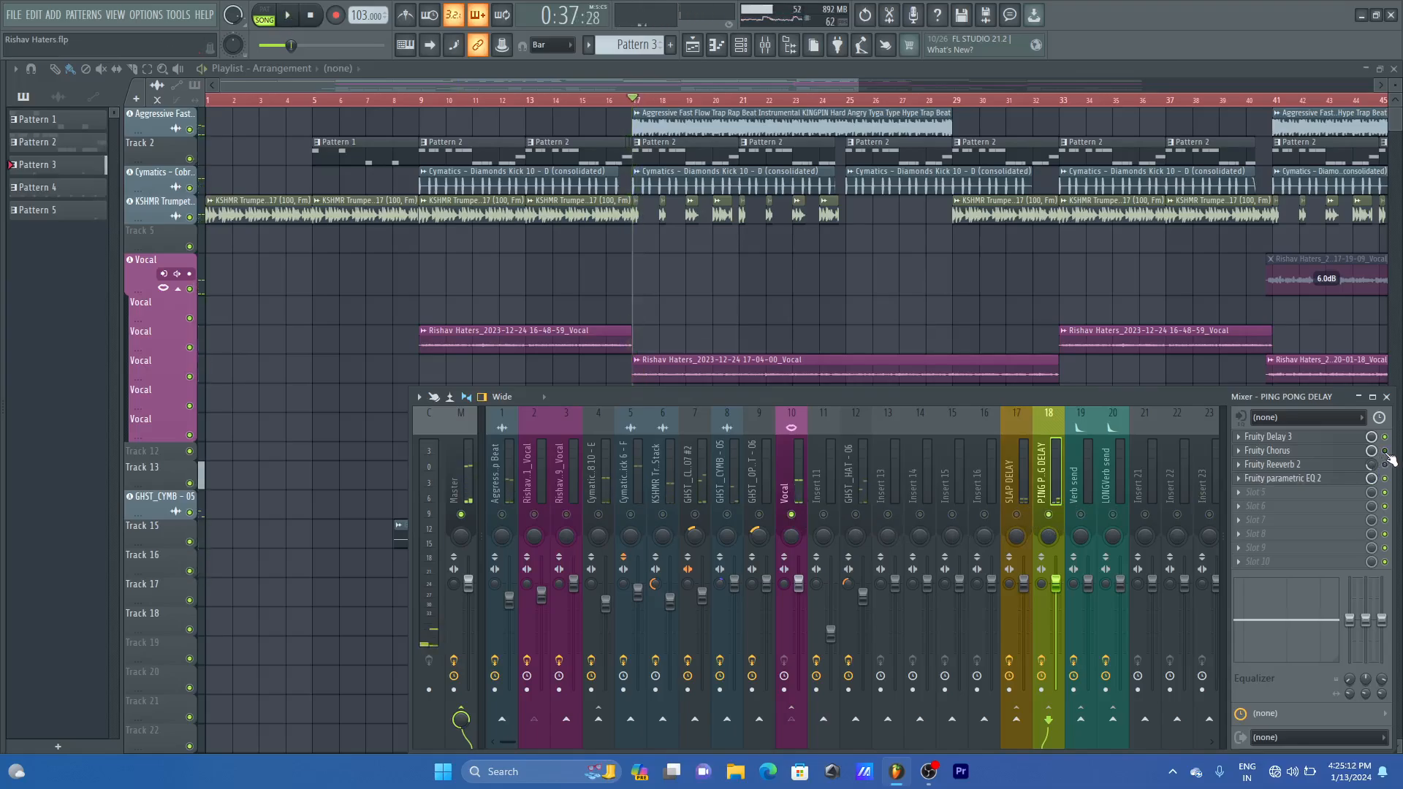
pyautogui.press('space')
pyautogui.press('space')
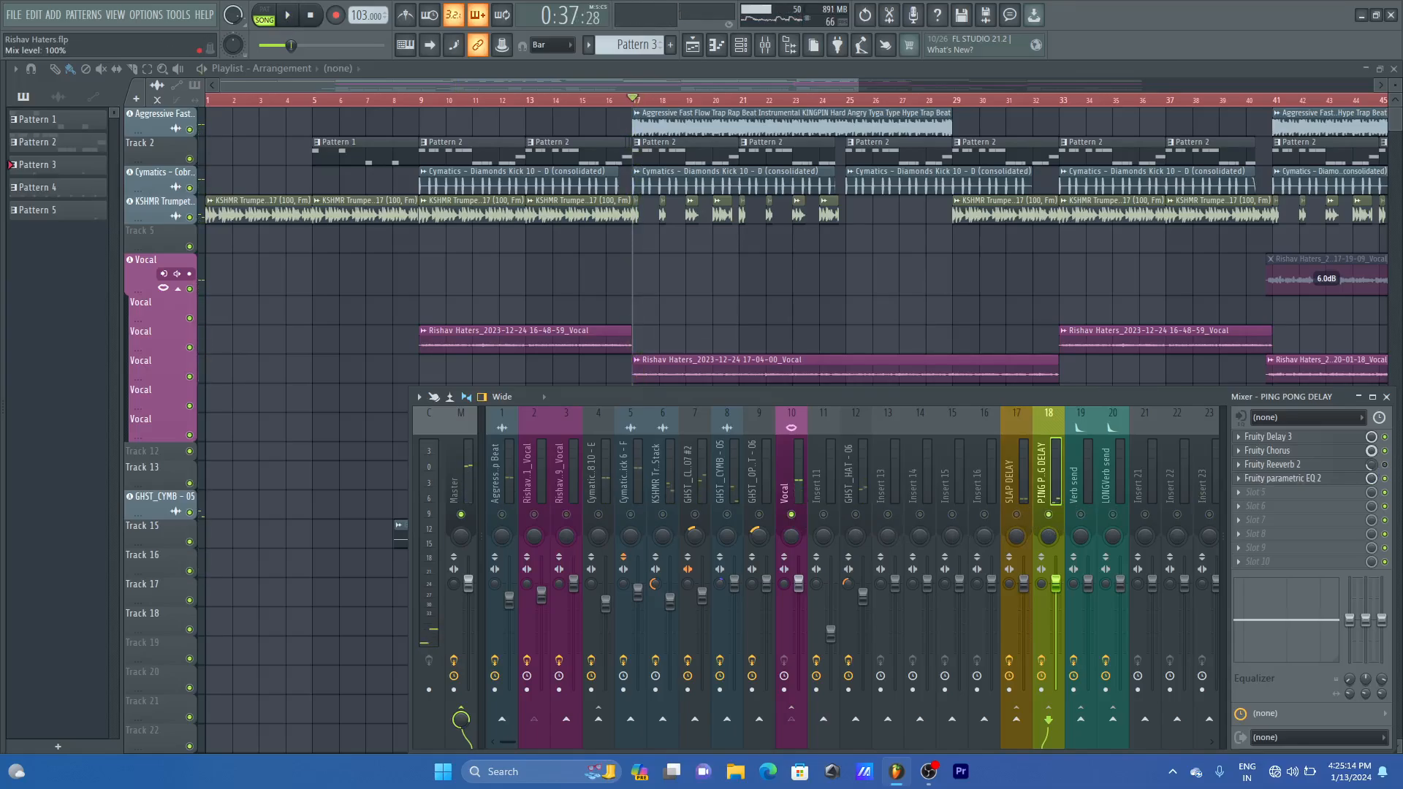
# - Lower the Fruity Chorus mix level on the PING PONG DELAY track during playback and unsolo the mixer tracks
pyautogui.scroll(3, 1371, 450)
pyautogui.press('space')
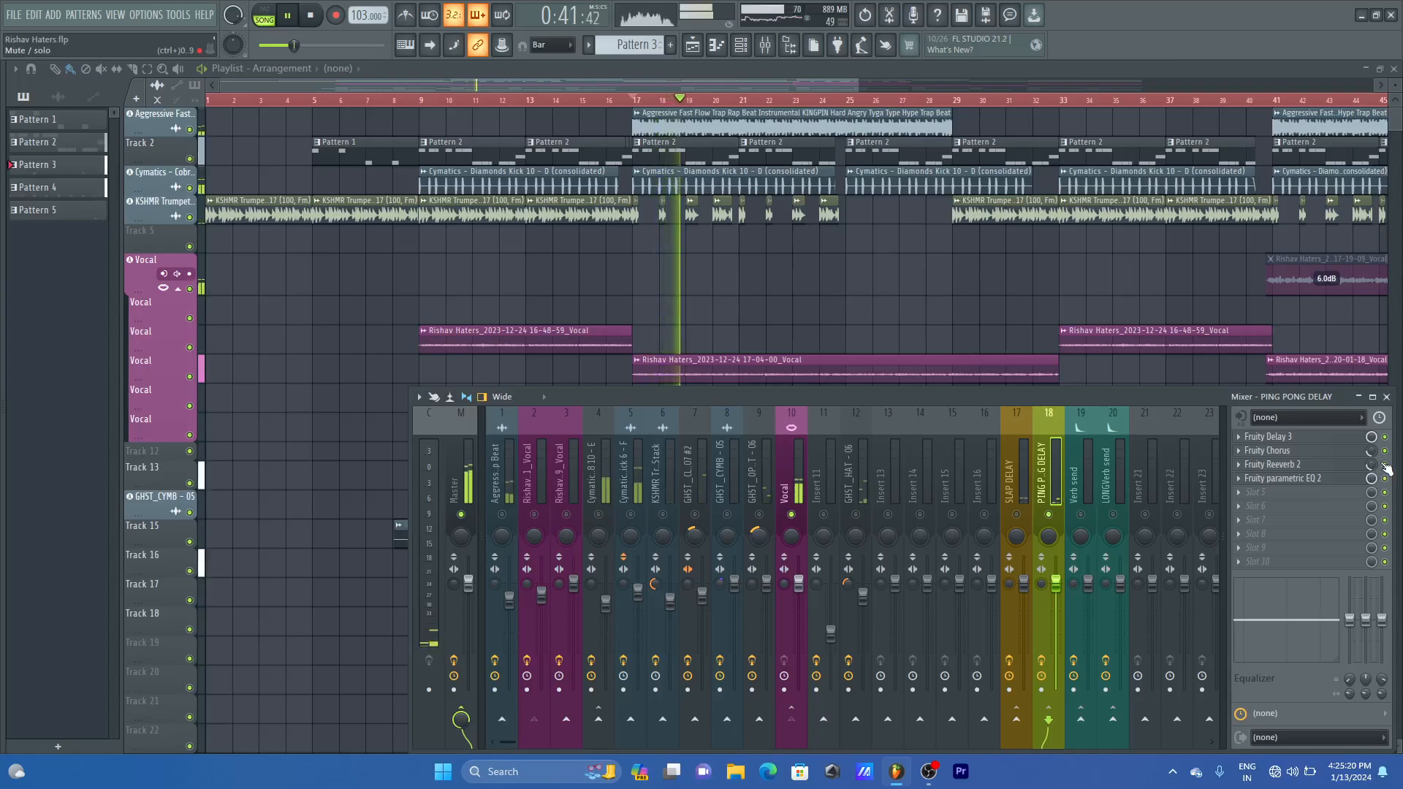
pyautogui.moveTo(1371, 452); pyautogui.dragTo(1370, 456)
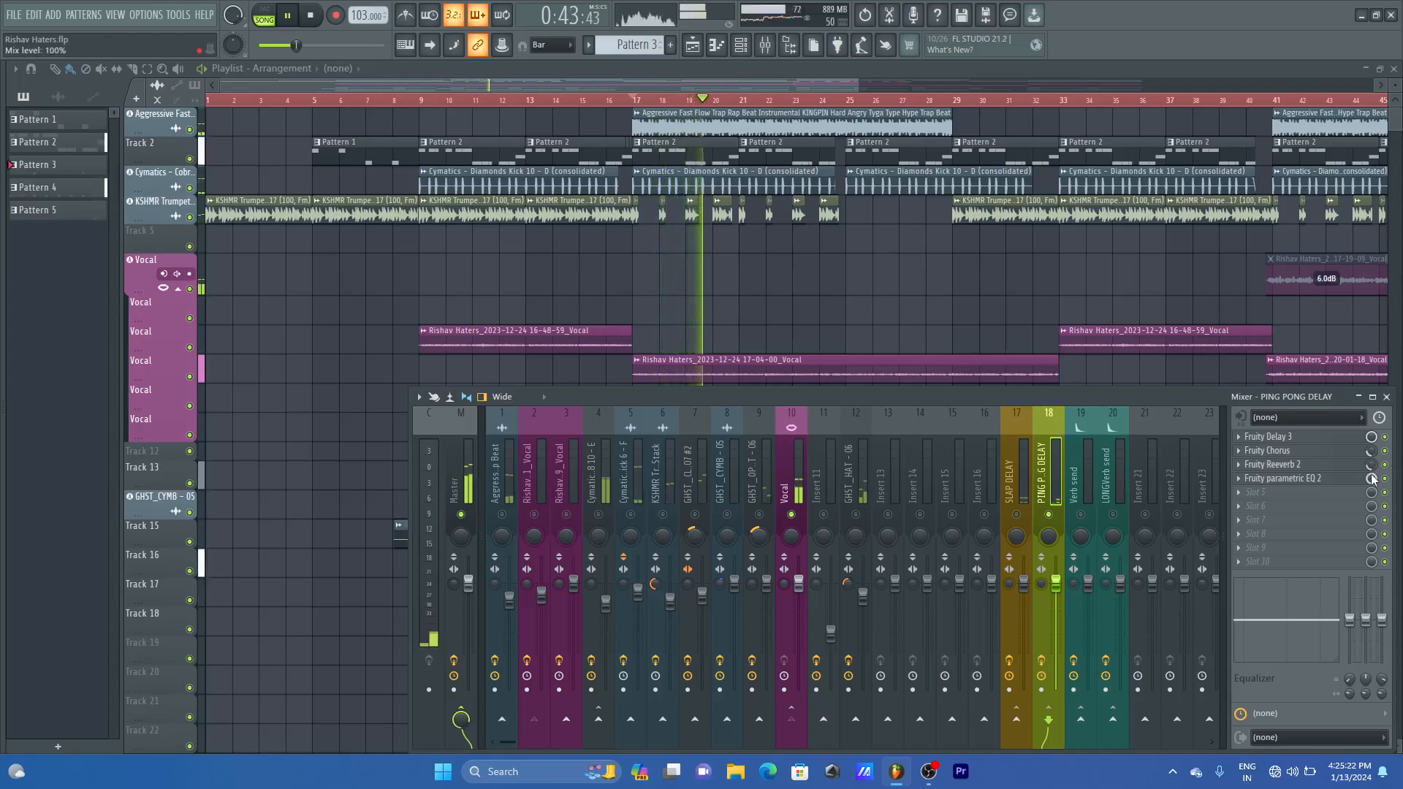
pyautogui.press('space')
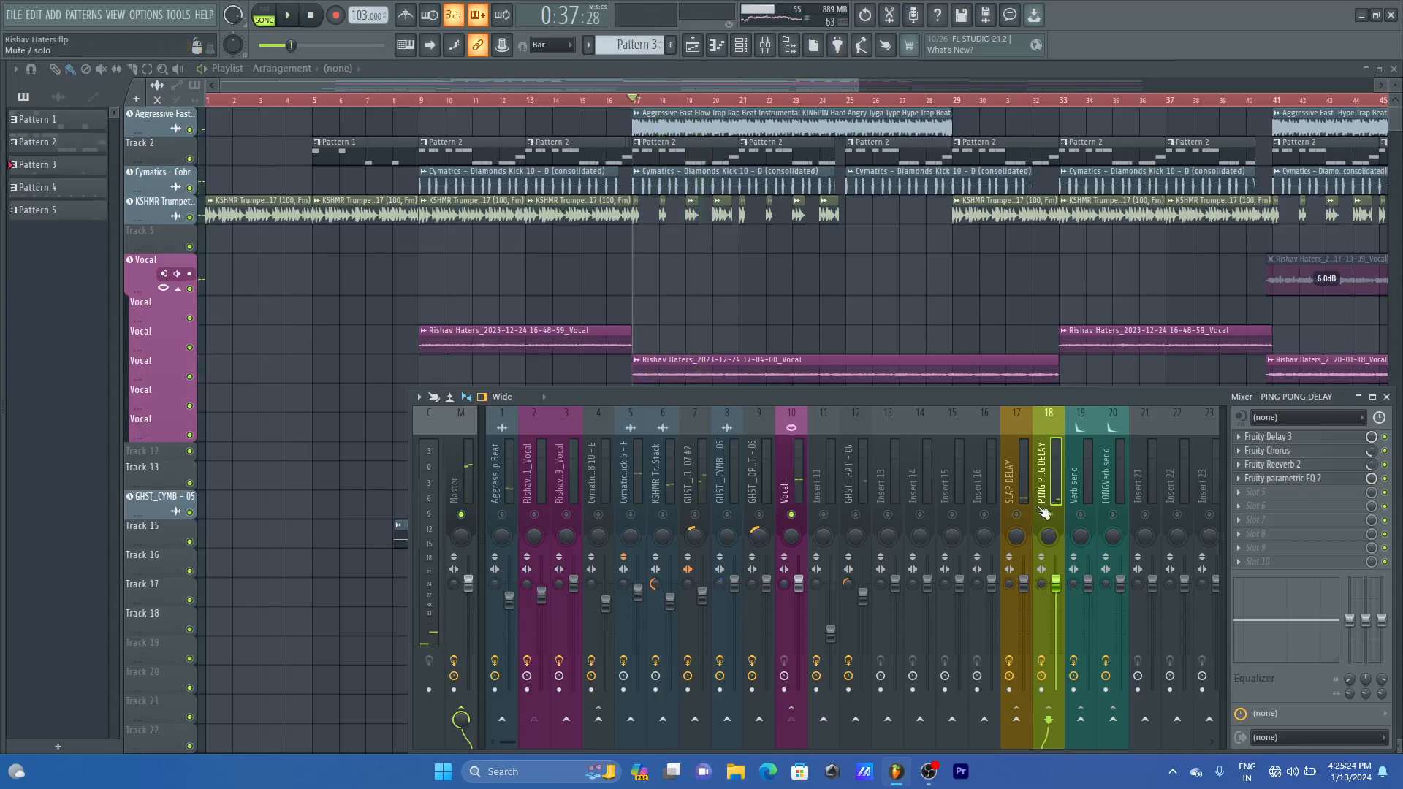
pyautogui.rightClick(1052, 517)
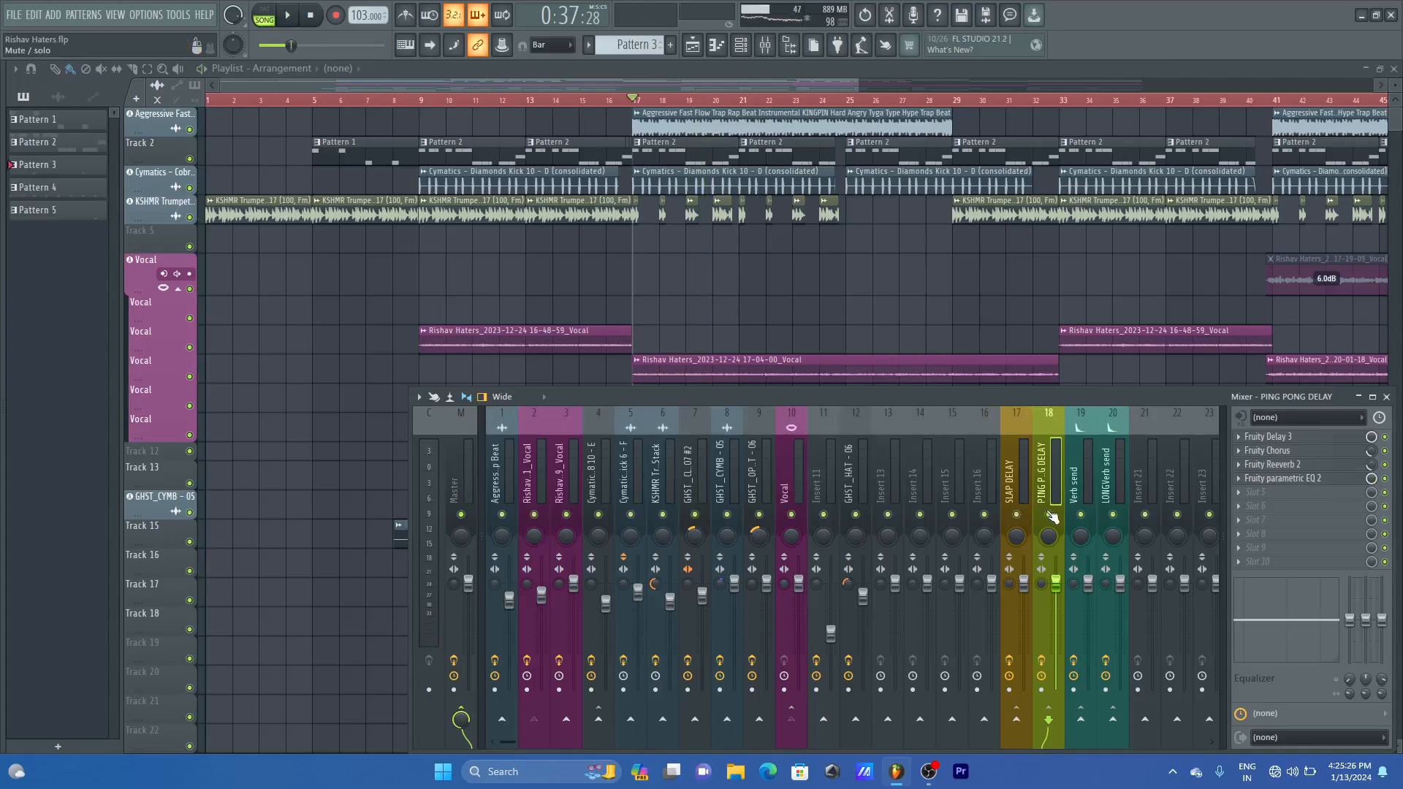
# - Review the SLAP DELAY equalizer, the PING PONG DELAY track's Fruity Delay 3 and Fruity Reeverb 2, and the Vocal track's send routing
pyautogui.click(1023, 458)
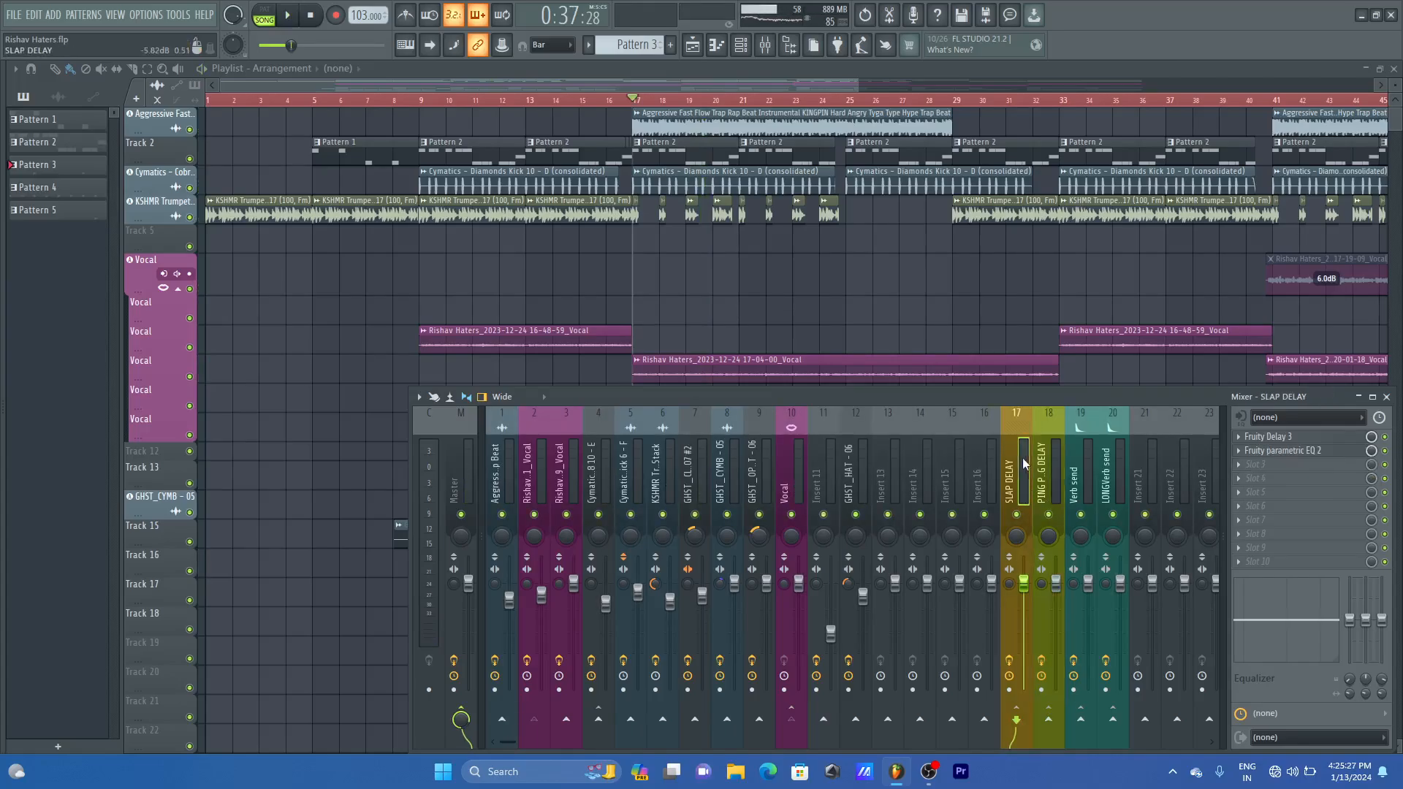
pyautogui.click(1307, 460)
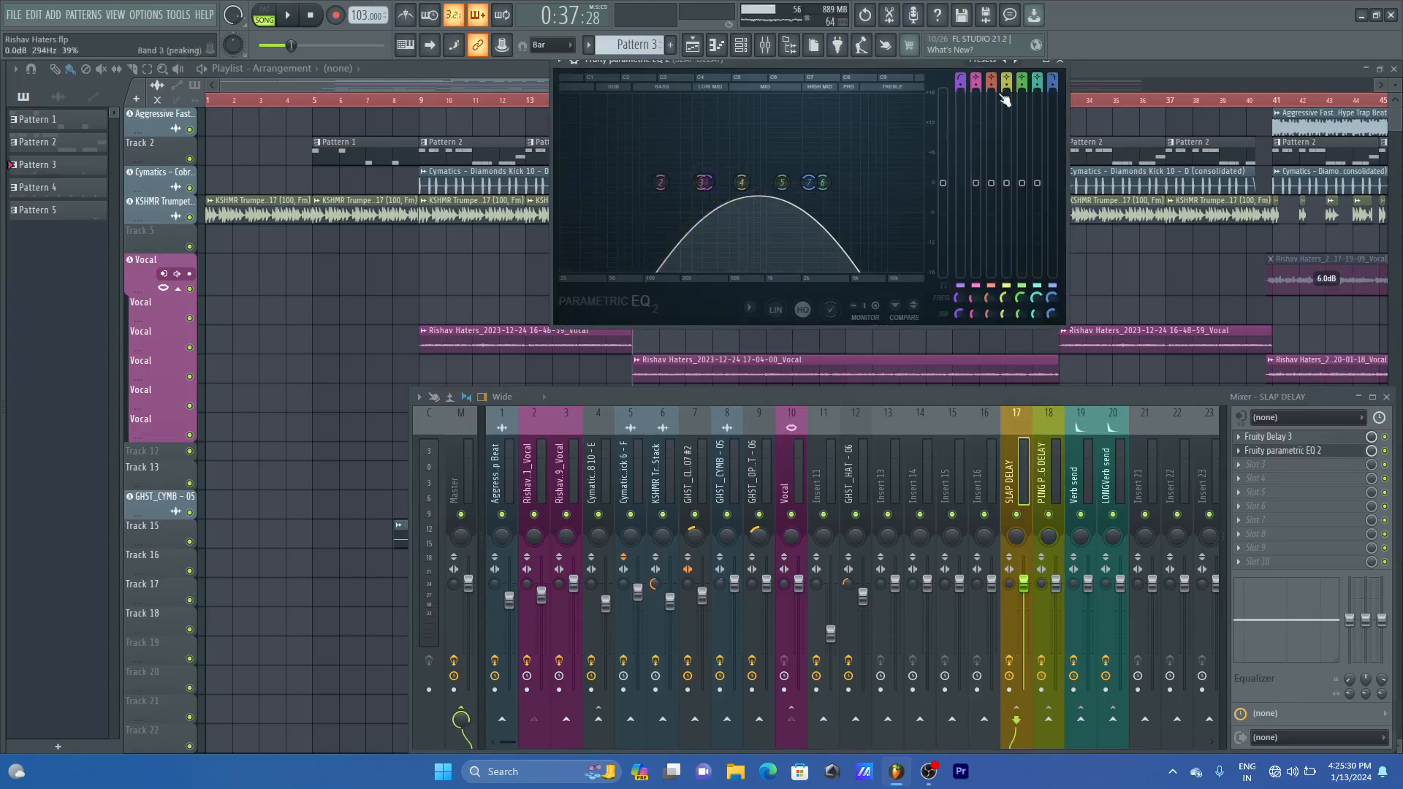
pyautogui.click(1061, 63)
pyautogui.click(1045, 440)
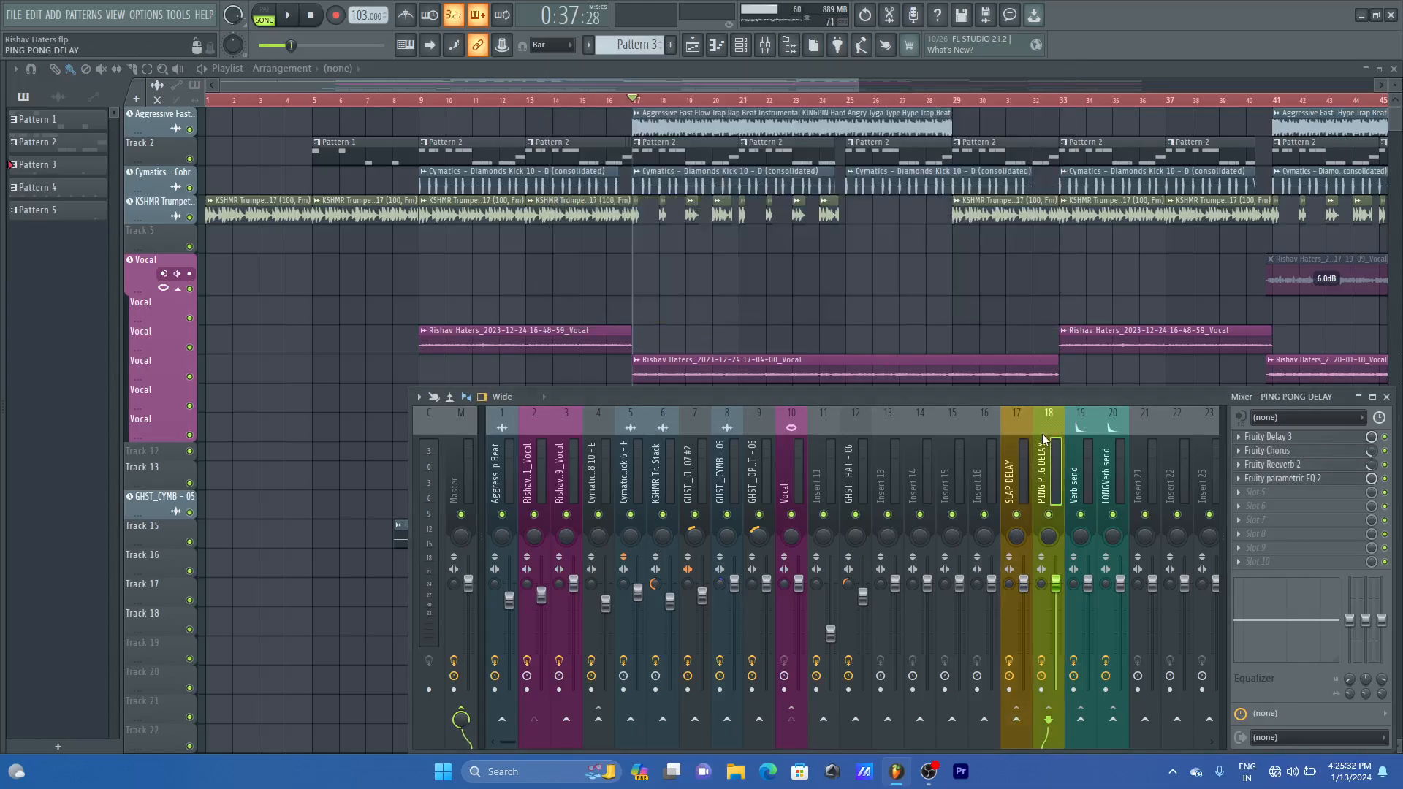
pyautogui.click(1289, 439)
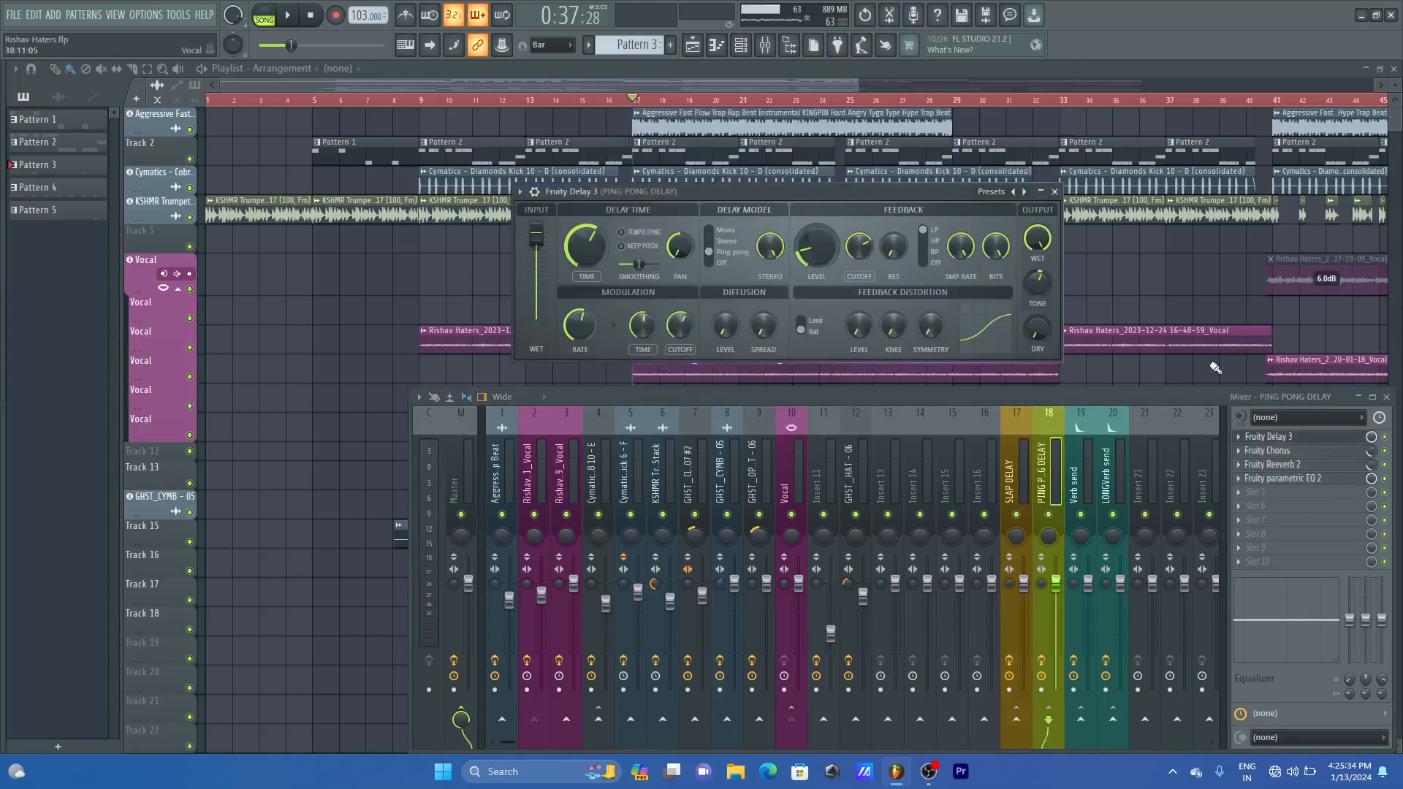
pyautogui.click(1060, 191)
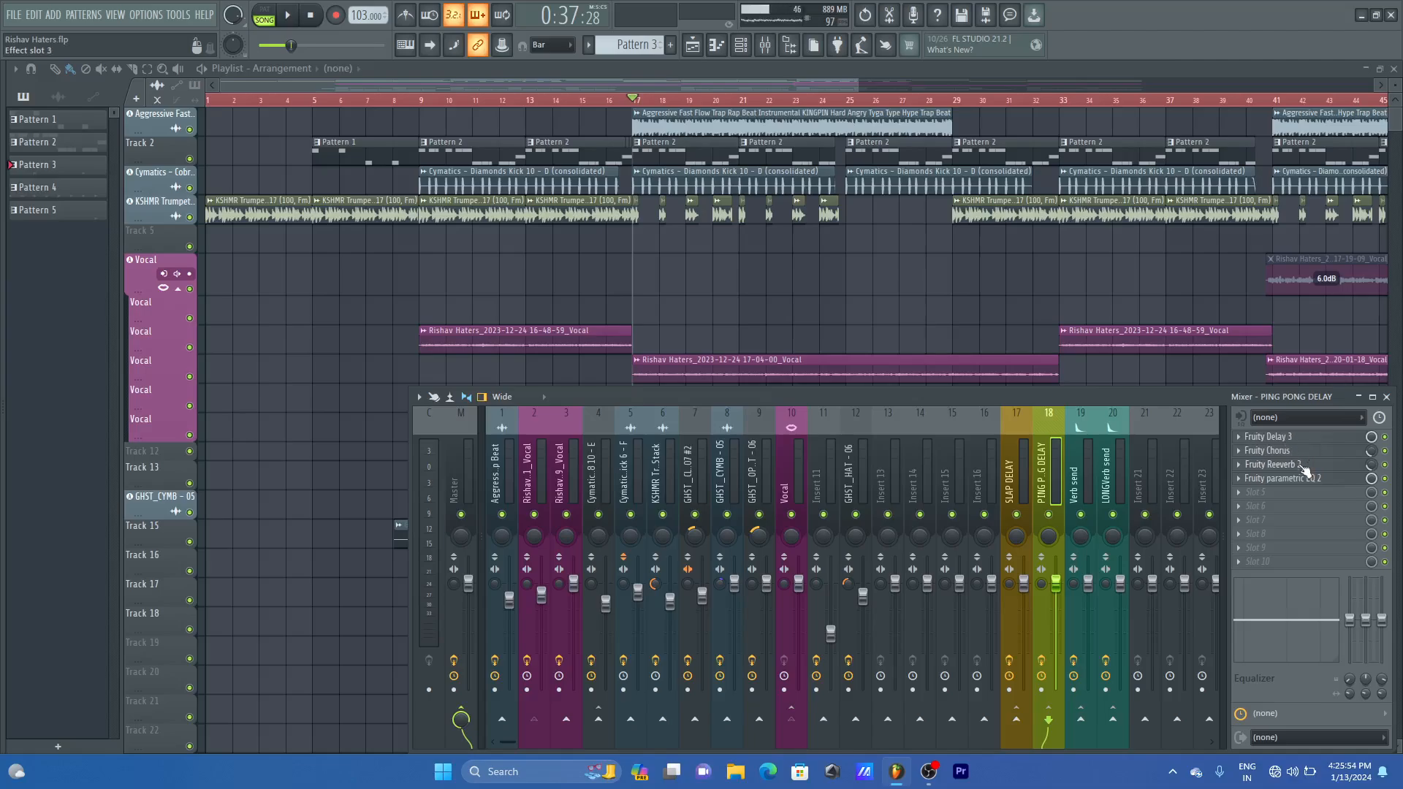
pyautogui.click(1293, 464)
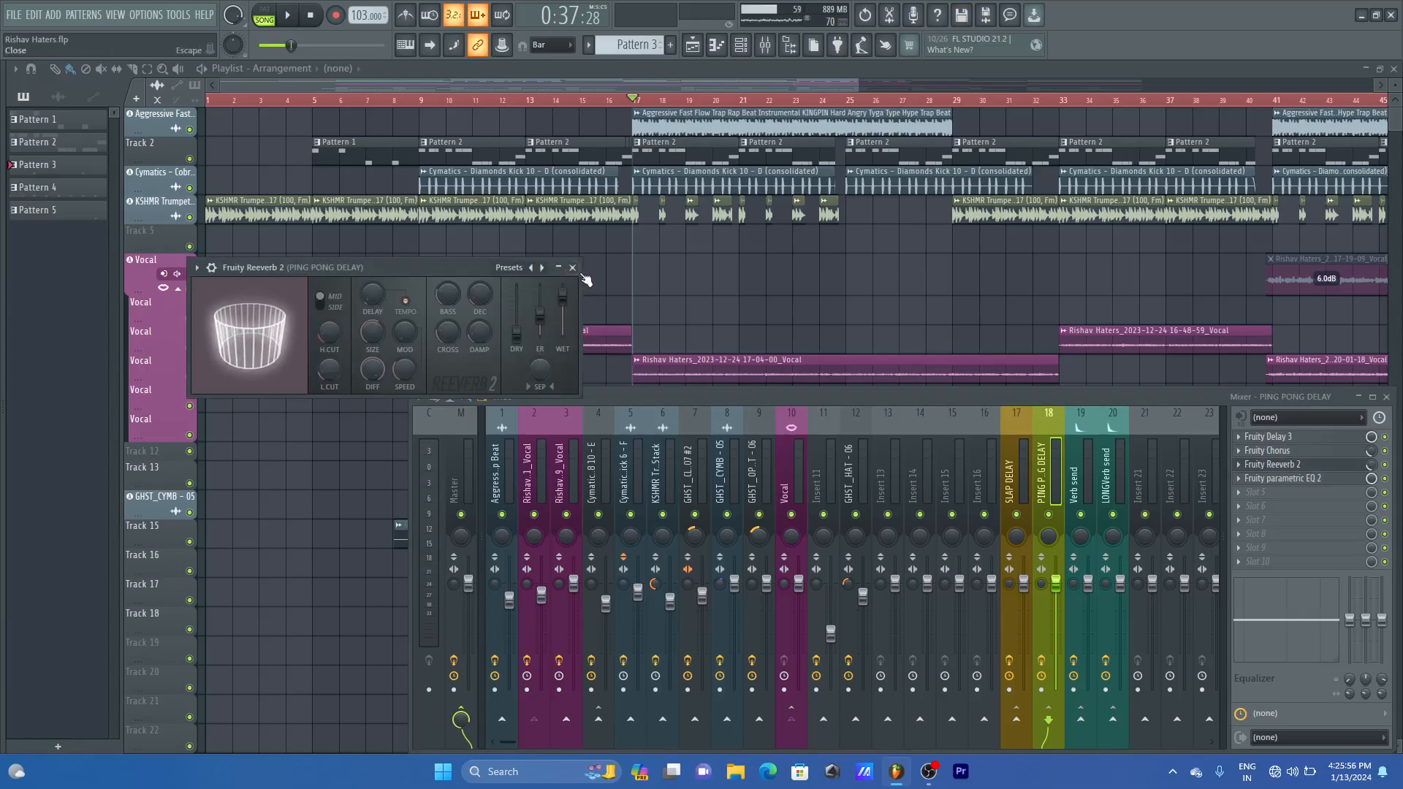
pyautogui.click(1271, 464)
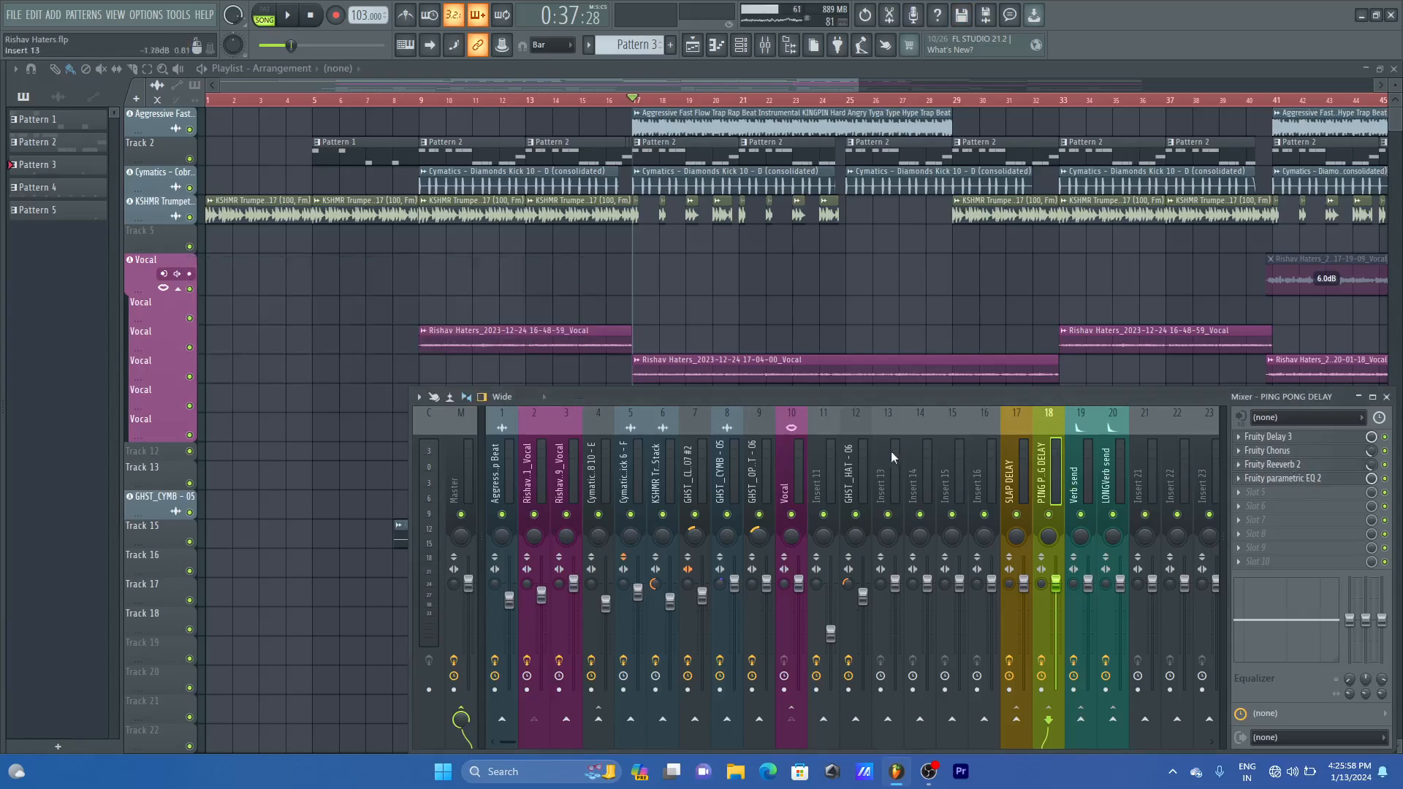
pyautogui.click(800, 449)
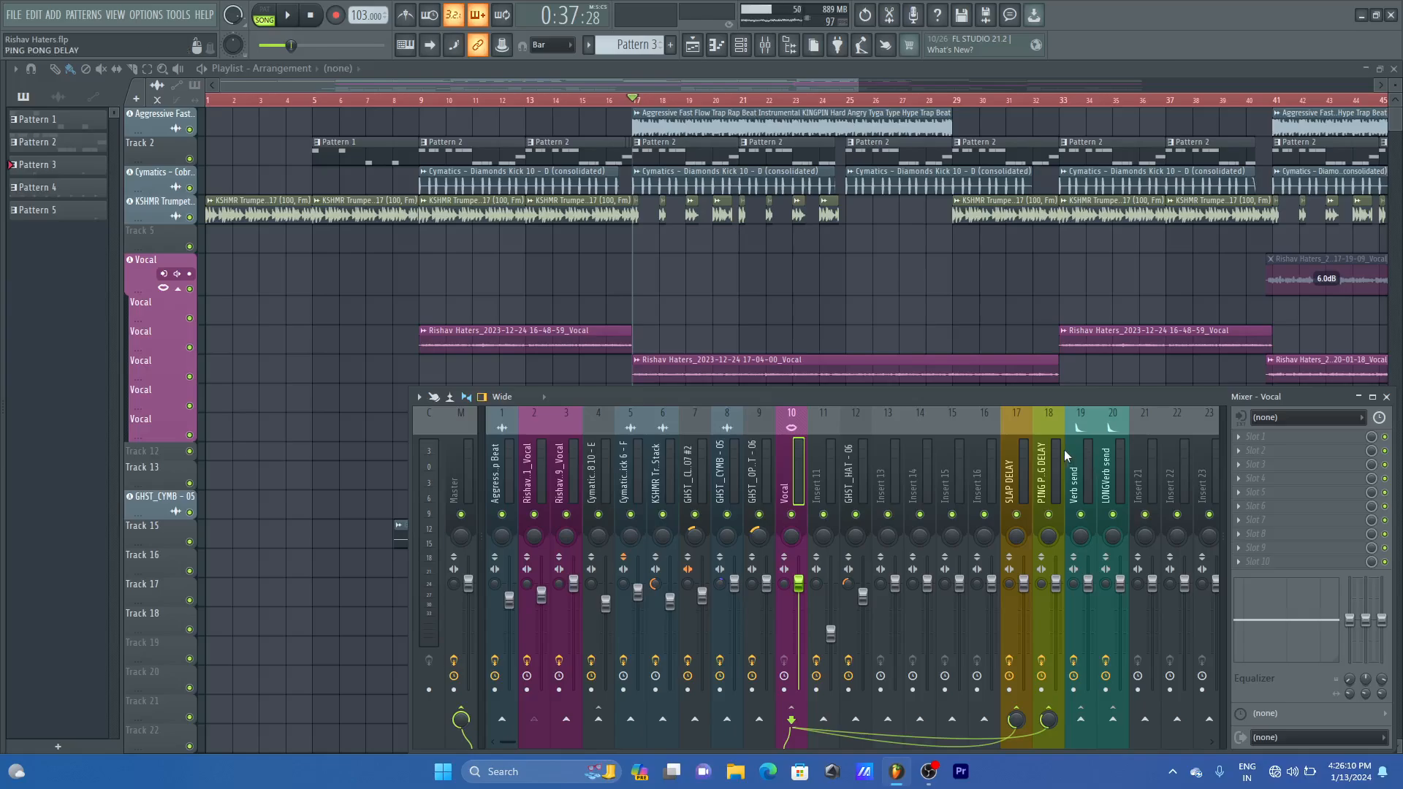
# - Dock the SLAP DELAY, PING PONG DELAY, Verb send and LONGVerb send tracks to the right in the mixer and check them while scrolling
pyautogui.click(1011, 425)
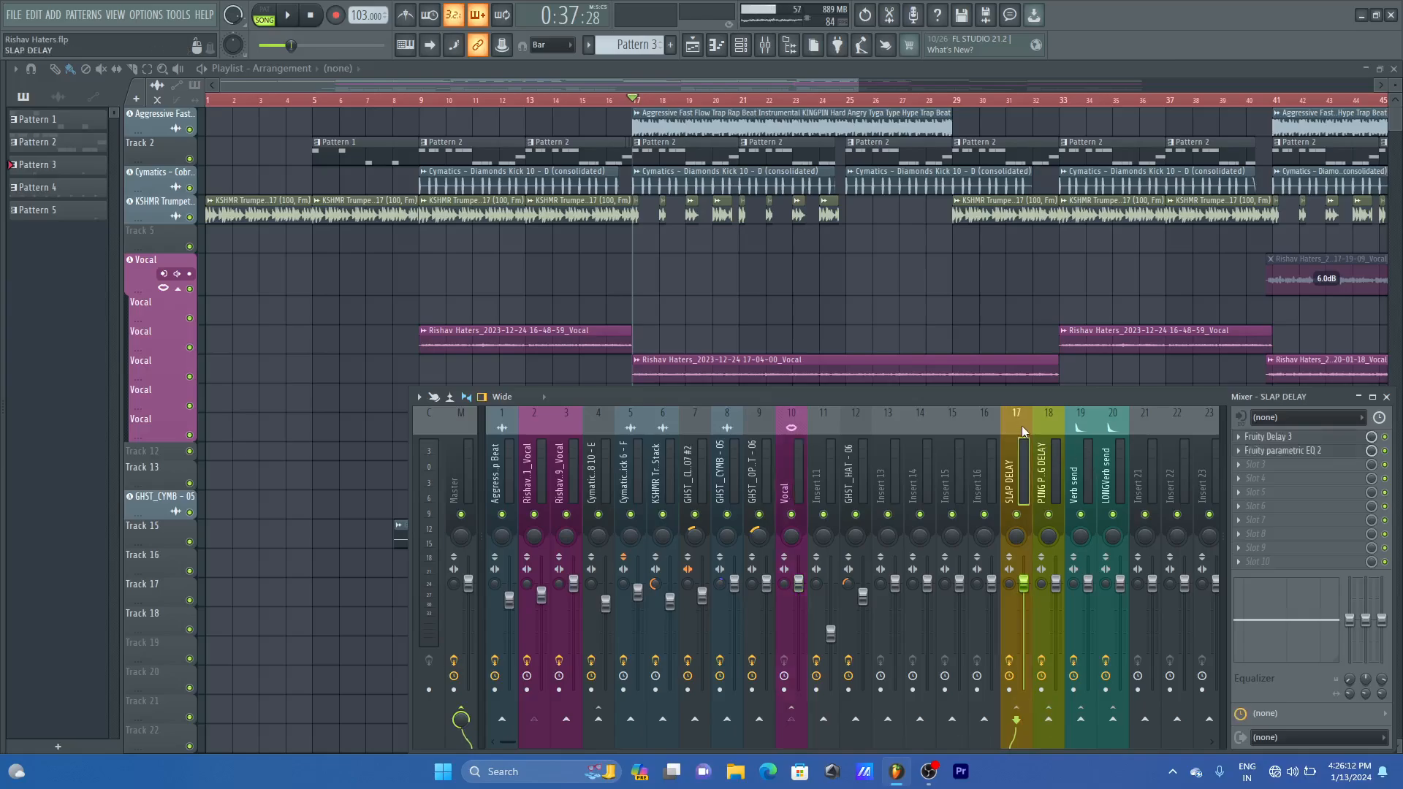
pyautogui.keyDown('ctrl'); pyautogui.click(1055, 428); pyautogui.keyUp('ctrl')
pyautogui.keyDown('ctrl'); pyautogui.click(1081, 429); pyautogui.keyUp('ctrl')
pyautogui.keyDown('ctrl'); pyautogui.click(1109, 431); pyautogui.keyUp('ctrl')
pyautogui.rightClick(1110, 430)
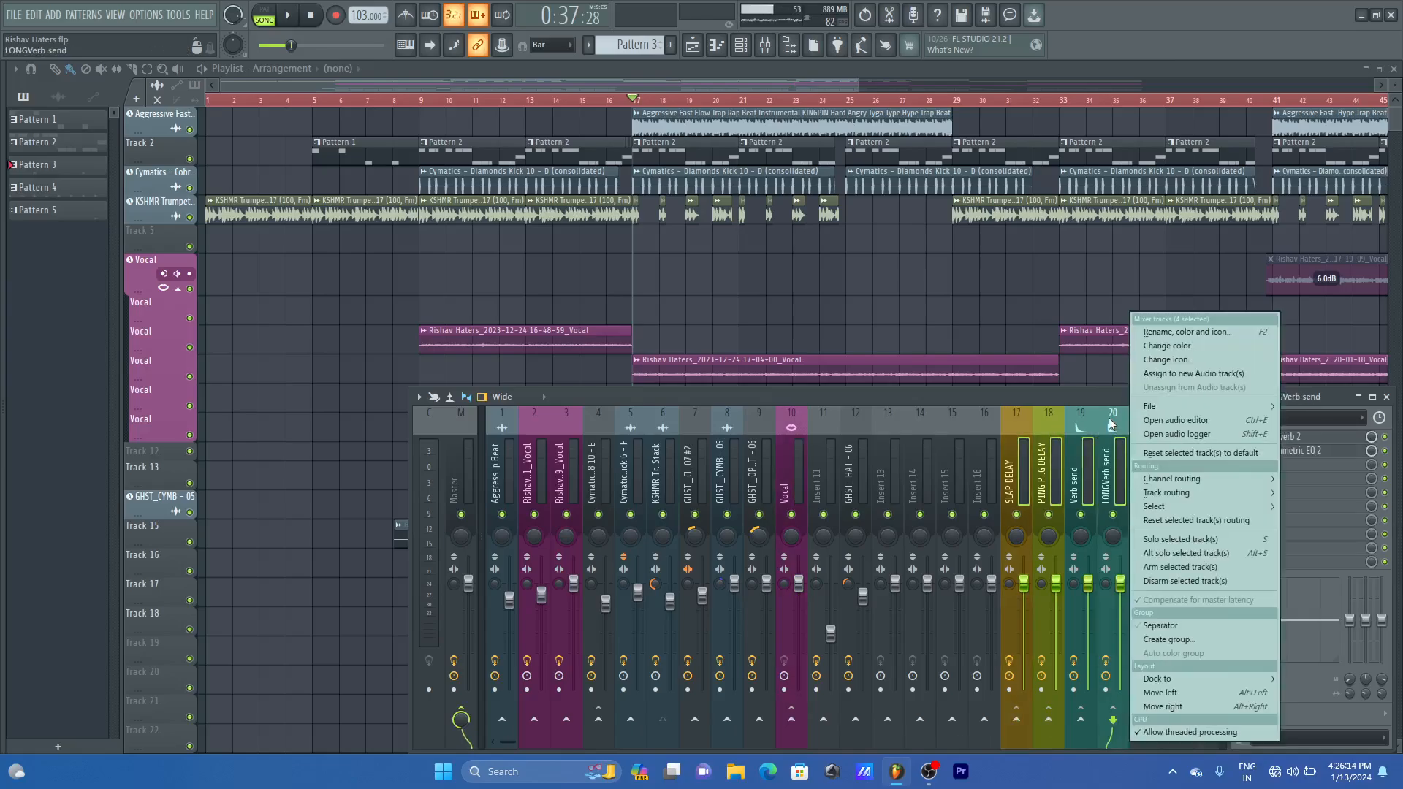
pyautogui.moveTo(1198, 678)
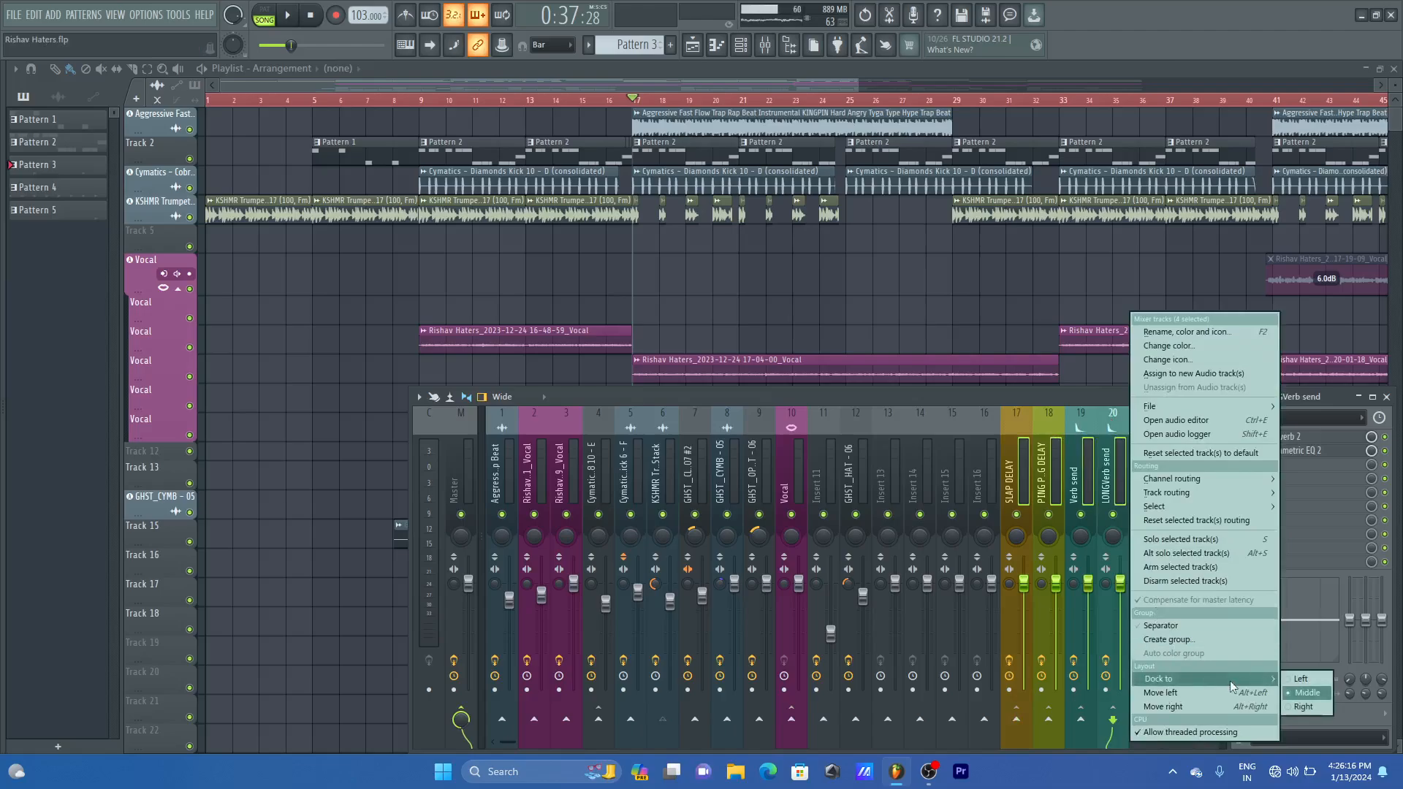
pyautogui.click(1301, 706)
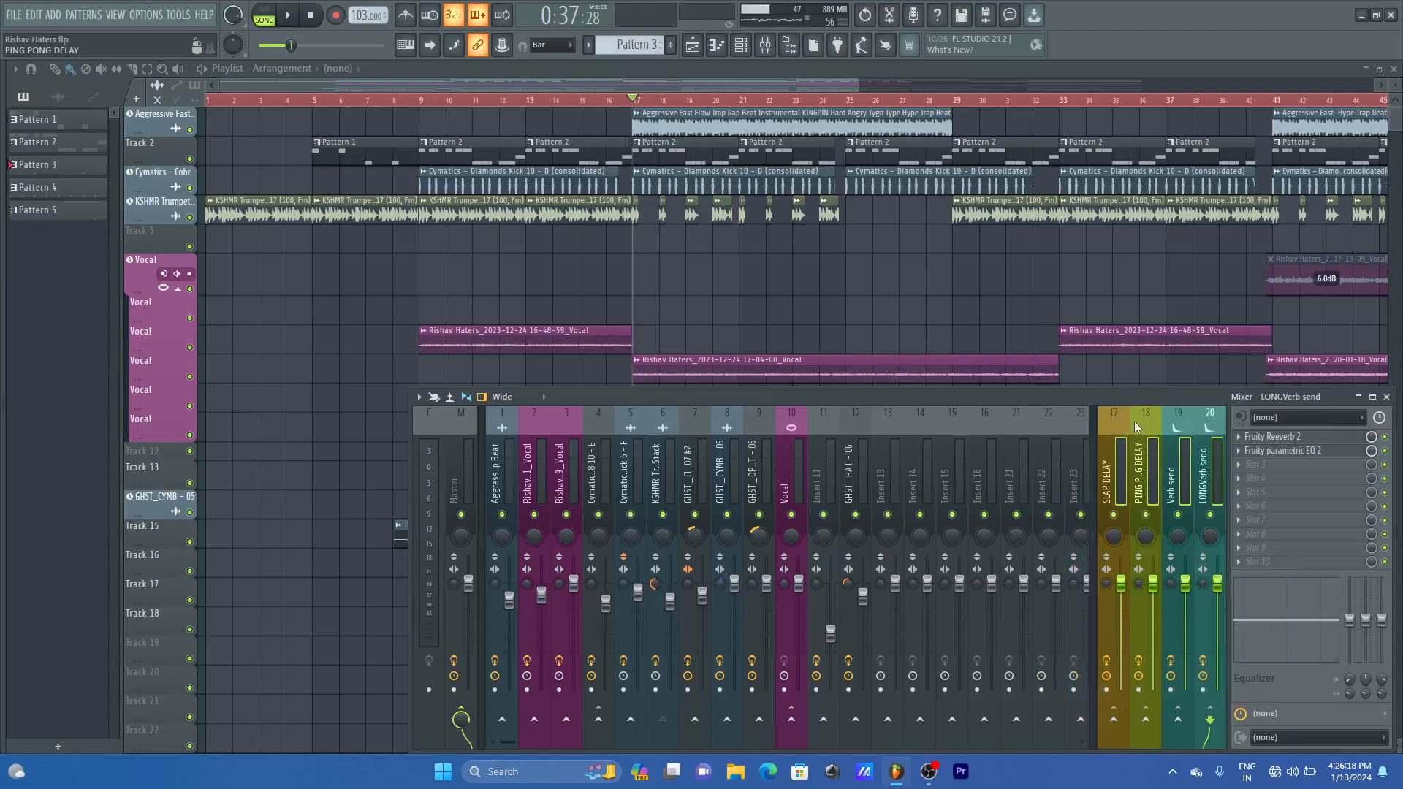
pyautogui.scroll(-10, 1029, 418)
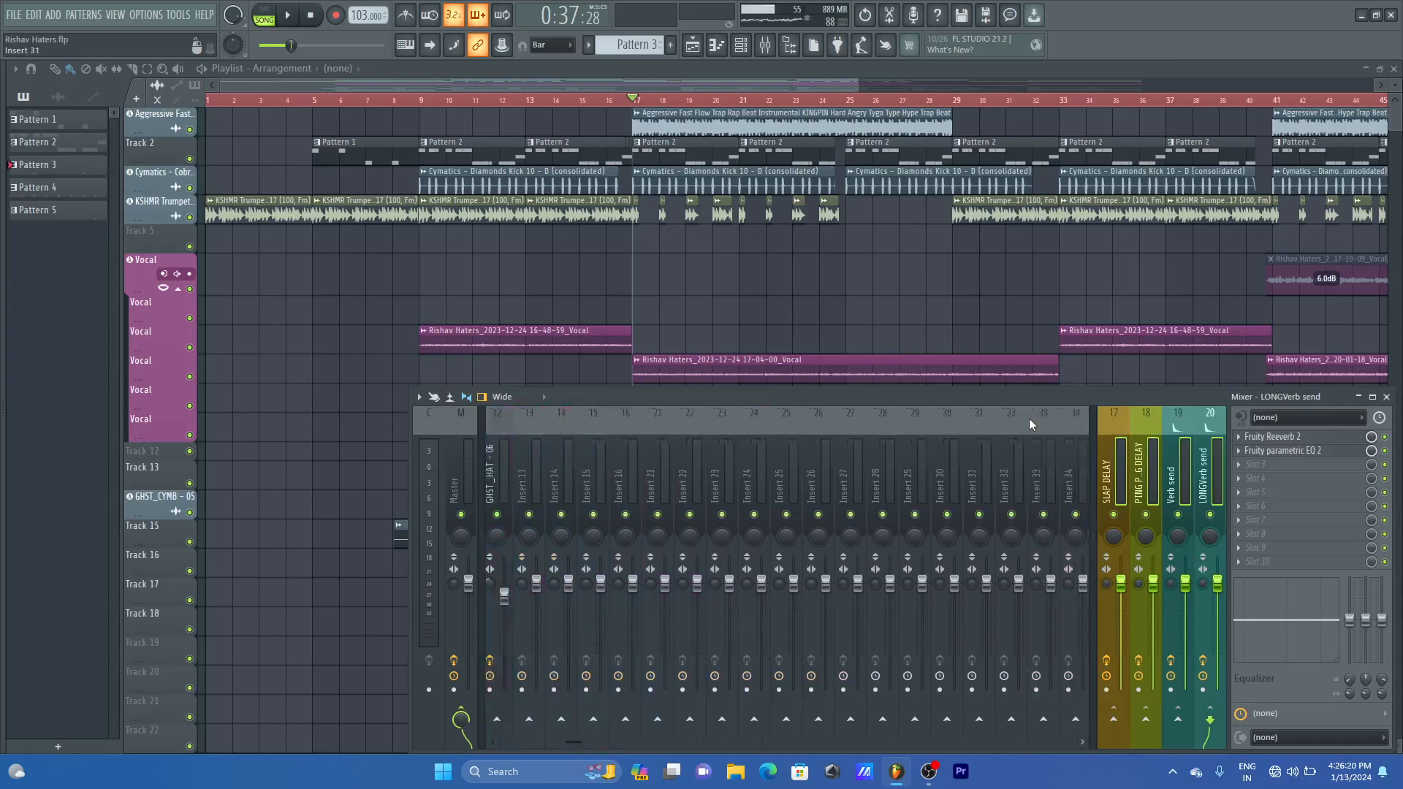
pyautogui.scroll(10, 1029, 418)
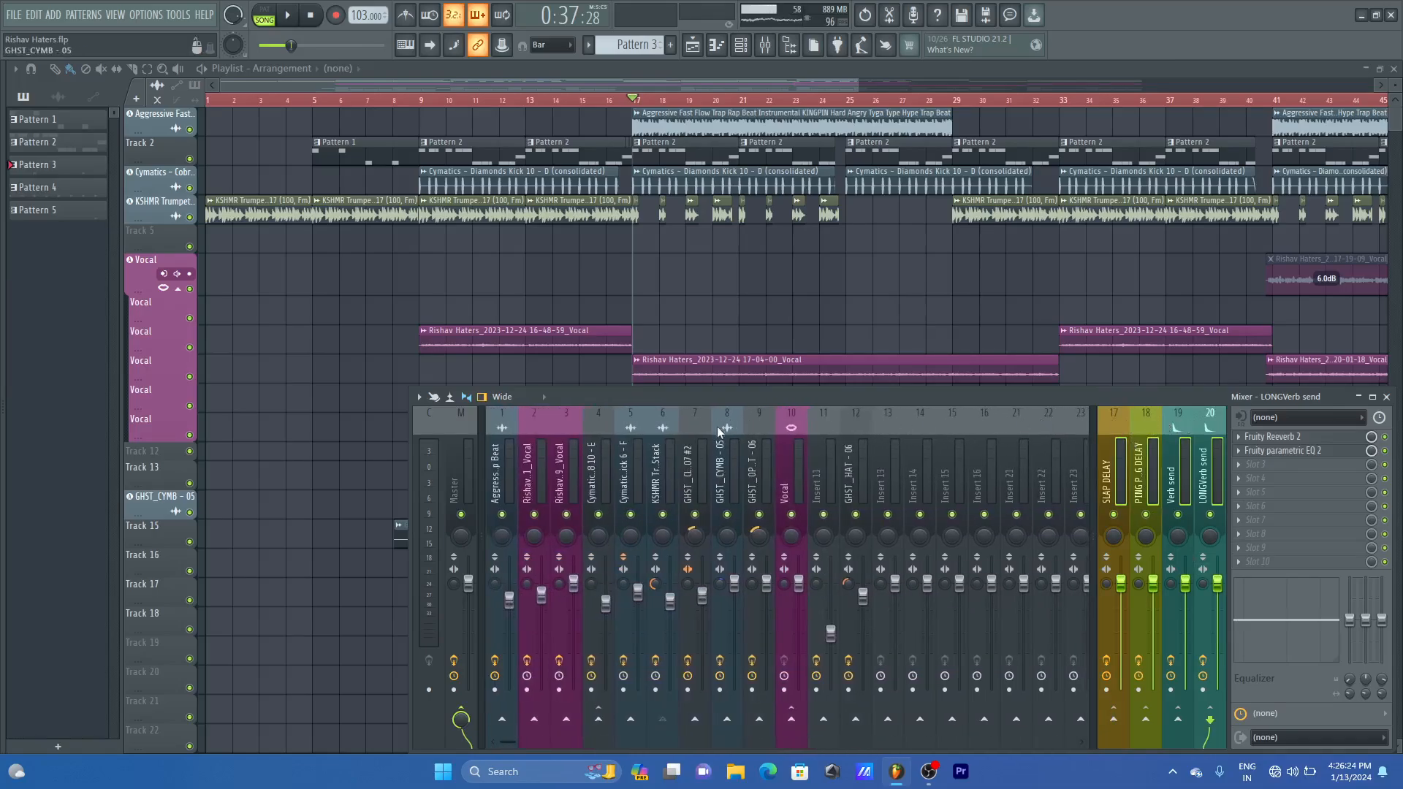
# - Check the send routing of the KSHMR Trumpet and GHST_CYMB - 05 tracks, and audition GHST_CYMB - 05 soloed with its reverb send
pyautogui.click(656, 425)
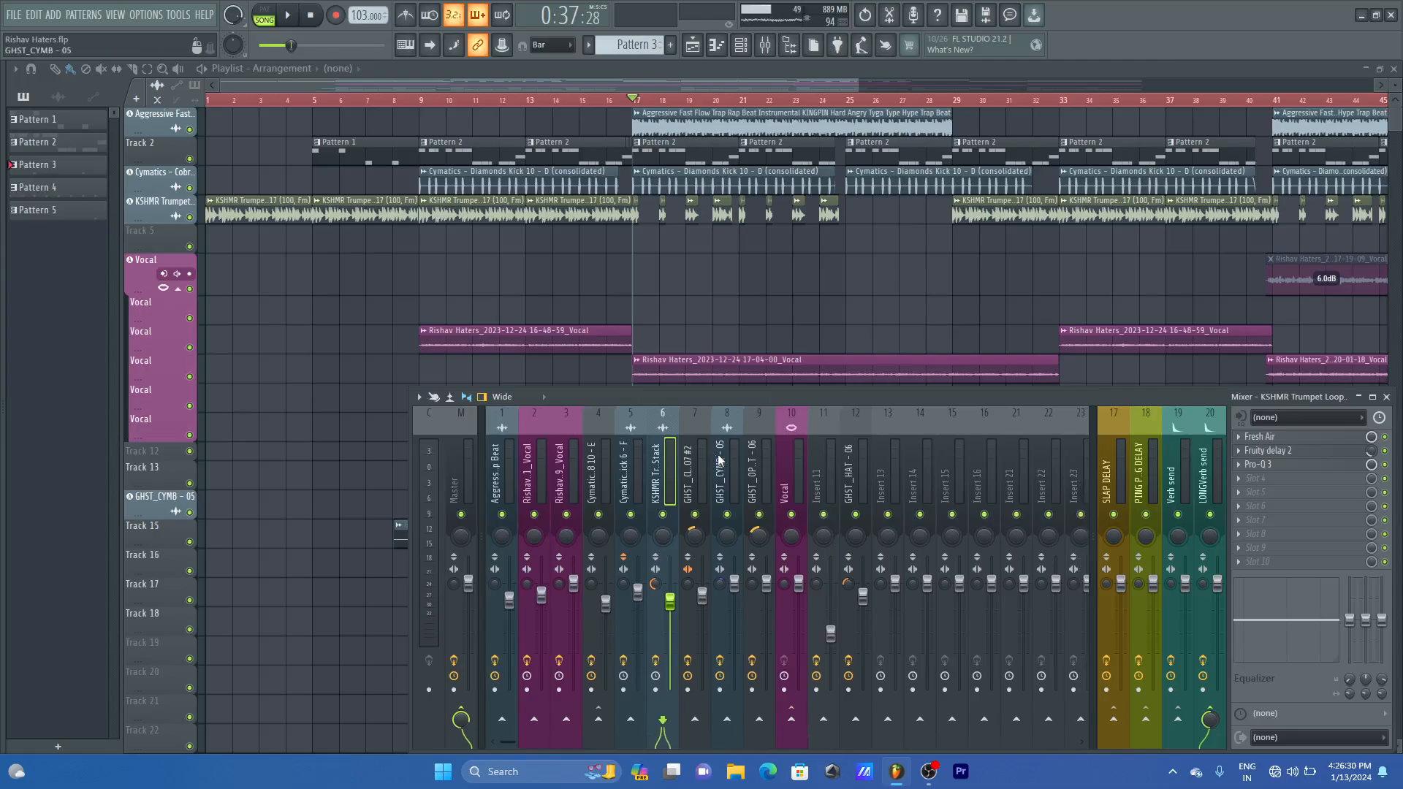
pyautogui.click(716, 426)
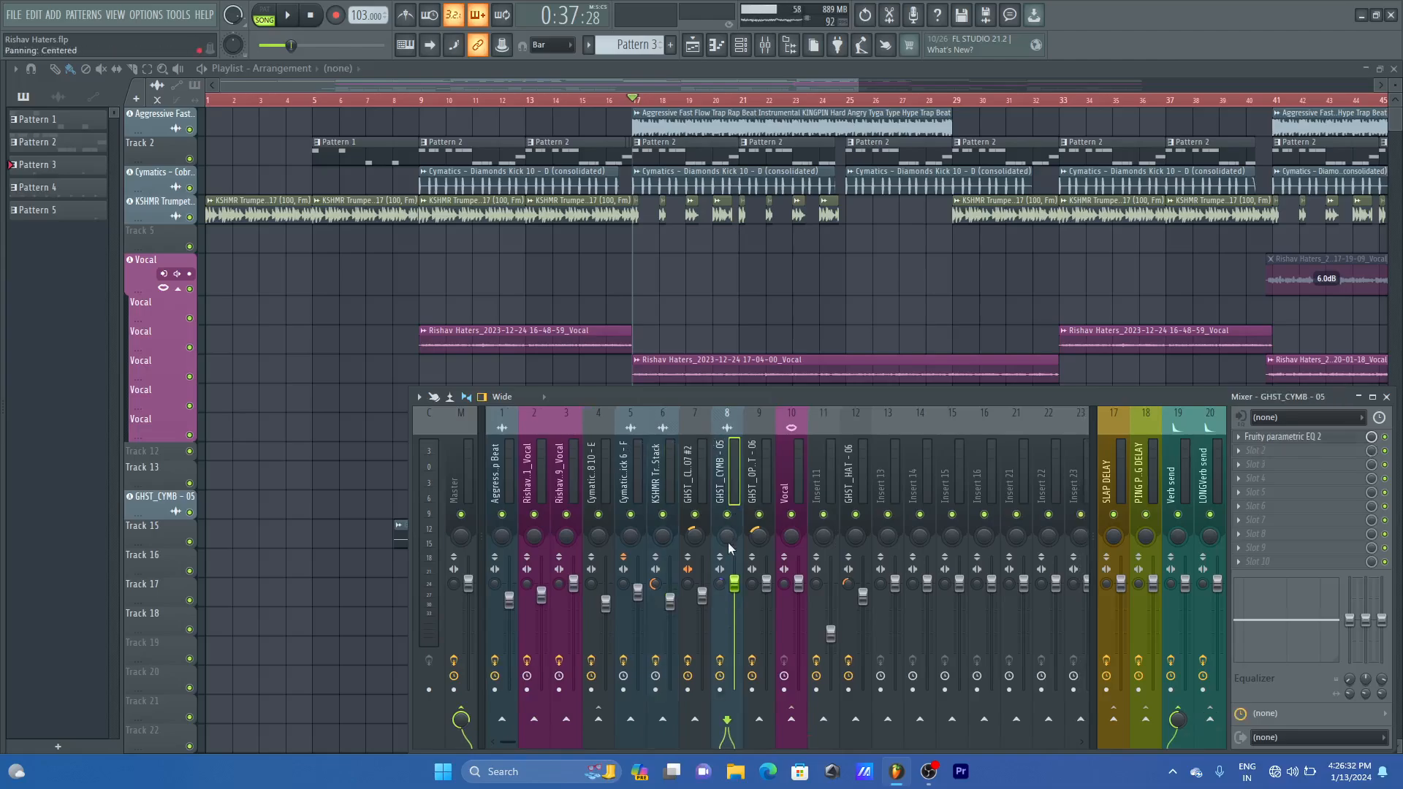
pyautogui.rightClick(727, 516)
pyautogui.press('space')
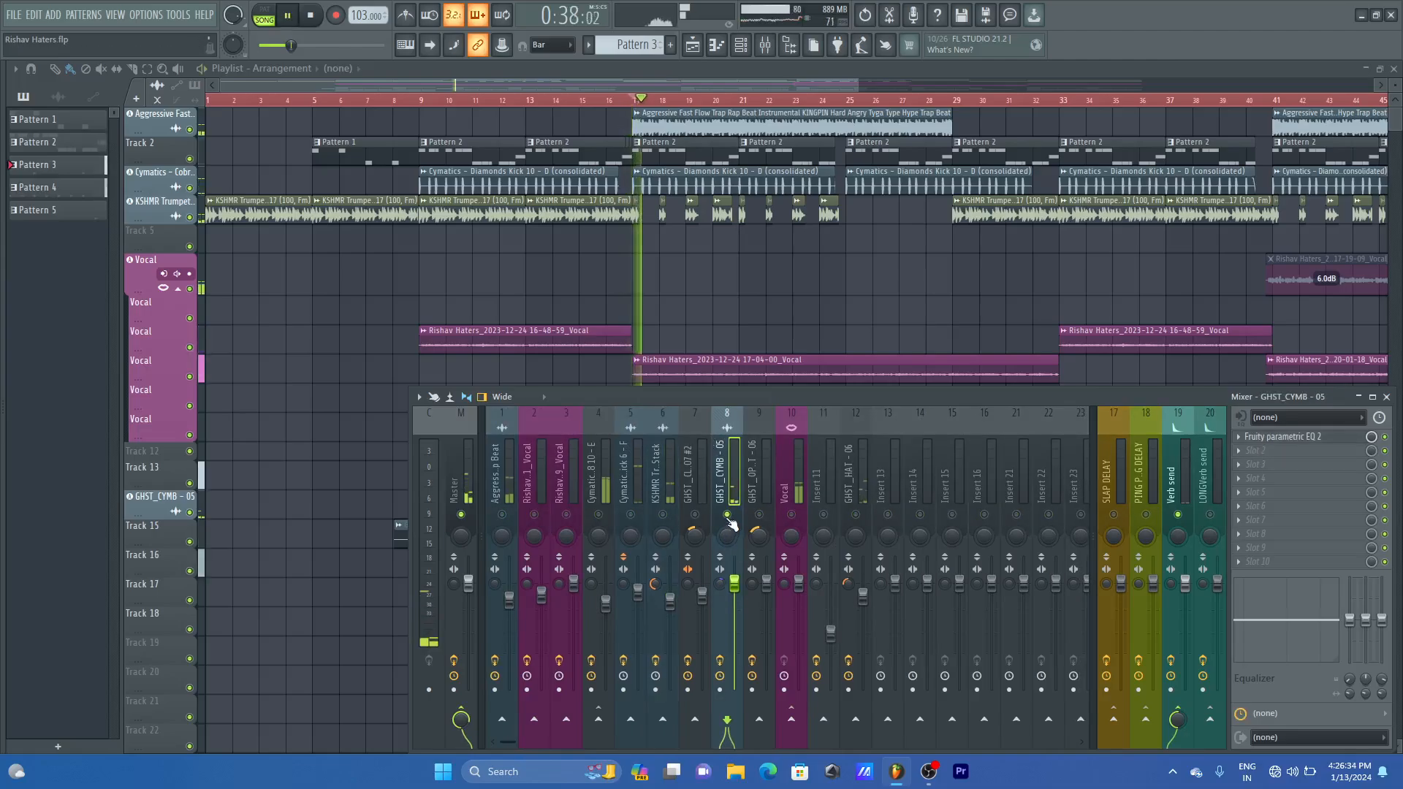
pyautogui.press('space')
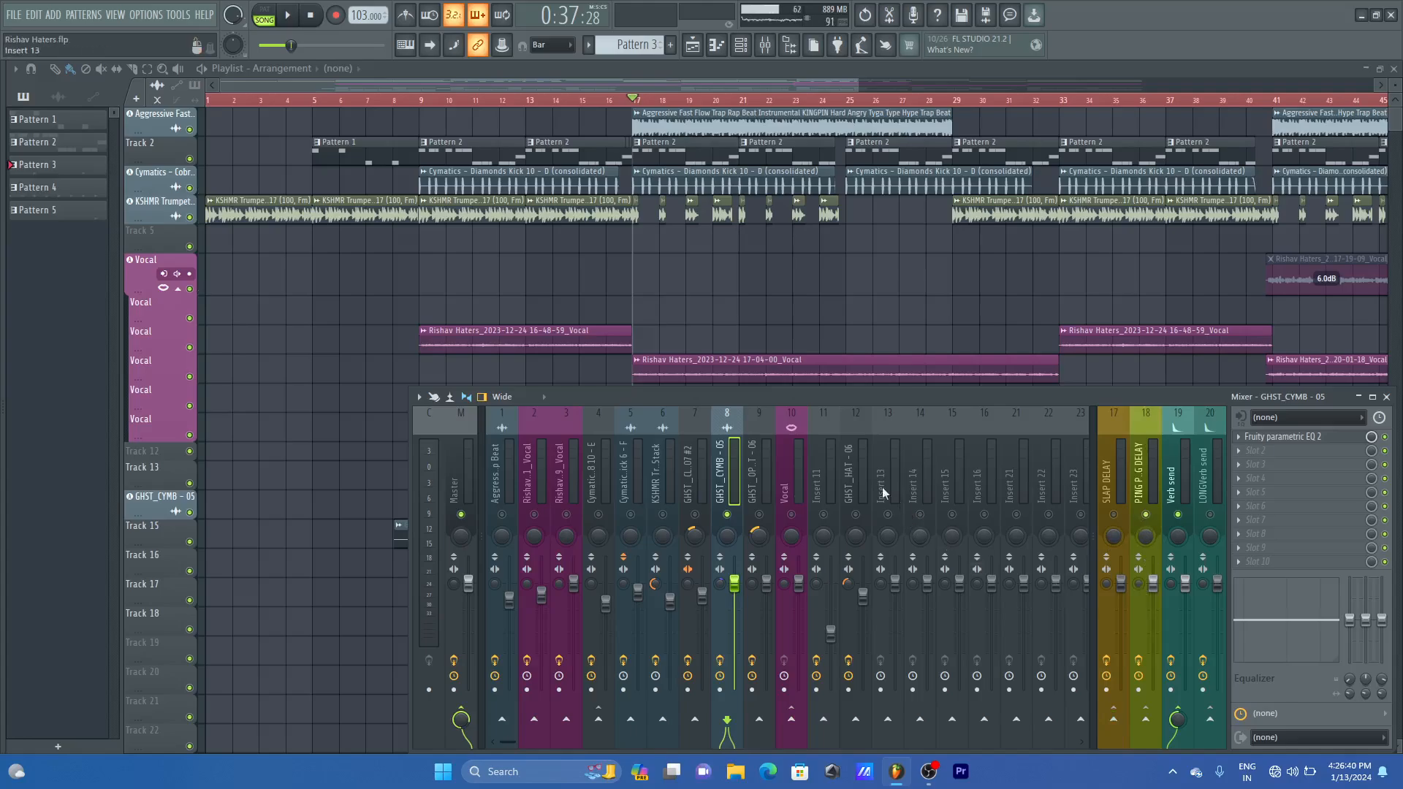
# - Send GHST_CYMB - 05 to the PING PONG DELAY track, lower the send level to about 26%, and audition it
pyautogui.click(1145, 721)
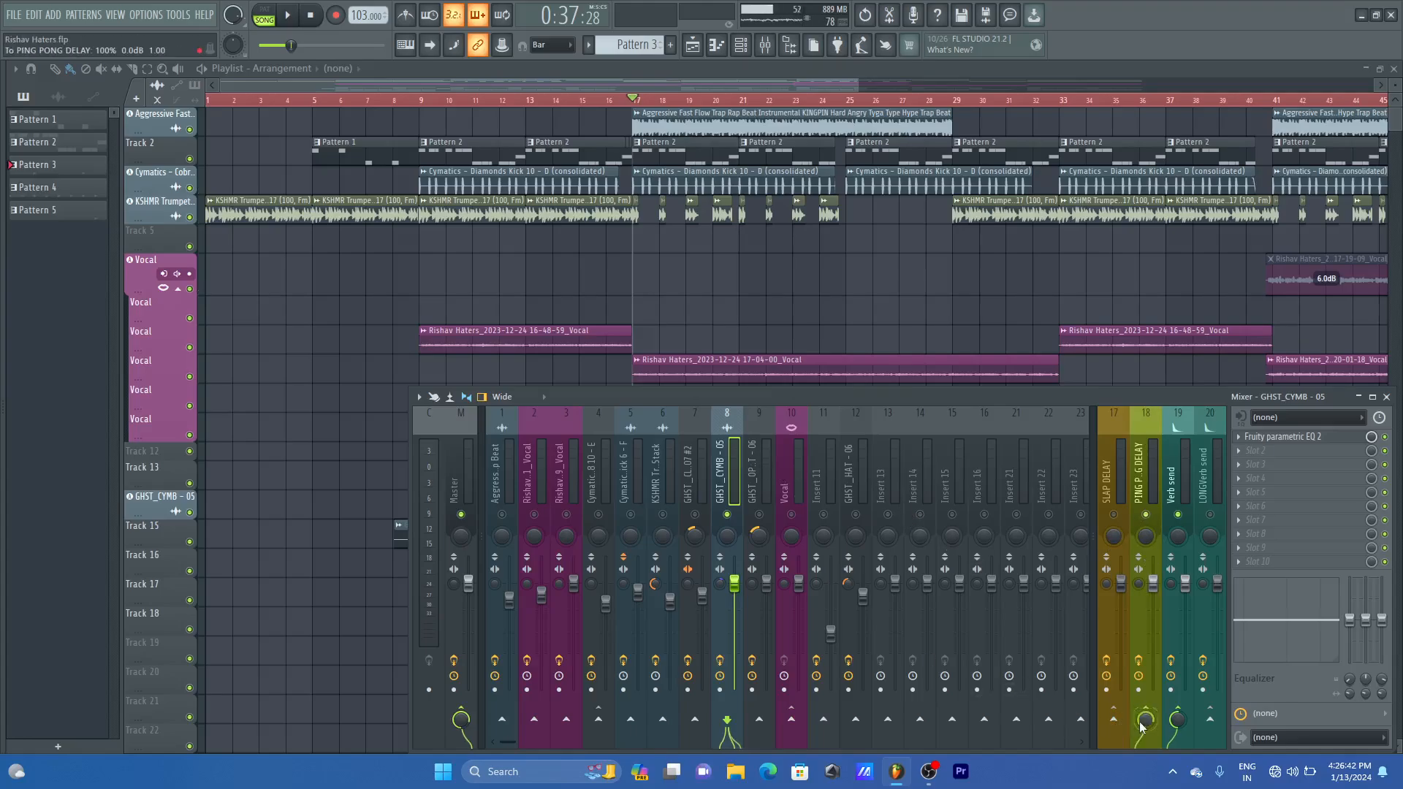
pyautogui.press('space')
pyautogui.moveTo(1145, 720)
pyautogui.mouseDown()
pyautogui.moveTo(1145, 735)
pyautogui.moveTo(1146, 713)
pyautogui.mouseUp()
pyautogui.press('space')
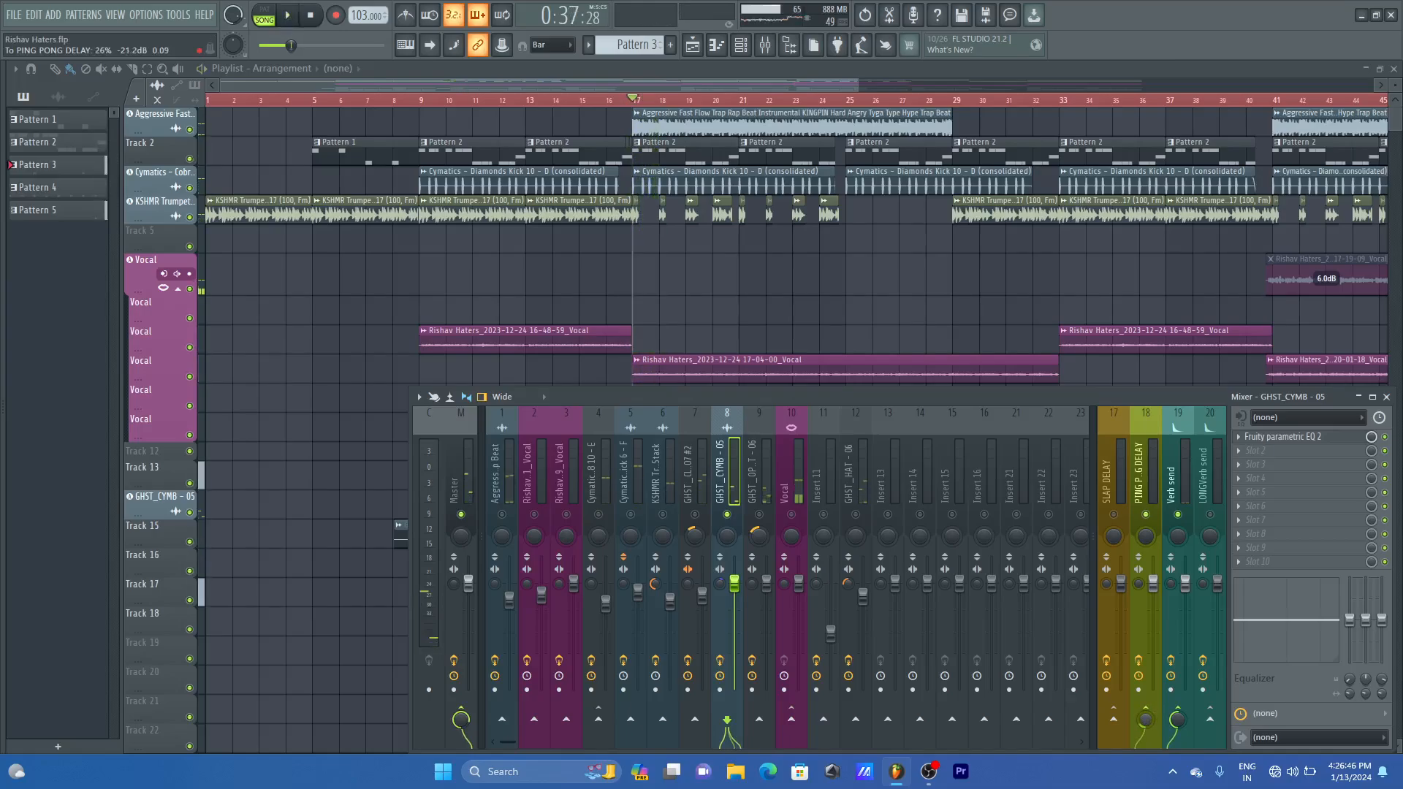
pyautogui.press('space')
pyautogui.press('space')
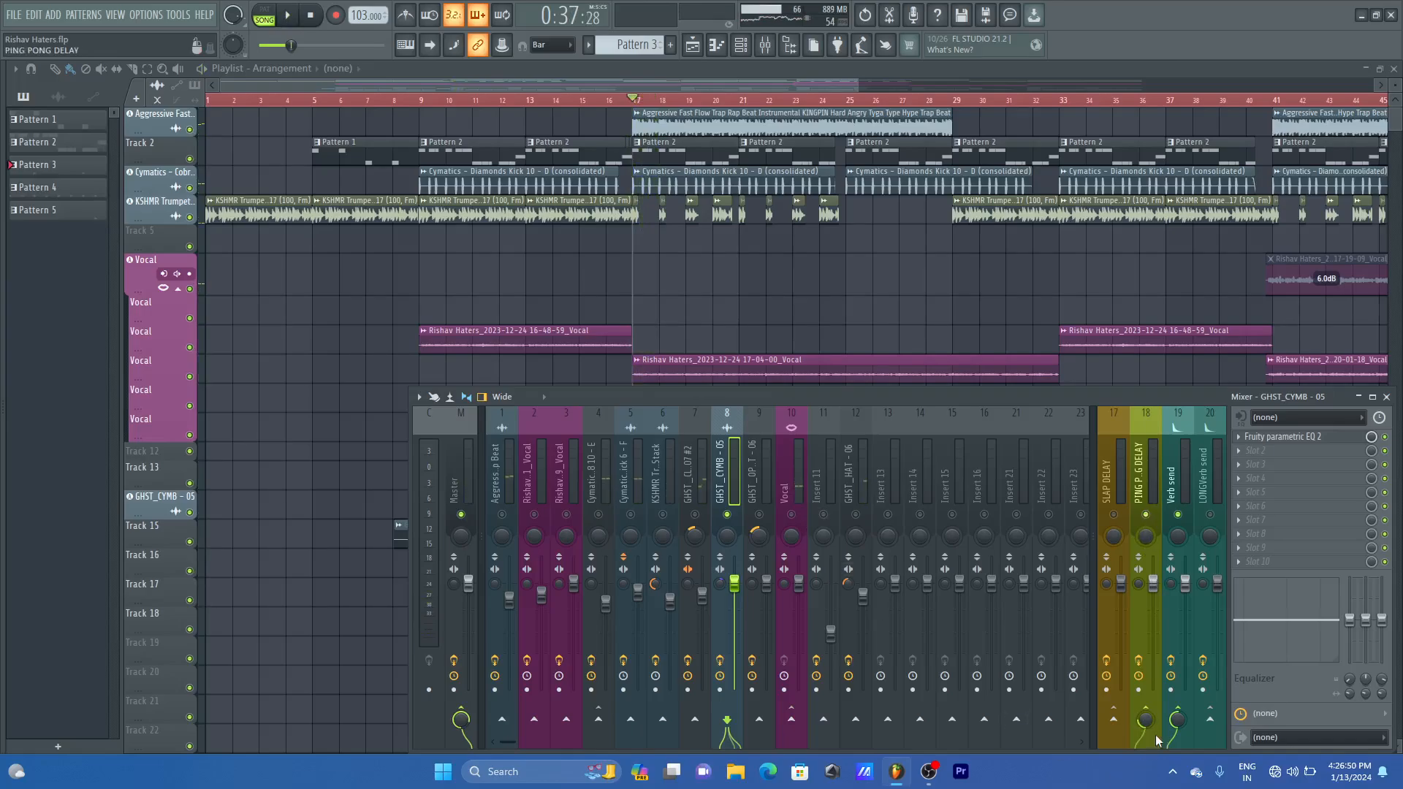
# - Switch the GHST_CYMB - 05 send from PING PONG DELAY to SLAP DELAY and audition it
pyautogui.click(1145, 719)
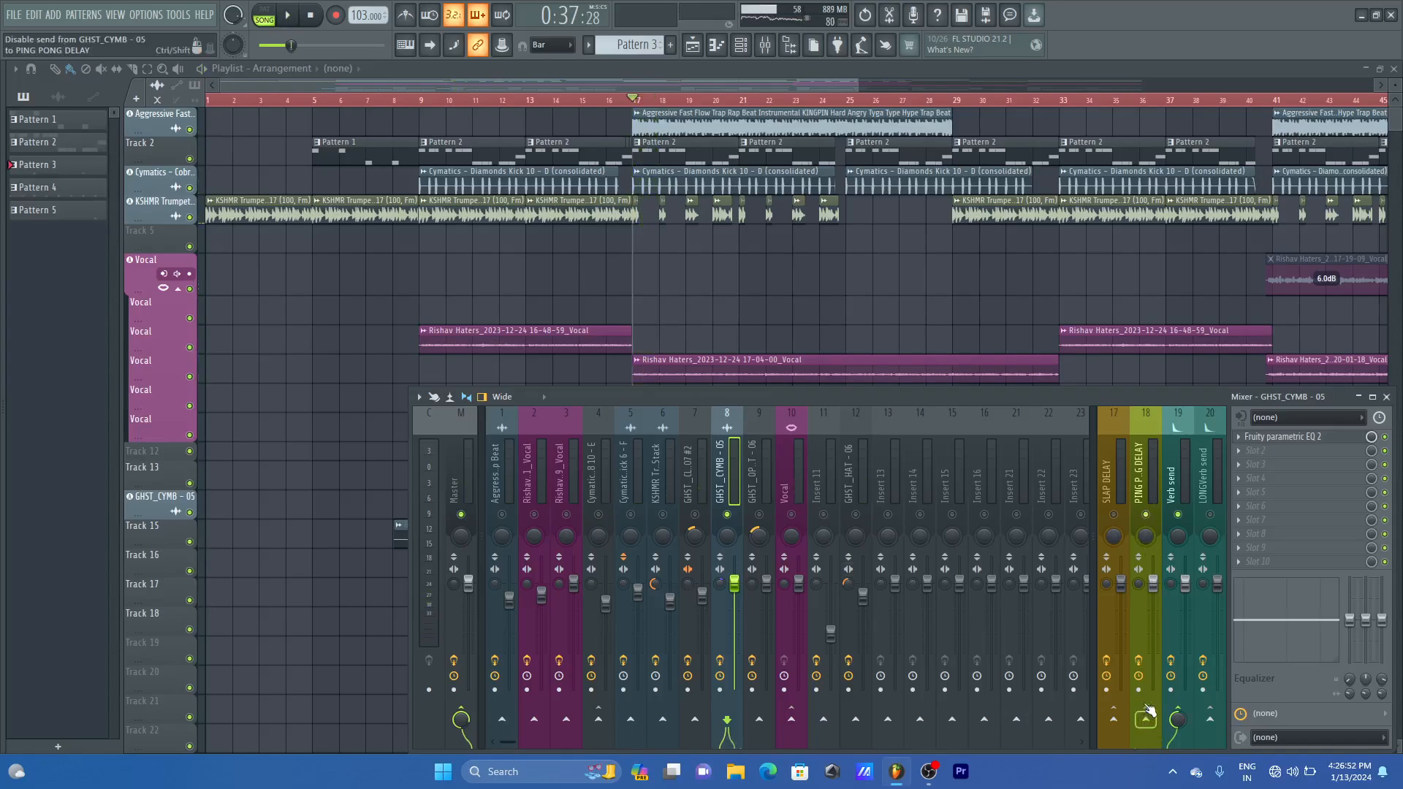
pyautogui.click(1126, 719)
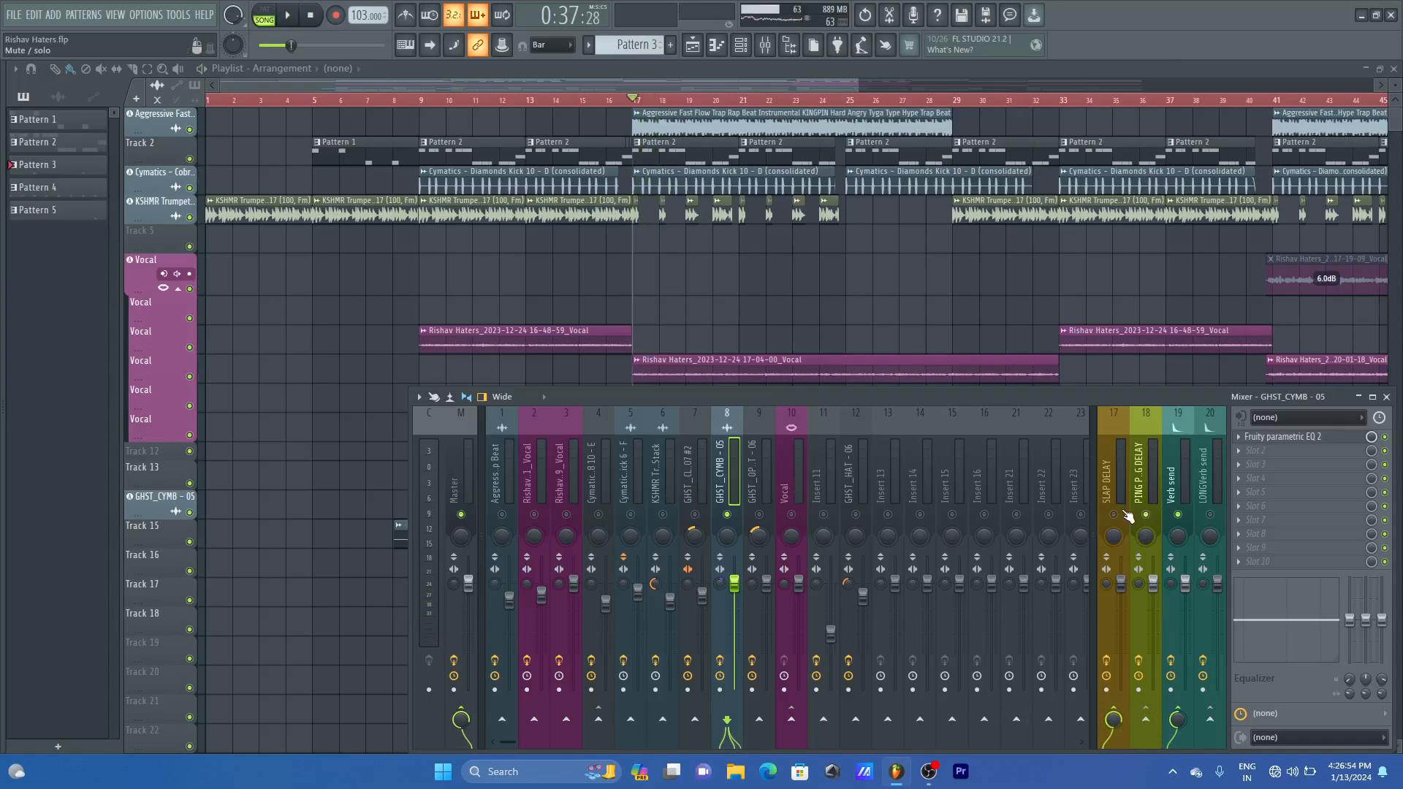
pyautogui.press('space')
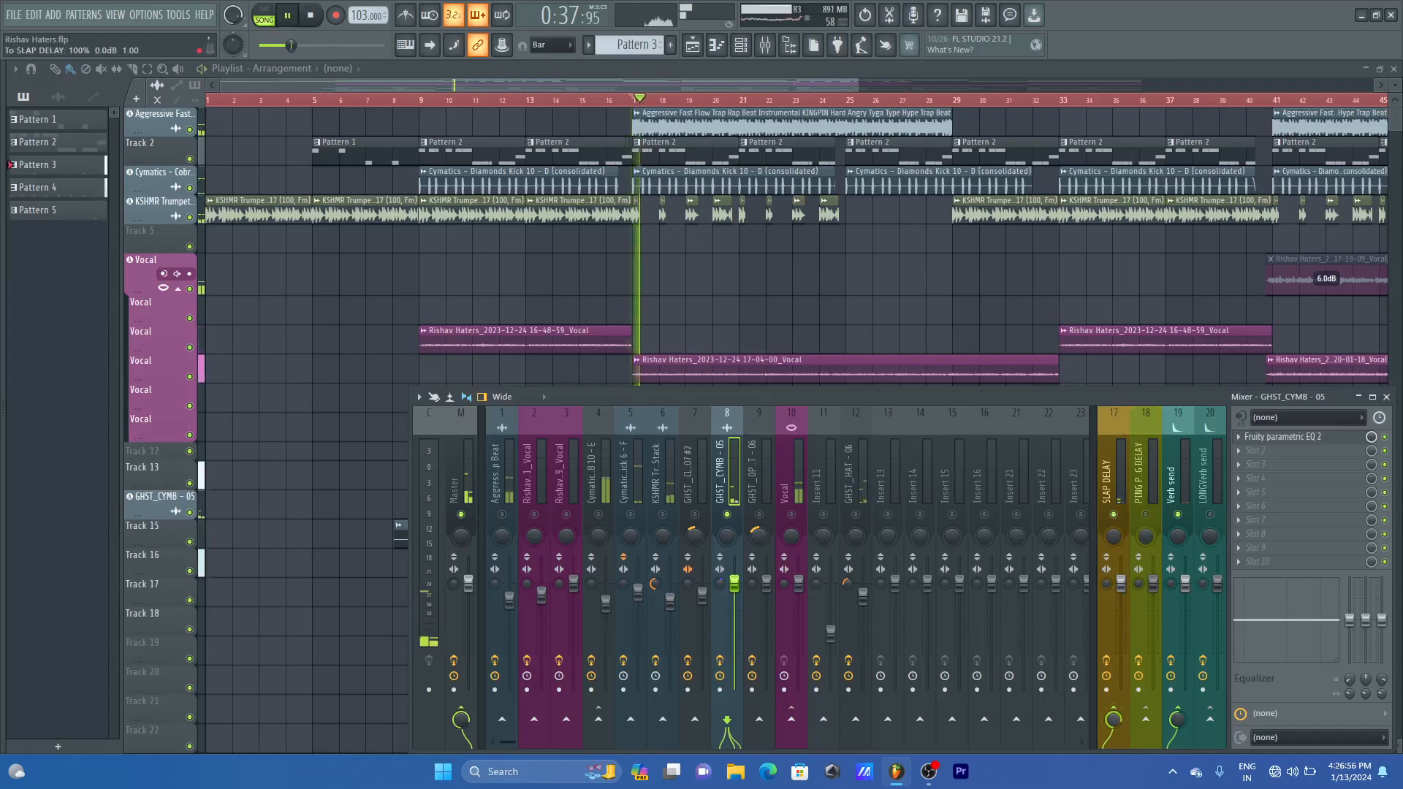
pyautogui.press('space')
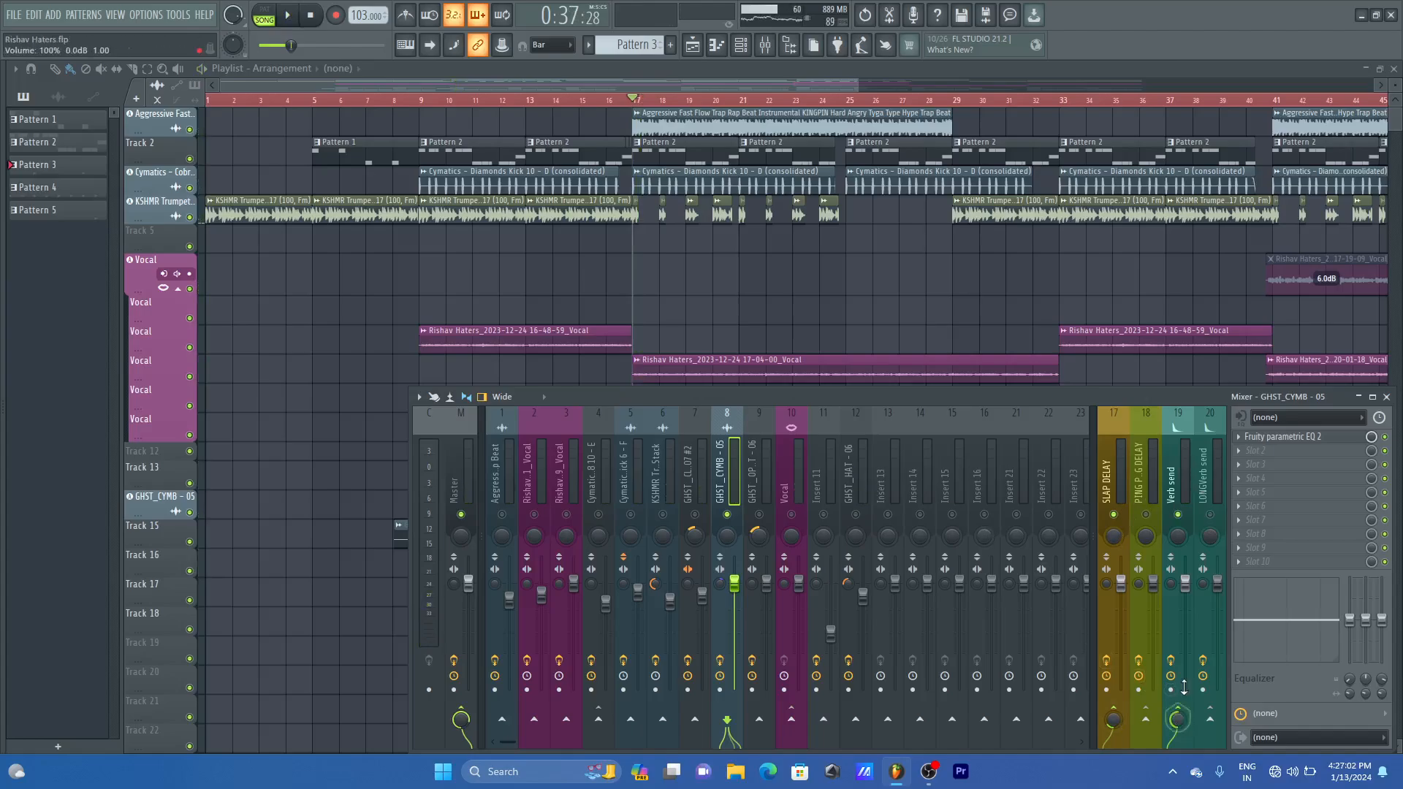
# - Adjust the level of the GHST_CYMB - 05 send to the Verb send track while auditioning it
pyautogui.press('space')
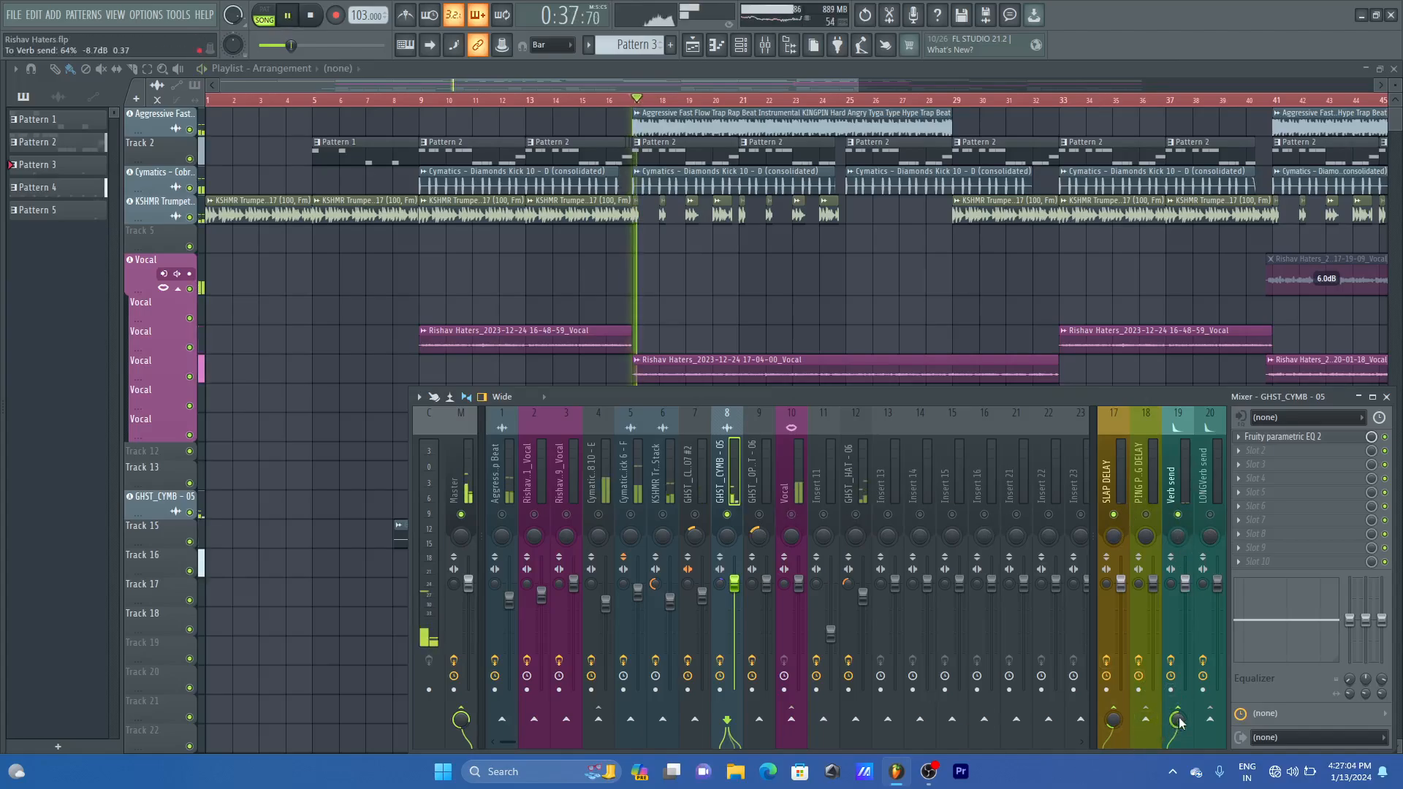
pyautogui.moveTo(1177, 720); pyautogui.dragTo(1177, 693)
pyautogui.press('space')
pyautogui.press('space')
pyautogui.press('space')
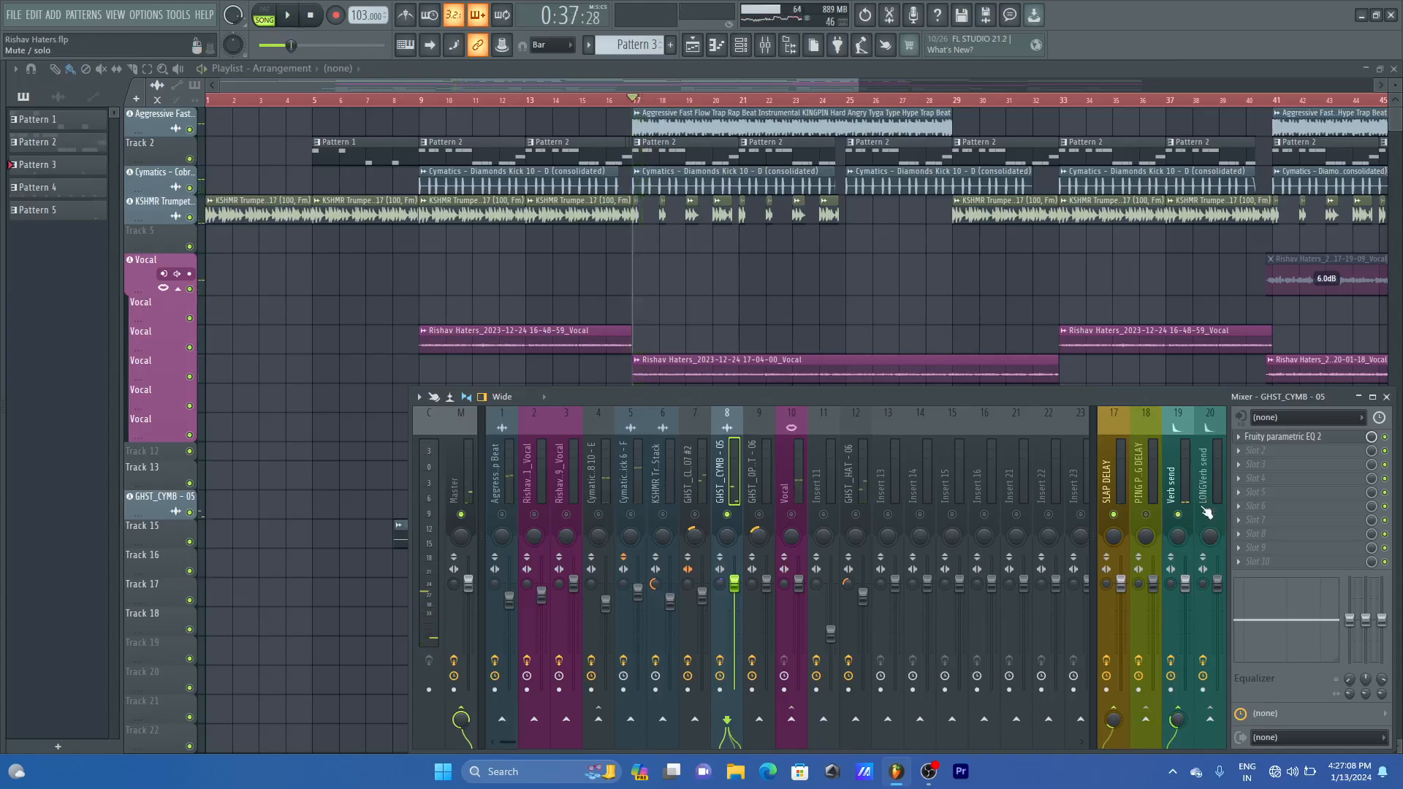
# - Enable a send from the GHST_CLAP - 07 #2 track to SLAP DELAY
pyautogui.click(694, 440)
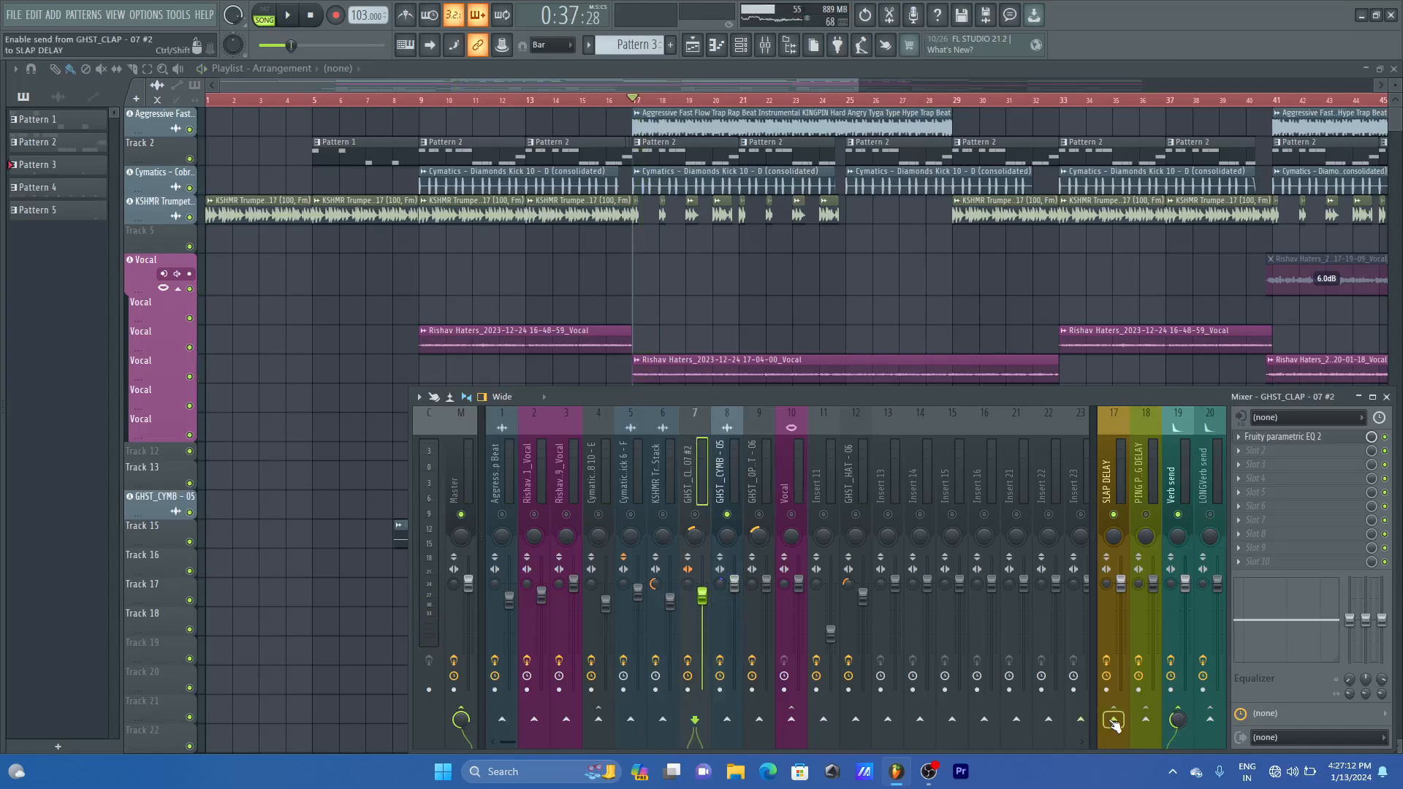
pyautogui.click(1112, 721)
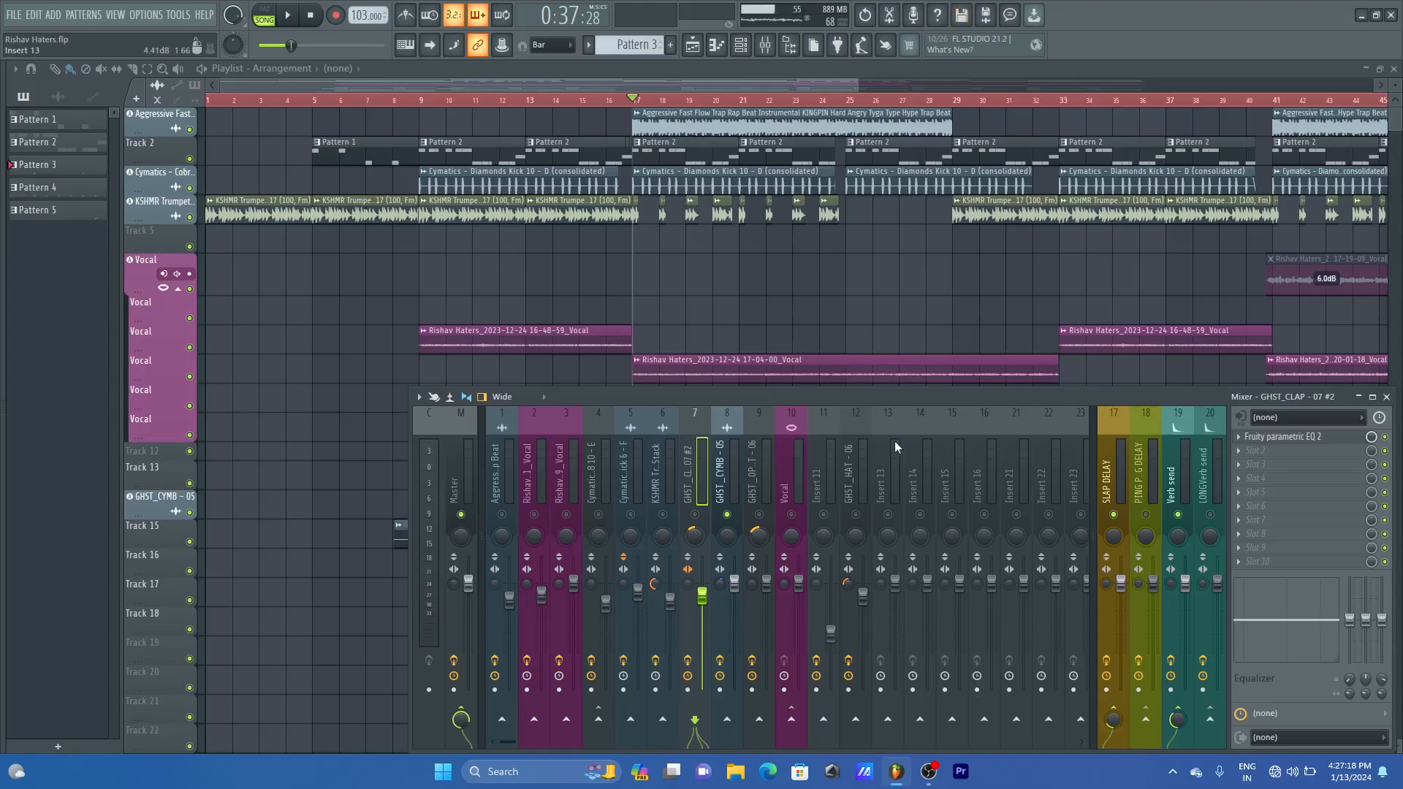
# - Undo the trial send routing and level changes back to before the send tracks were docked, and select the Vocal track
pyautogui.hotkey('ctrl', 'z')
pyautogui.hotkey('ctrl', 'z')
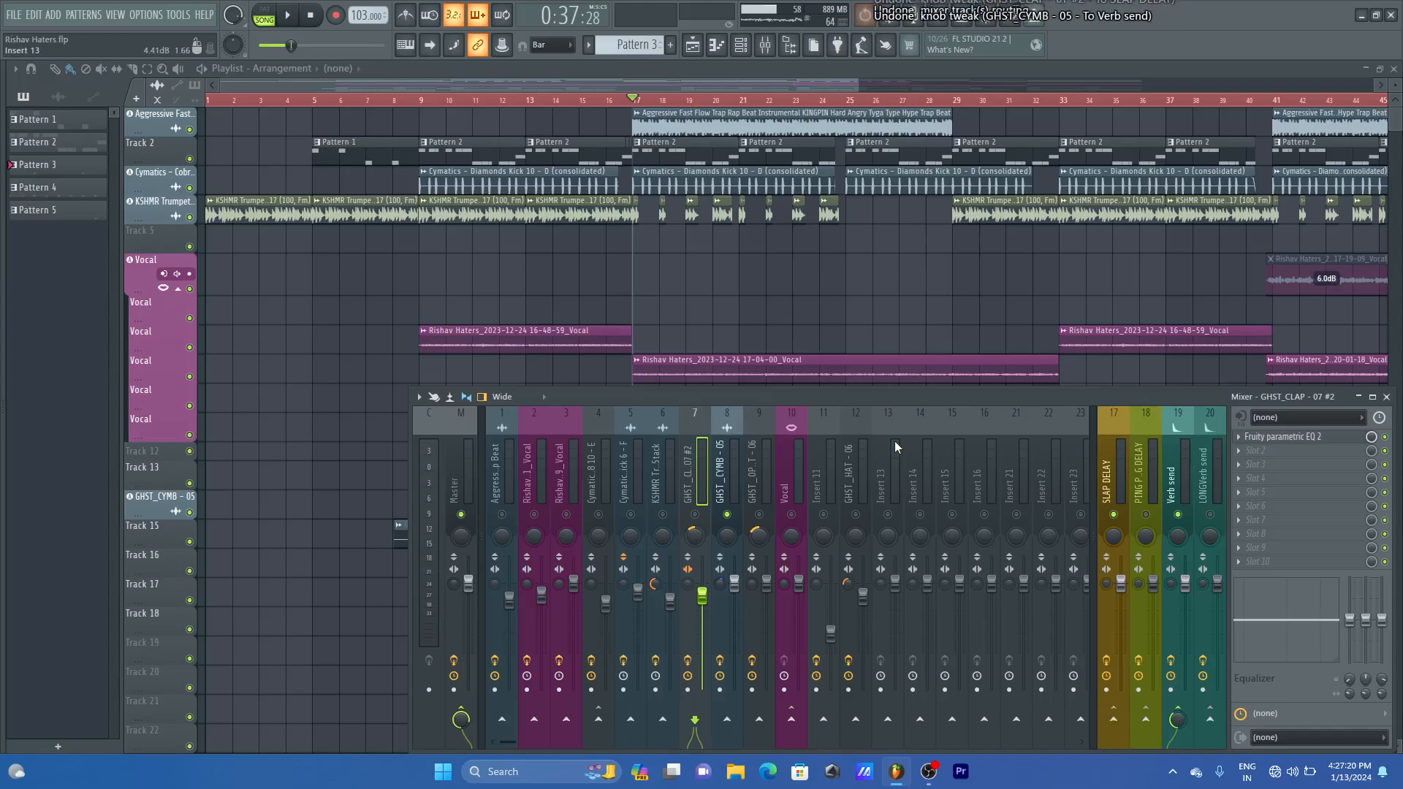
pyautogui.hotkey('ctrl', 'z')
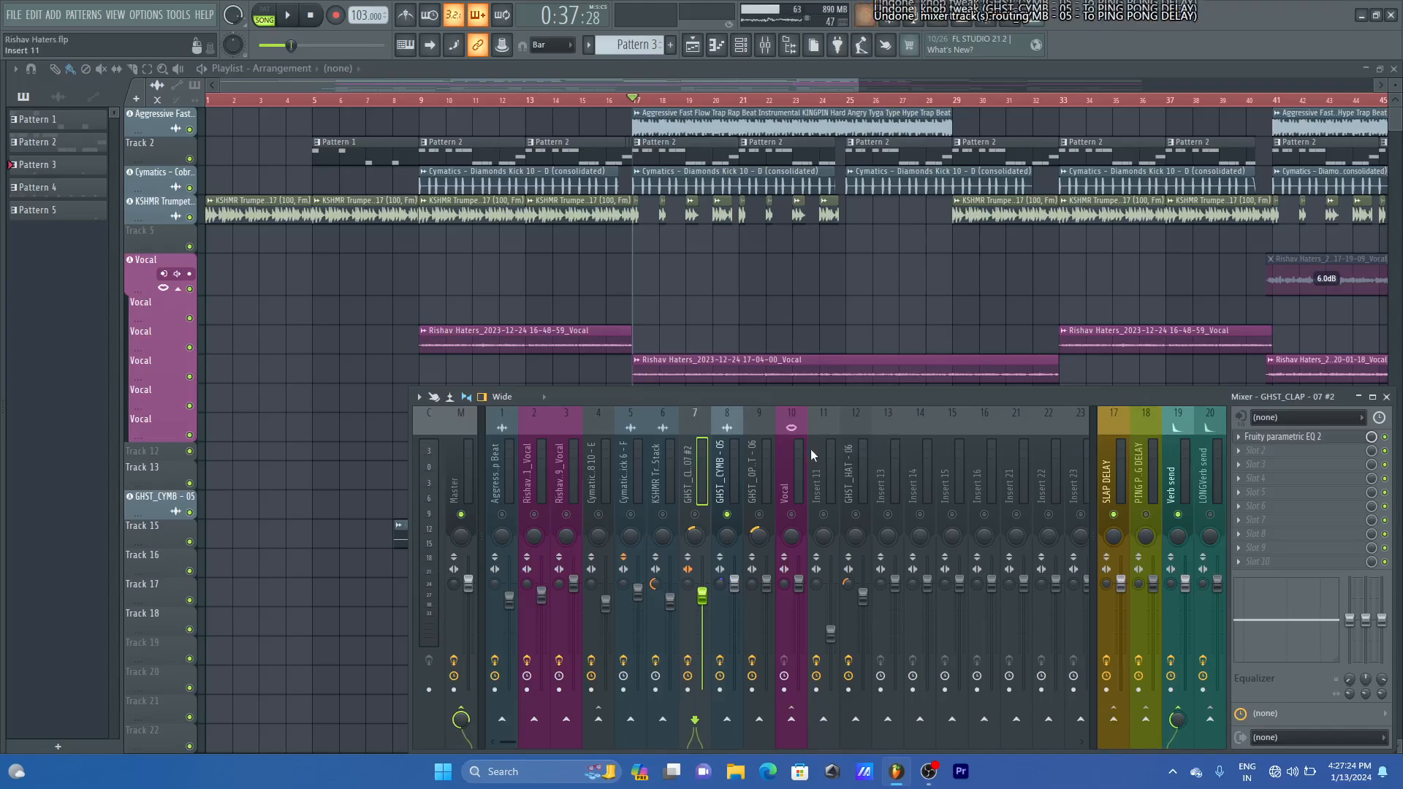
pyautogui.hotkey('ctrl', 'z')
pyautogui.hotkey('ctrl', 'z')
pyautogui.click(803, 450)
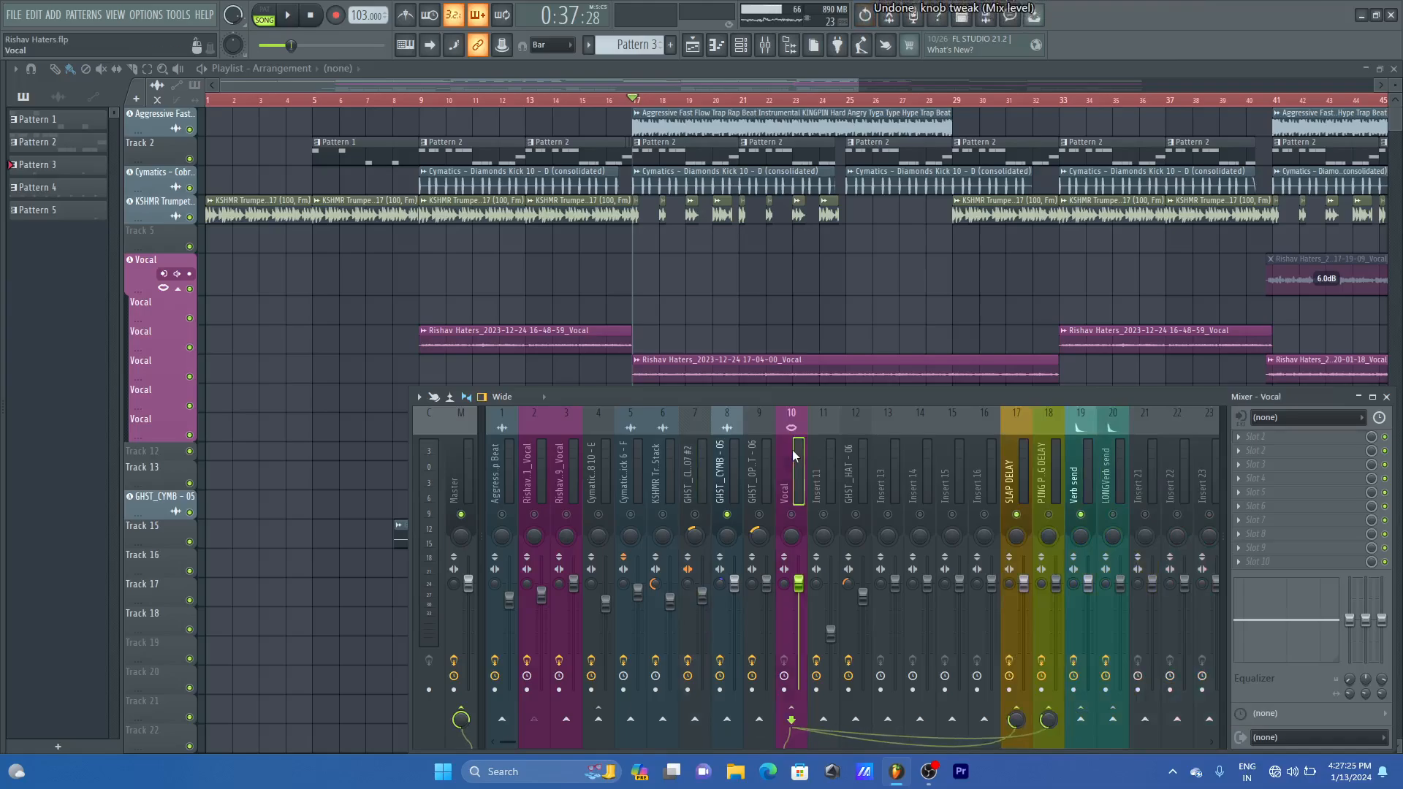
# - Try docking the SLAP DELAY, PING PONG DELAY, Verb send and LONGVerb send tracks to the right and undo it
pyautogui.moveTo(1013, 437); pyautogui.dragTo(1108, 443)
pyautogui.rightClick(1020, 417)
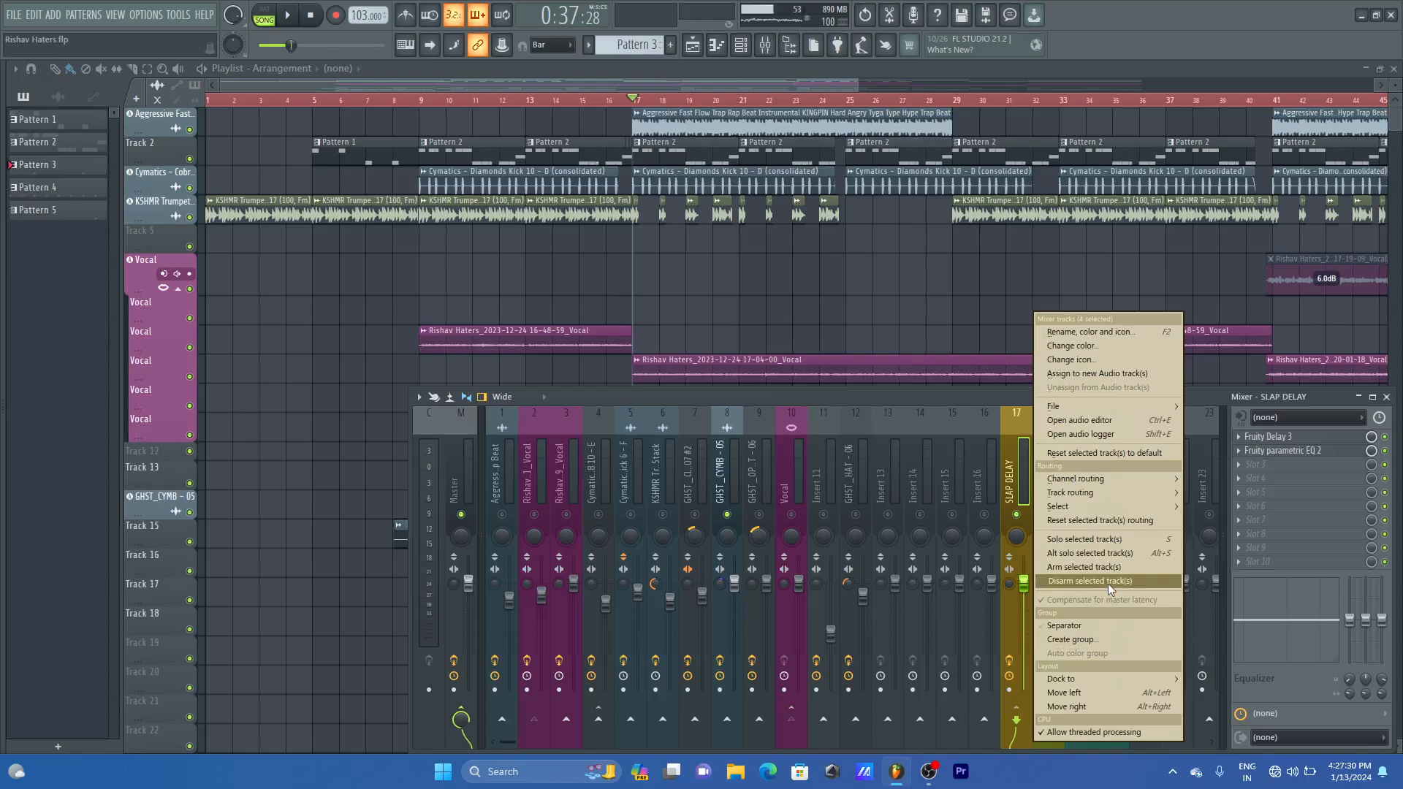
pyautogui.moveTo(1150, 681)
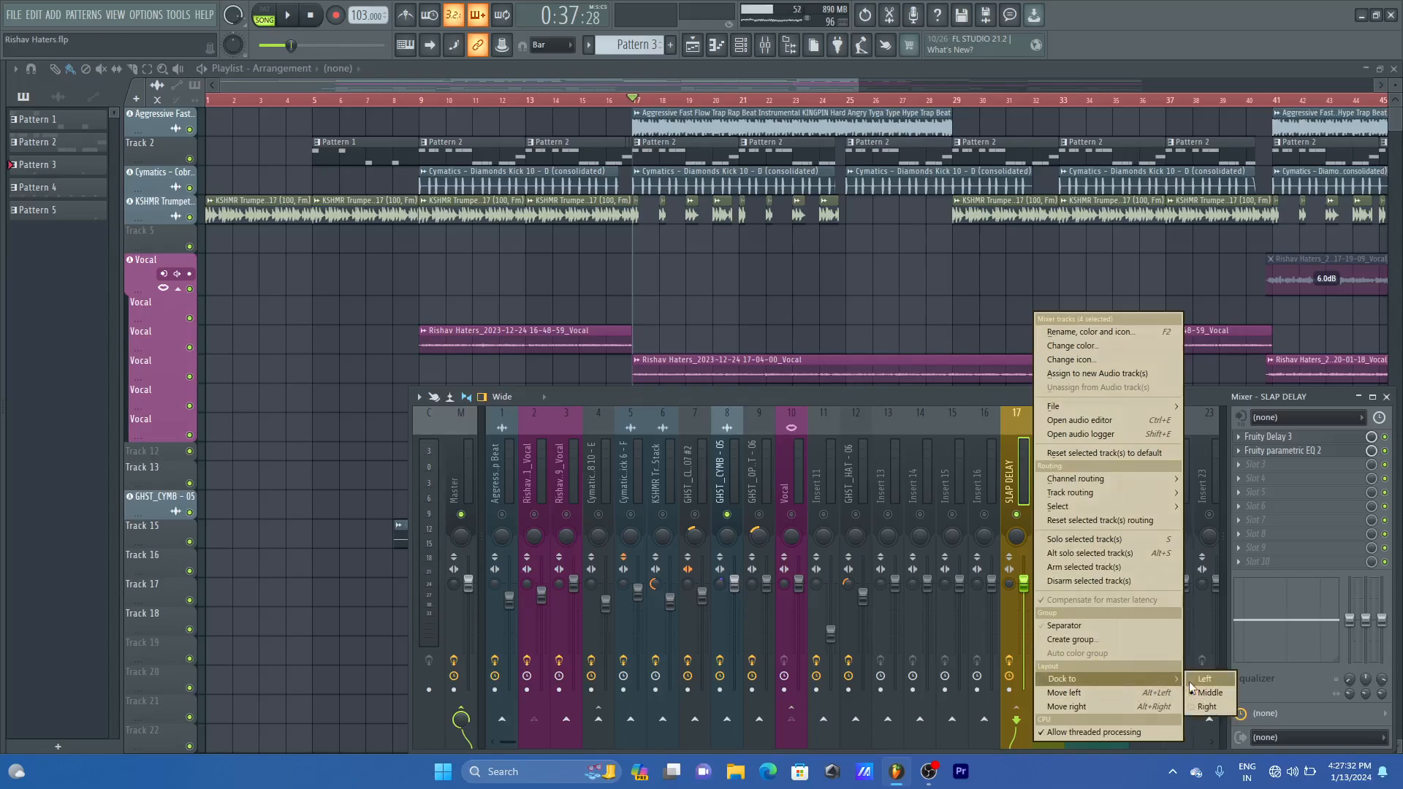
pyautogui.click(1209, 706)
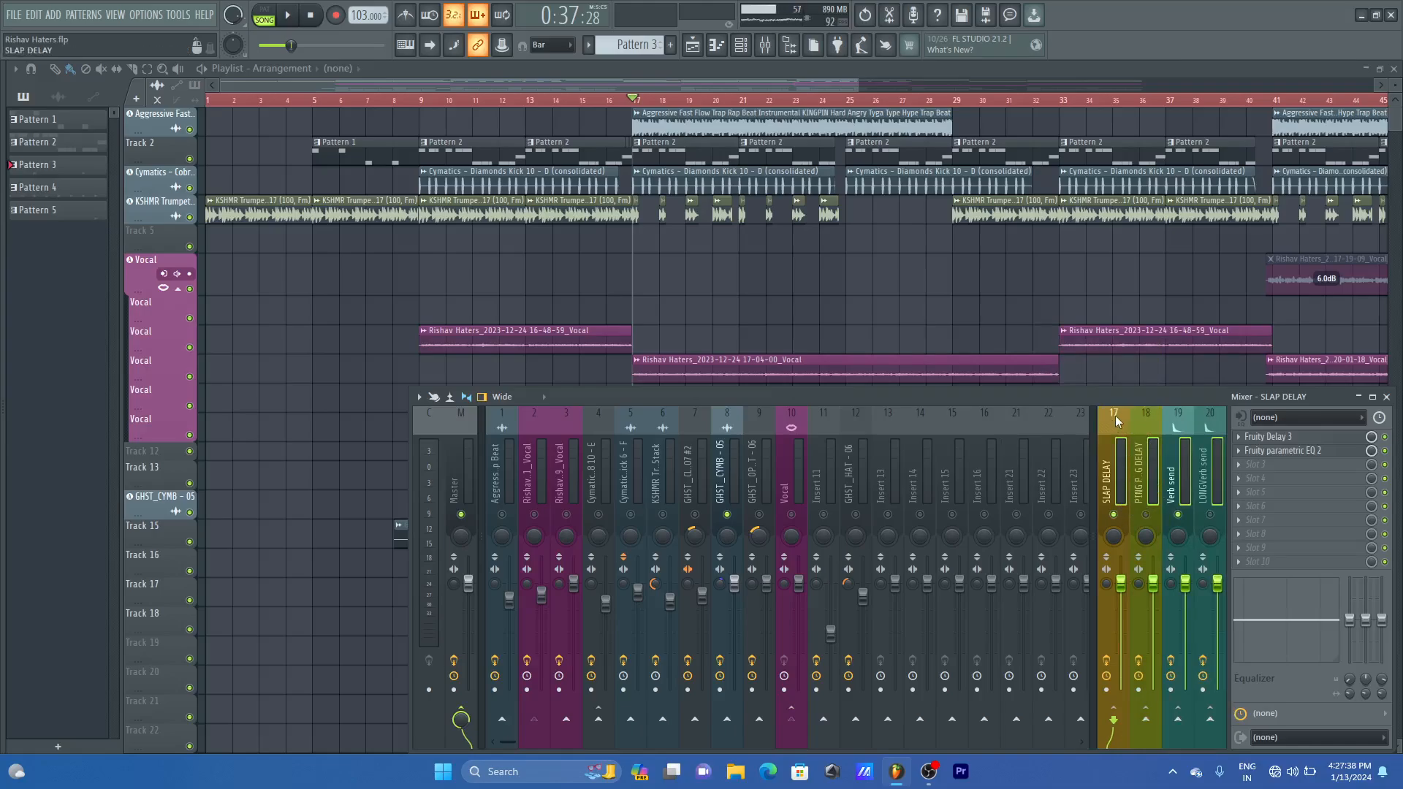
pyautogui.hotkey('ctrl', 'z')
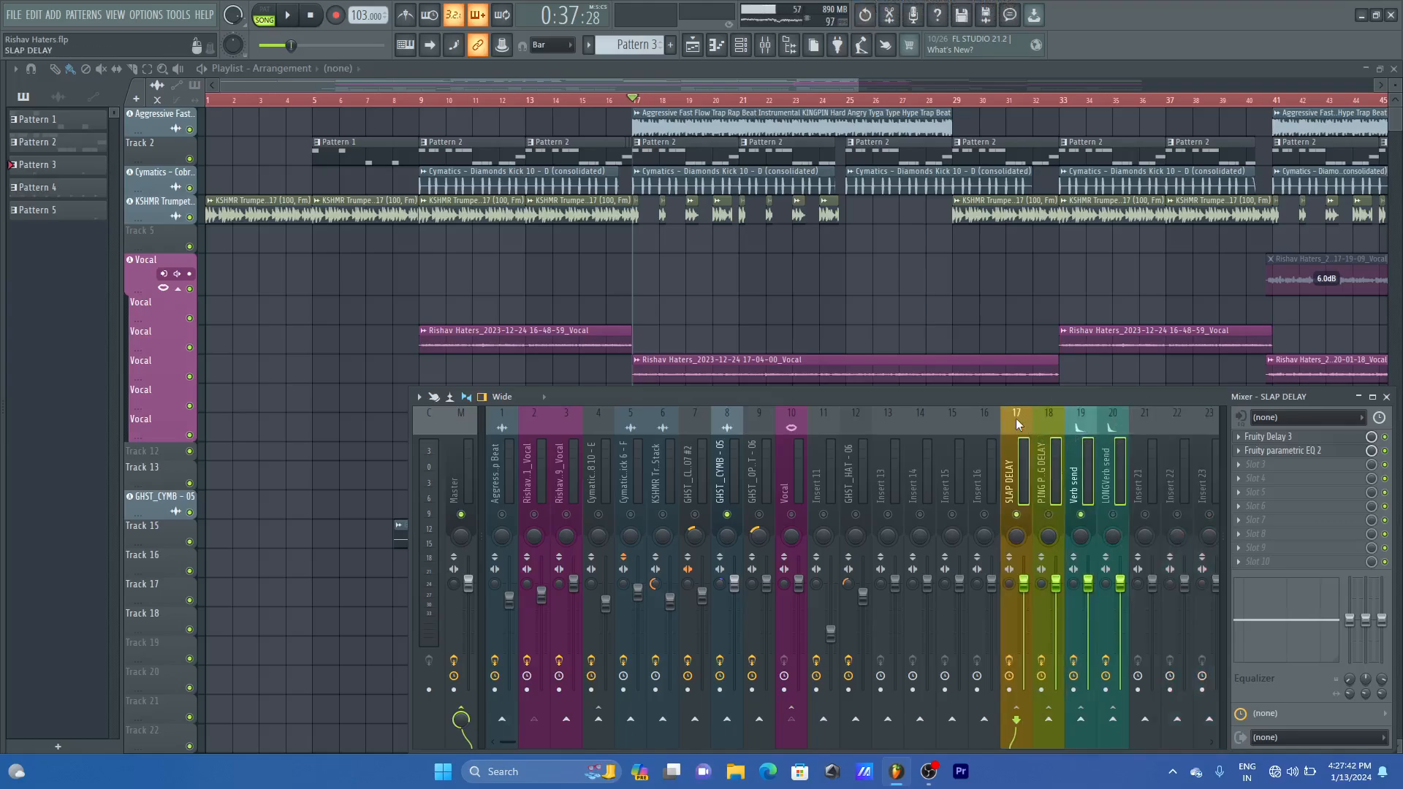
# - Rename mixer track Insert 21 to "FX SEND" and color it red
pyautogui.rightClick(1145, 418)
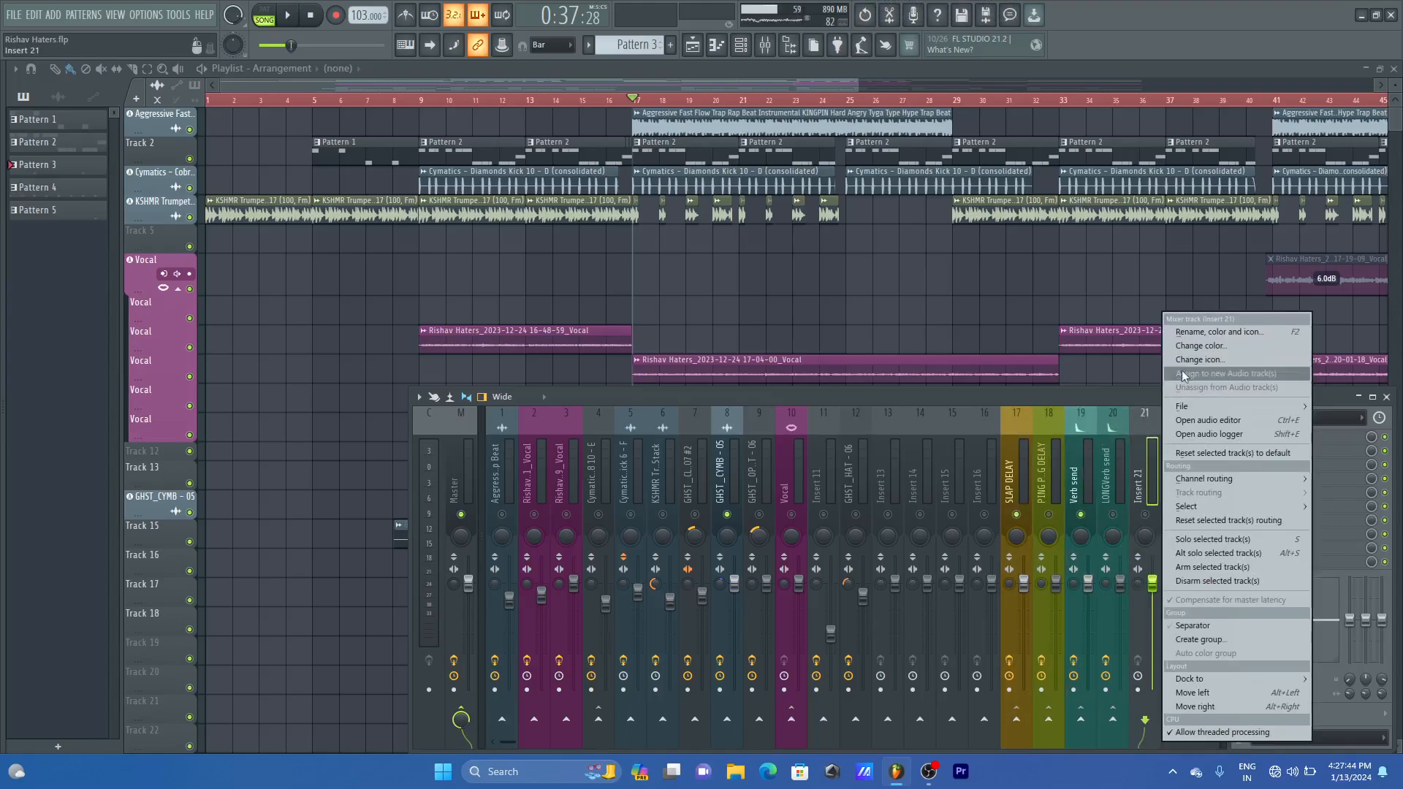
pyautogui.click(1229, 333)
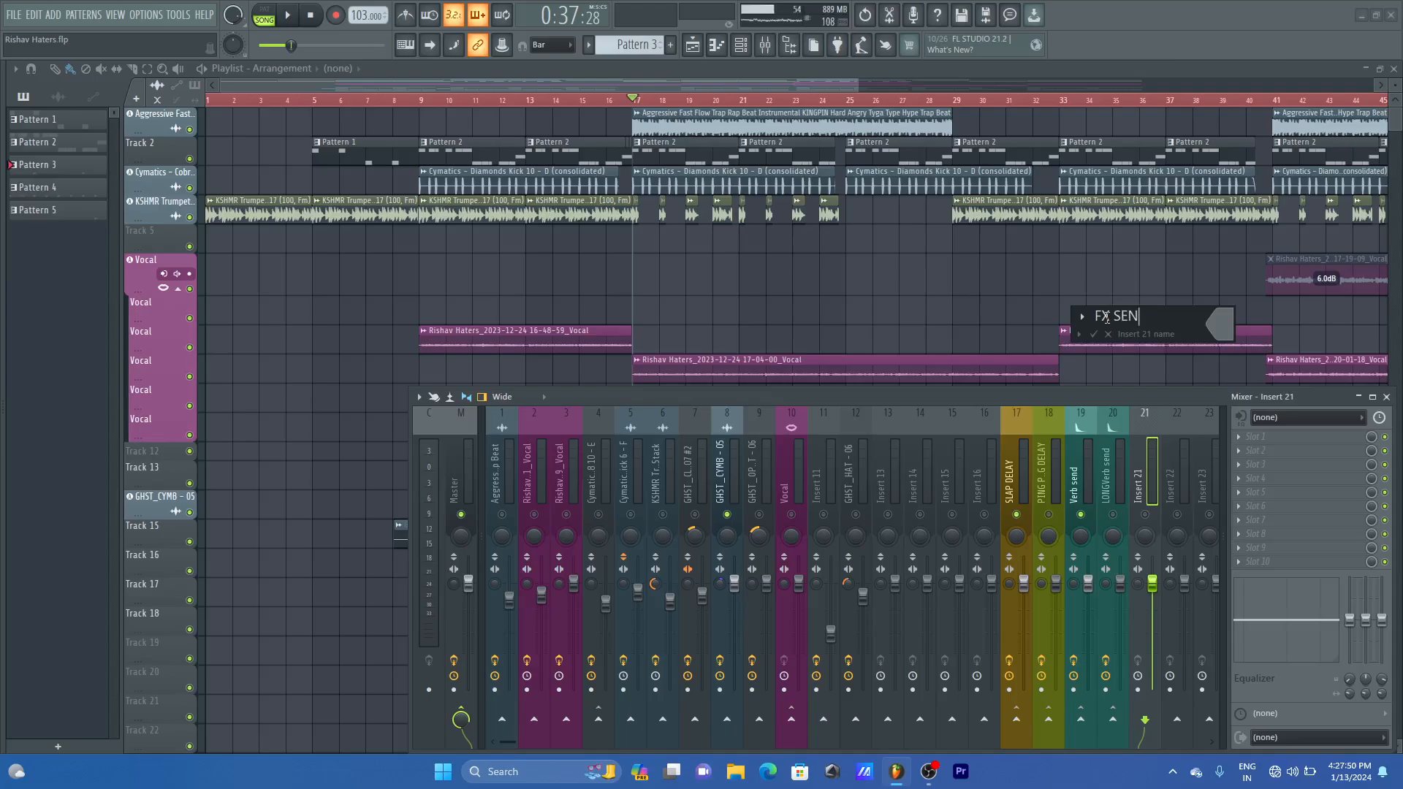
pyautogui.click(1218, 328)
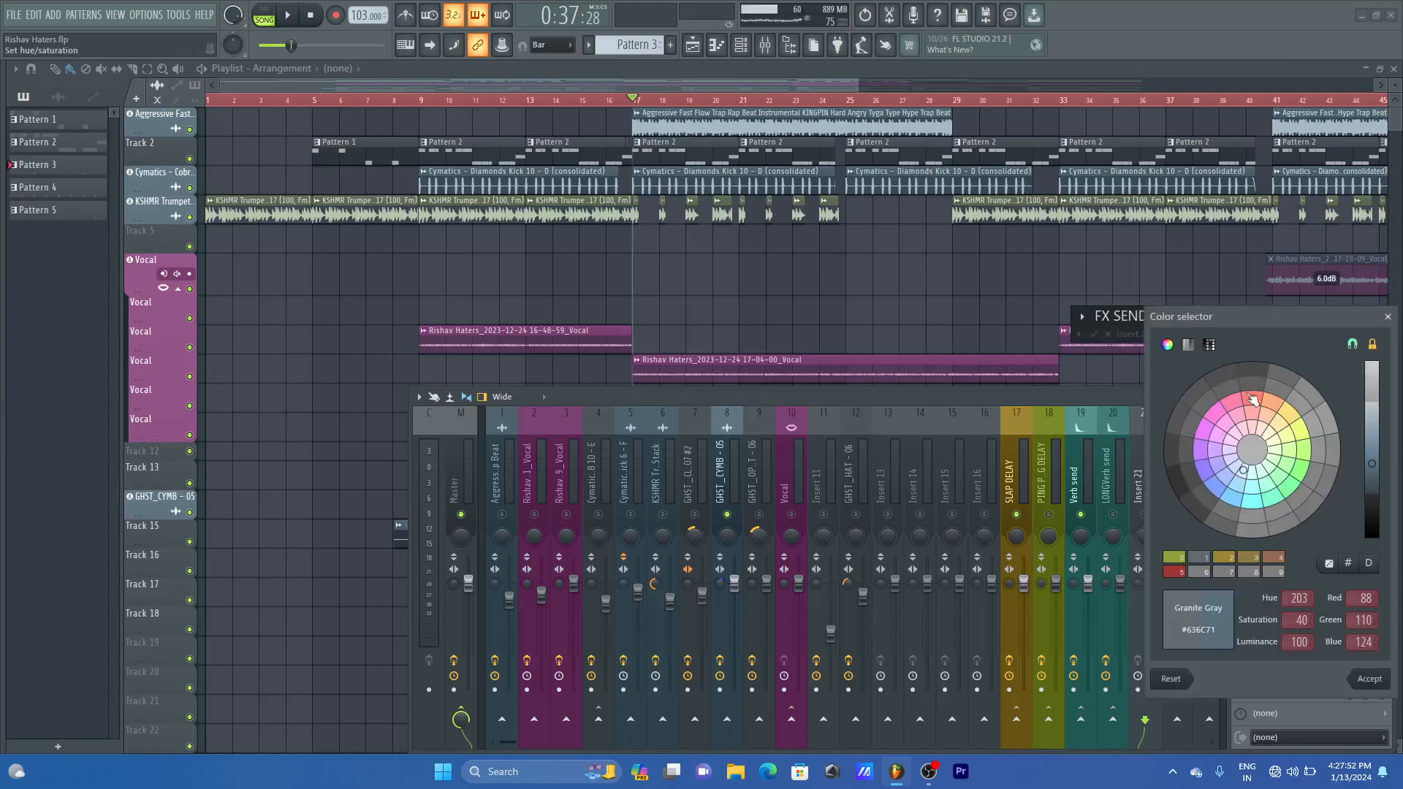
pyautogui.click(1252, 401)
pyautogui.click(1372, 681)
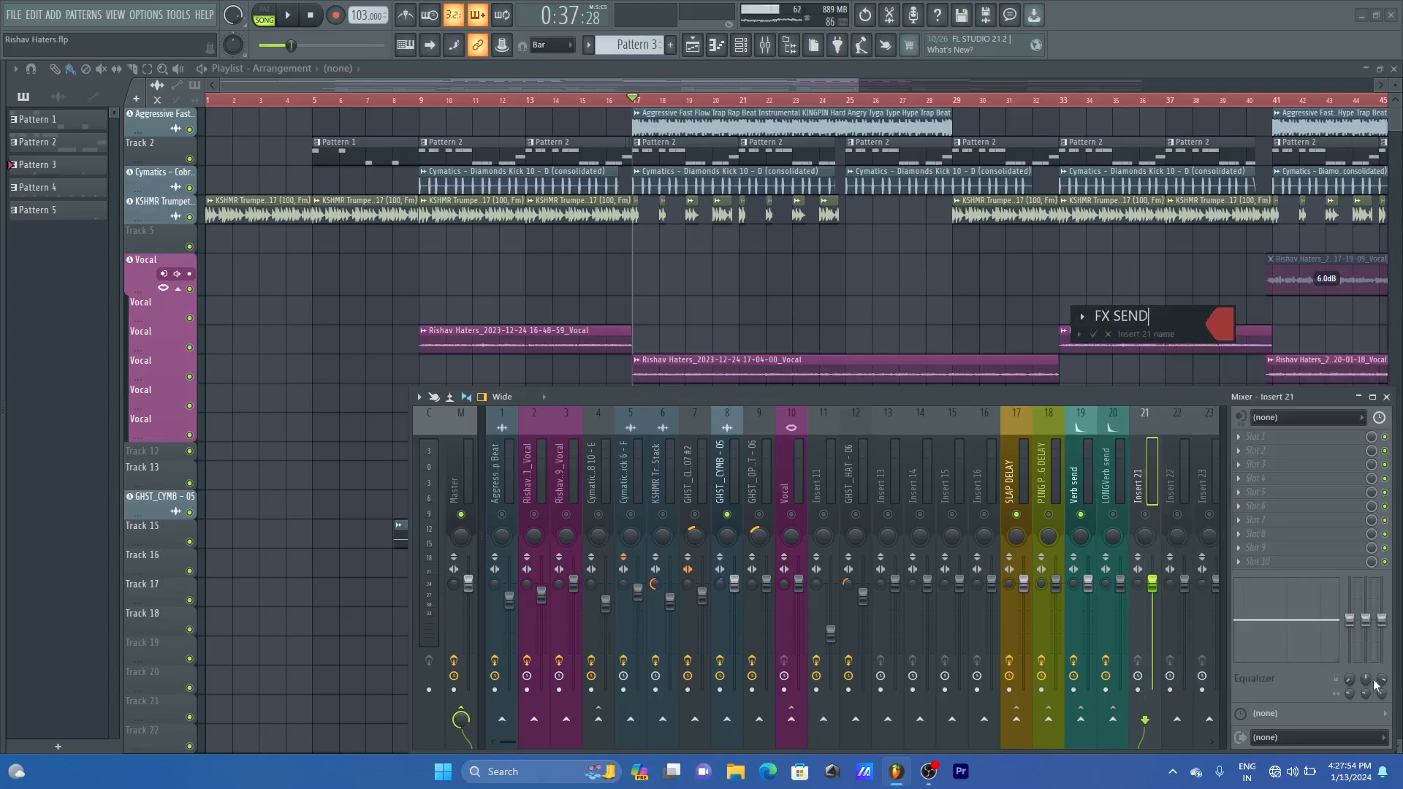
pyautogui.click(1093, 333)
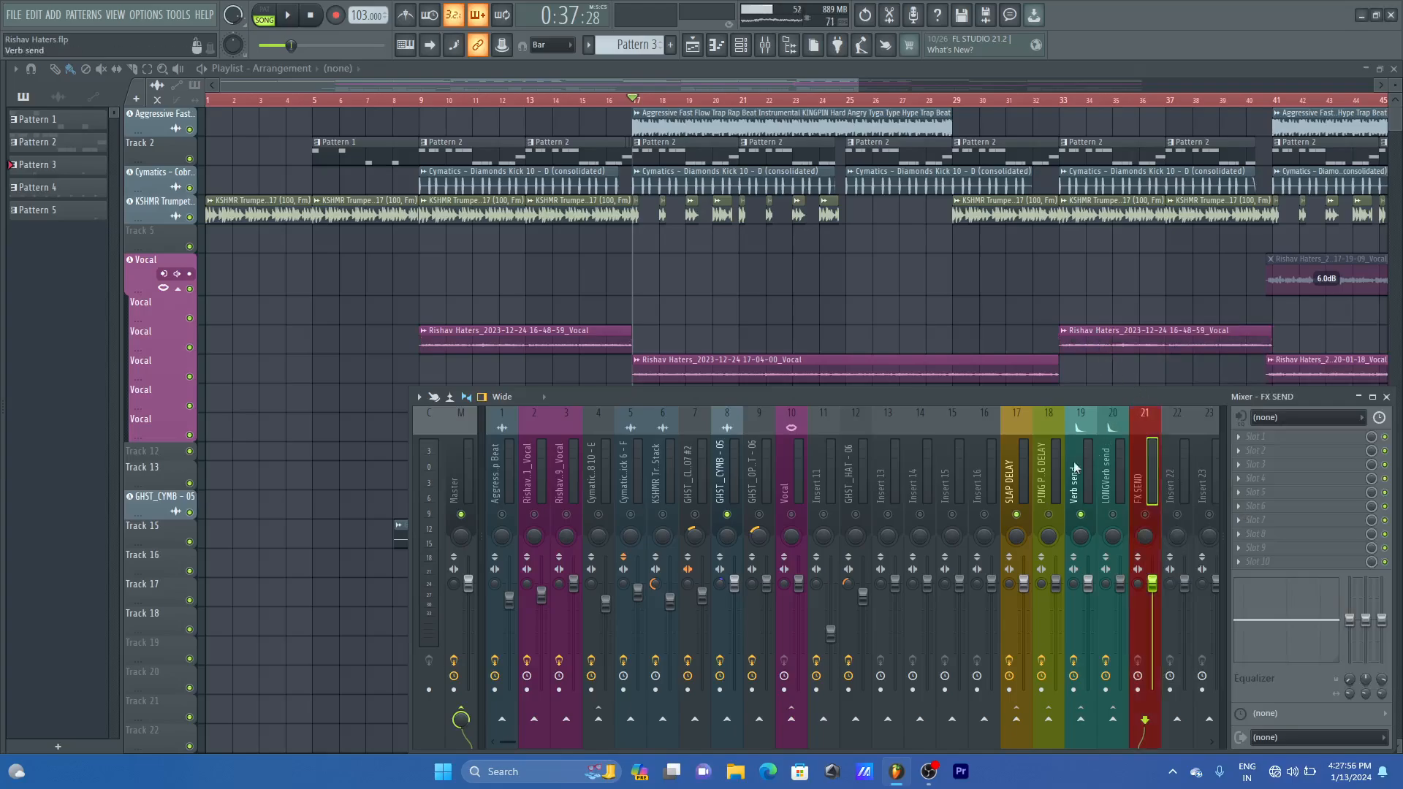
# - Enable the muted PING PONG DELAY and LONGVerb send tracks and check the routing of each of the four send tracks
pyautogui.click(1049, 515)
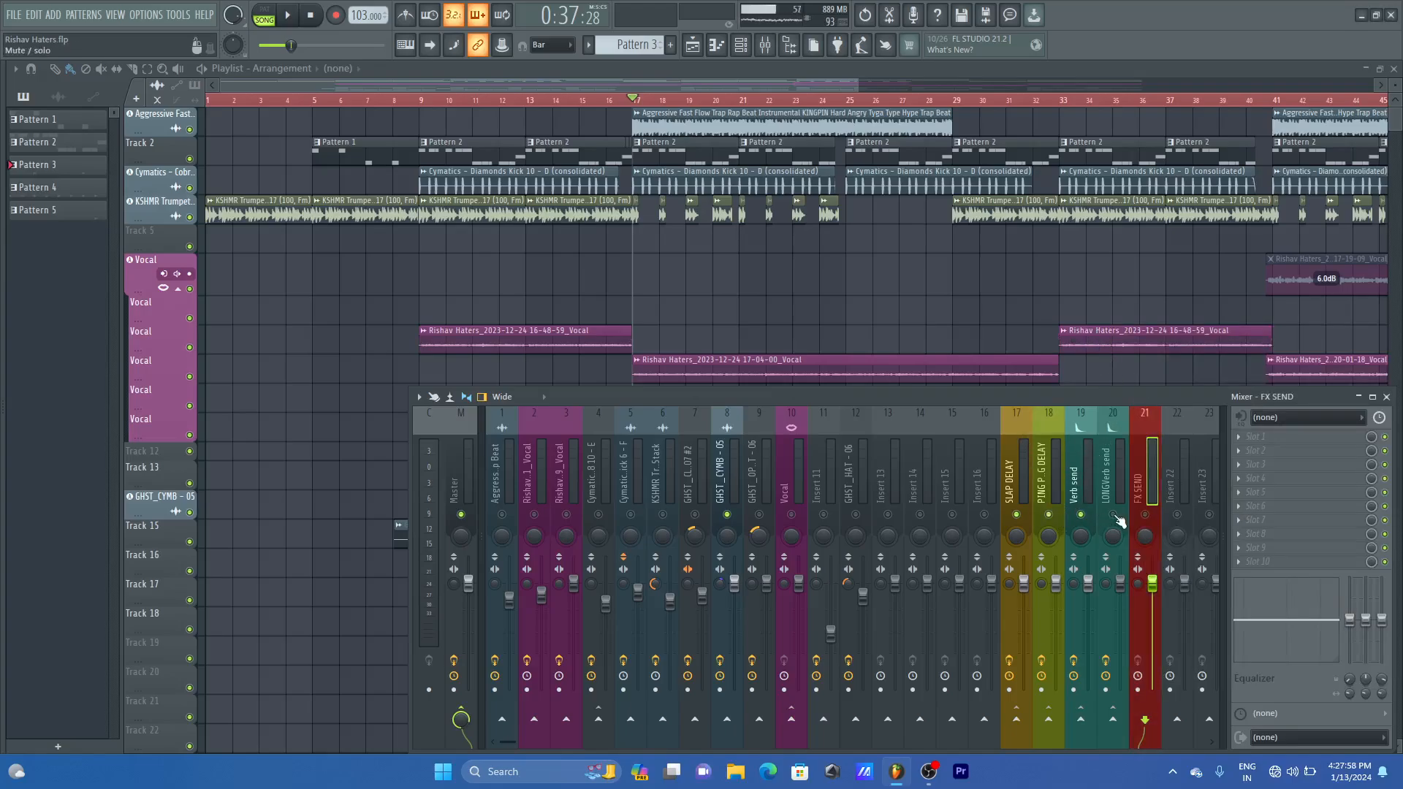
pyautogui.click(1113, 515)
pyautogui.click(1017, 447)
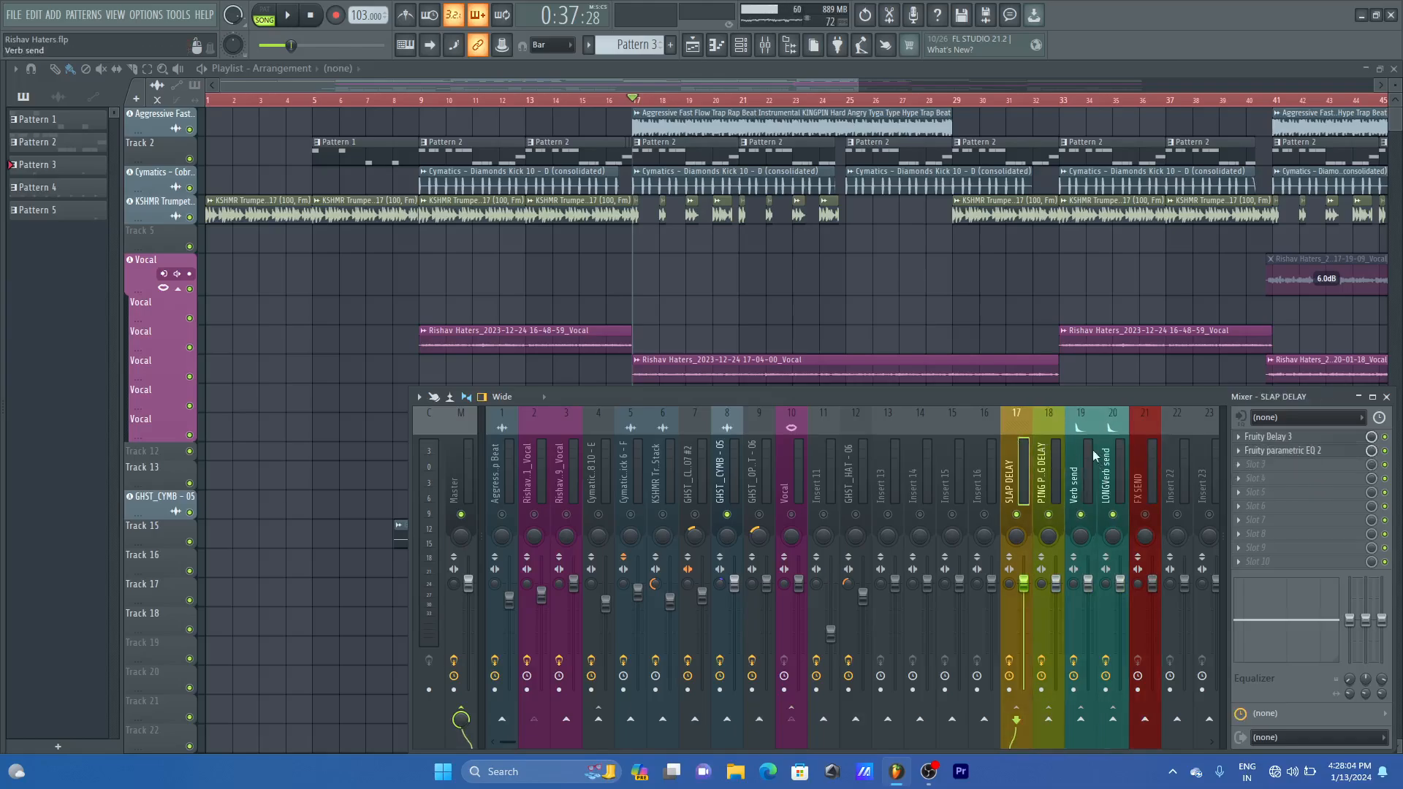
pyautogui.click(1057, 451)
pyautogui.click(1077, 457)
pyautogui.click(1122, 457)
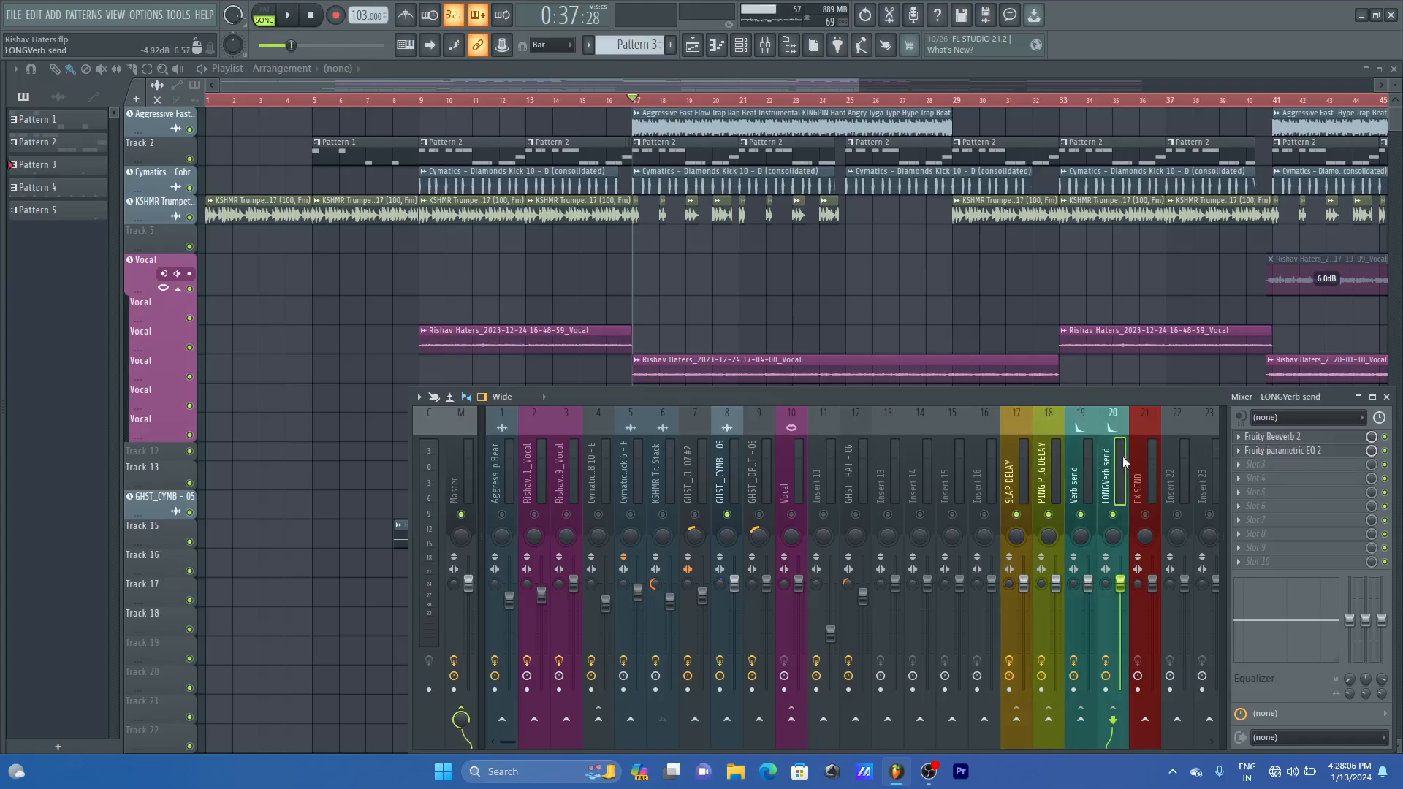
# - Route the SLAP DELAY, PING PONG DELAY, Verb send and LONGVerb send tracks to the FX SEND track only
pyautogui.moveTo(1016, 425); pyautogui.dragTo(1108, 440)
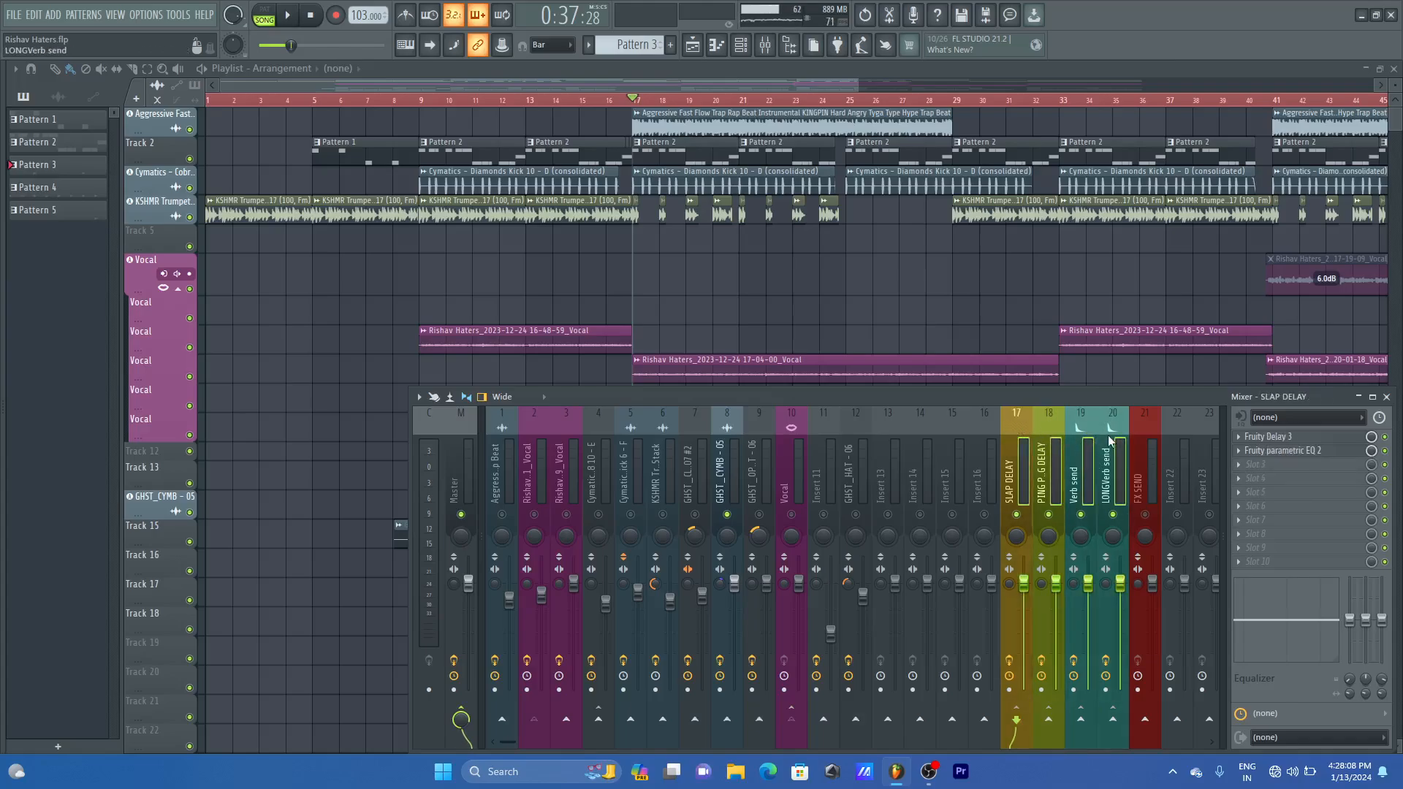
pyautogui.rightClick(1145, 719)
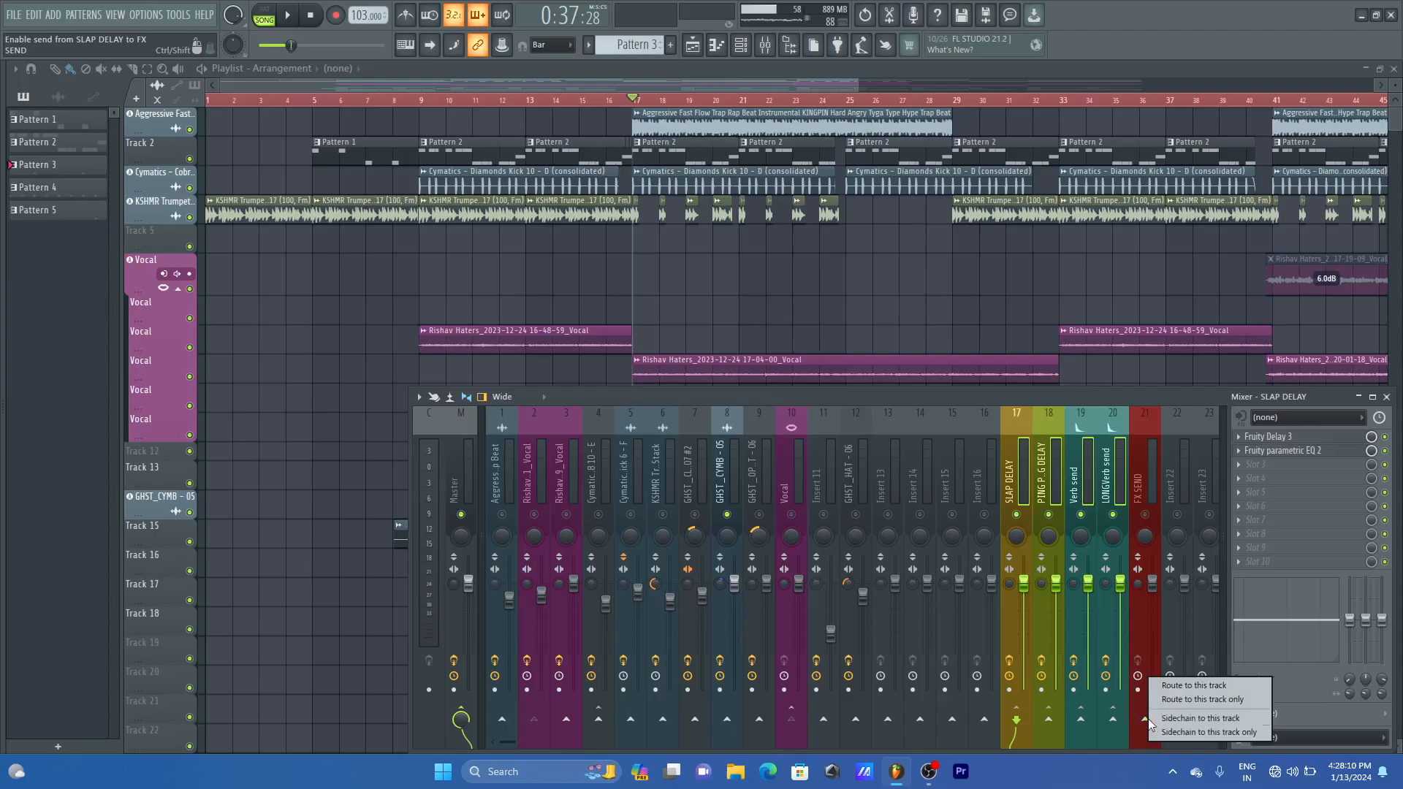
pyautogui.click(1198, 701)
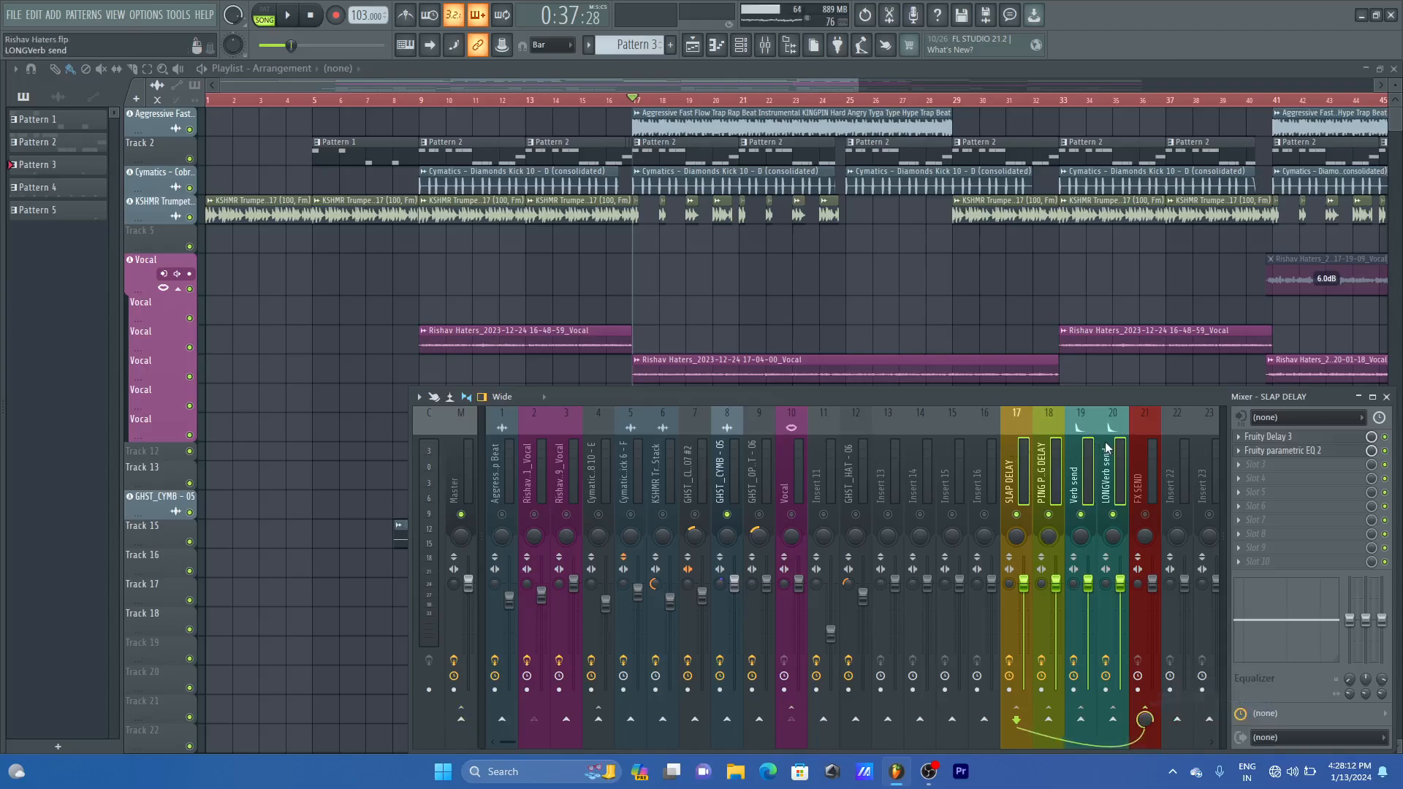
# - Check the output routing of the Vocal track, the delay and reverb send tracks, and FX SEND
pyautogui.click(791, 453)
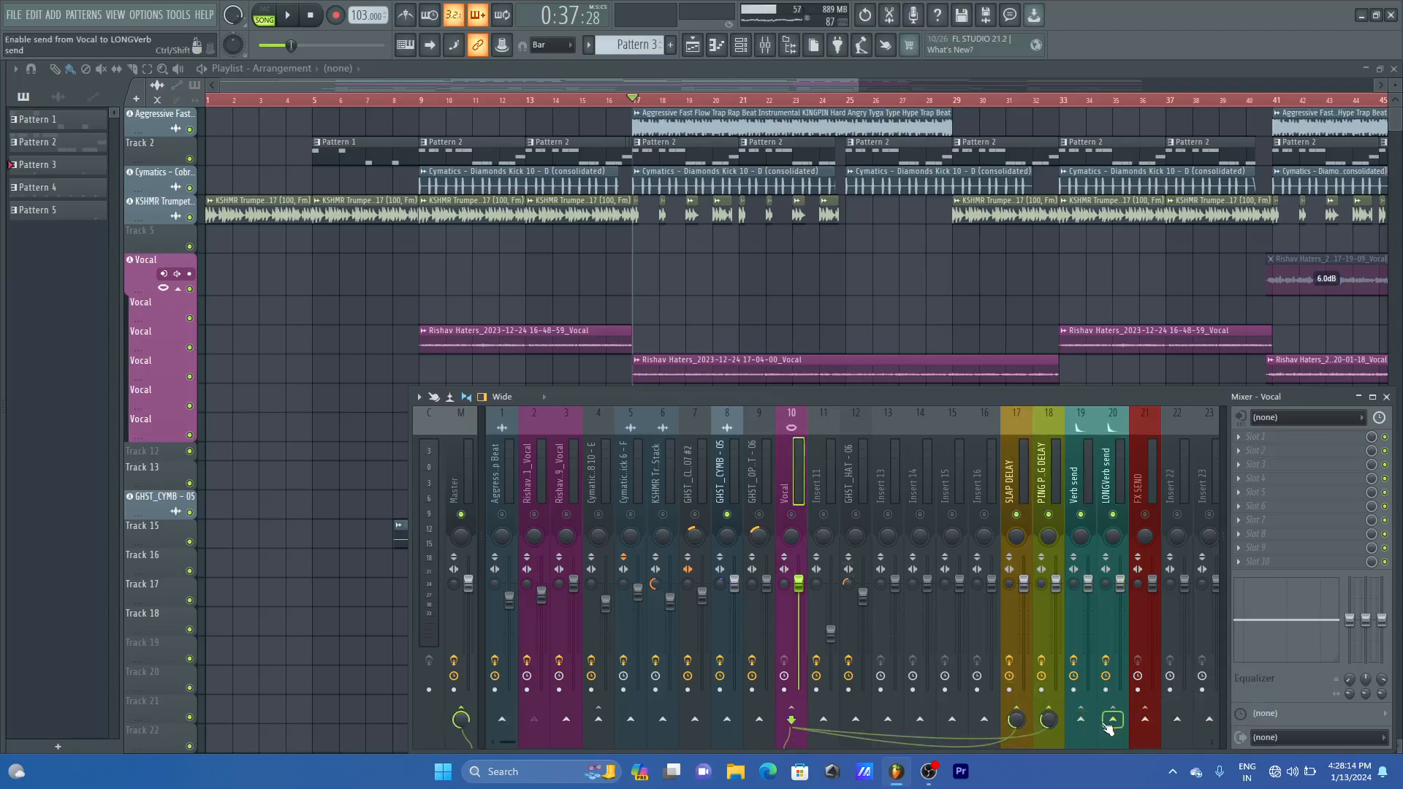
pyautogui.click(1016, 470)
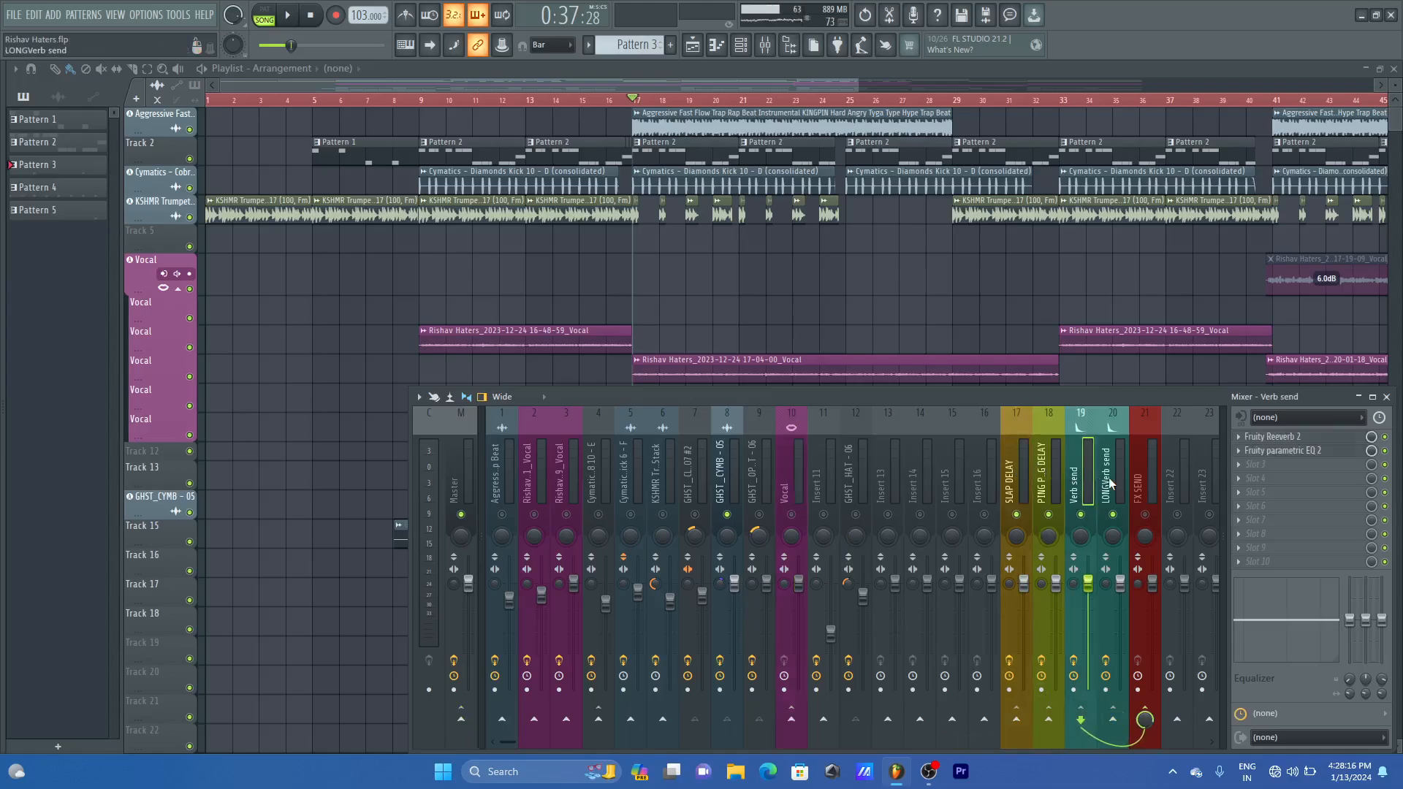
pyautogui.click(1141, 431)
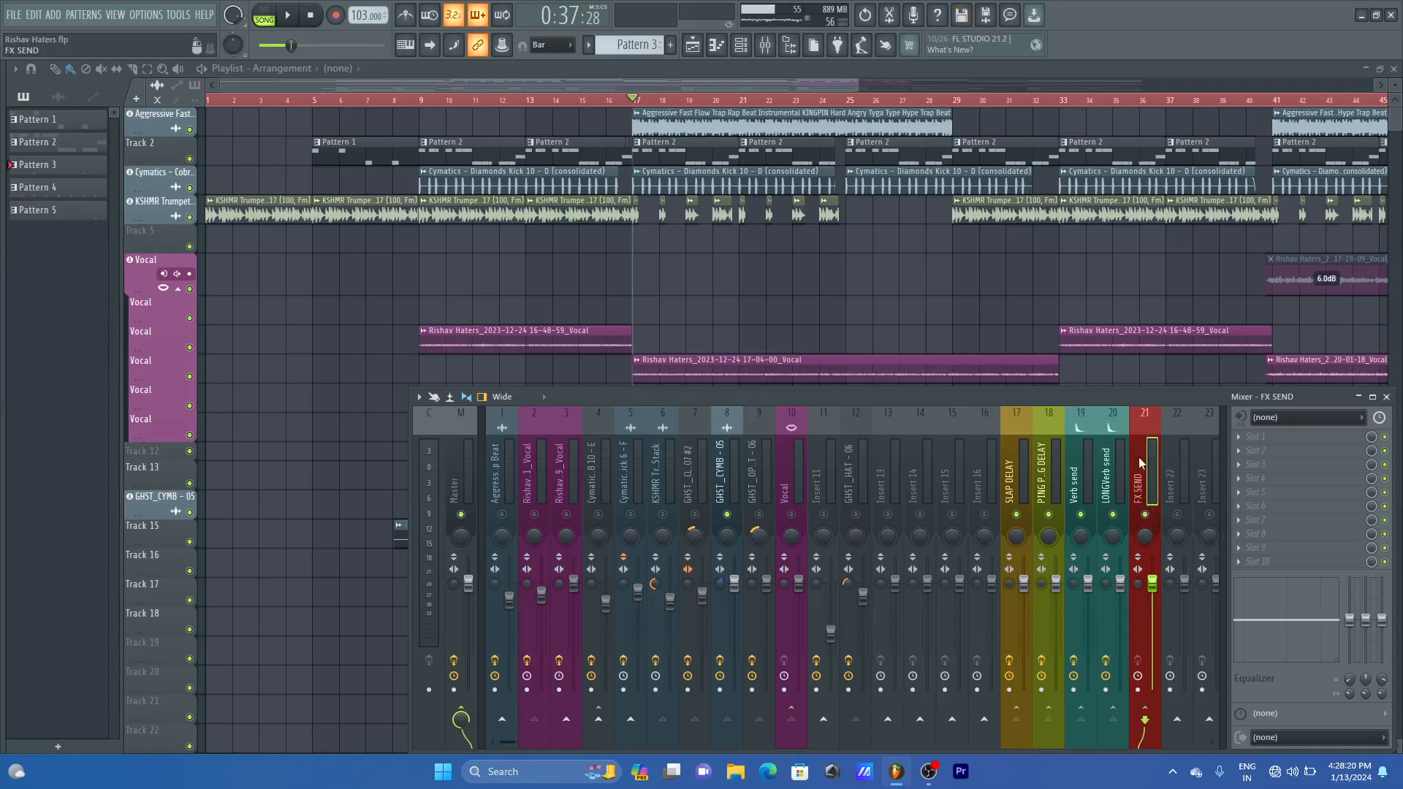
# - Sidechain the Vocal track to the FX SEND track
pyautogui.click(801, 453)
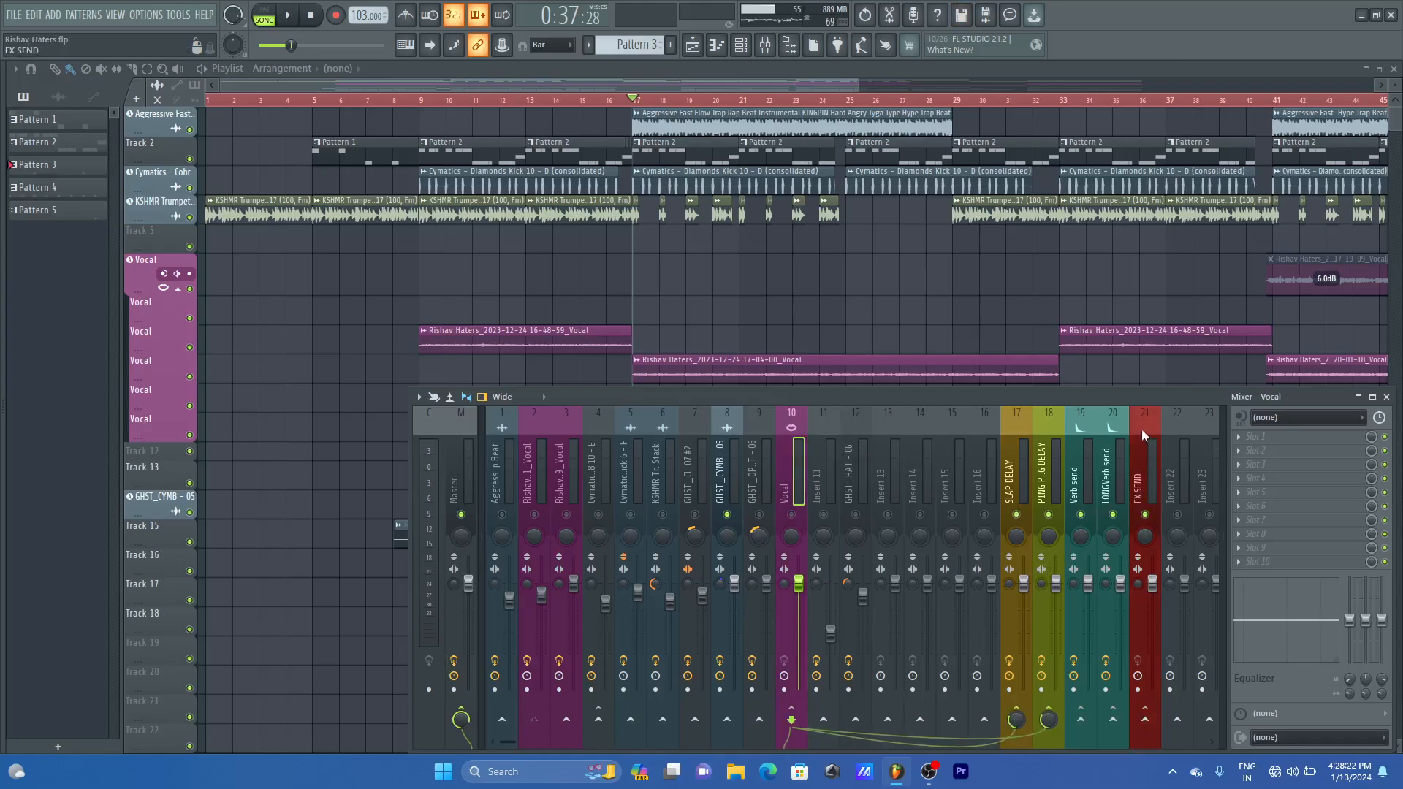
pyautogui.rightClick(1144, 724)
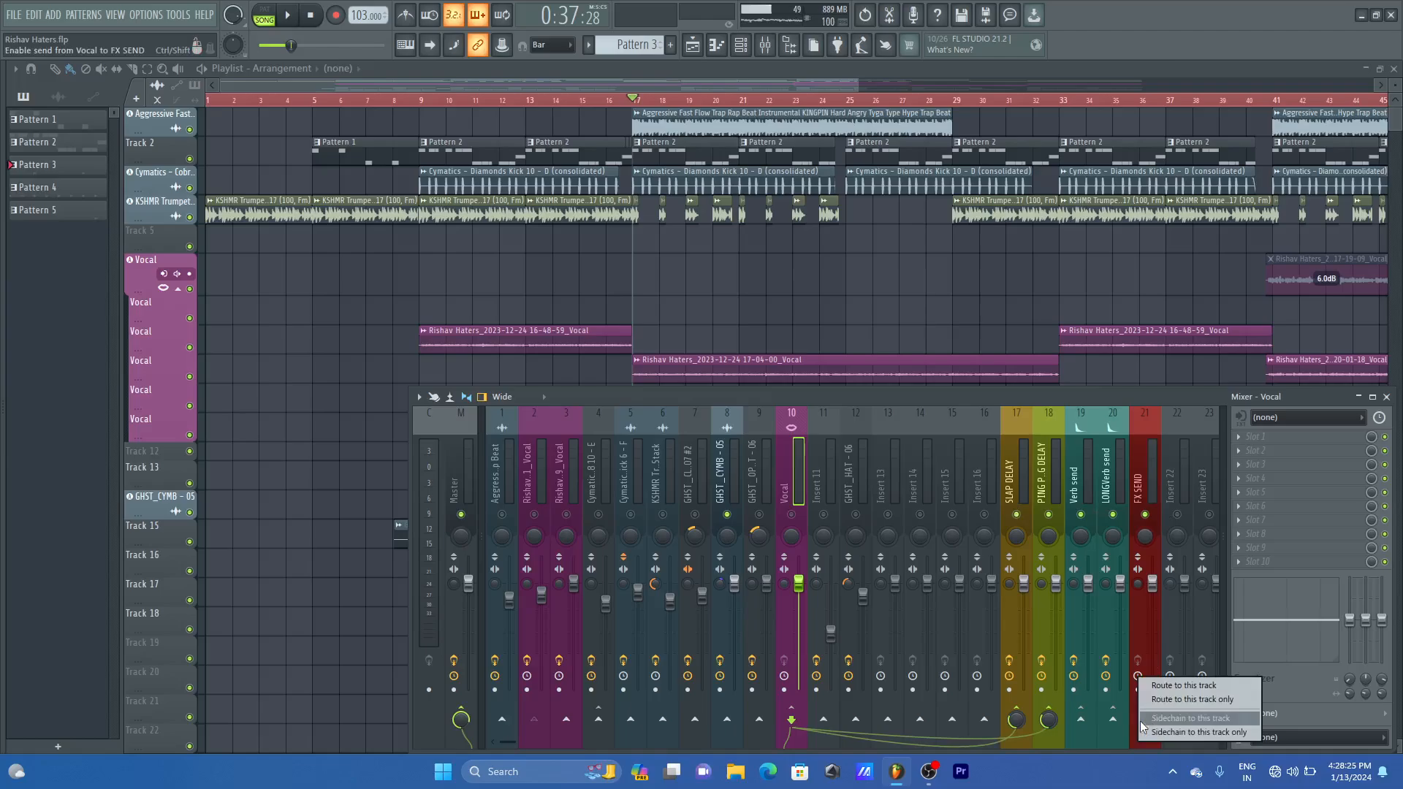
pyautogui.click(1217, 719)
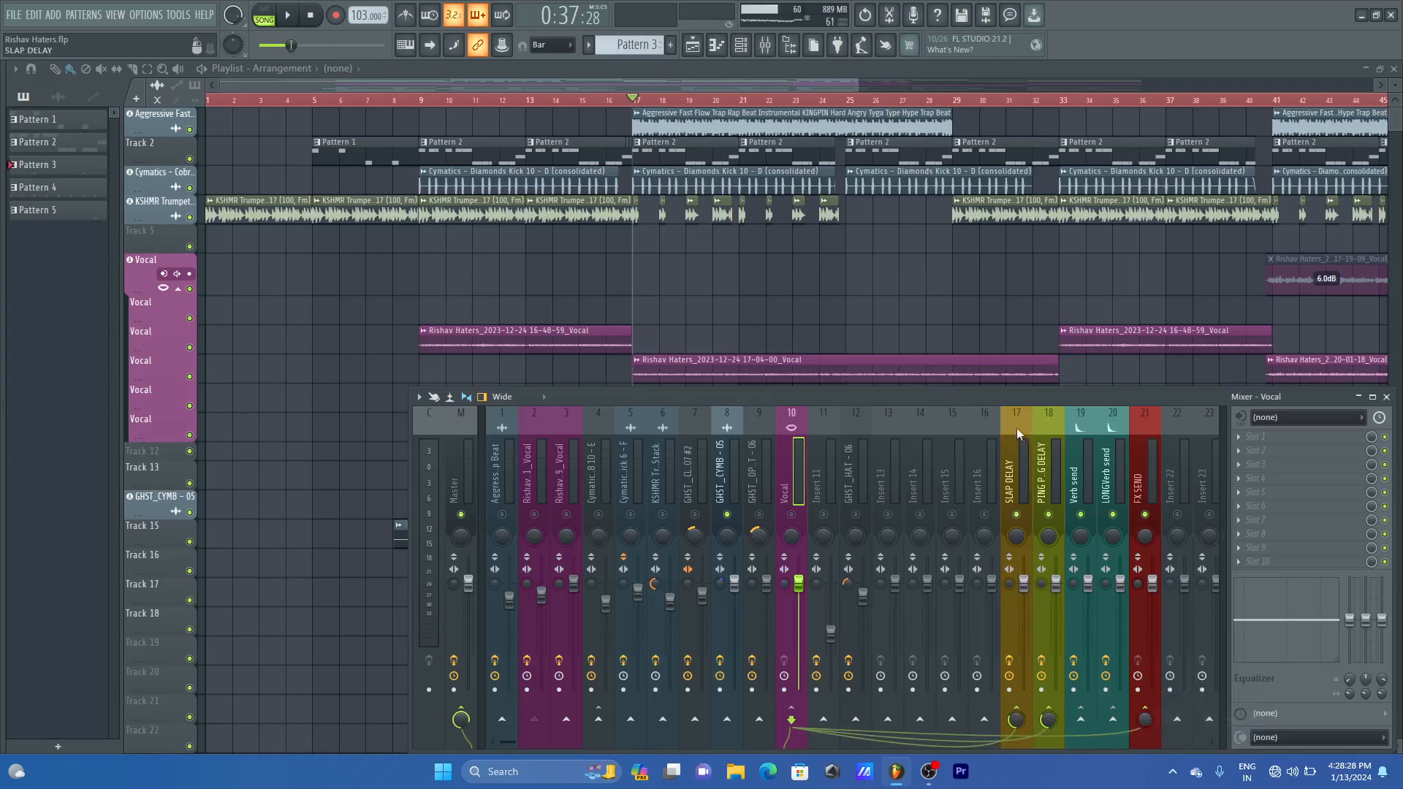
# - Load Fruity Parametric EQ 2 into the first effect slot of the FX SEND track
pyautogui.moveTo(1016, 428); pyautogui.dragTo(1145, 423)
pyautogui.click(795, 429)
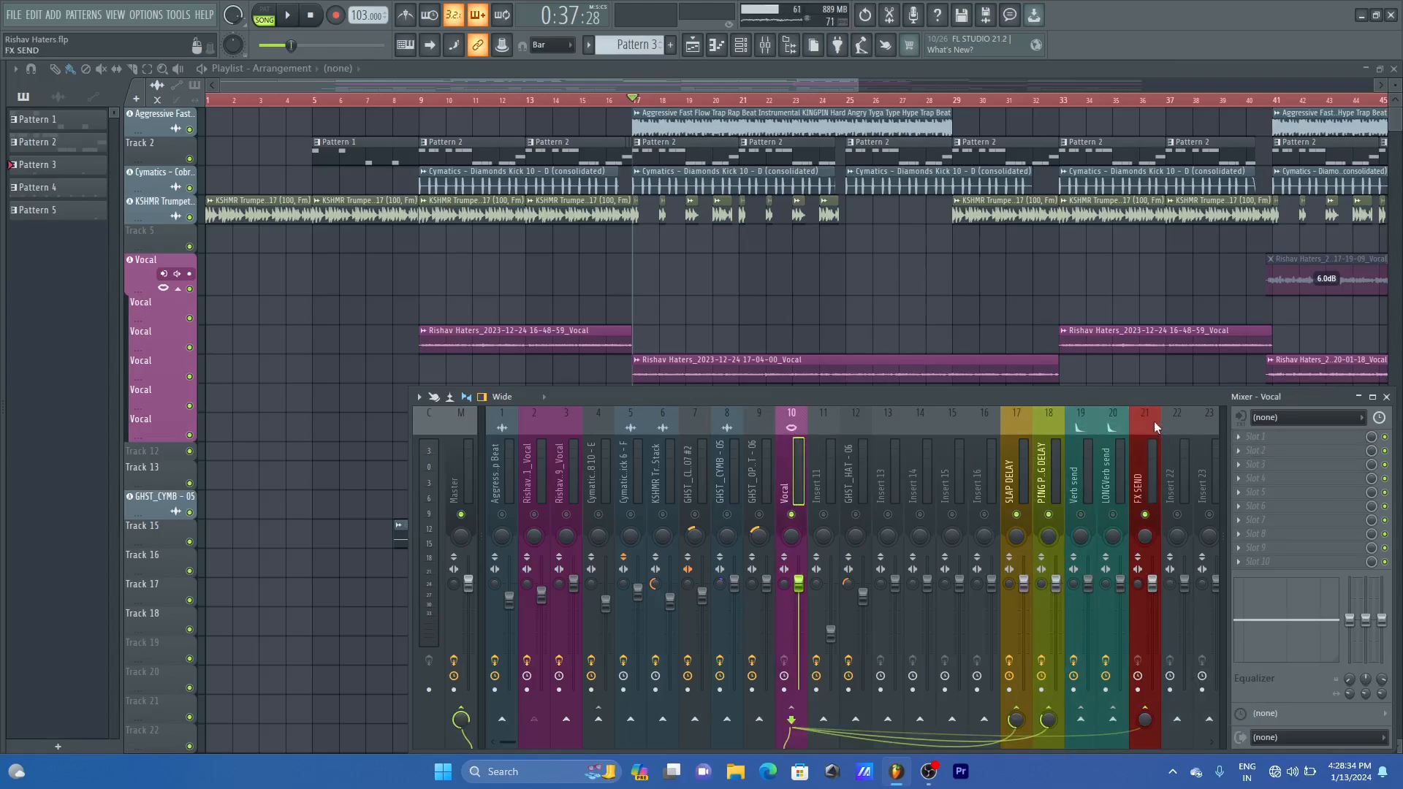
pyautogui.click(1267, 437)
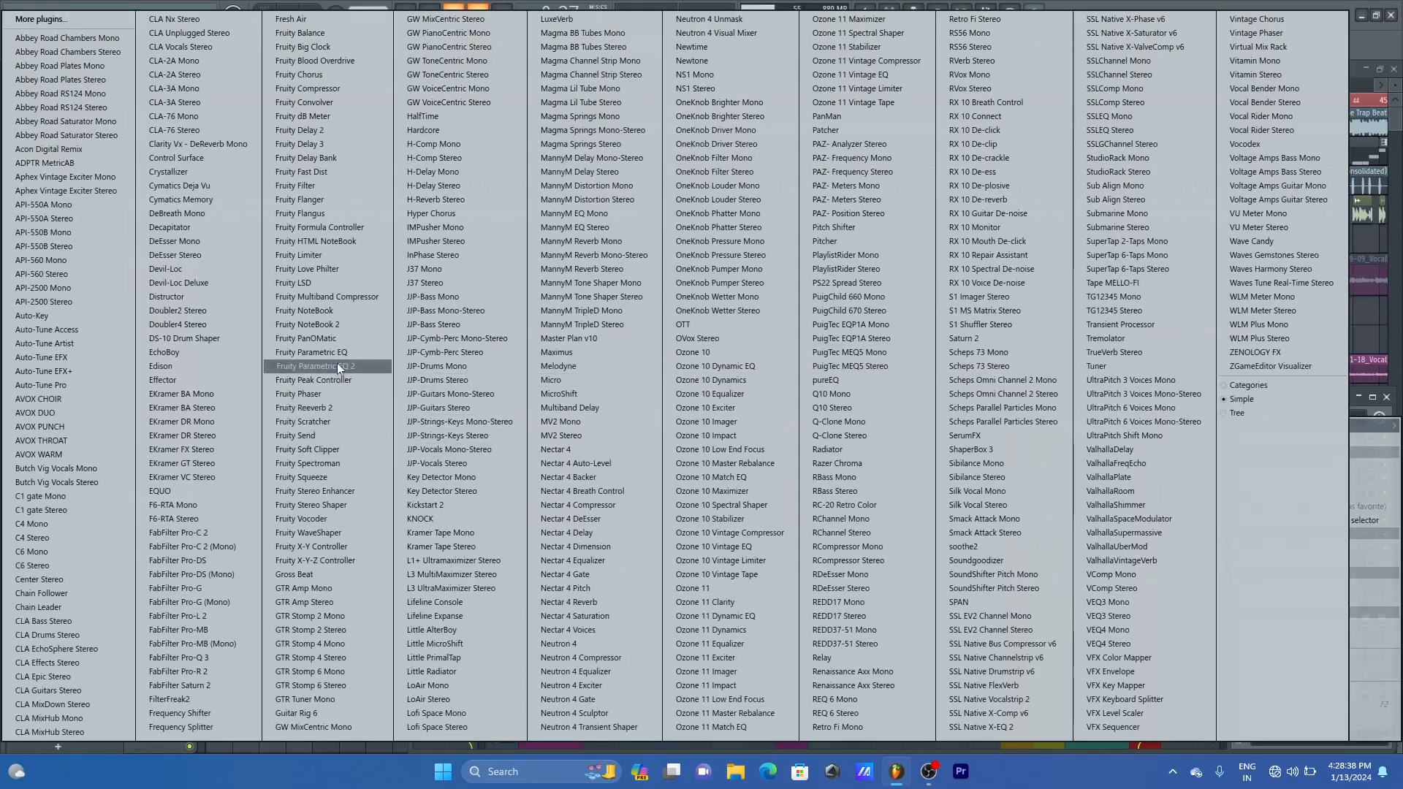
pyautogui.click(336, 365)
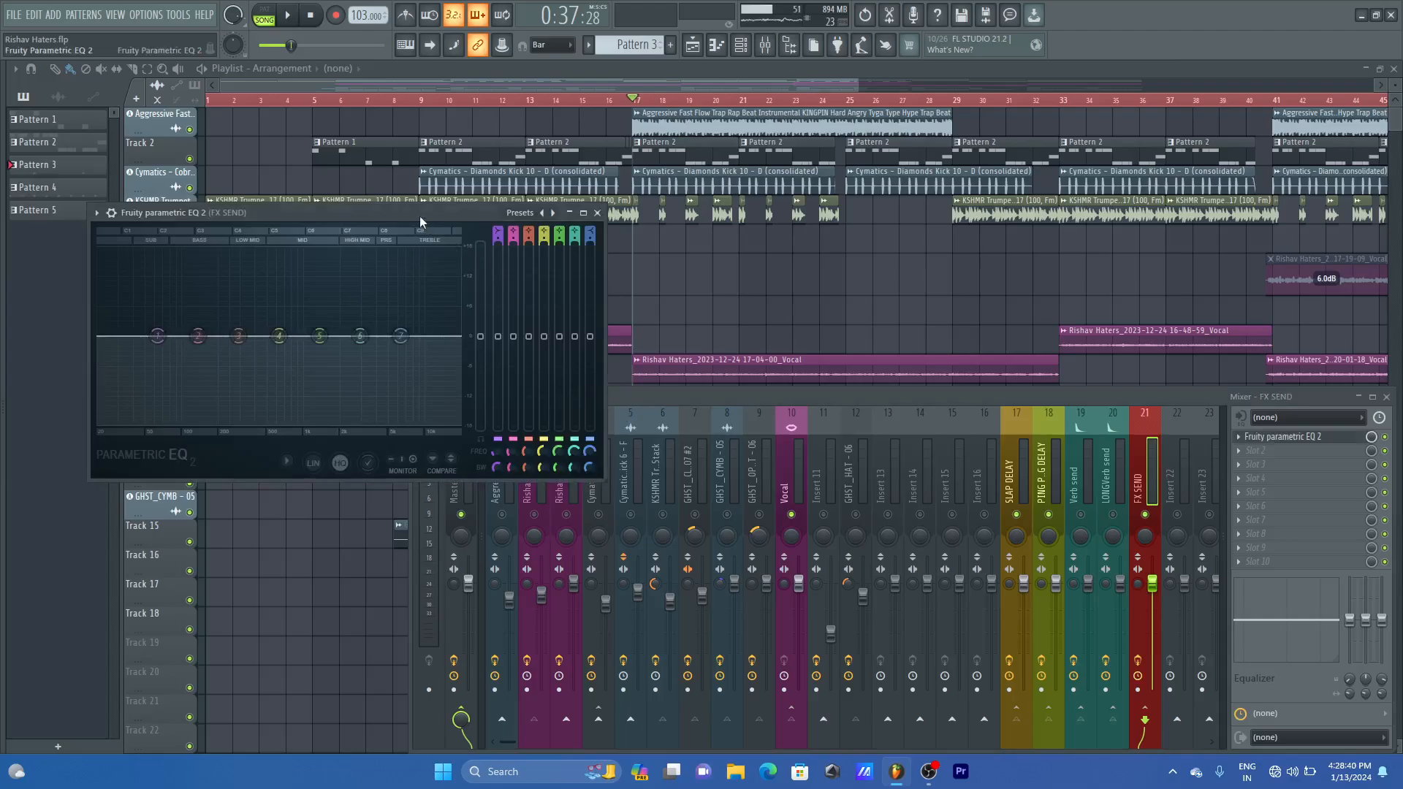
pyautogui.moveTo(420, 216); pyautogui.dragTo(929, 228)
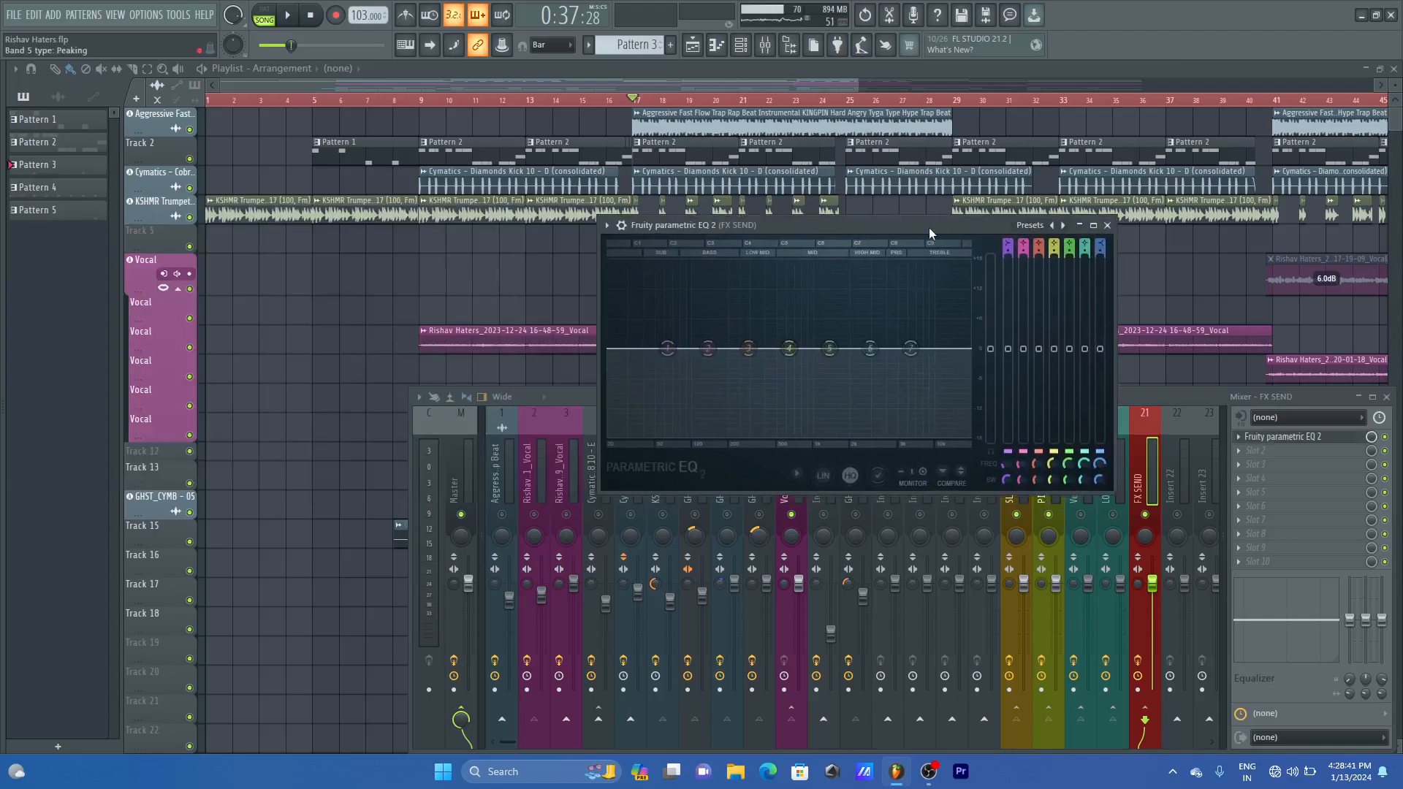
# - Set band 1 of the FX SEND equalizer to High pass and raise its cutoff to just below band 3
pyautogui.rightClick(667, 349)
pyautogui.moveTo(700, 387)
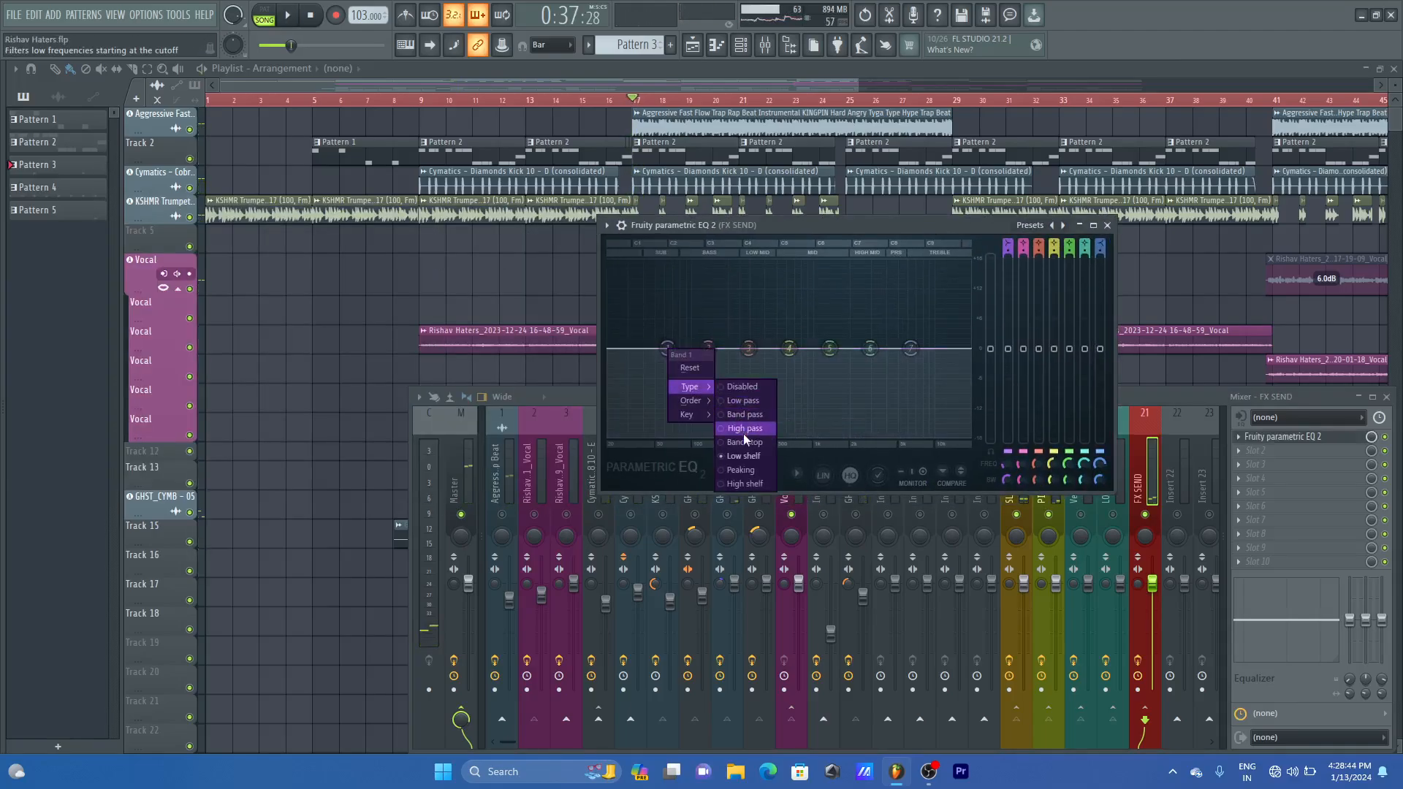
pyautogui.click(743, 432)
pyautogui.moveTo(696, 348); pyautogui.dragTo(739, 349)
pyautogui.press('space')
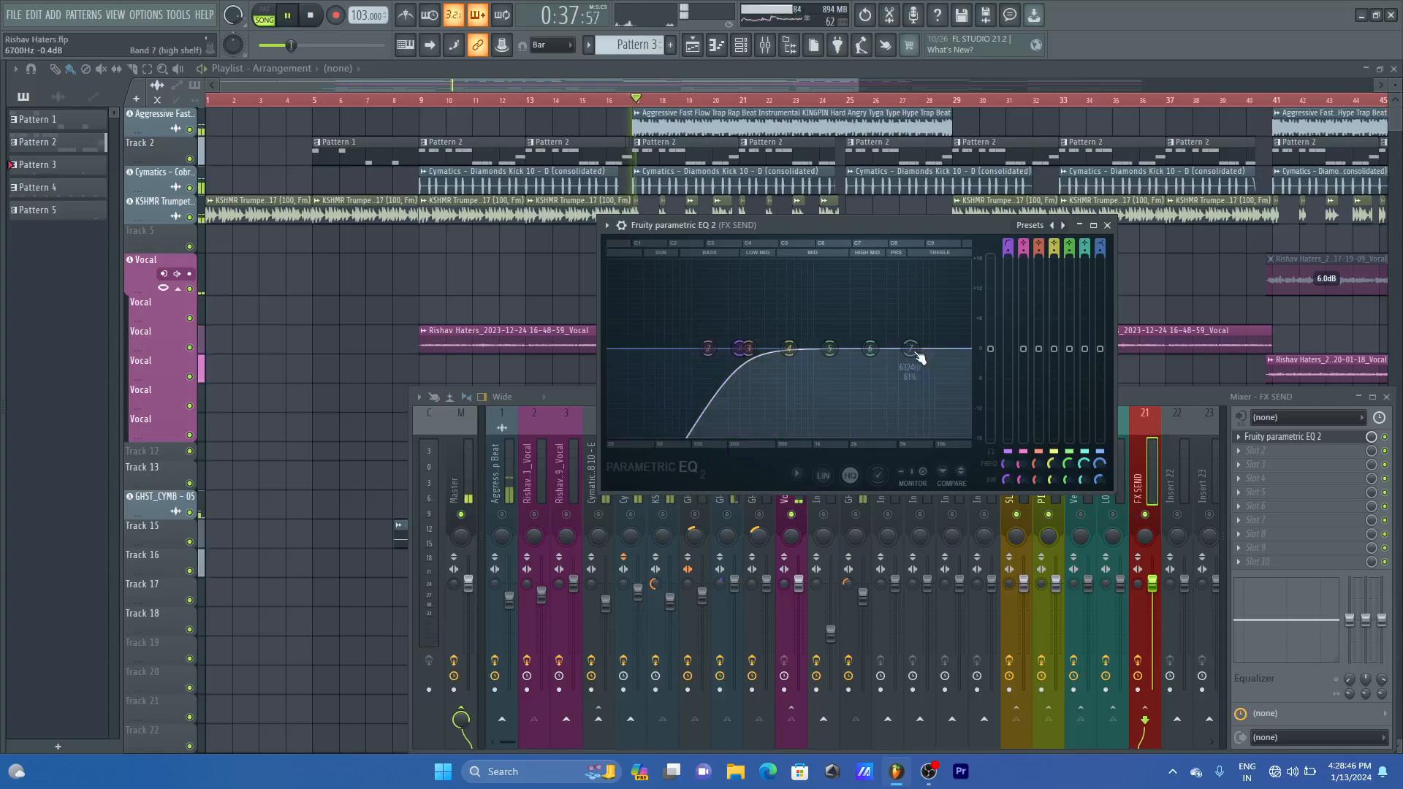
# - Set band 7 of the equalizer to Low pass and lower its cutoff to just below band 6 during playback
pyautogui.rightClick(910, 349)
pyautogui.moveTo(933, 387)
pyautogui.click(974, 404)
pyautogui.moveTo(910, 348); pyautogui.dragTo(862, 348)
pyautogui.press('space')
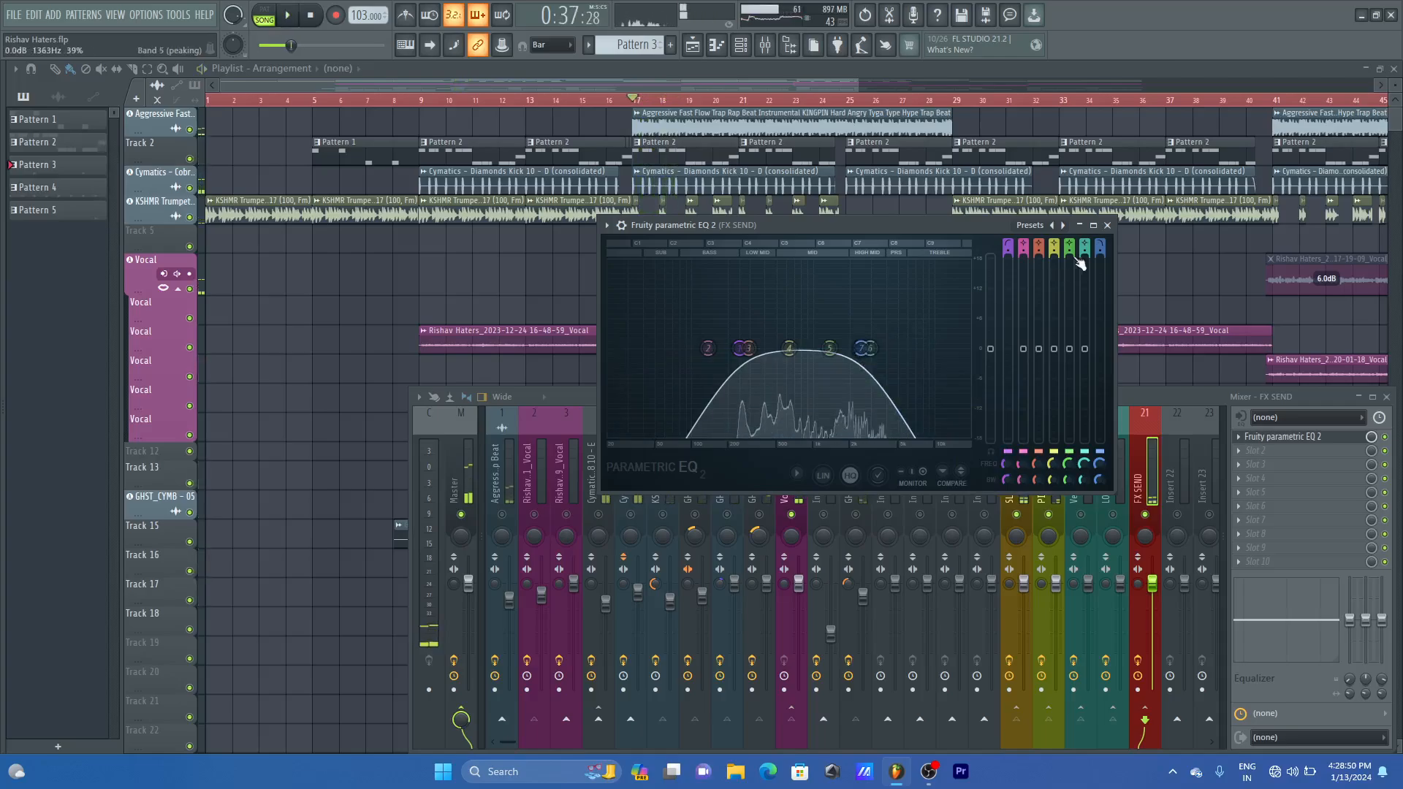
pyautogui.click(1107, 226)
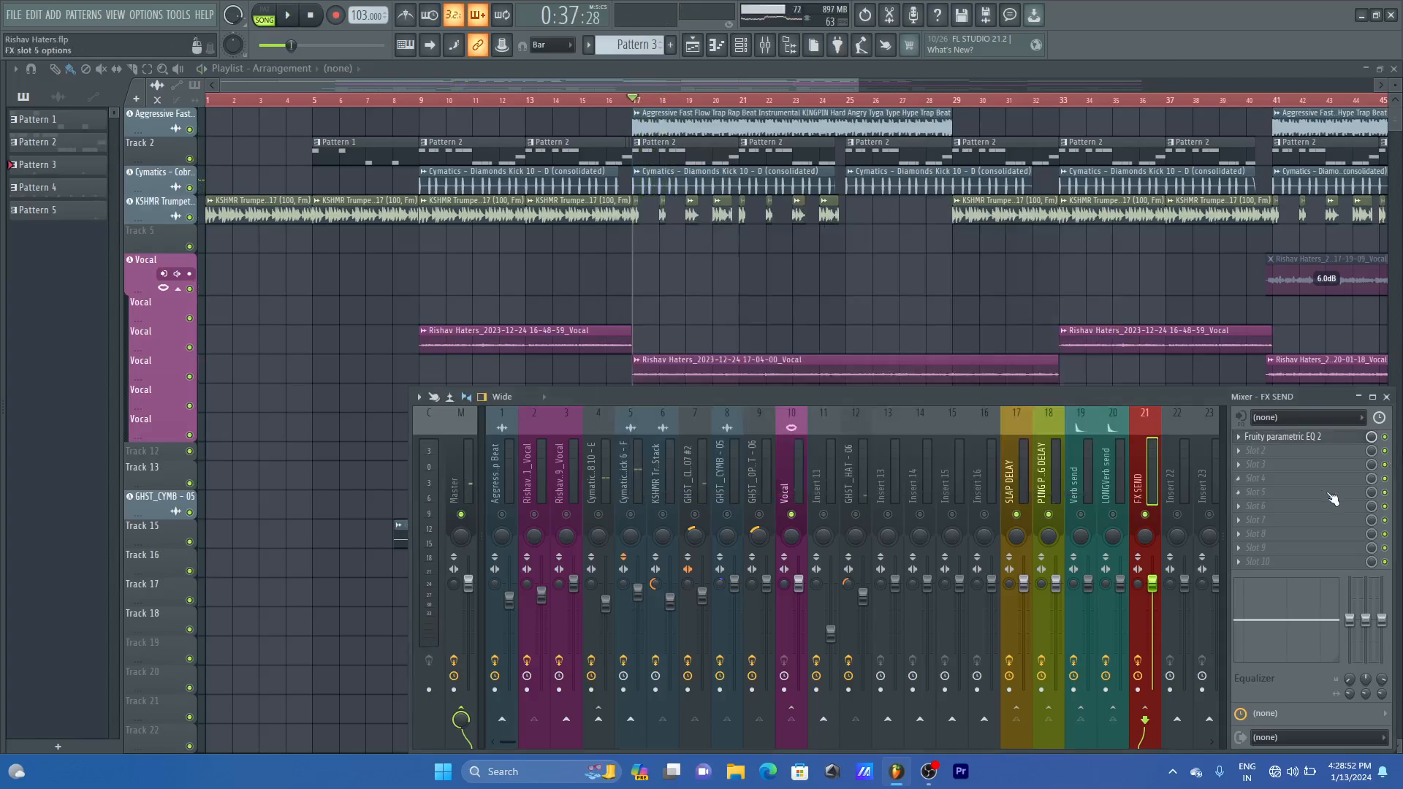
# - Load Fruity Limiter into the second FX SEND slot and set it to COMP mode with Vocal as the sidechain source
pyautogui.click(1281, 454)
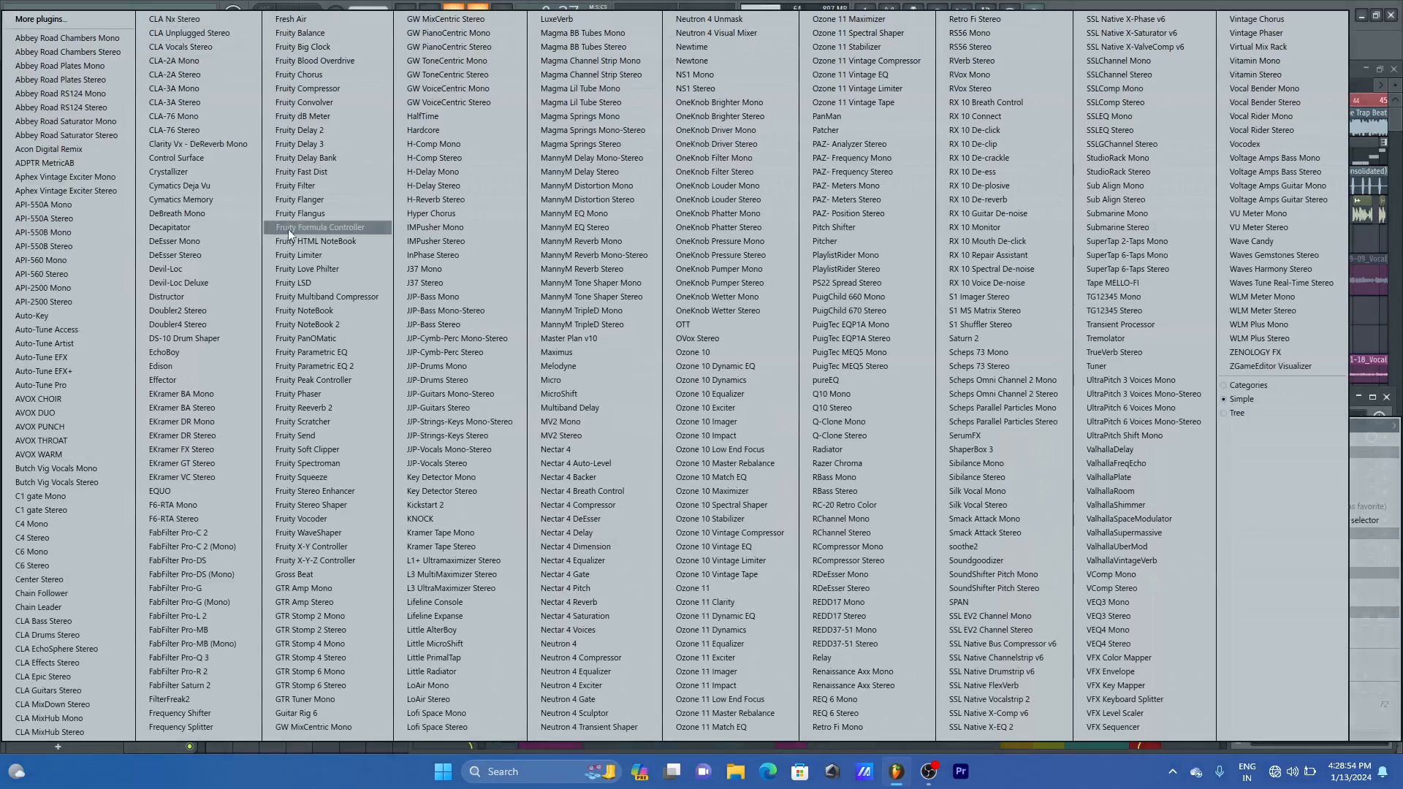
pyautogui.click(312, 256)
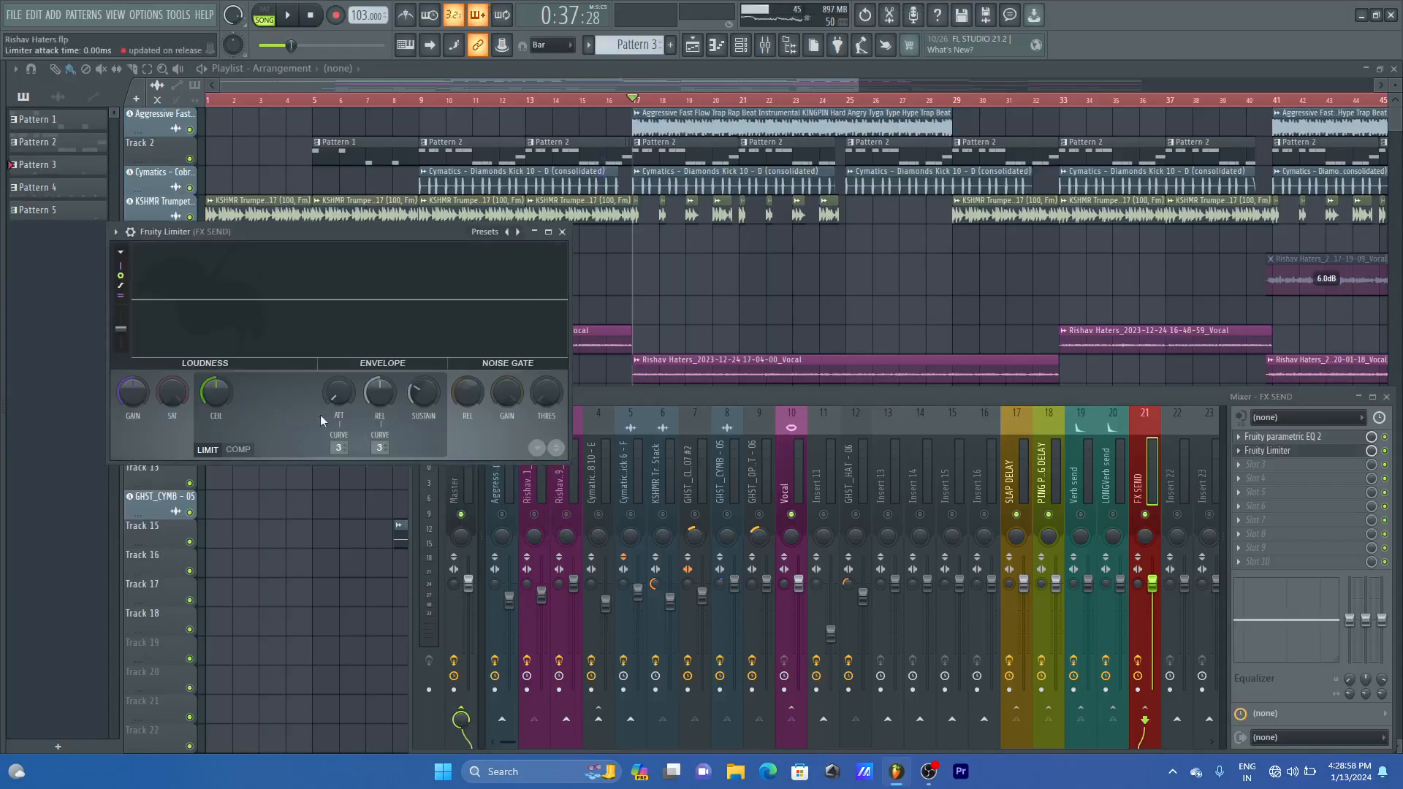
pyautogui.click(238, 450)
pyautogui.click(379, 447)
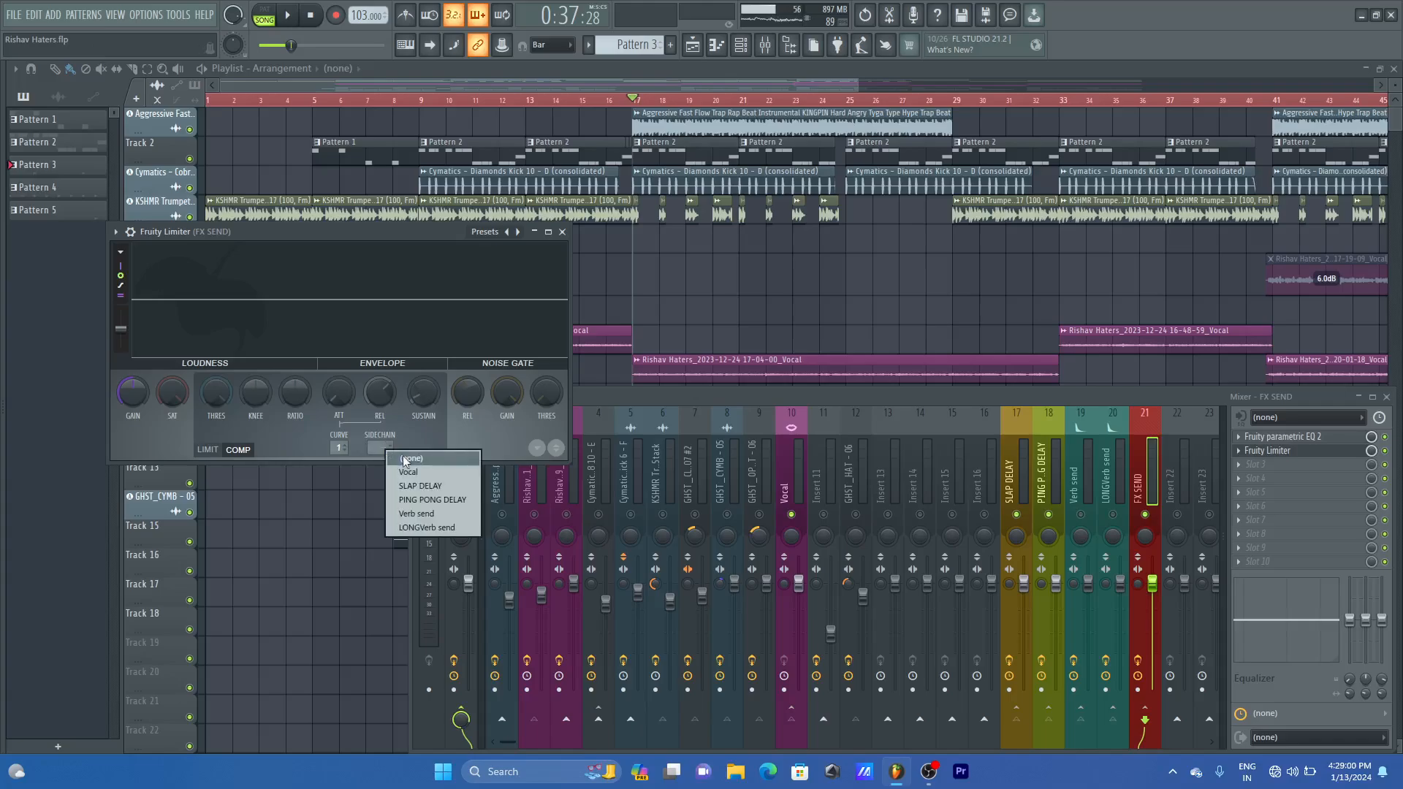
pyautogui.click(419, 472)
pyautogui.moveTo(371, 233); pyautogui.dragTo(988, 122)
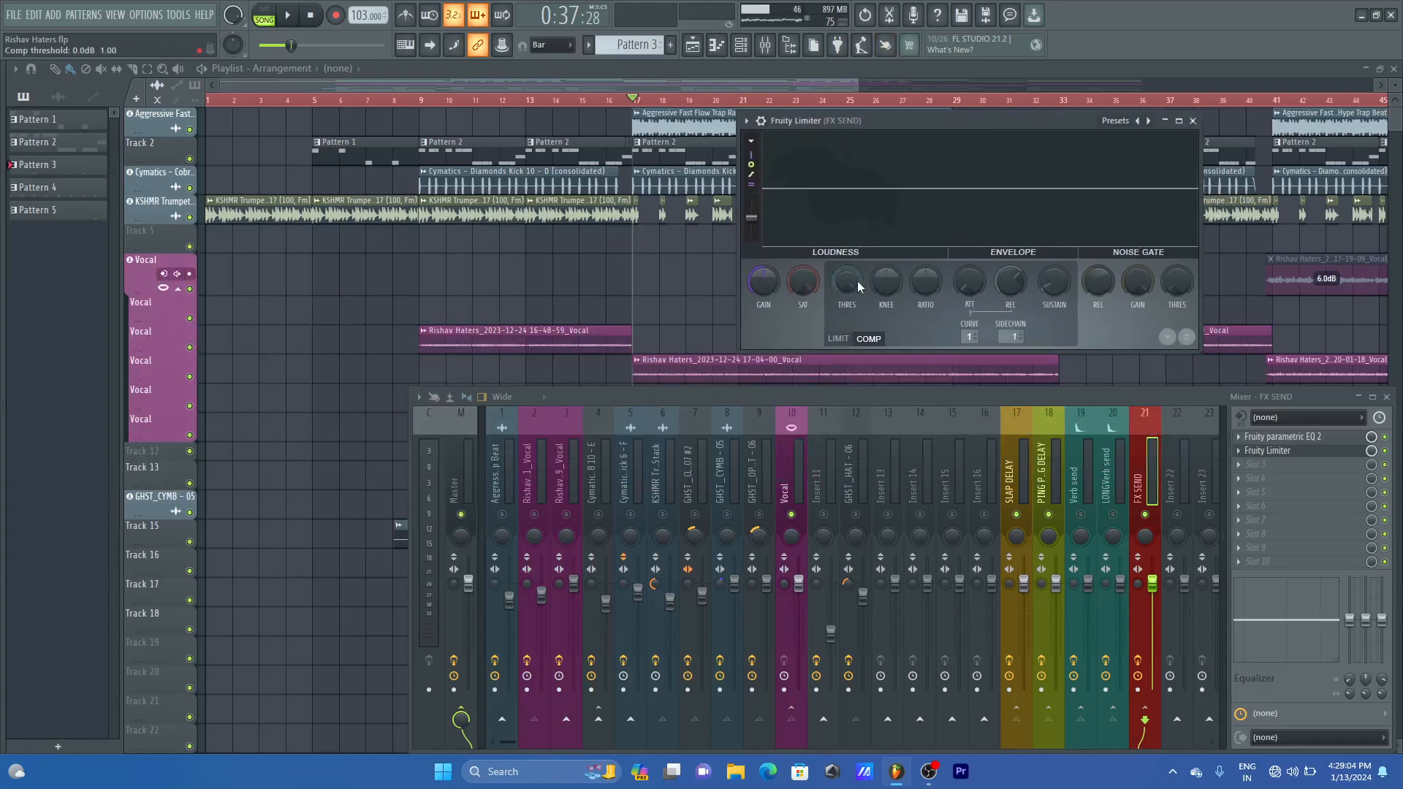
# - Set the compressor threshold to -60 dB and the ratio to 20:1 on Fruity Limiter while the song plays
pyautogui.press('space')
pyautogui.moveTo(843, 284); pyautogui.dragTo(843, 365)
pyautogui.moveTo(925, 285); pyautogui.dragTo(924, 205)
pyautogui.moveTo(844, 292); pyautogui.dragTo(844, 373)
pyautogui.press('space')
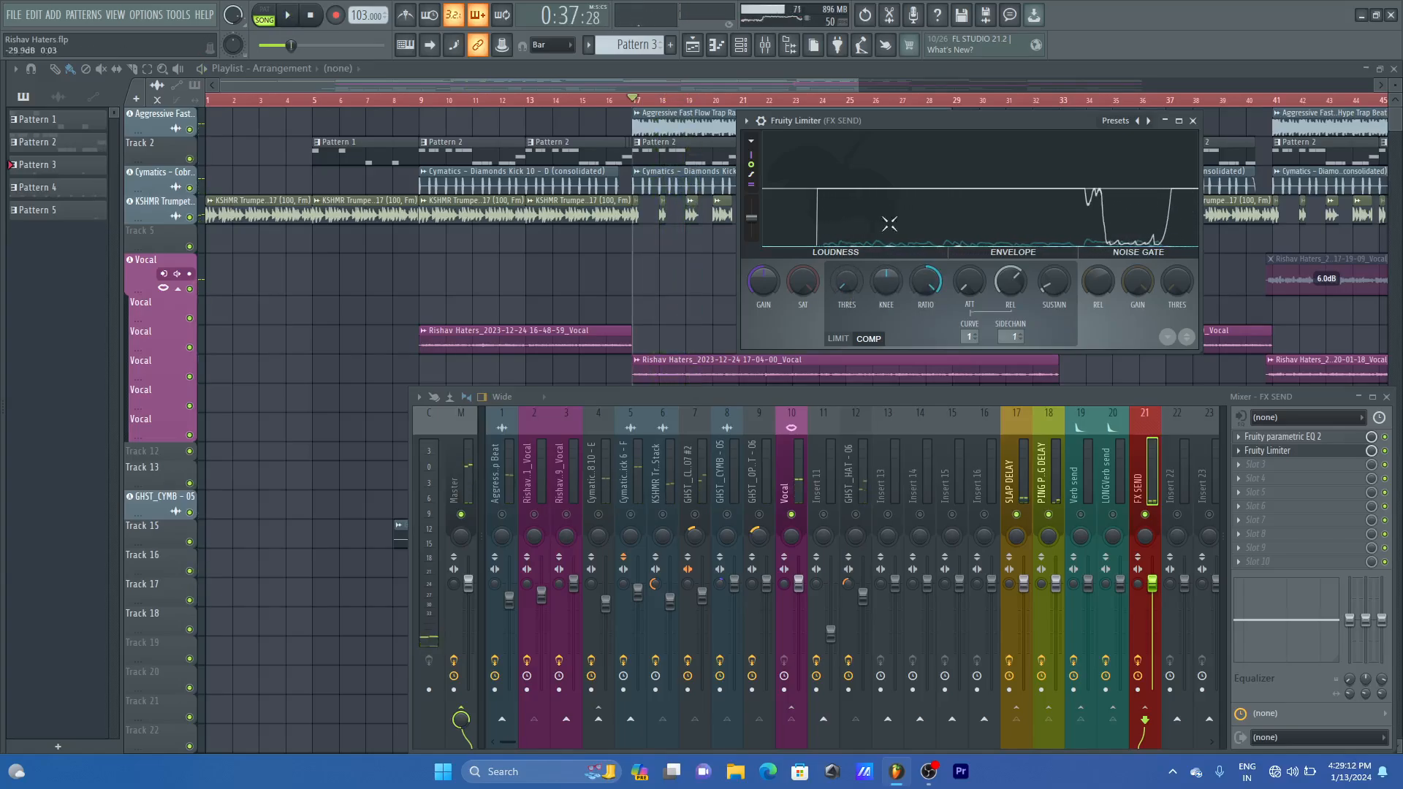
pyautogui.moveTo(998, 125); pyautogui.dragTo(918, 111)
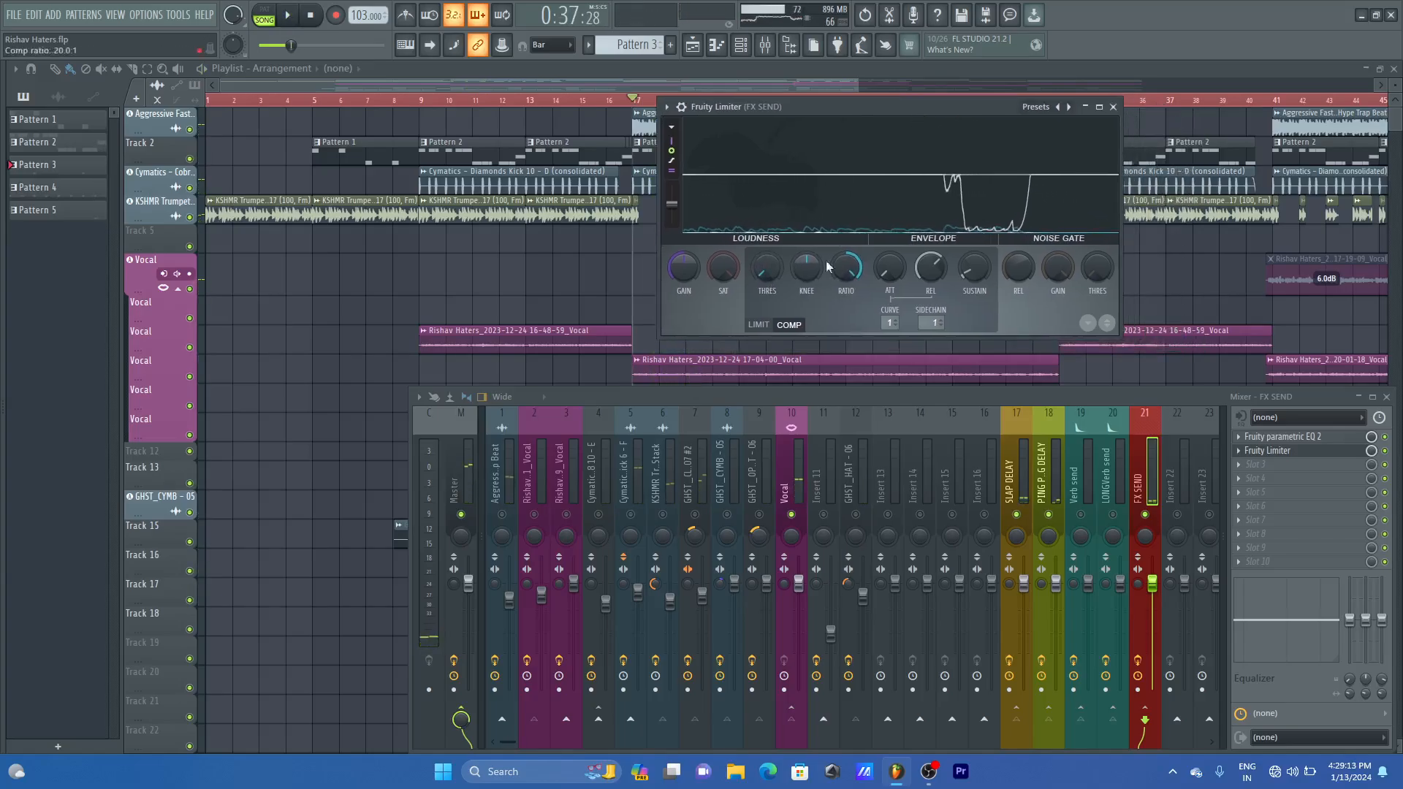
# - Enlarge Fruity Limiter and readjust its compressor threshold to roughly -40 dB during playback
pyautogui.click(1099, 107)
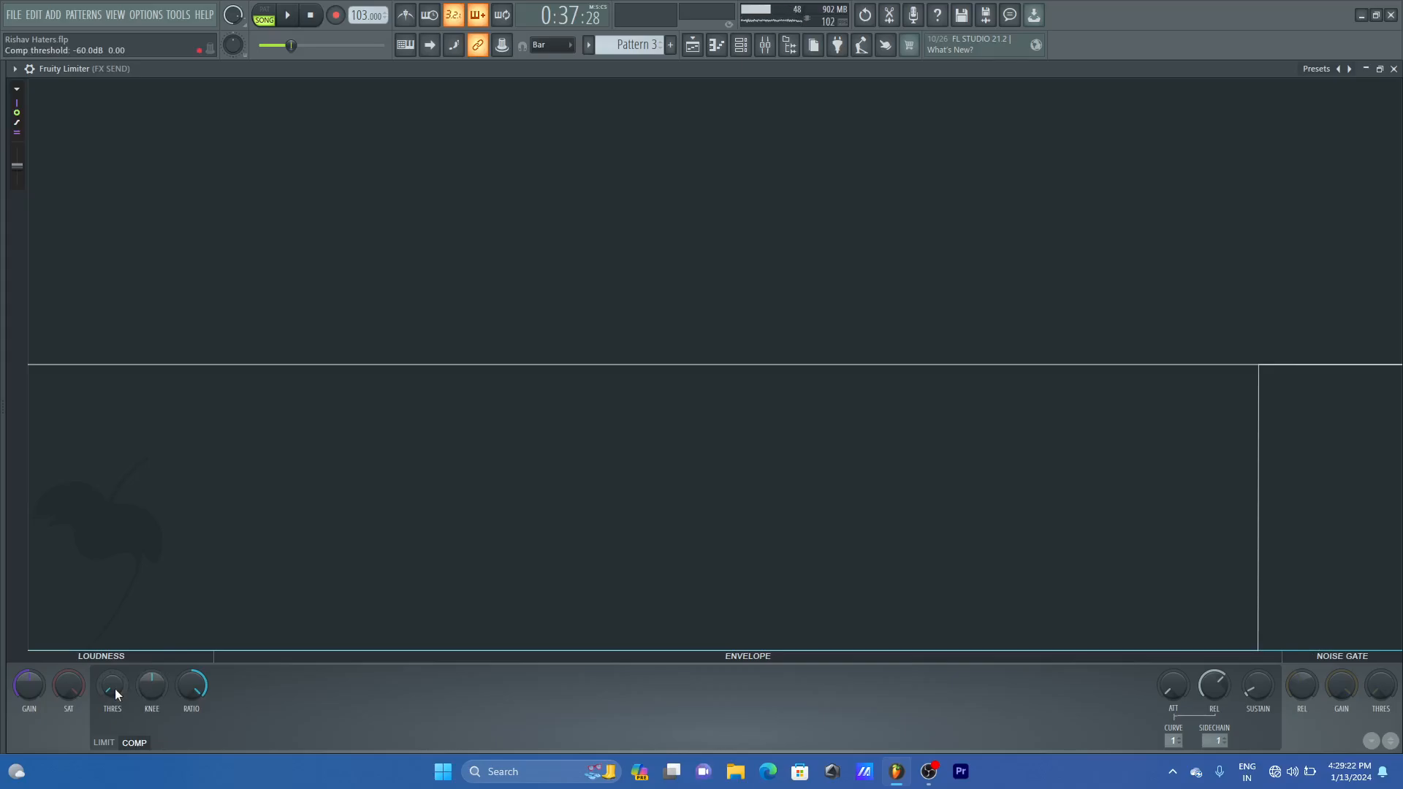
pyautogui.scroll(10, 115, 689)
pyautogui.press('space')
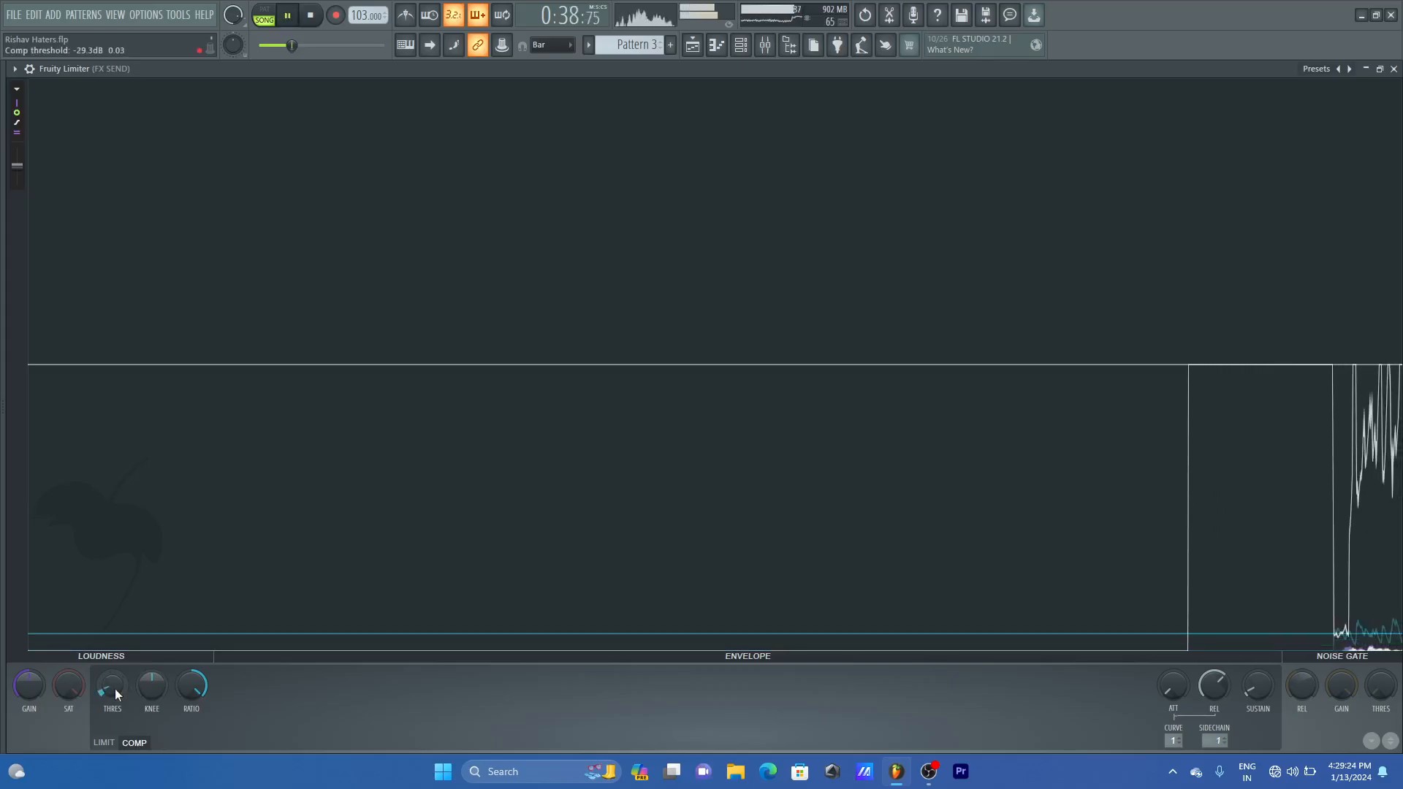
pyautogui.scroll(-9, 115, 689)
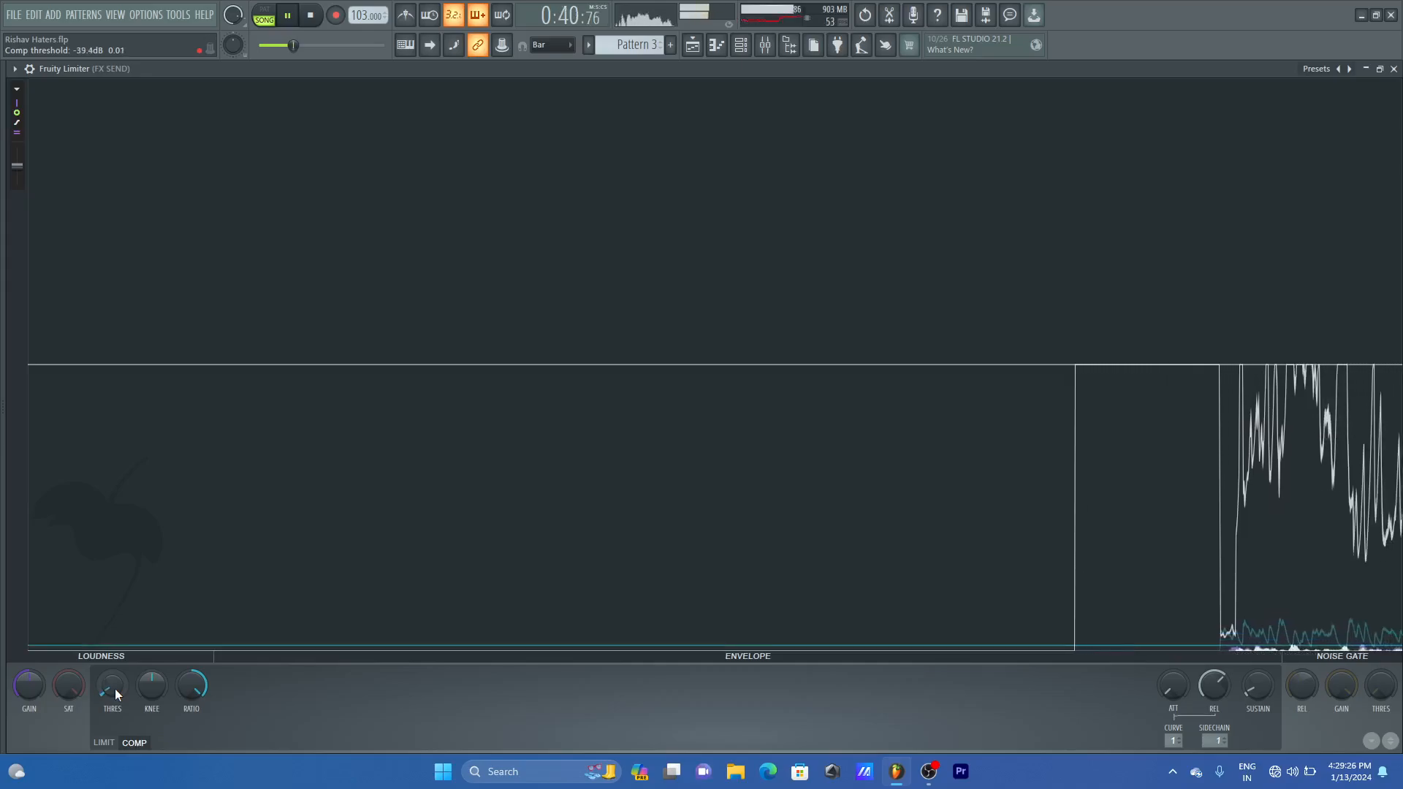
pyautogui.scroll(4, 116, 688)
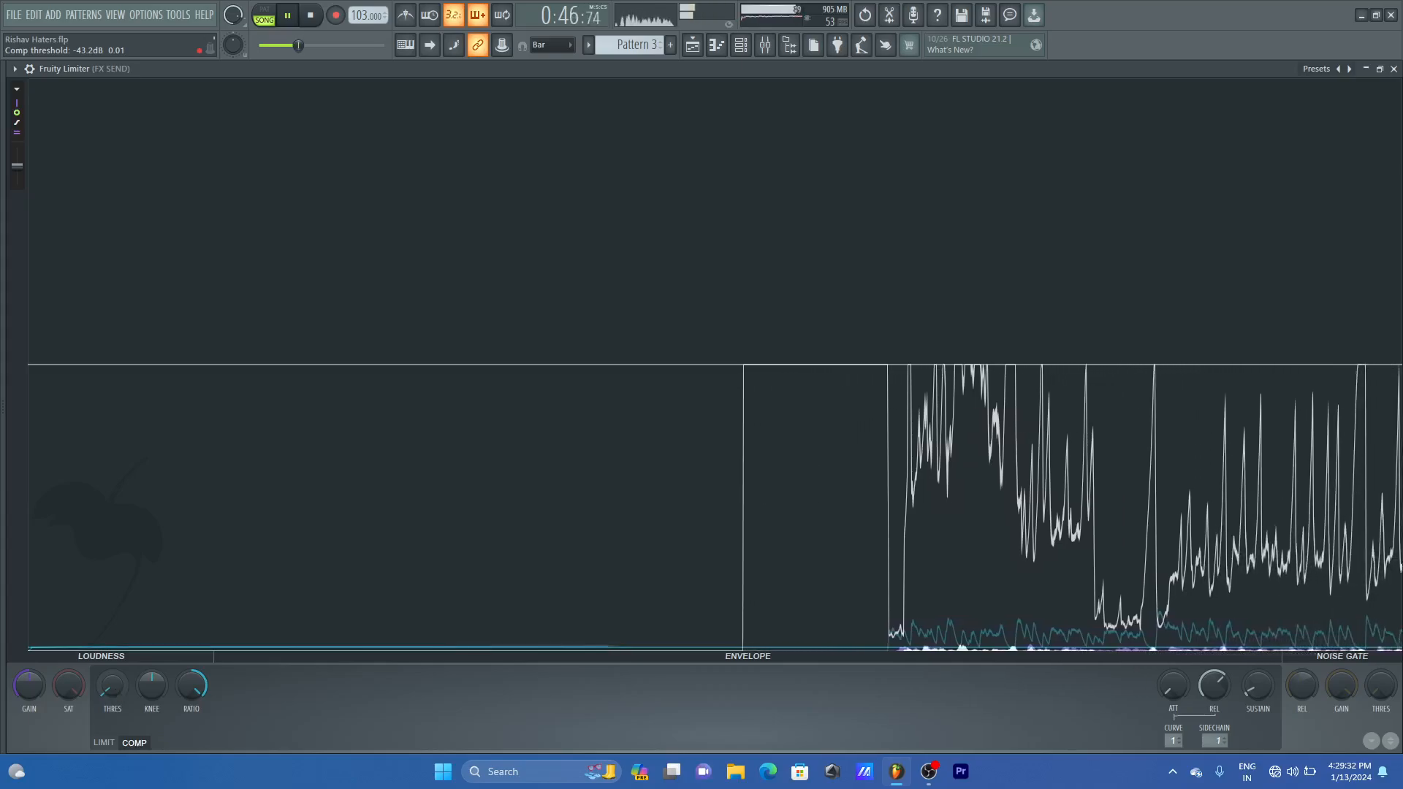
pyautogui.moveTo(116, 688); pyautogui.dragTo(116, 685)
pyautogui.press('space')
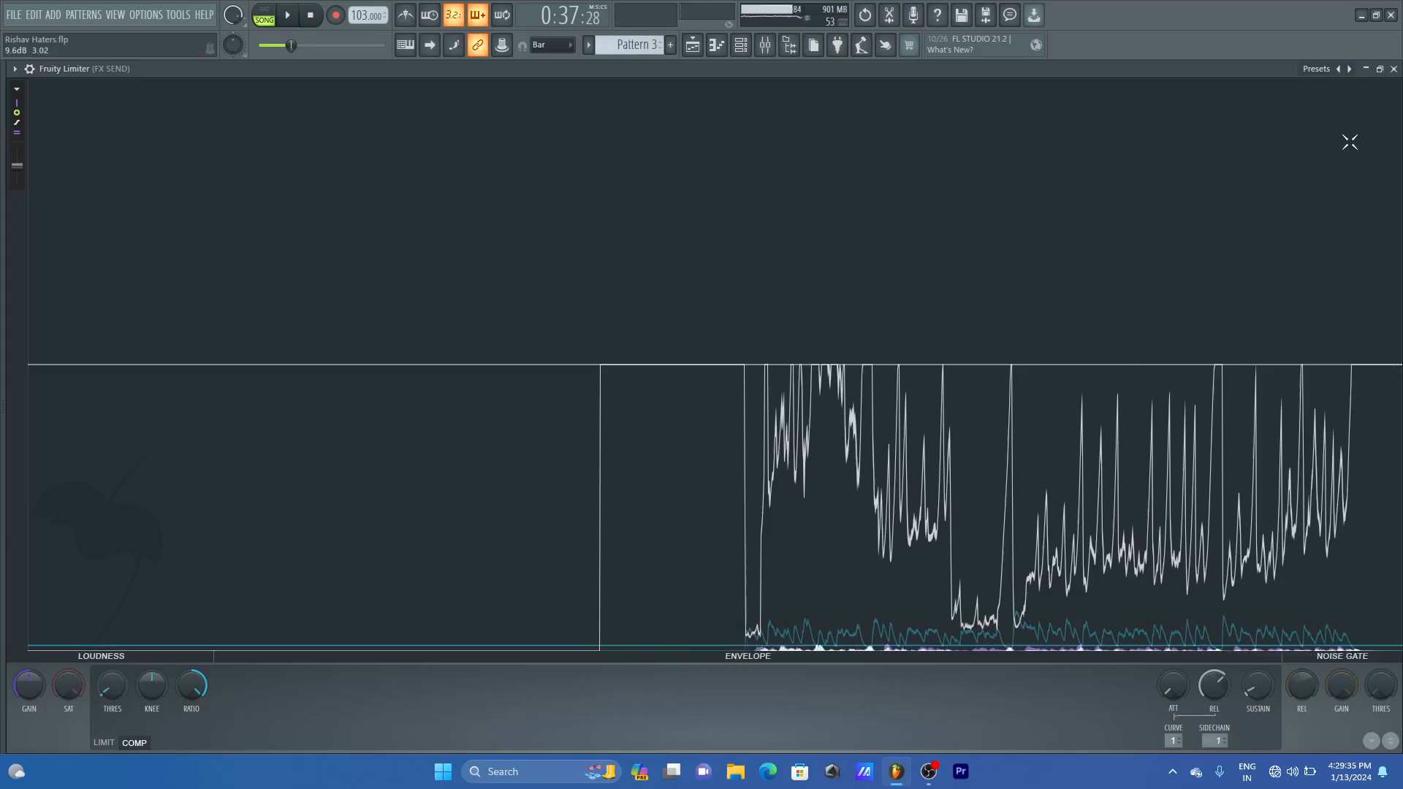
pyautogui.click(1380, 69)
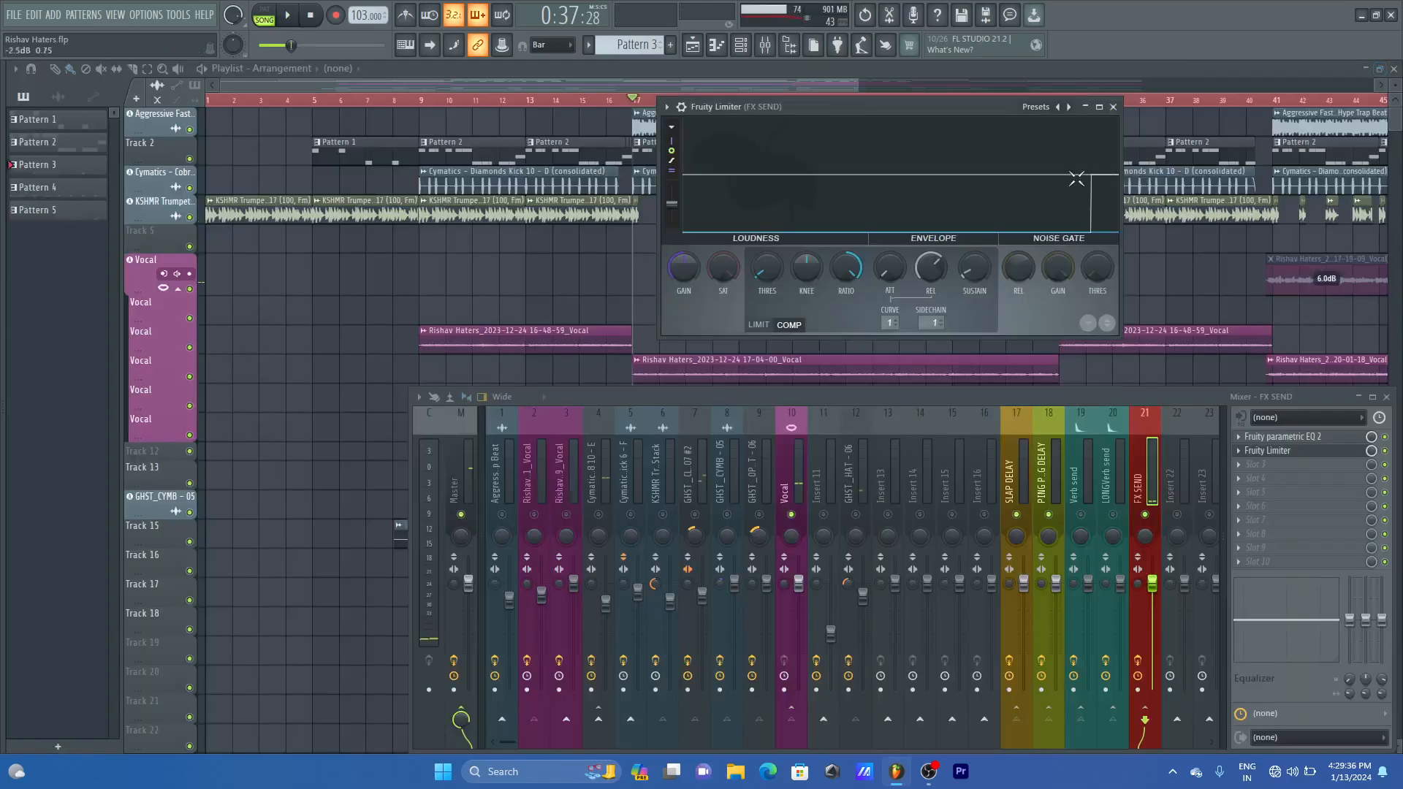
pyautogui.click(1114, 107)
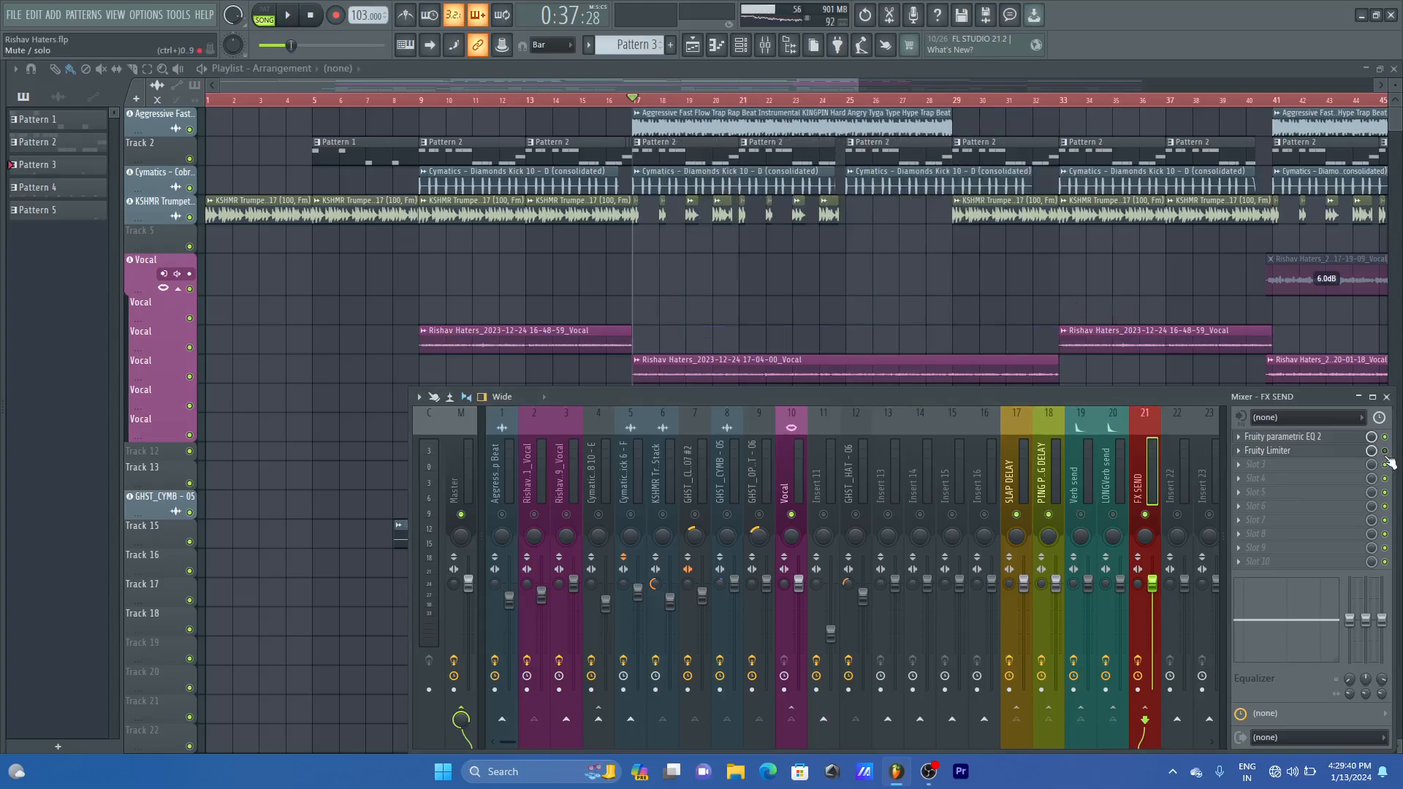
# - Compare playback with Fruity Limiter bypassed and re-enabled on FX SEND, and save the project
pyautogui.press('space')
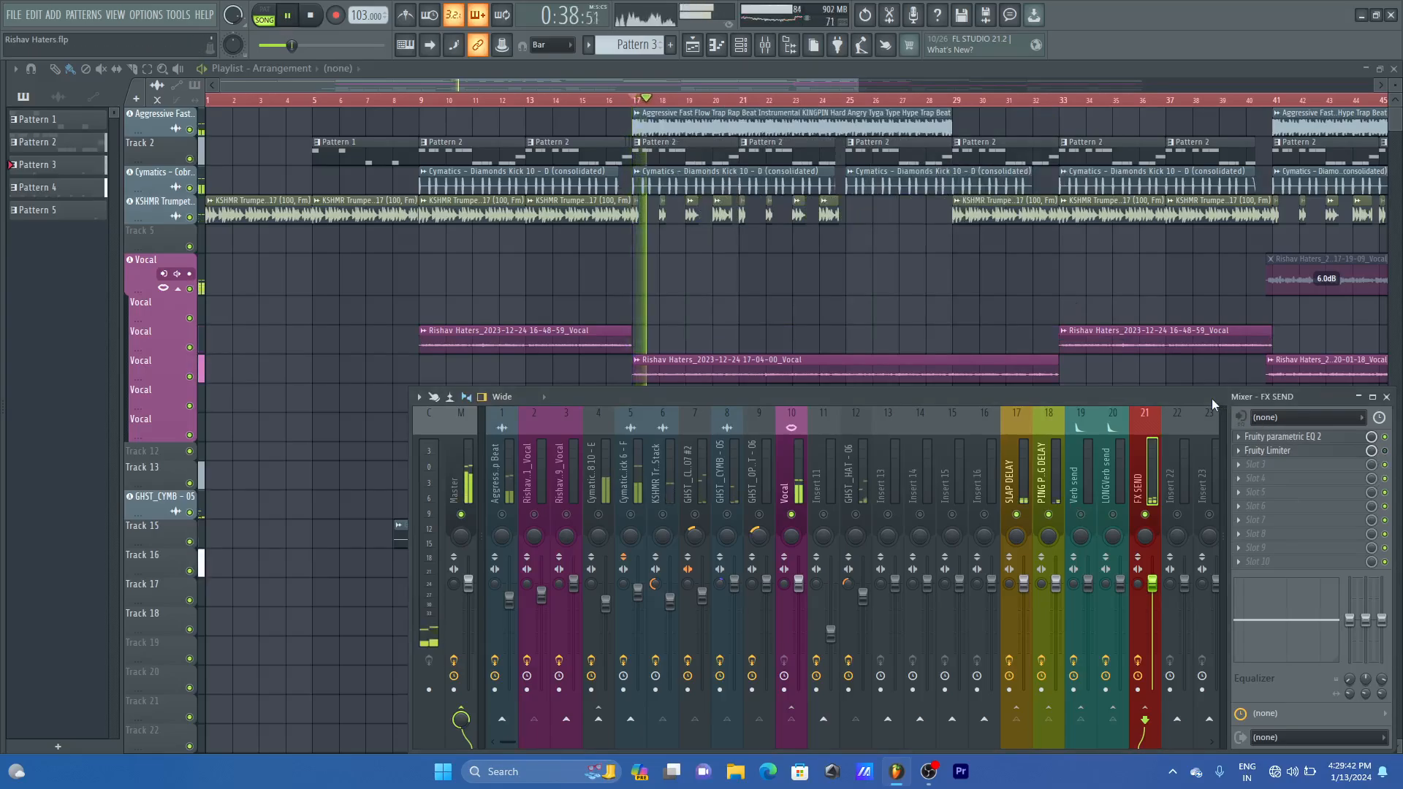
pyautogui.press('space')
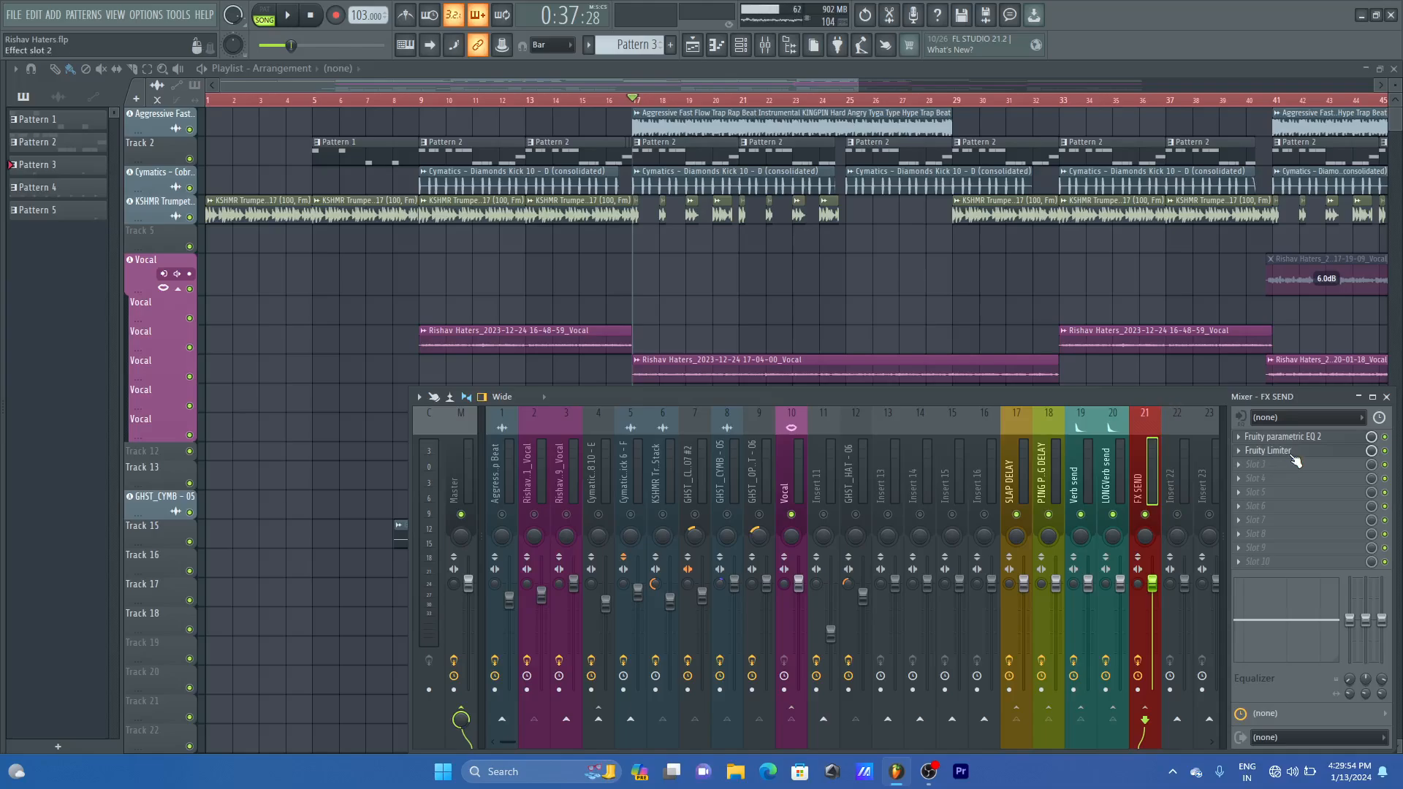
pyautogui.hotkey('ctrl', 's')
pyautogui.press('space')
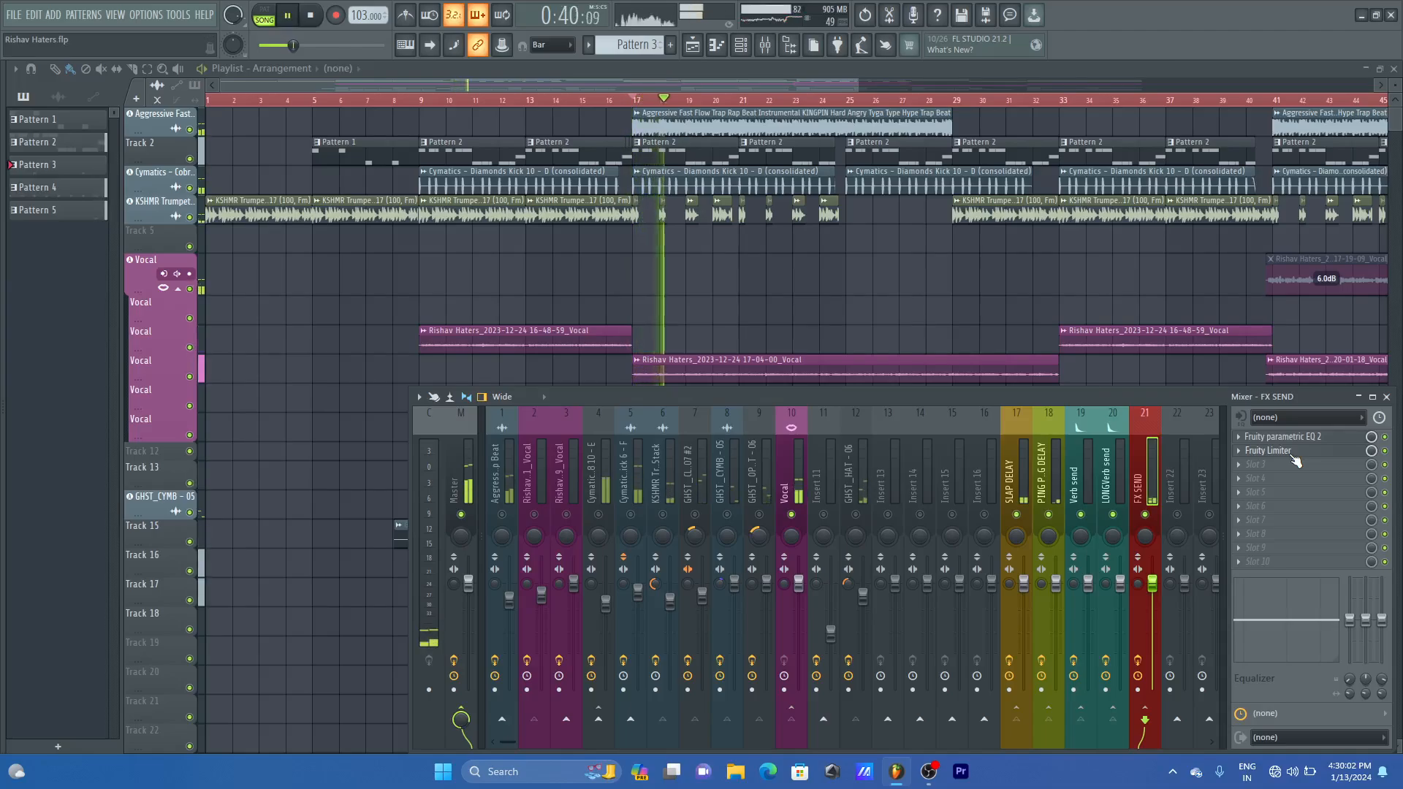
pyautogui.press('space')
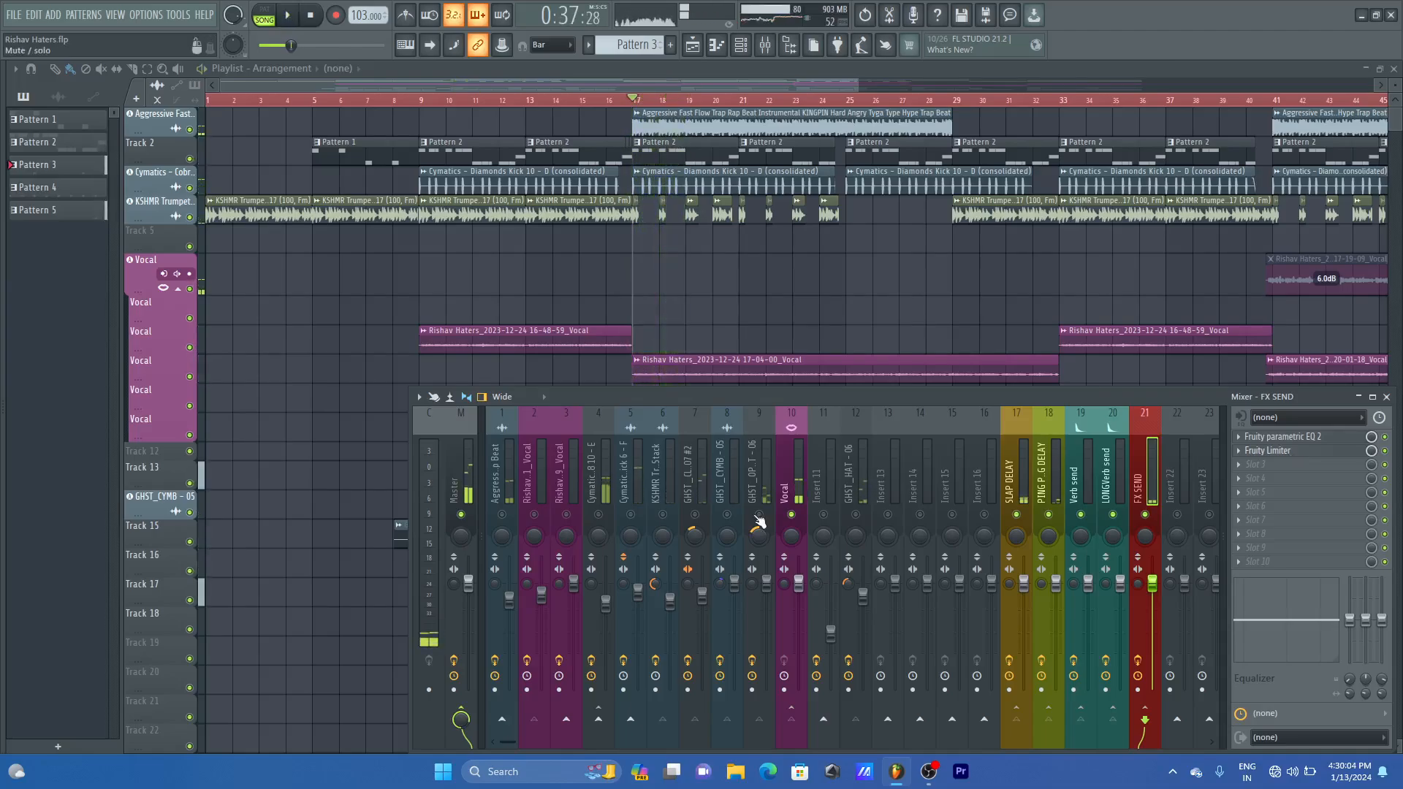
# - End the Vocal track's solo to play the full mix, and close all open windows
pyautogui.rightClick(792, 515)
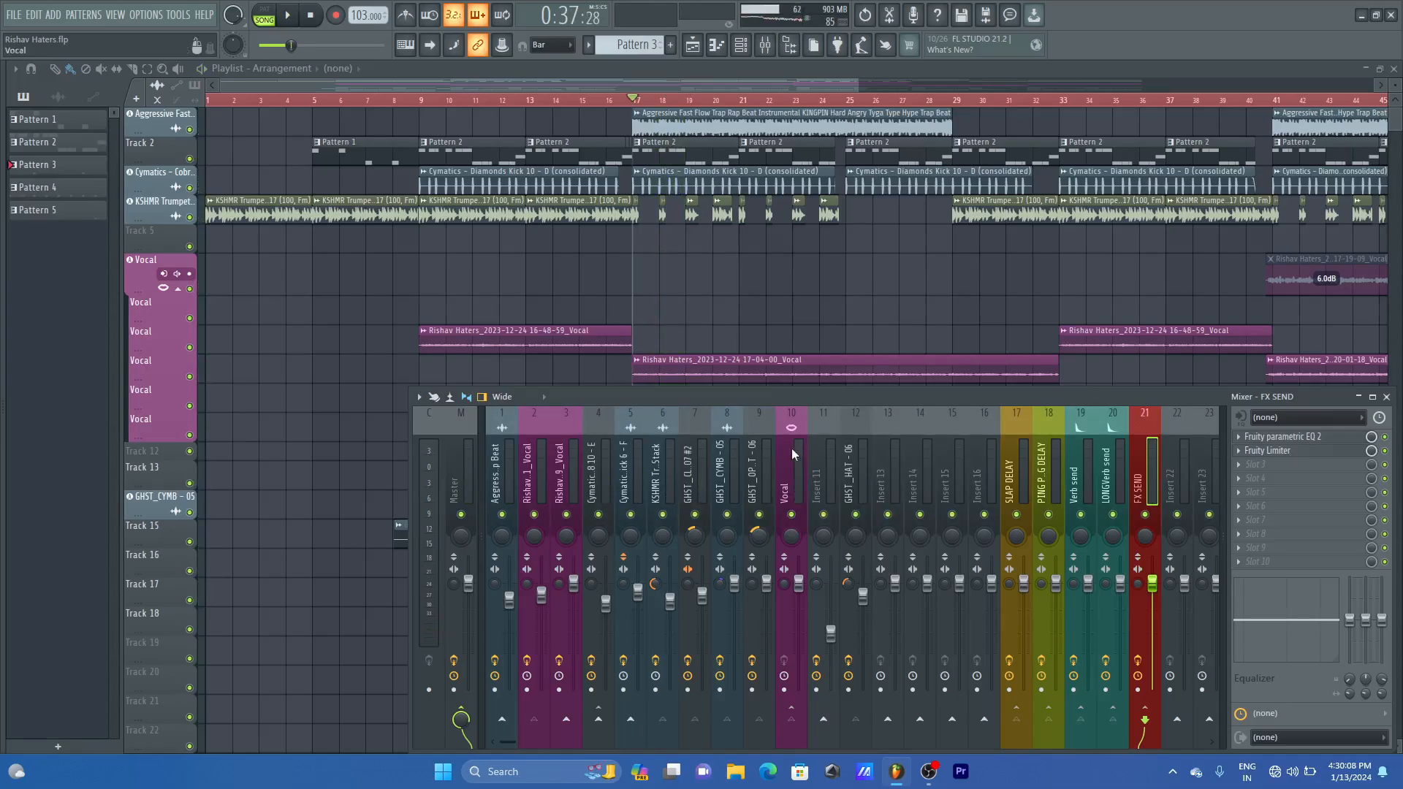
pyautogui.press('space')
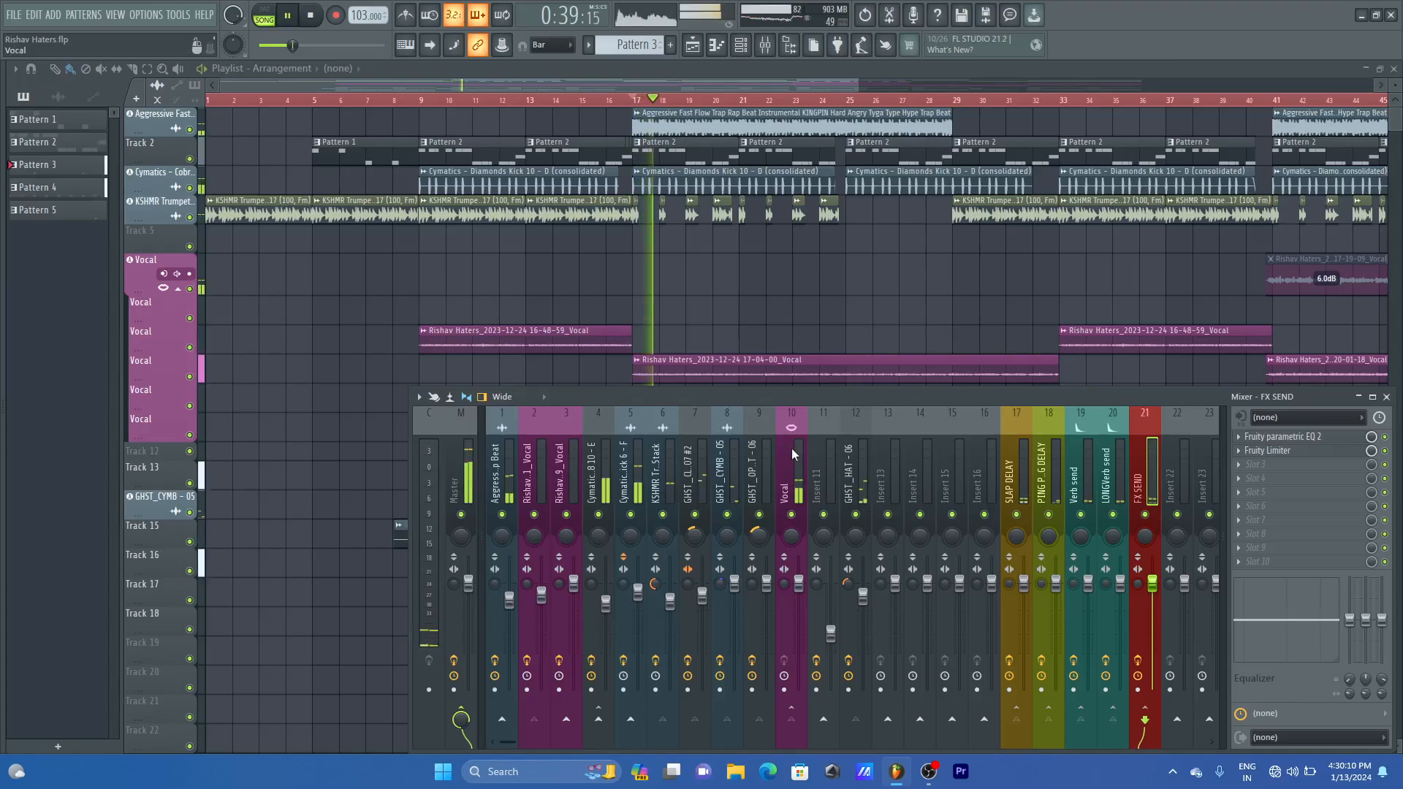
pyautogui.press('F12')
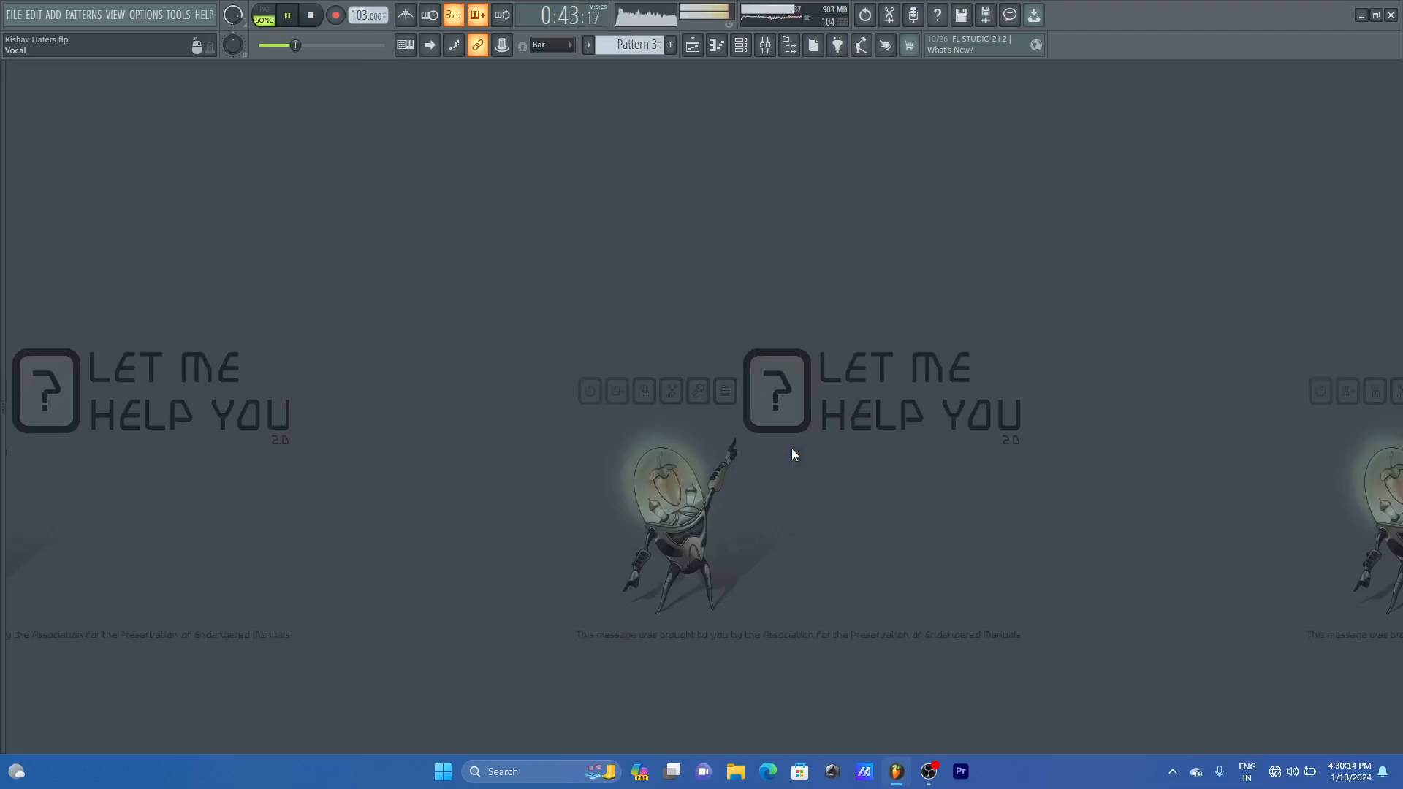
pyautogui.press('space')
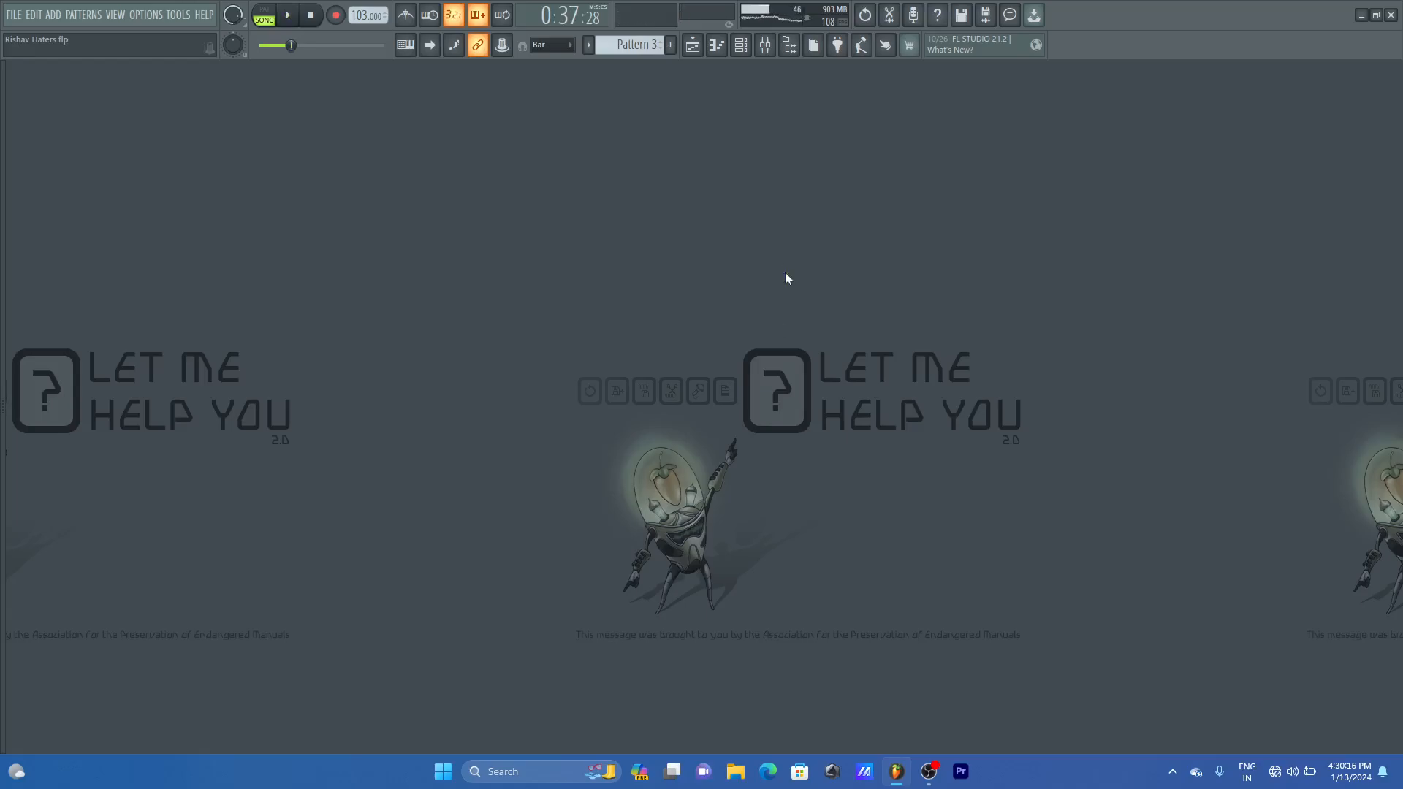
# - Reopen the mixer and review the effects and routing of the SLAP DELAY, PING PONG DELAY, Verb send and LONGVerb send tracks
pyautogui.click(766, 45)
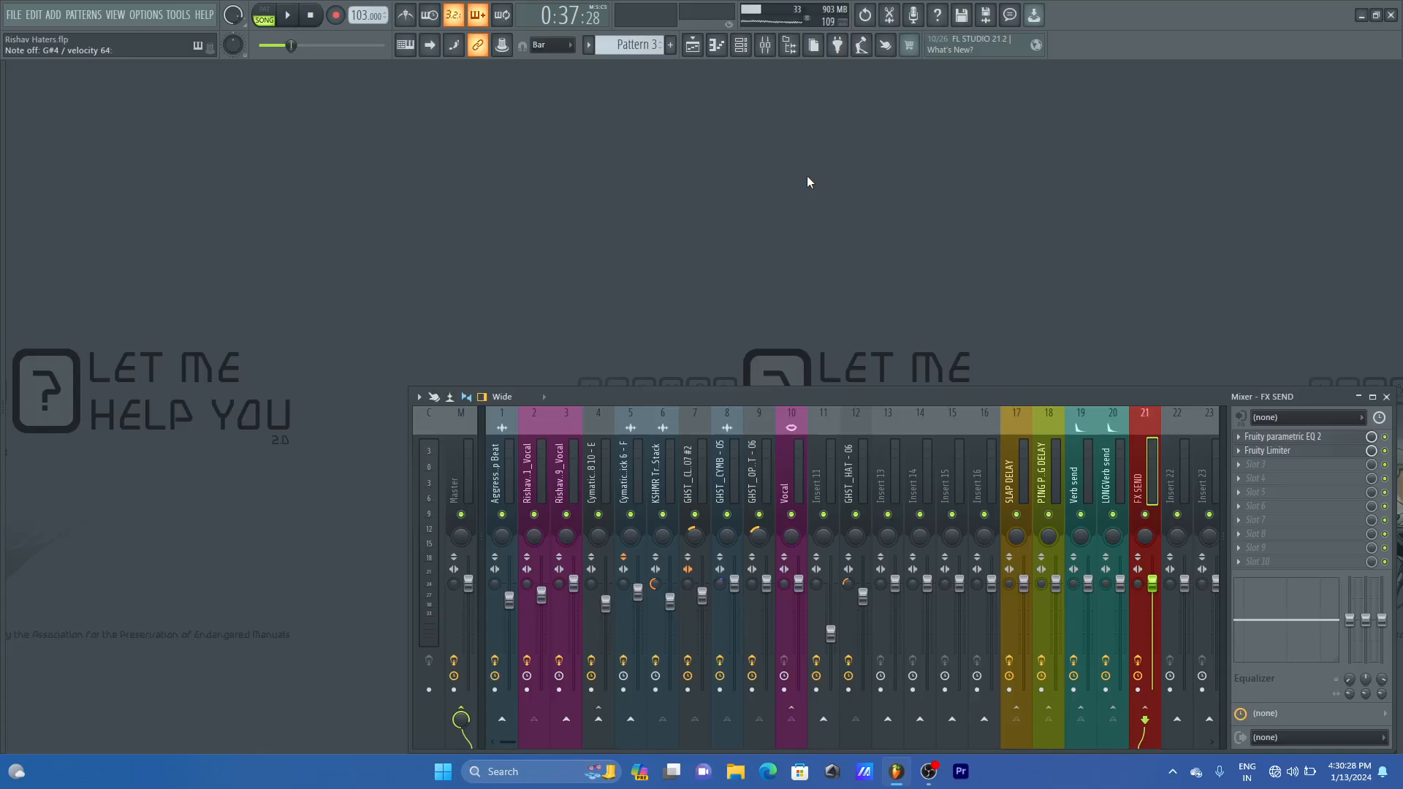
pyautogui.click(1018, 446)
pyautogui.click(1034, 443)
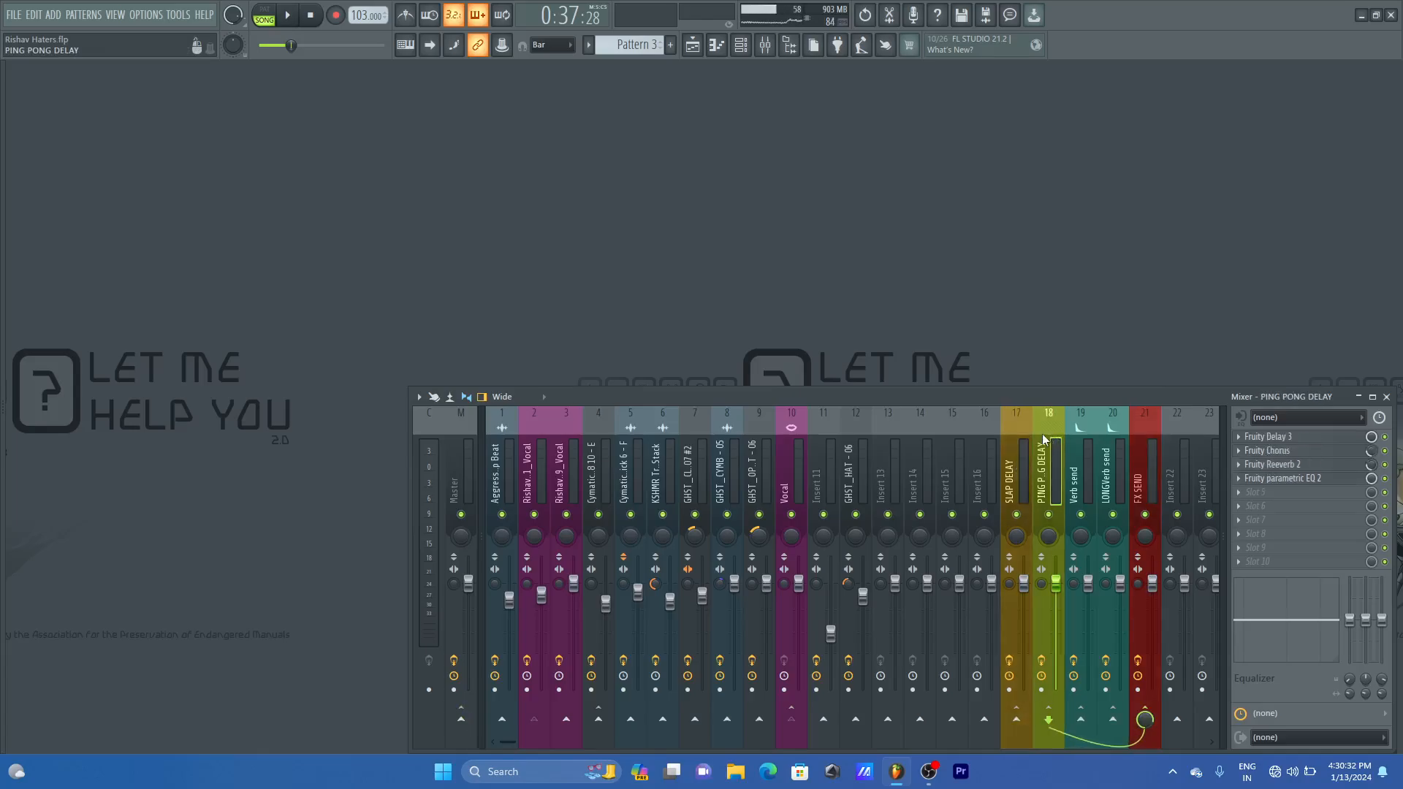
pyautogui.click(1016, 426)
pyautogui.click(1050, 425)
pyautogui.click(1074, 447)
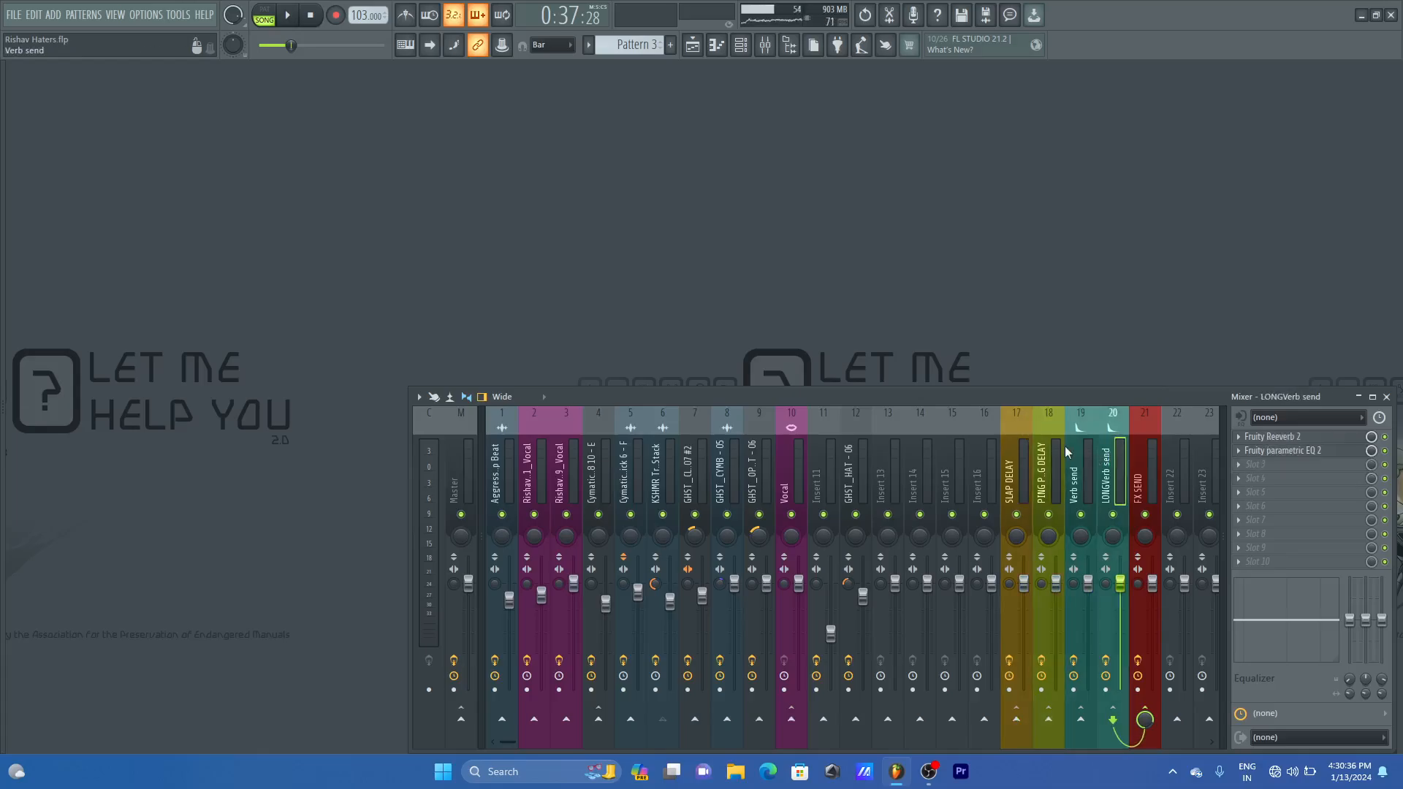
pyautogui.click(1112, 457)
# - Dock the five tracks from SLAP DELAY through FX SEND to the right side of the mixer
pyautogui.moveTo(1015, 437); pyautogui.dragTo(1150, 448)
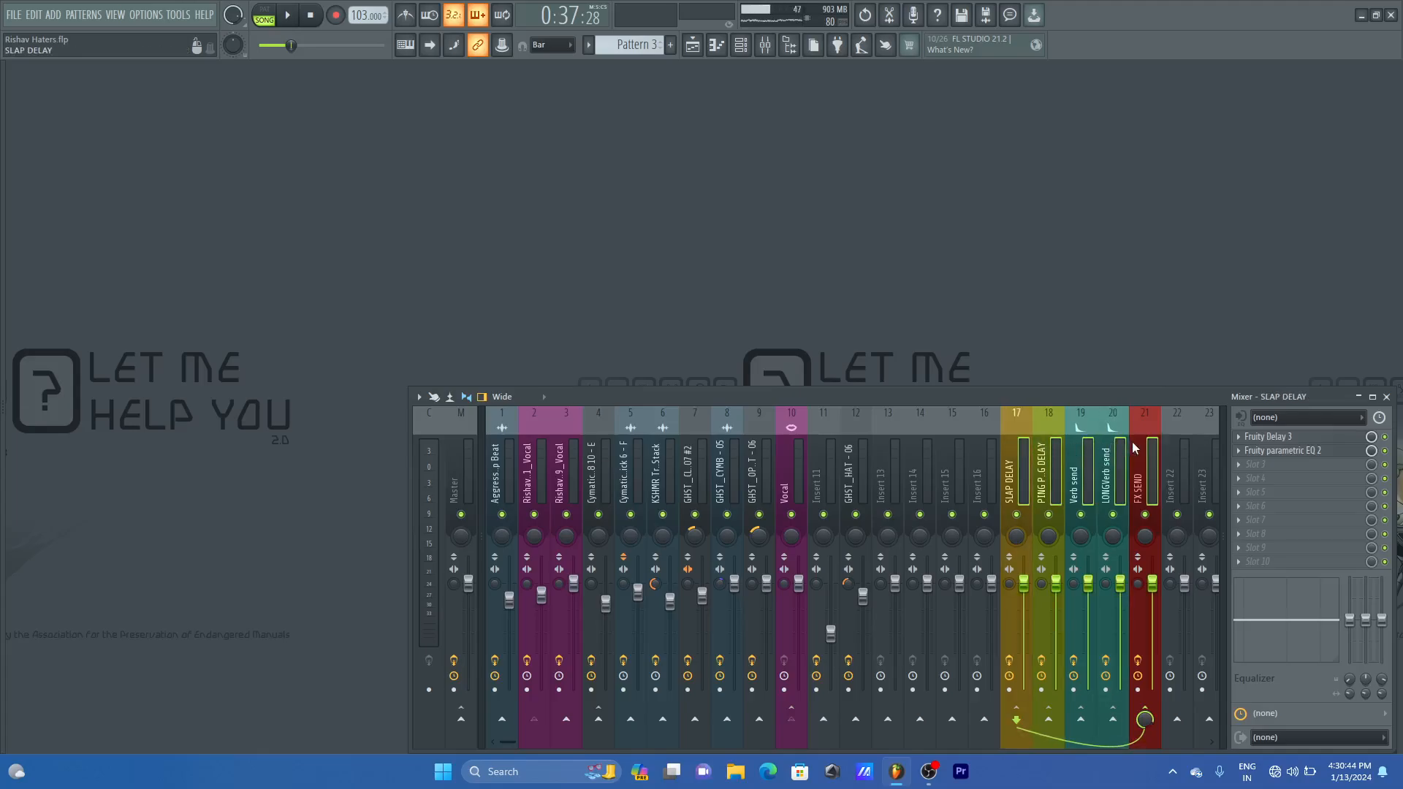
pyautogui.rightClick(1036, 468)
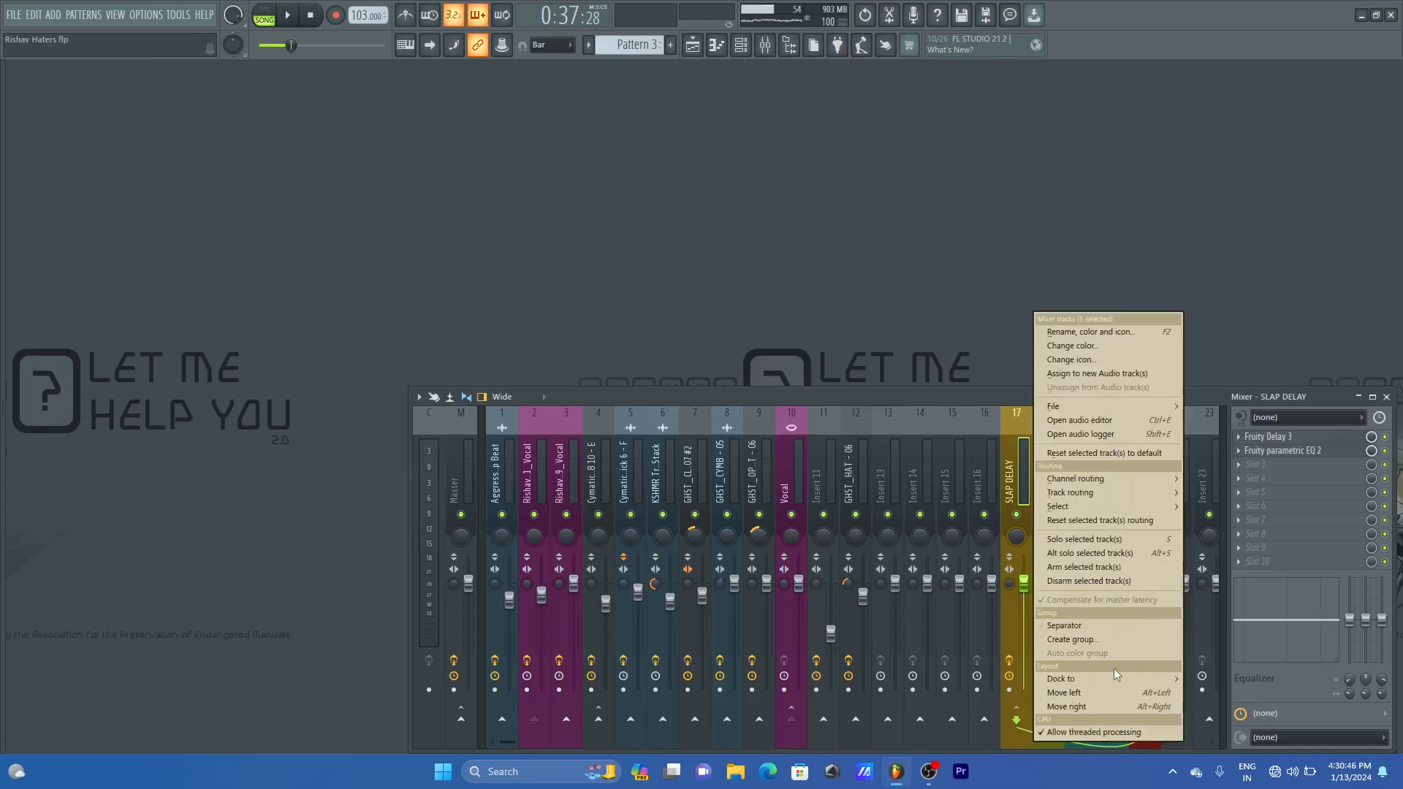
pyautogui.moveTo(1142, 678)
pyautogui.click(1210, 705)
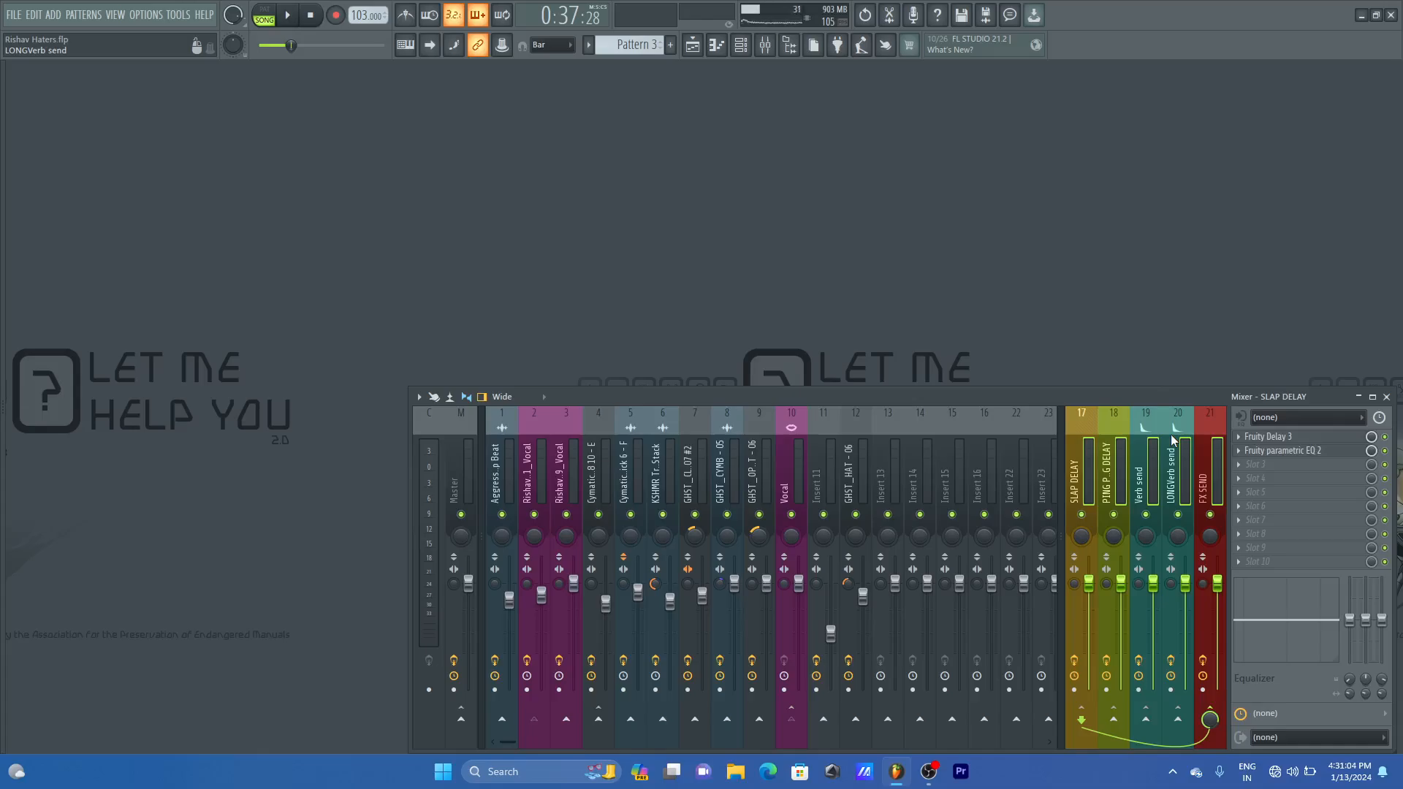
# - Save the project and move the playback position in the playlist to the start of bar 2
pyautogui.hotkey('ctrl', 's')
pyautogui.click(692, 45)
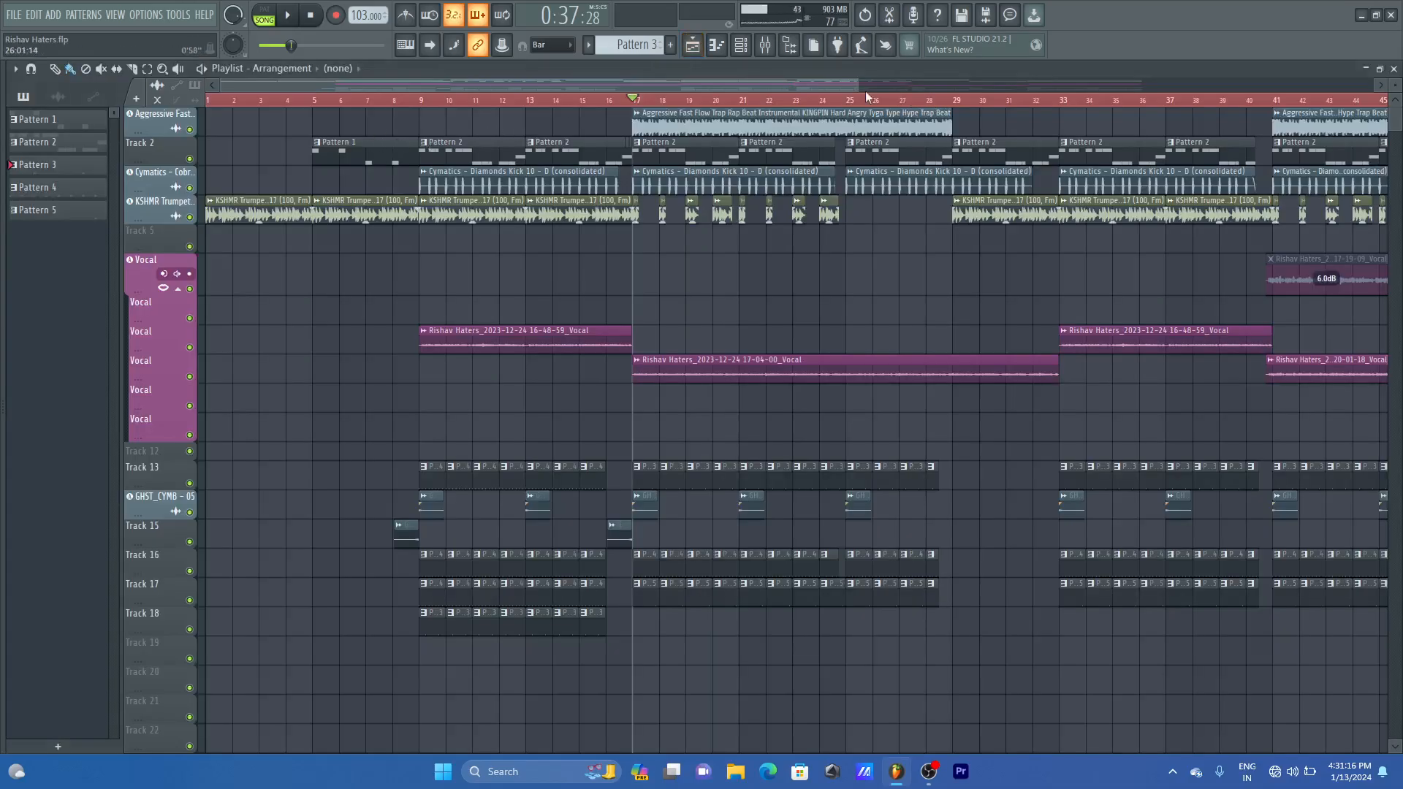
pyautogui.moveTo(856, 83)
pyautogui.mouseDown()
pyautogui.moveTo(363, 81)
pyautogui.moveTo(373, 86)
pyautogui.mouseUp()
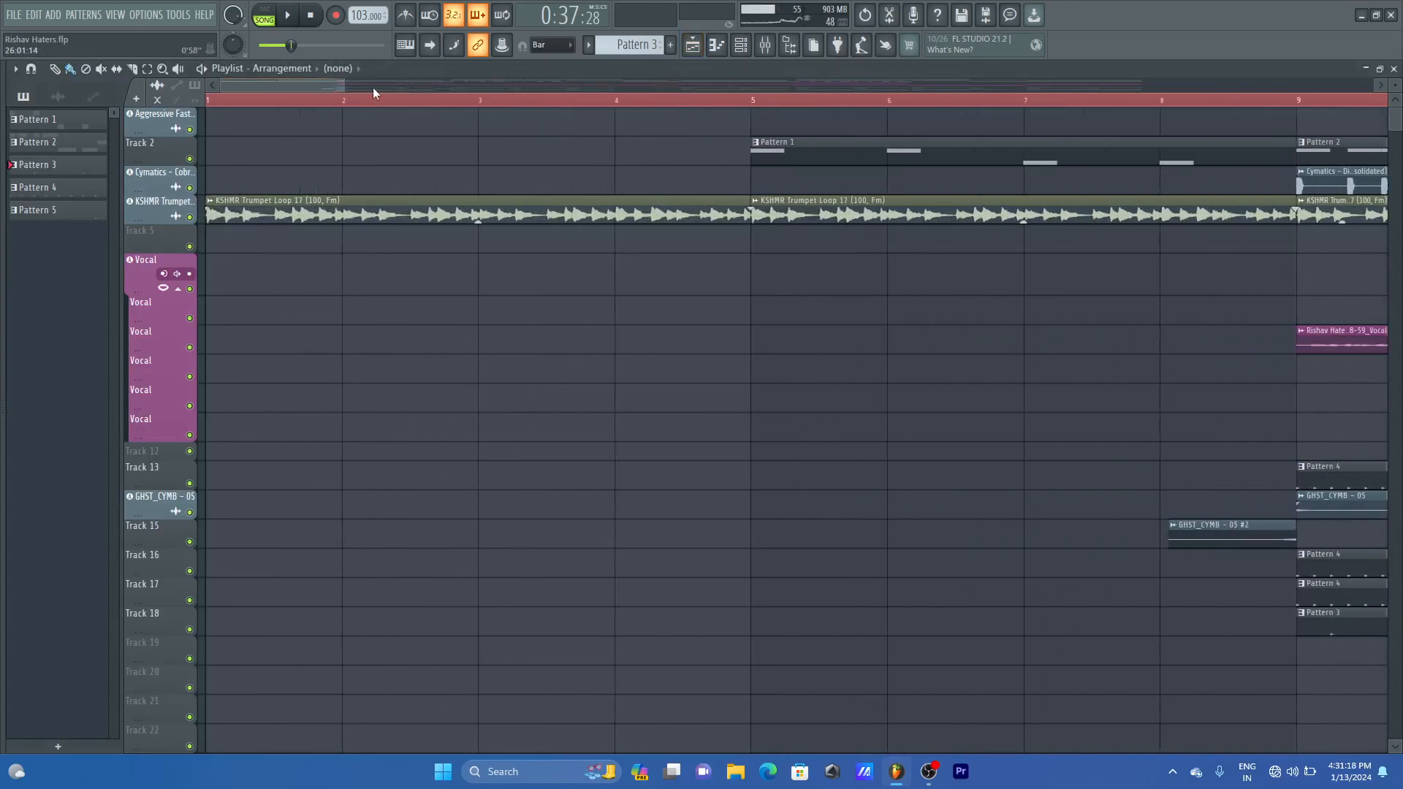
pyautogui.click(345, 98)
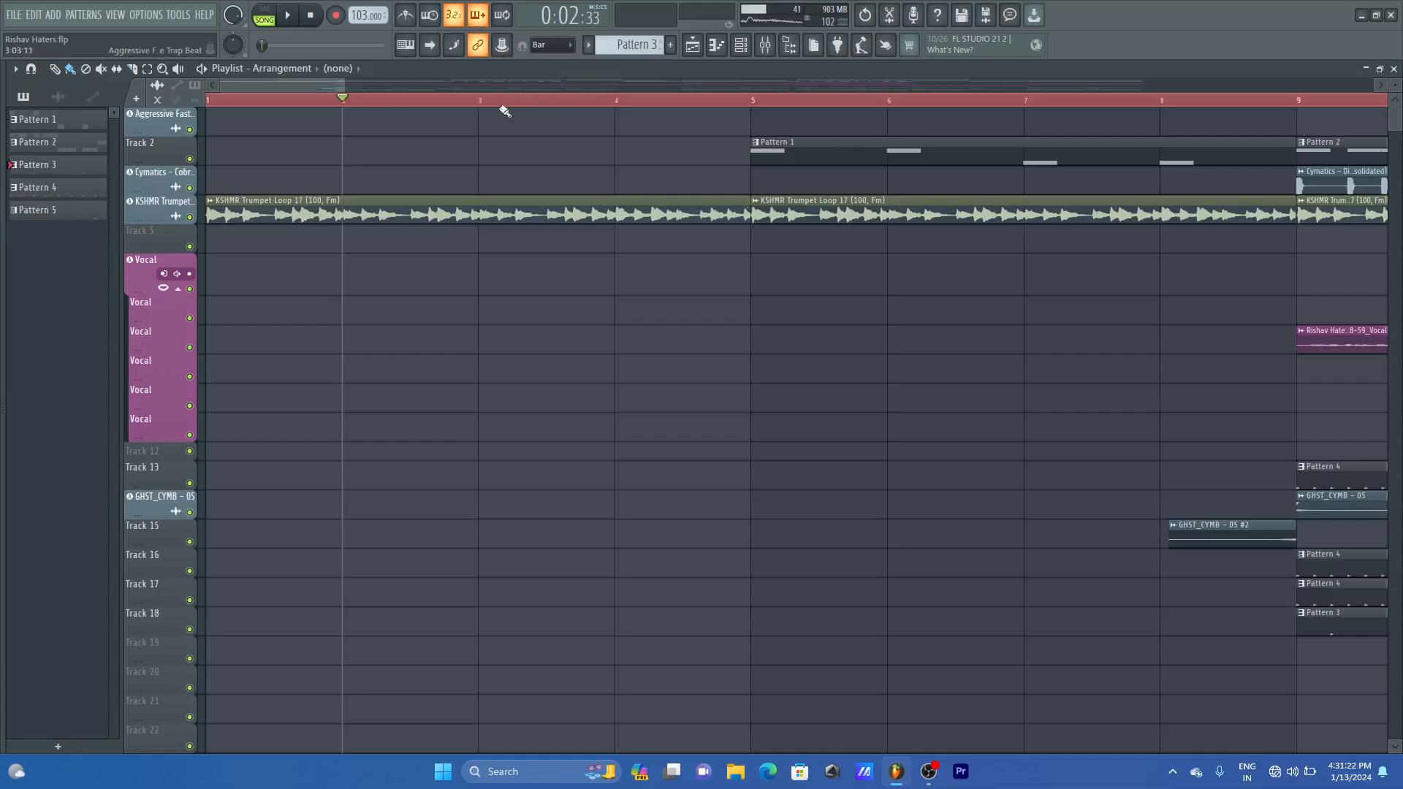
# - Reopen the mixer and review the Fruity Delay 3 settings on the SLAP DELAY track
pyautogui.click(765, 44)
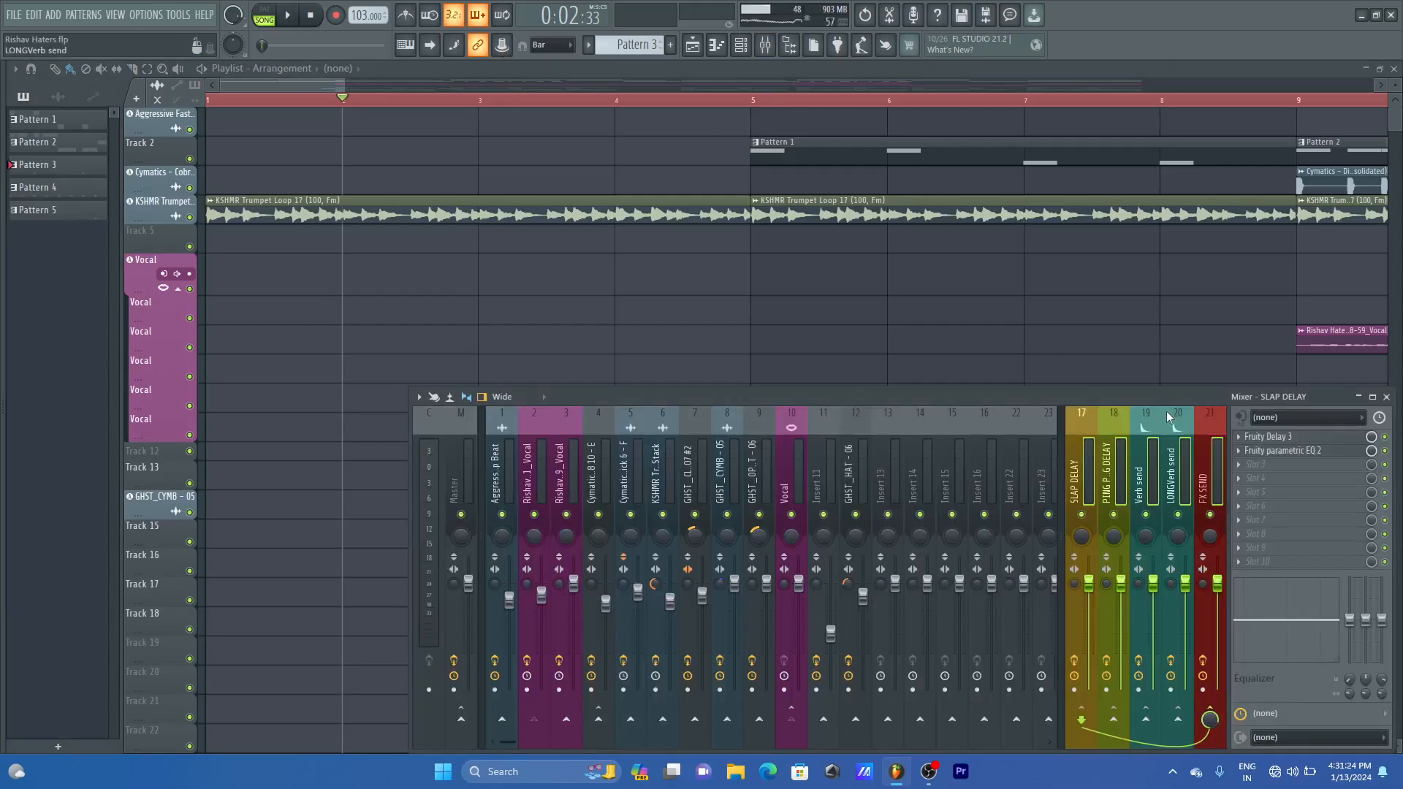
pyautogui.click(1290, 439)
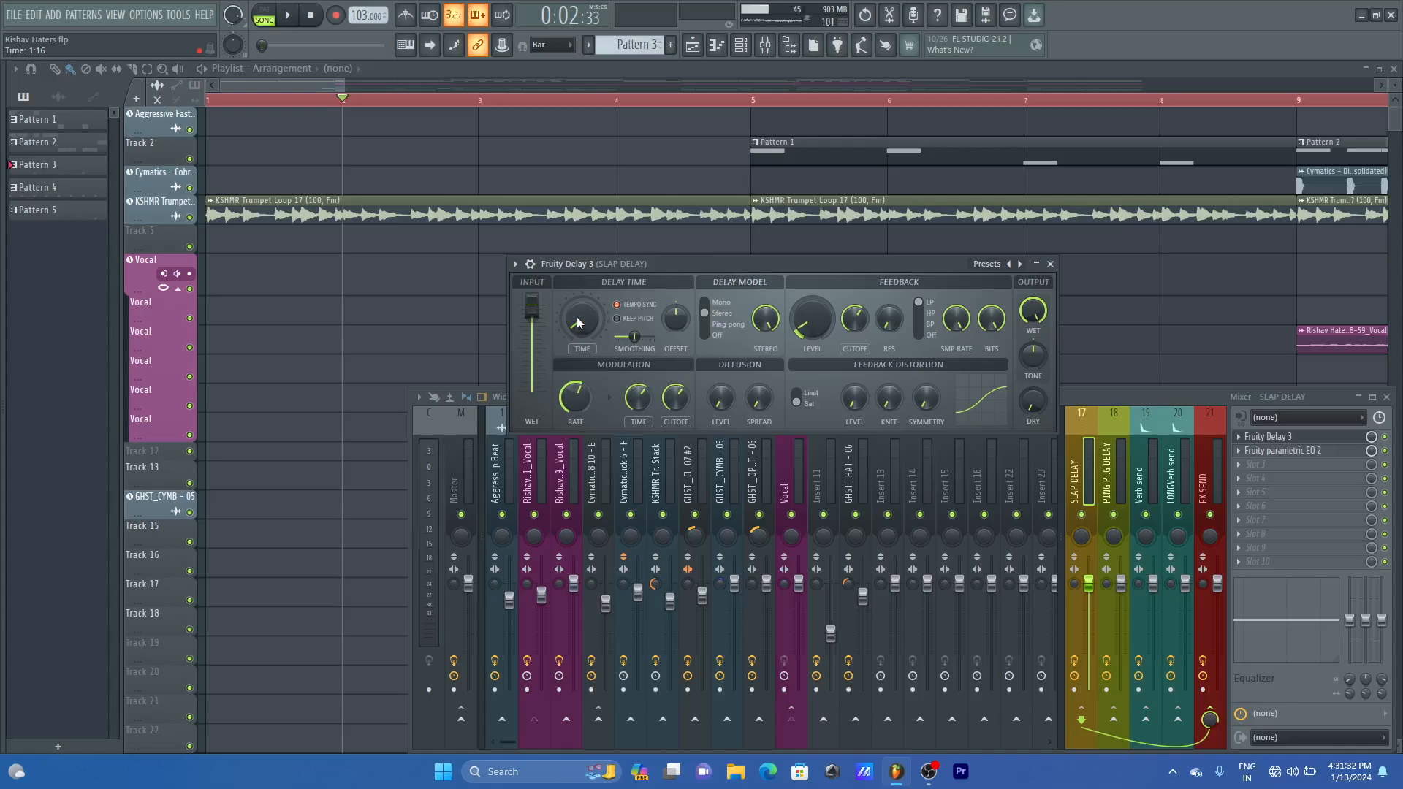
pyautogui.click(1050, 264)
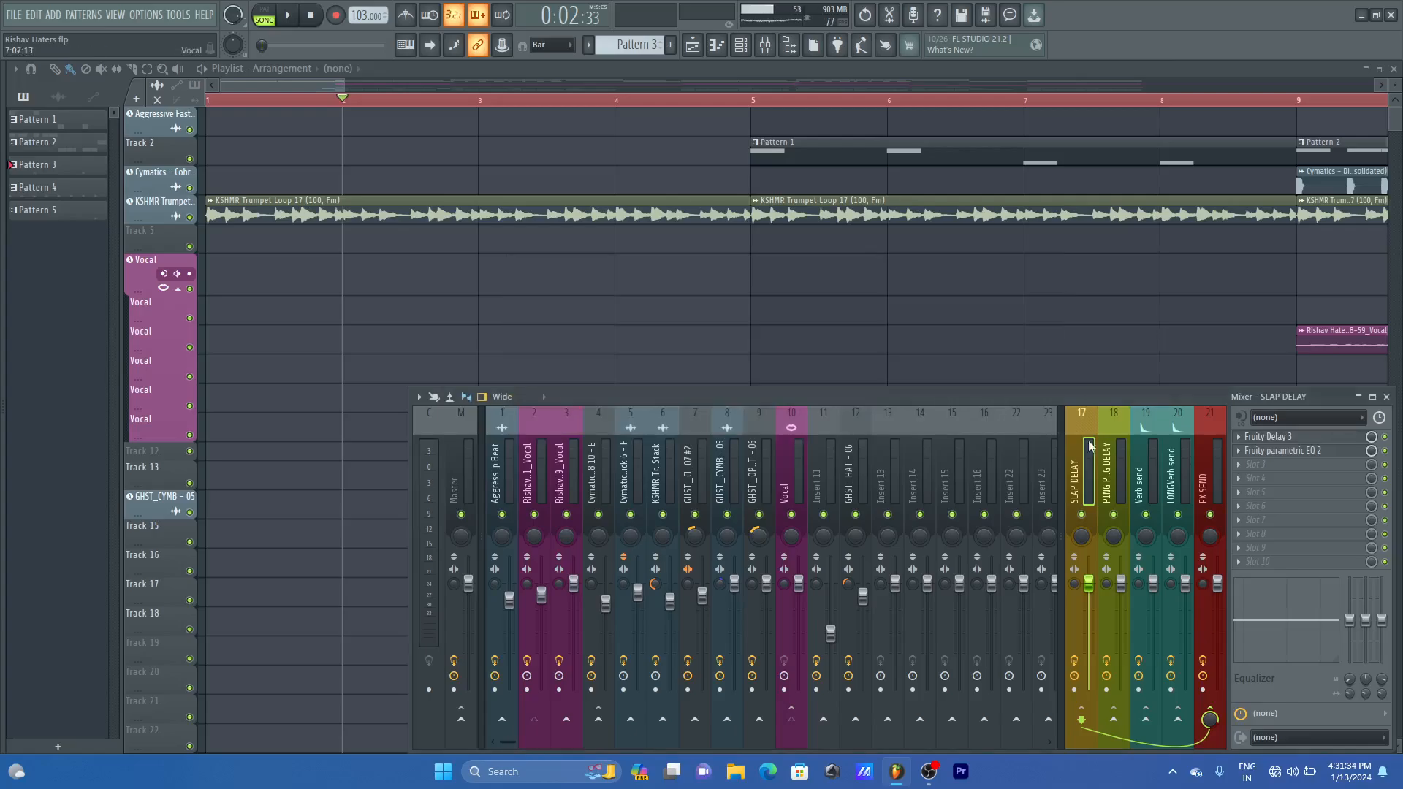